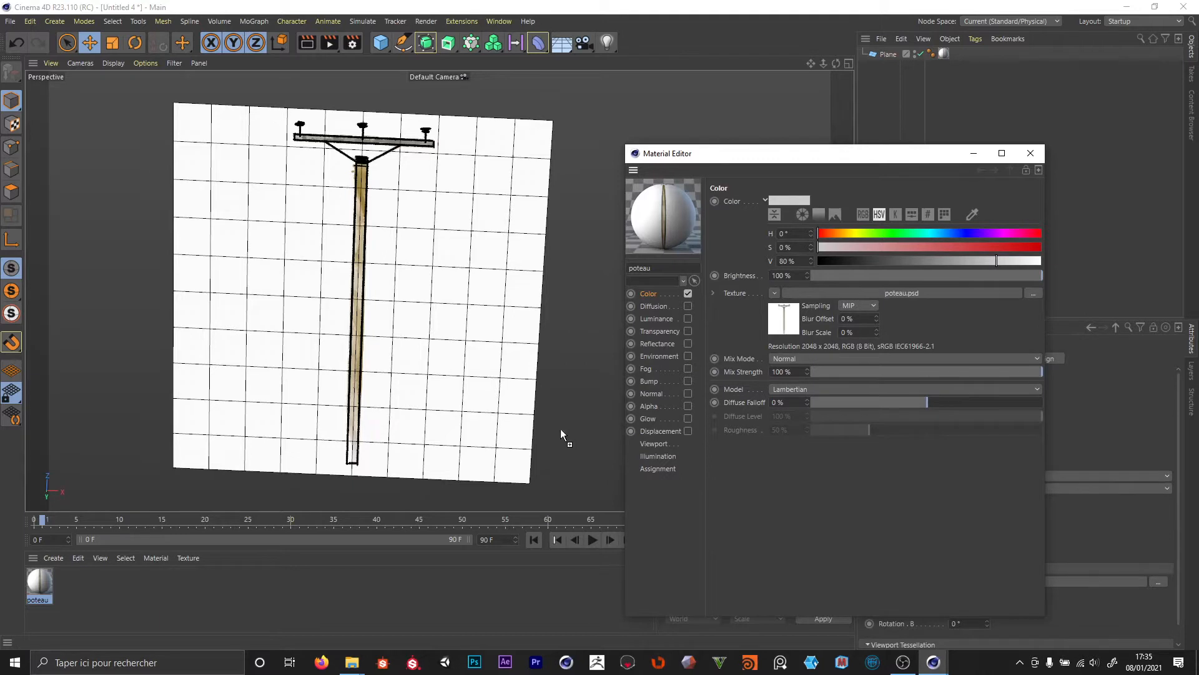
- Enable the Alpha channel of the poteau material and load poteau.psd as its alpha texture
drag(663, 389, 655, 406)
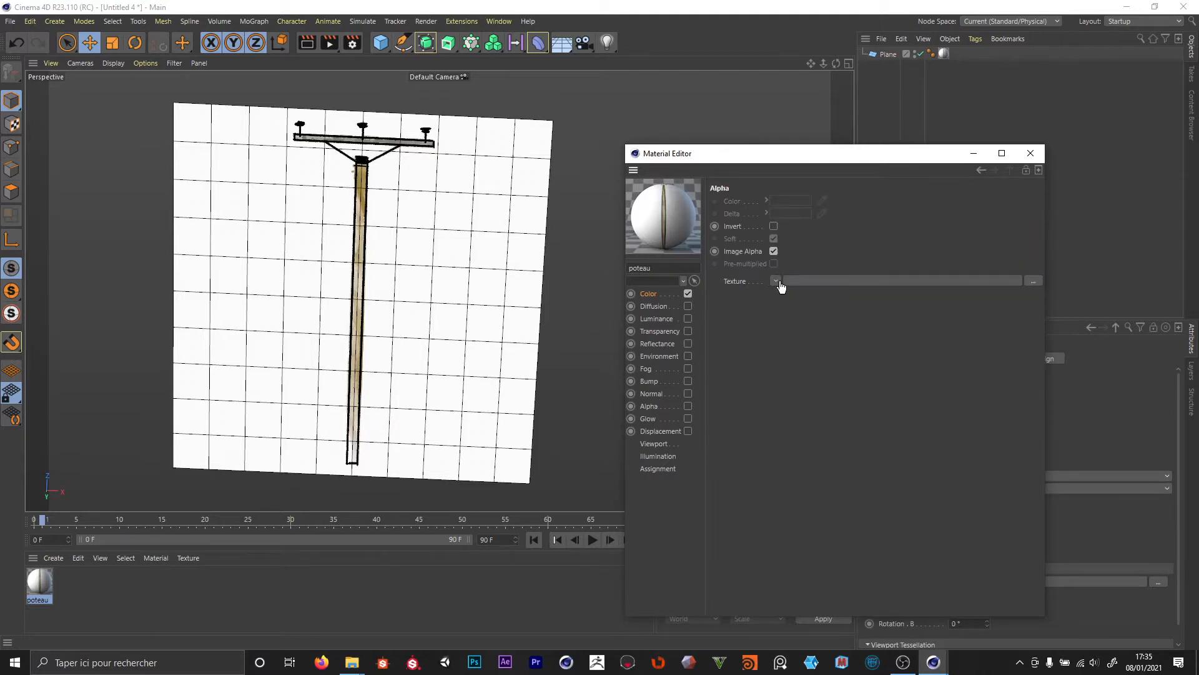
drag(780, 286, 779, 282)
click(687, 406)
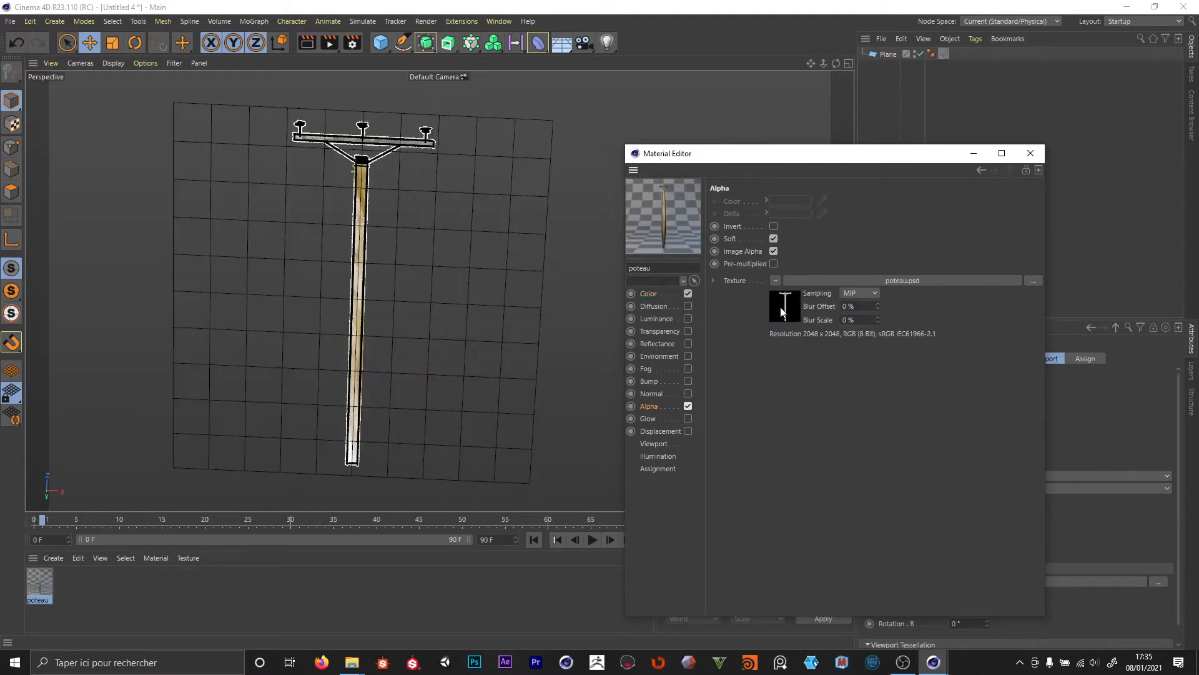
drag(919, 155, 743, 404)
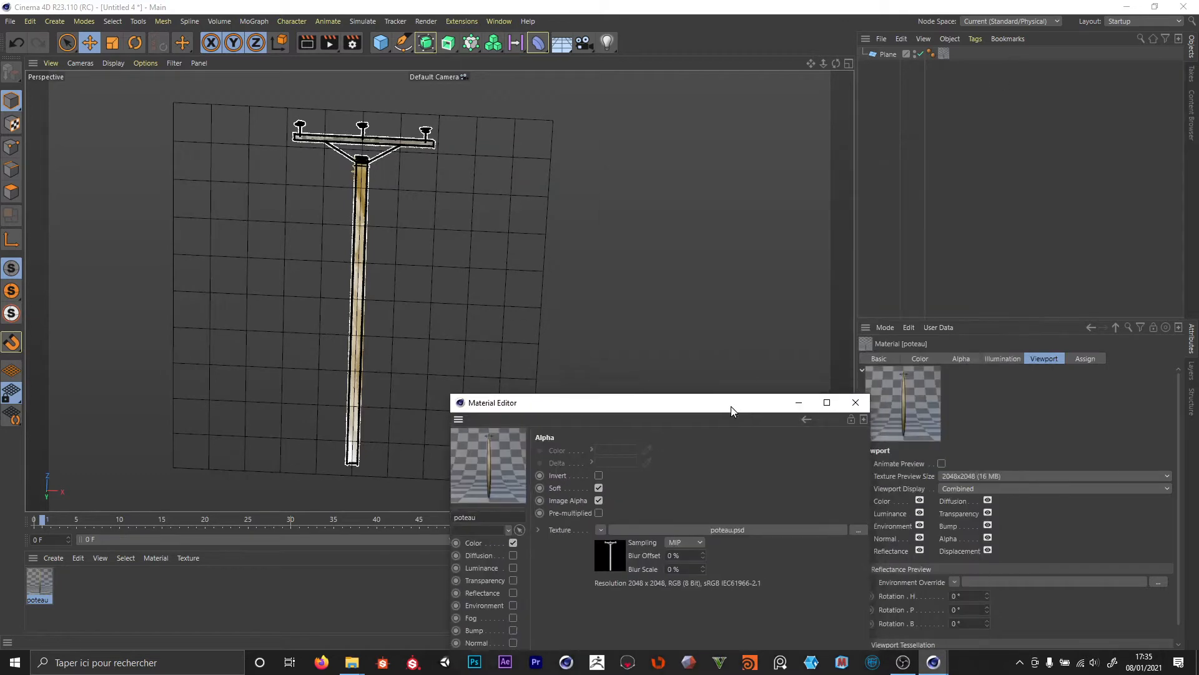
- Set the plane's width segments to 1 and its width to 200 cm
click(888, 54)
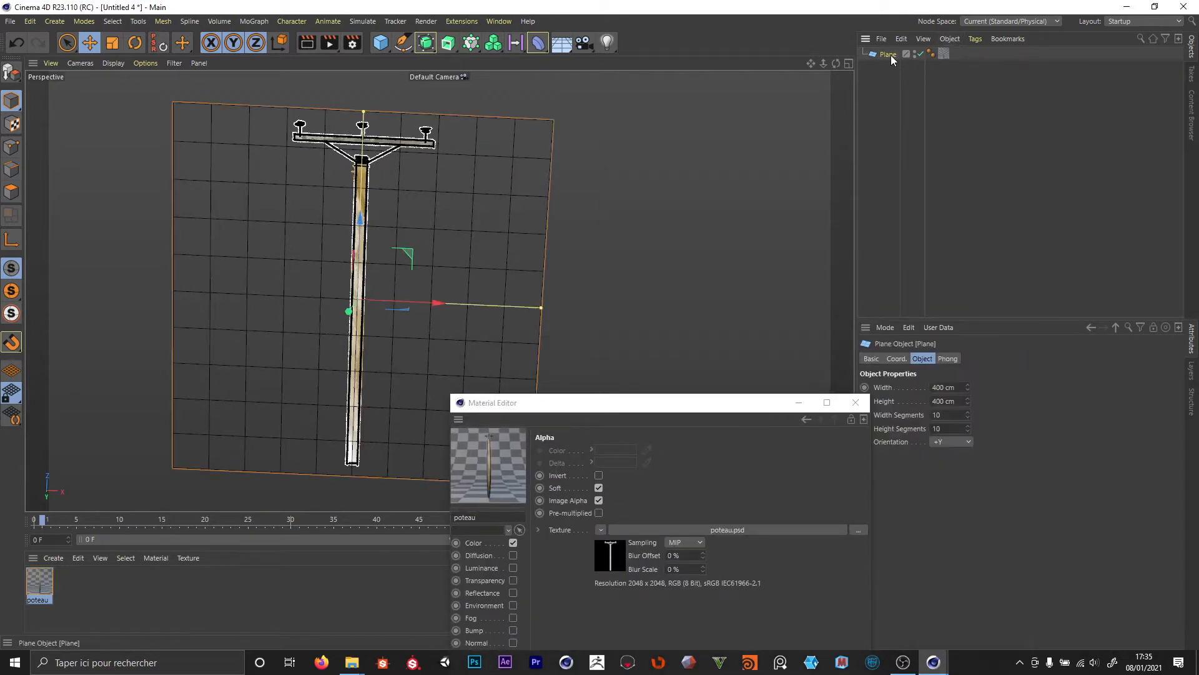
click(855, 402)
double_click(947, 418)
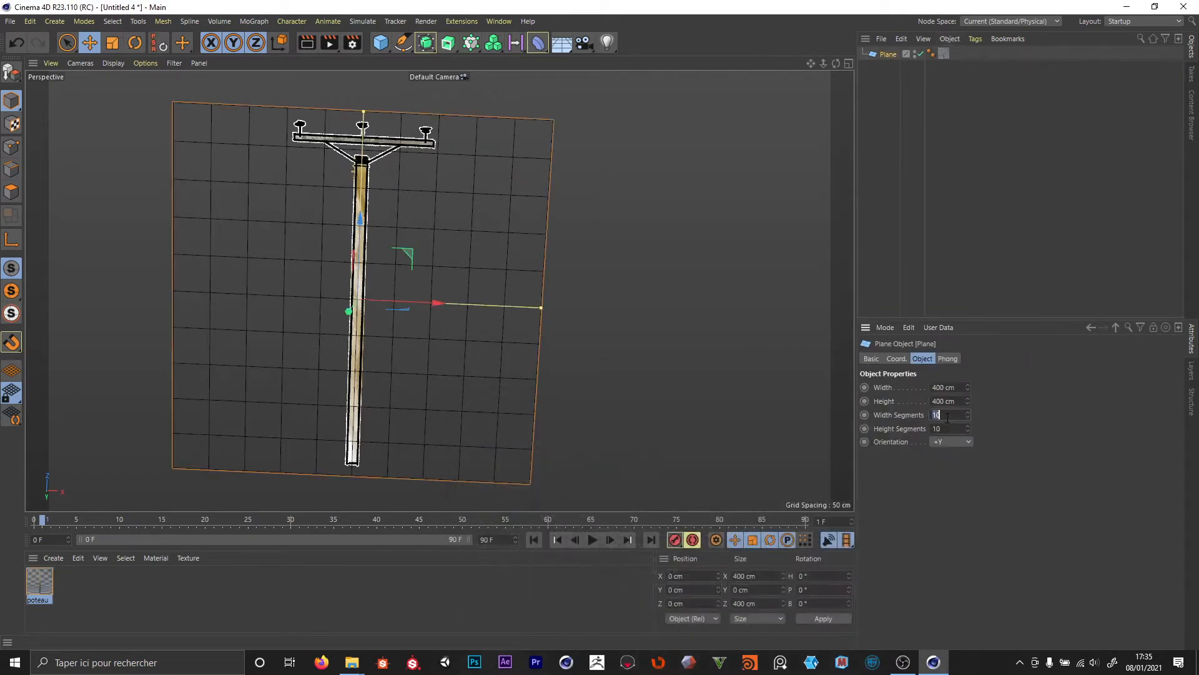
text(1)
key(Return)
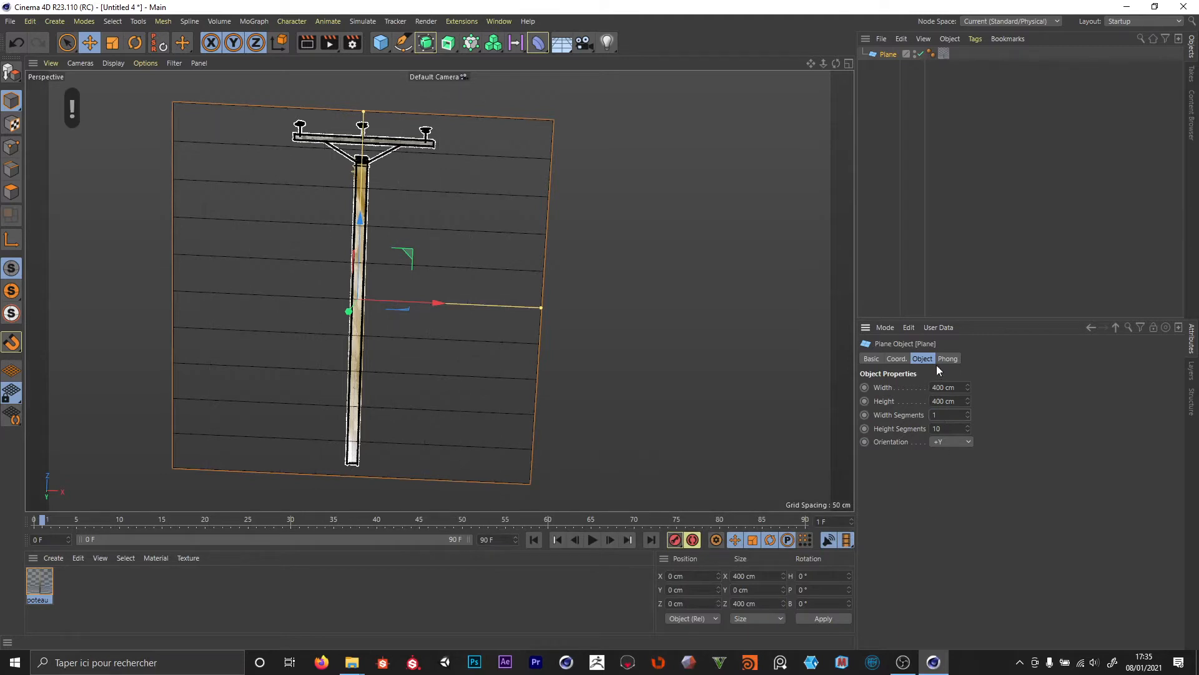
double_click(935, 387)
text(2)
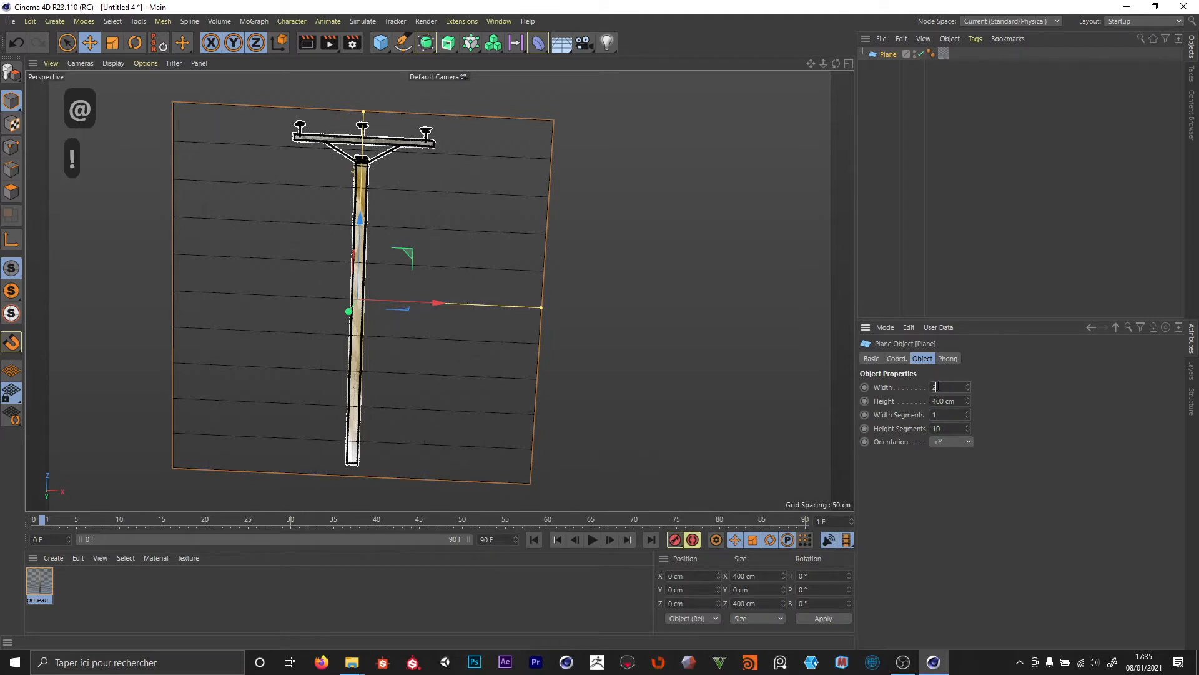
text(00)
key(Return)
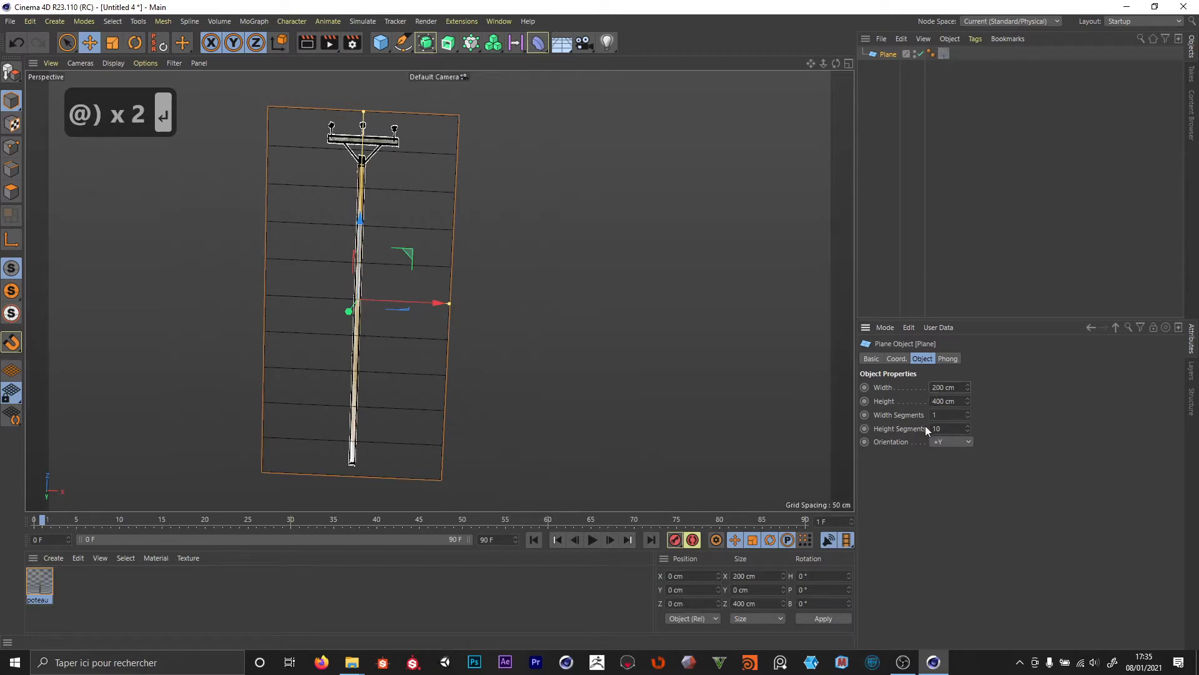
- Set the plane's width segments to 2
click(943, 54)
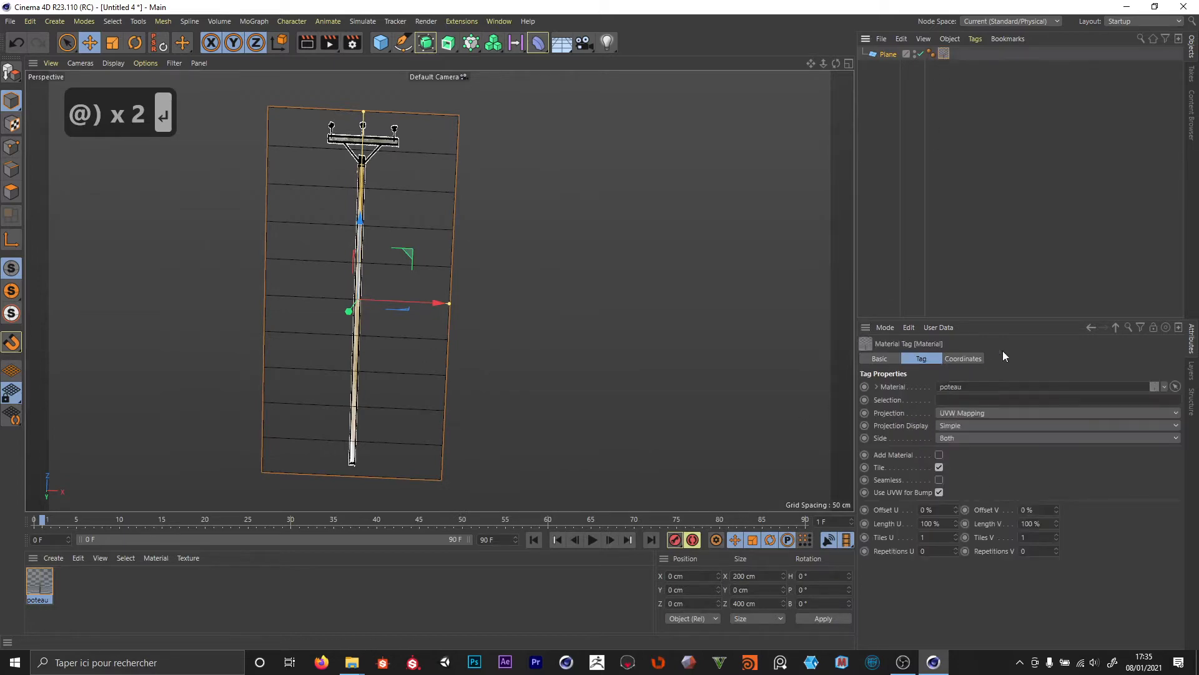
alt+drag(436, 328, 338, 382)
alt+right_drag(324, 186, 441, 140)
click(991, 209)
click(888, 53)
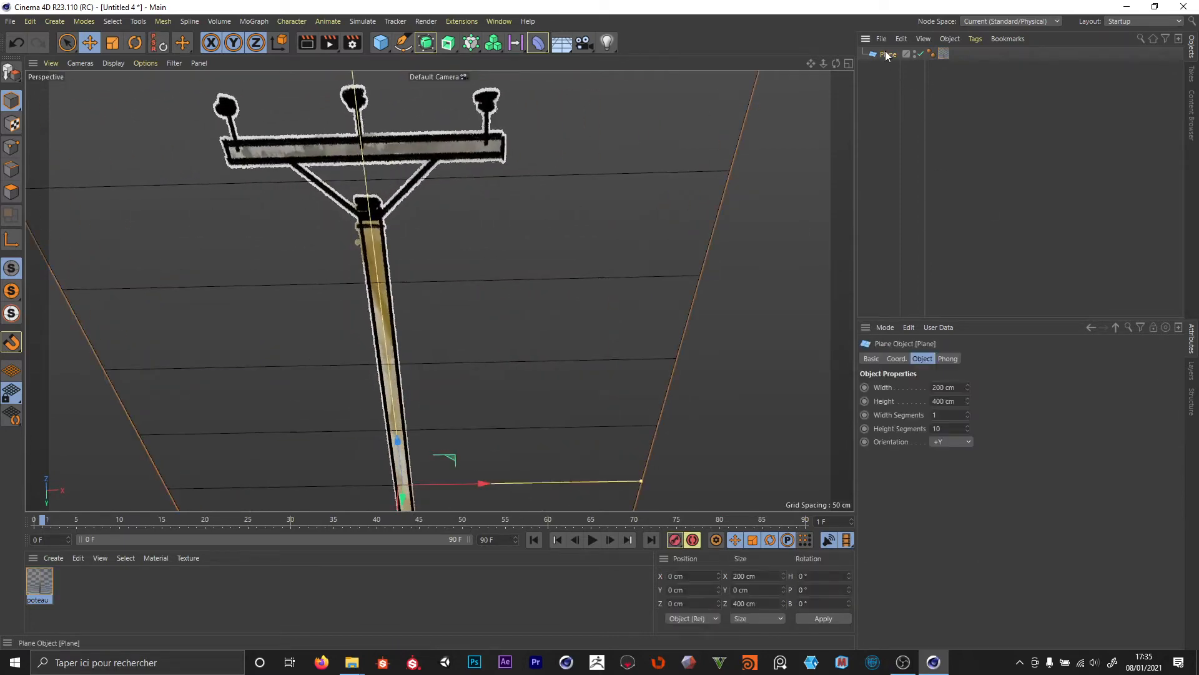
text(2)
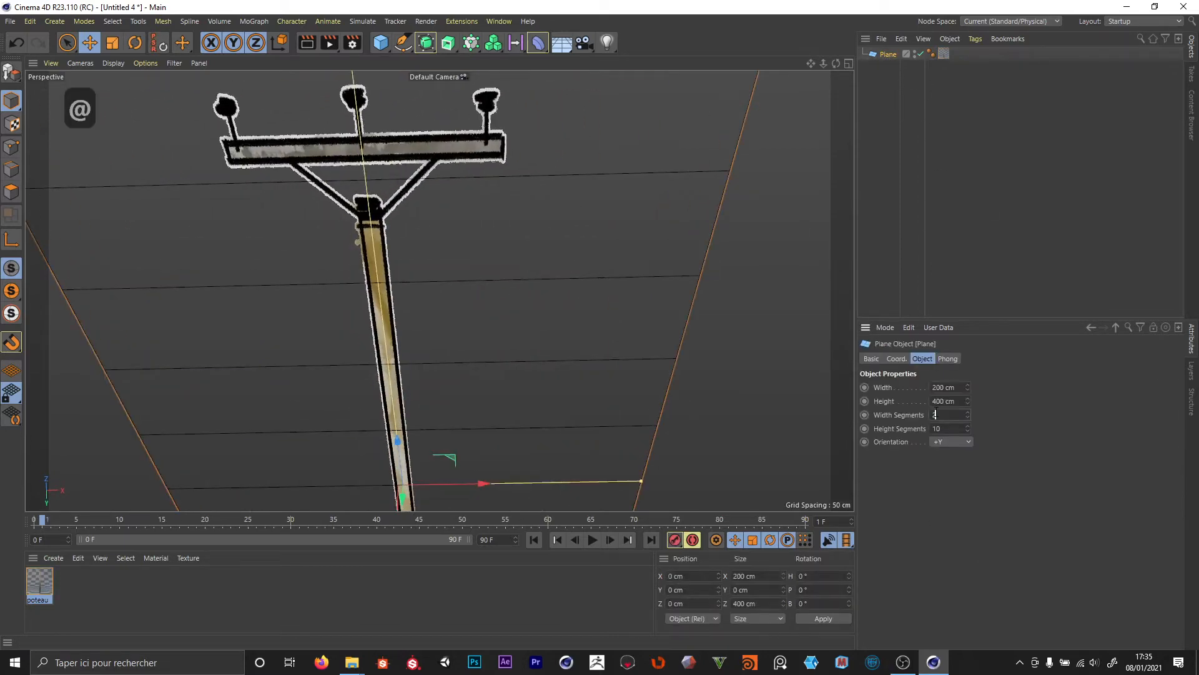
key(Return)
click(946, 231)
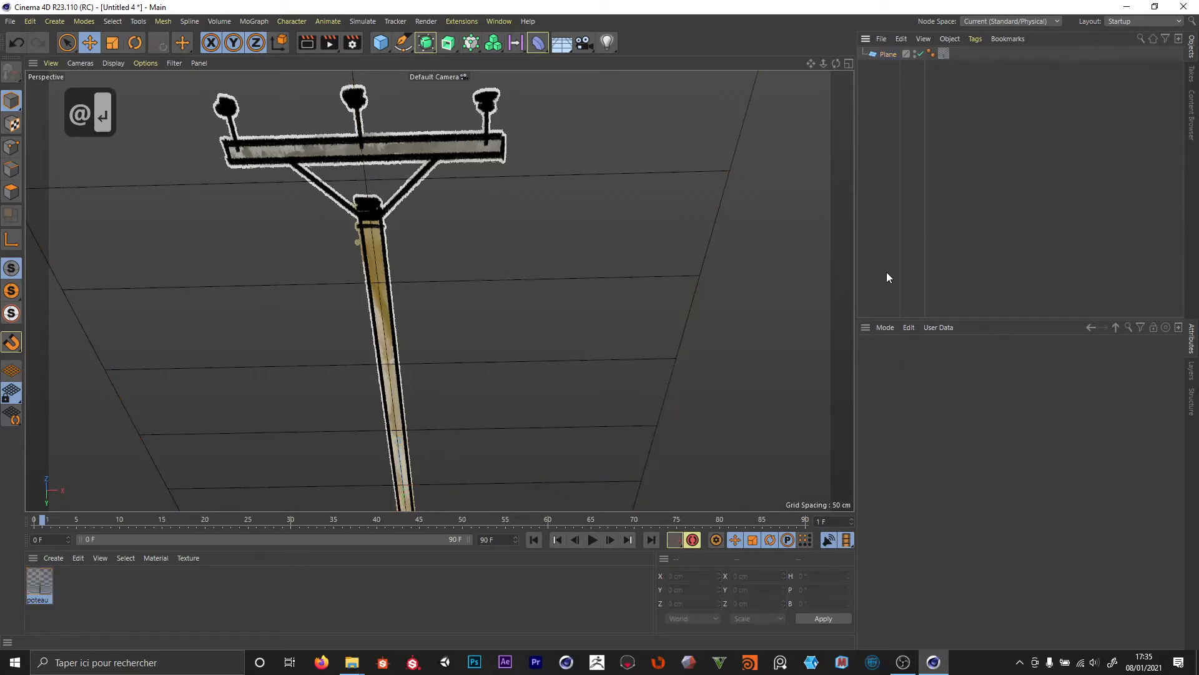
- Set Tiles U to 0.5 on the plane's material tag
alt+drag(460, 412, 478, 369)
click(945, 53)
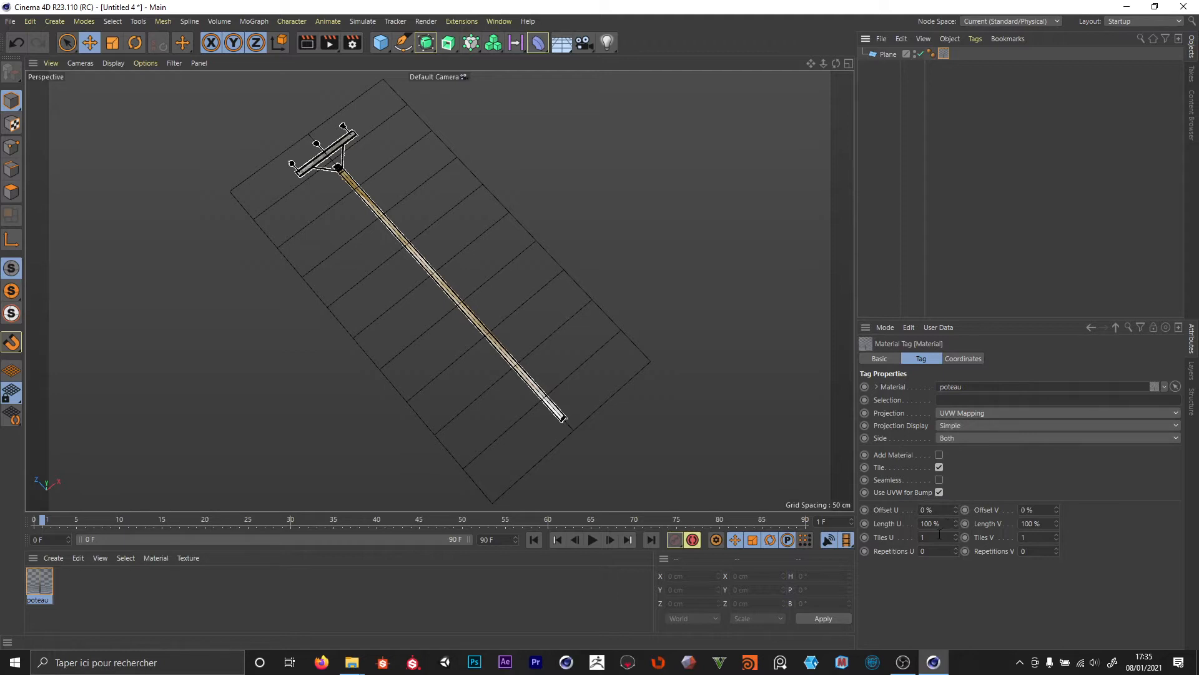
text(0.5)
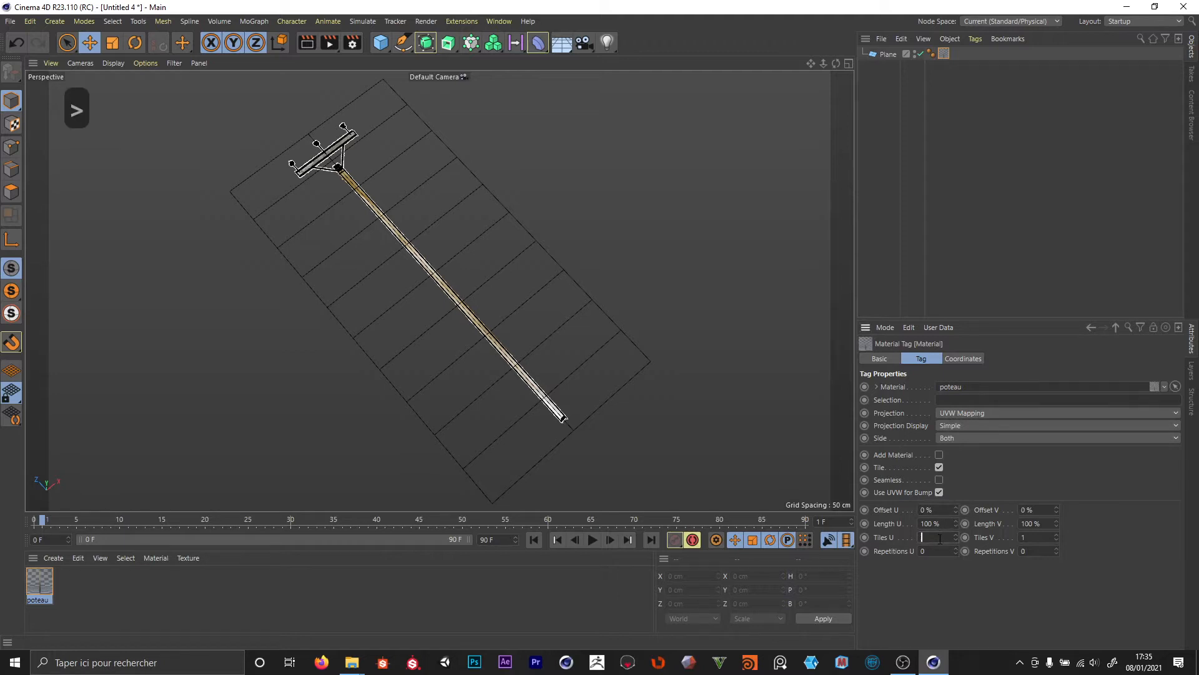
key(Return)
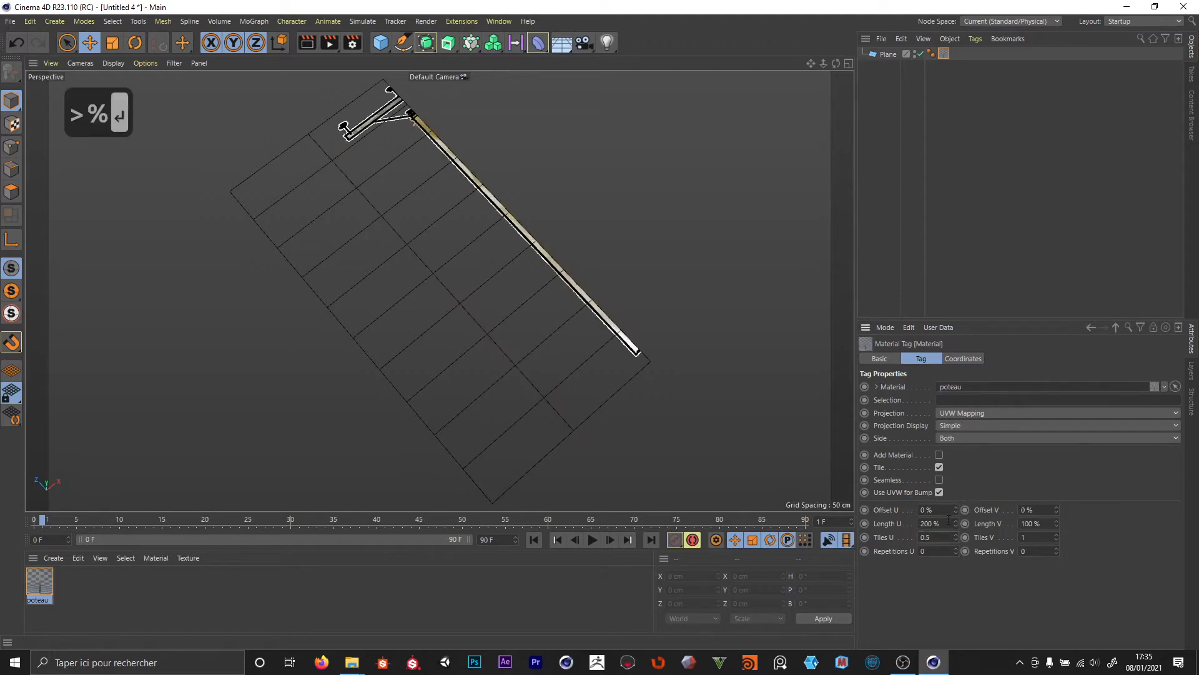
- Set Offset U of the plane's material tag to -50 % to center the pole texture
drag(956, 509, 923, 514)
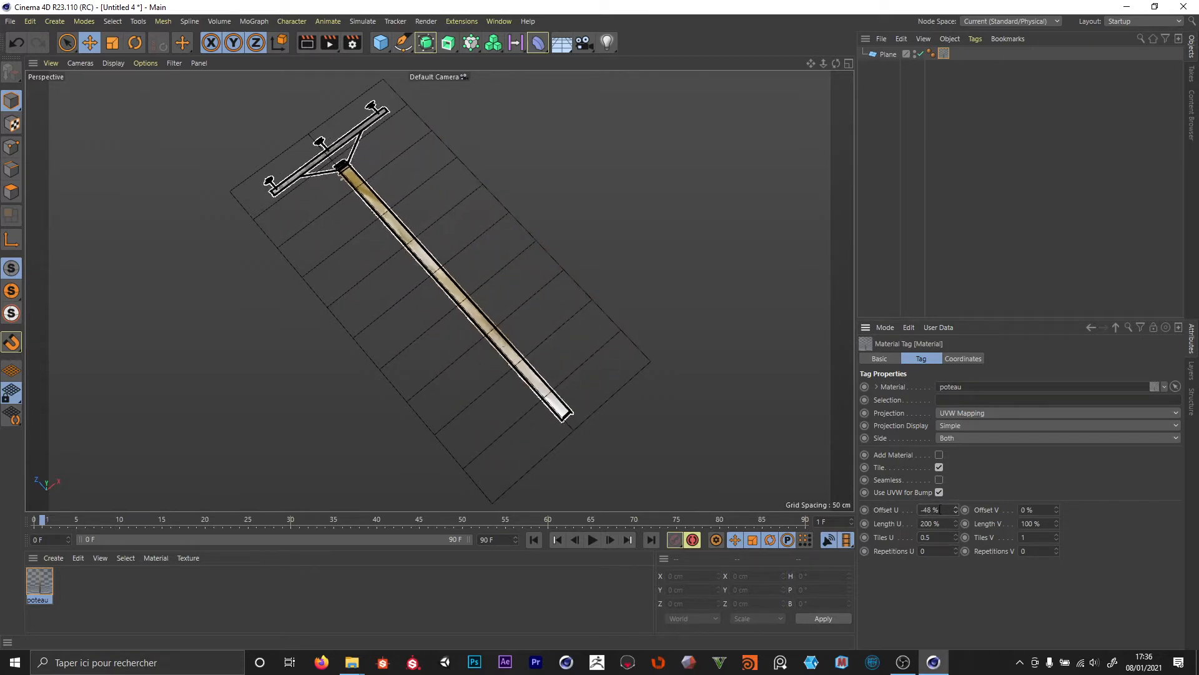
click(937, 510)
text(-50)
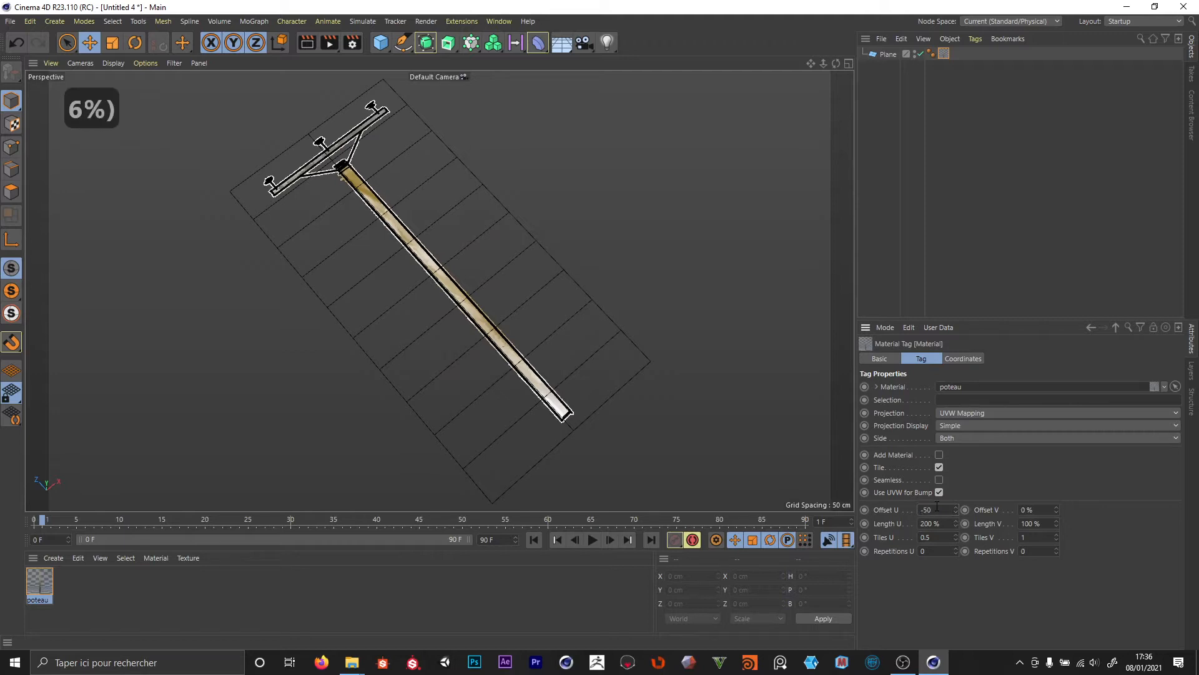
key(Return)
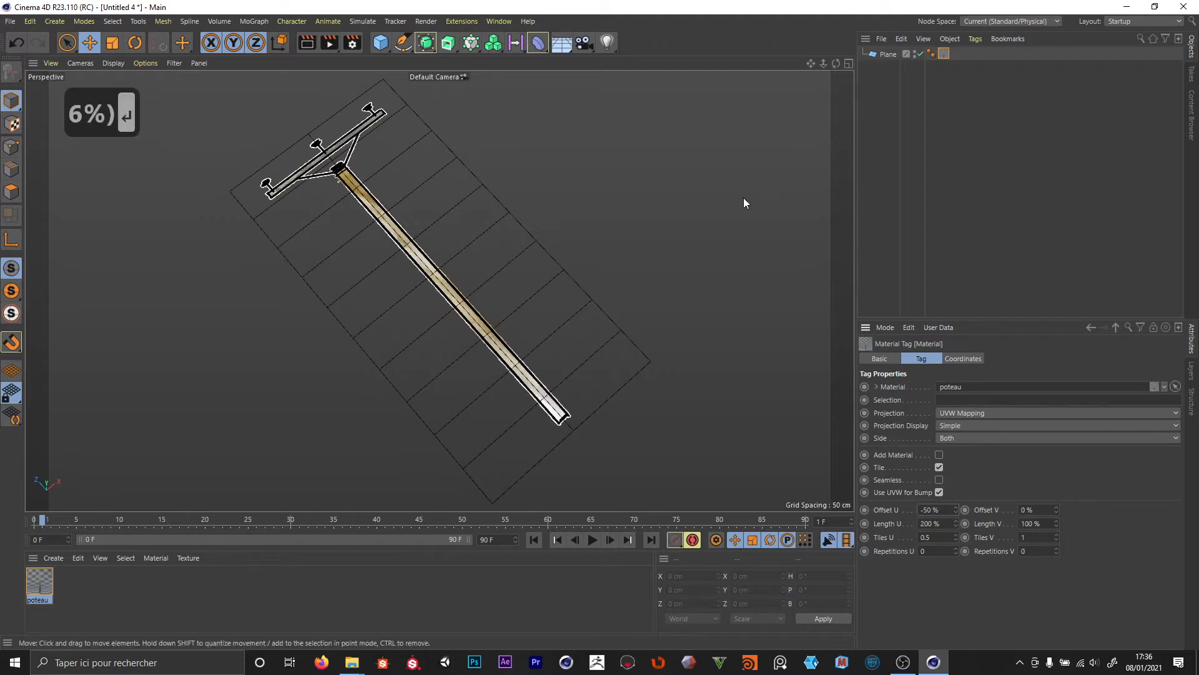
click(870, 172)
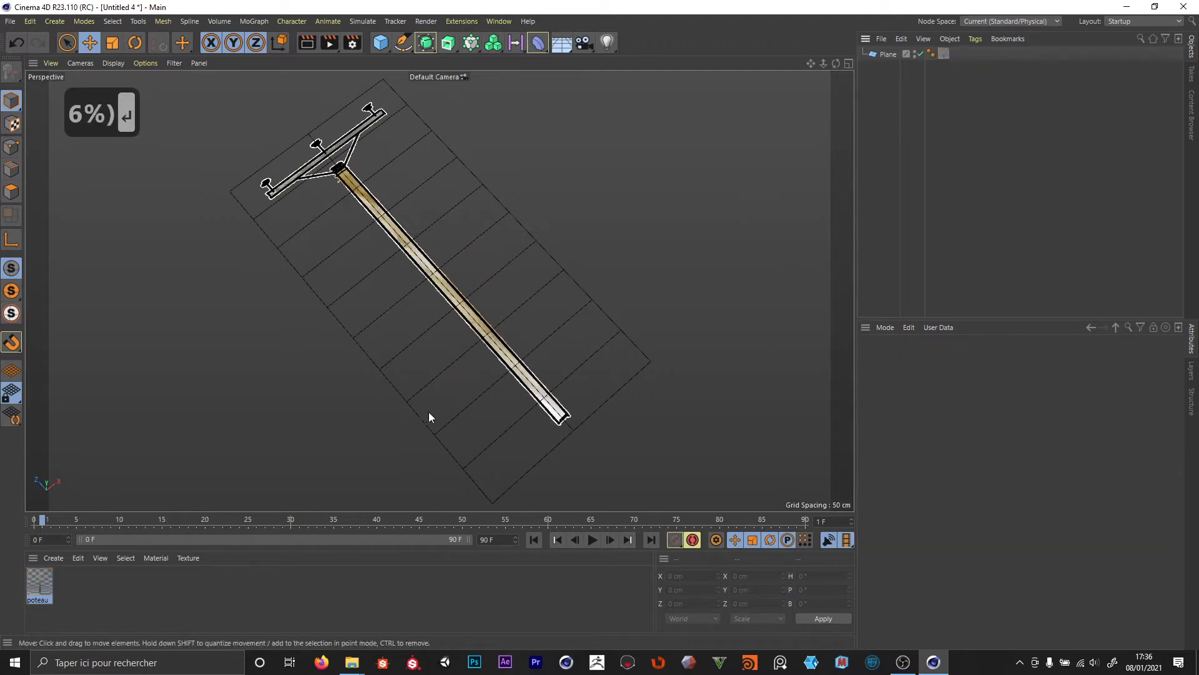
- Add a Bend deformer as a child of the plane
alt+drag(442, 391, 358, 391)
click(894, 55)
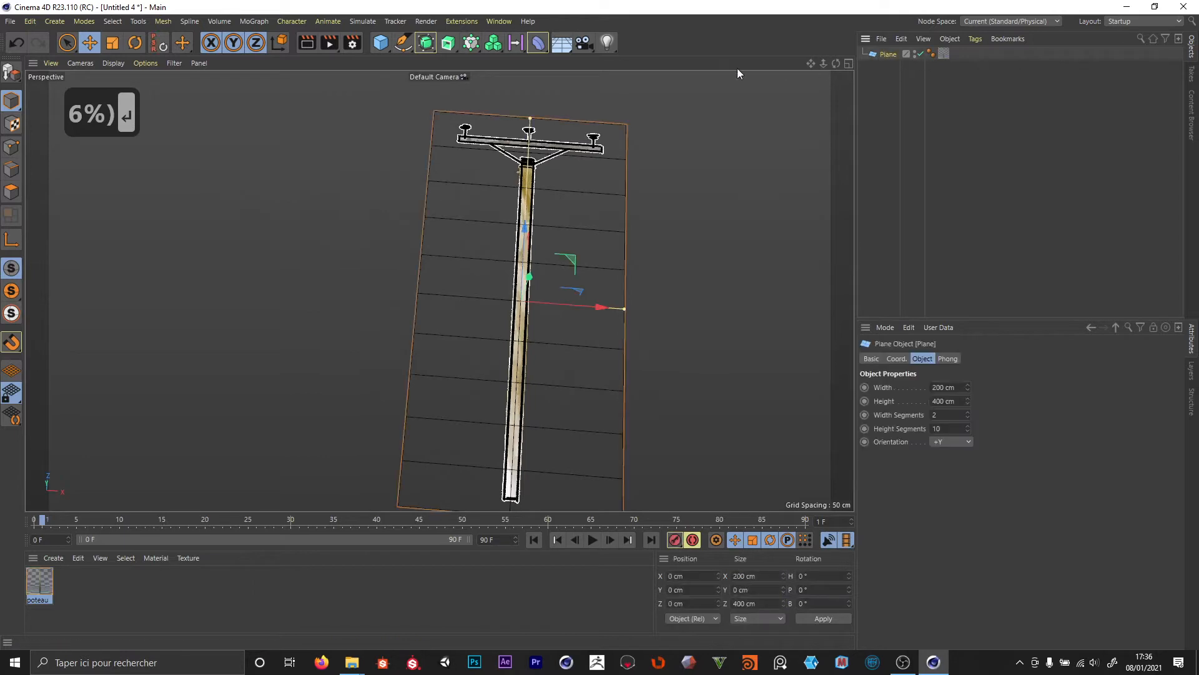
click(539, 44)
shift+click(590, 60)
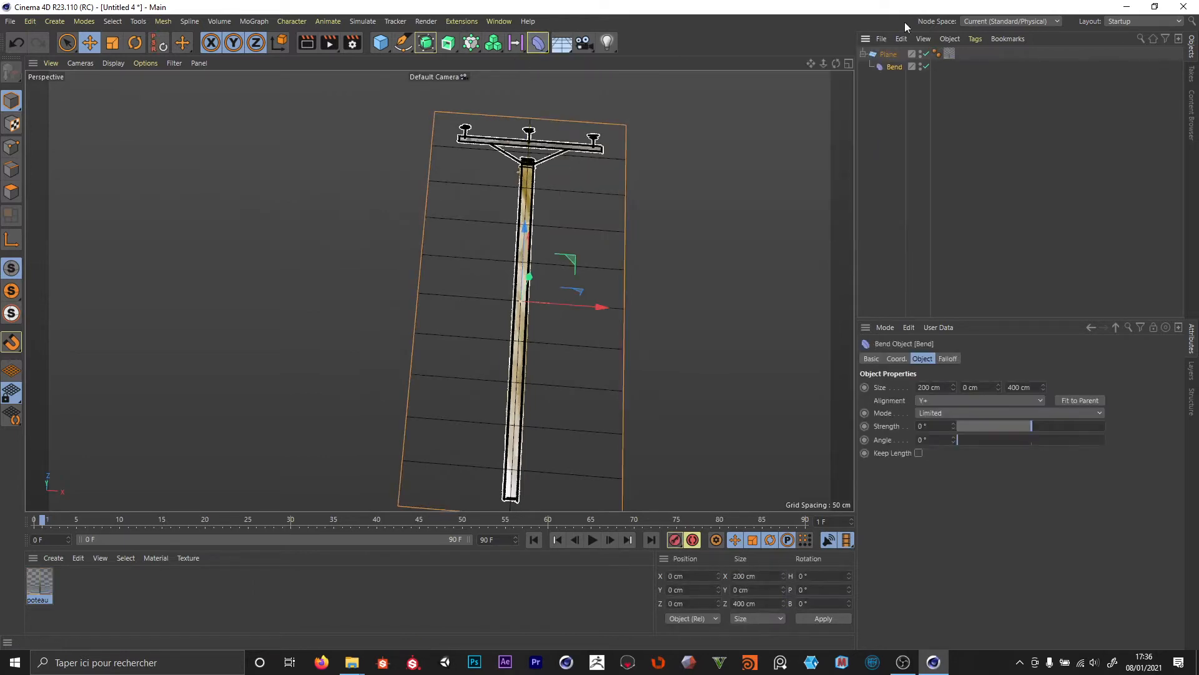
- Set the Bend deformer's alignment to Z+ and fit it to its parent plane
alt+drag(545, 370, 475, 315)
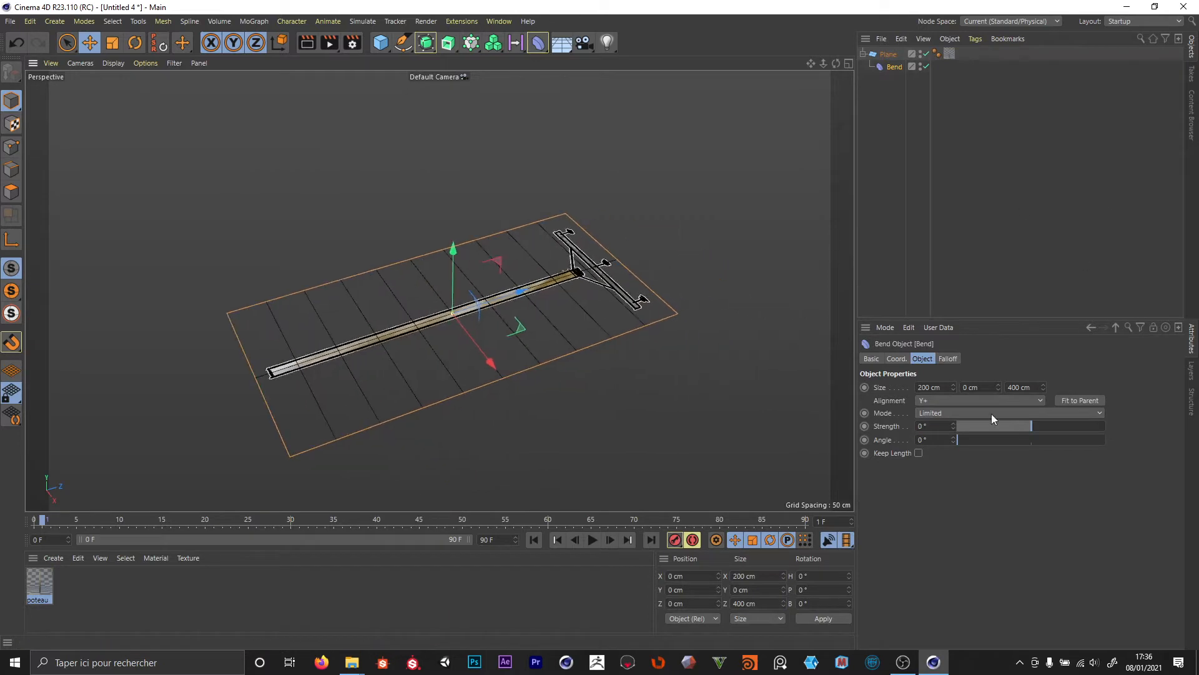
click(959, 400)
click(950, 475)
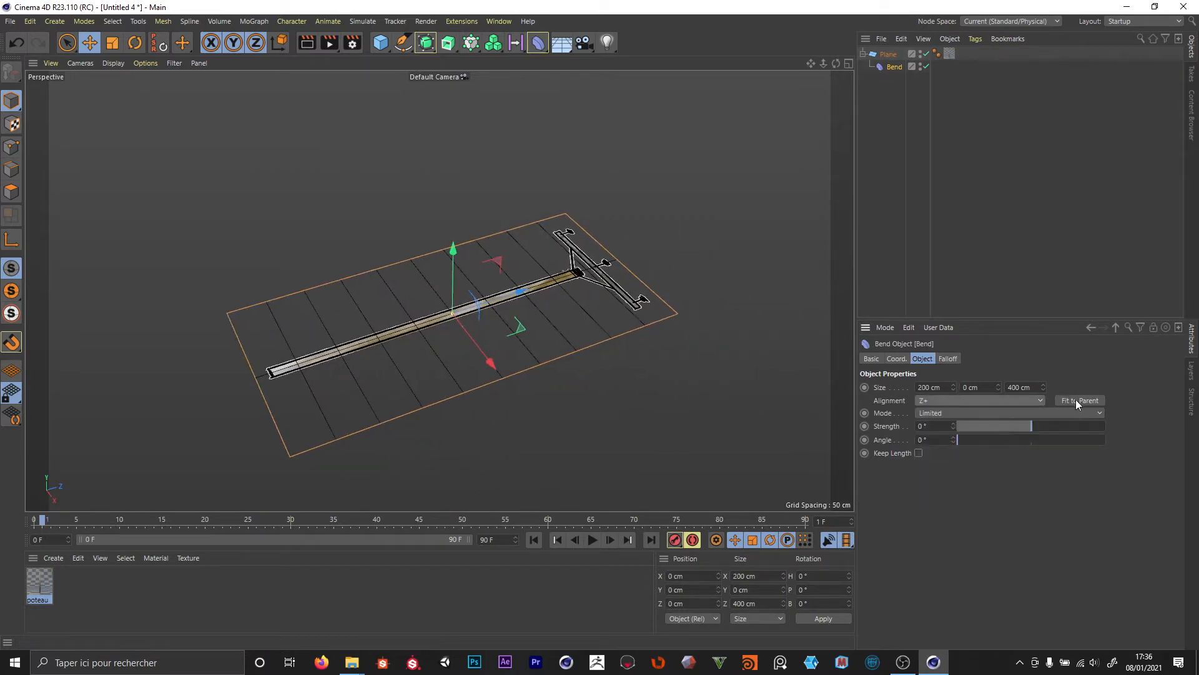
click(1076, 400)
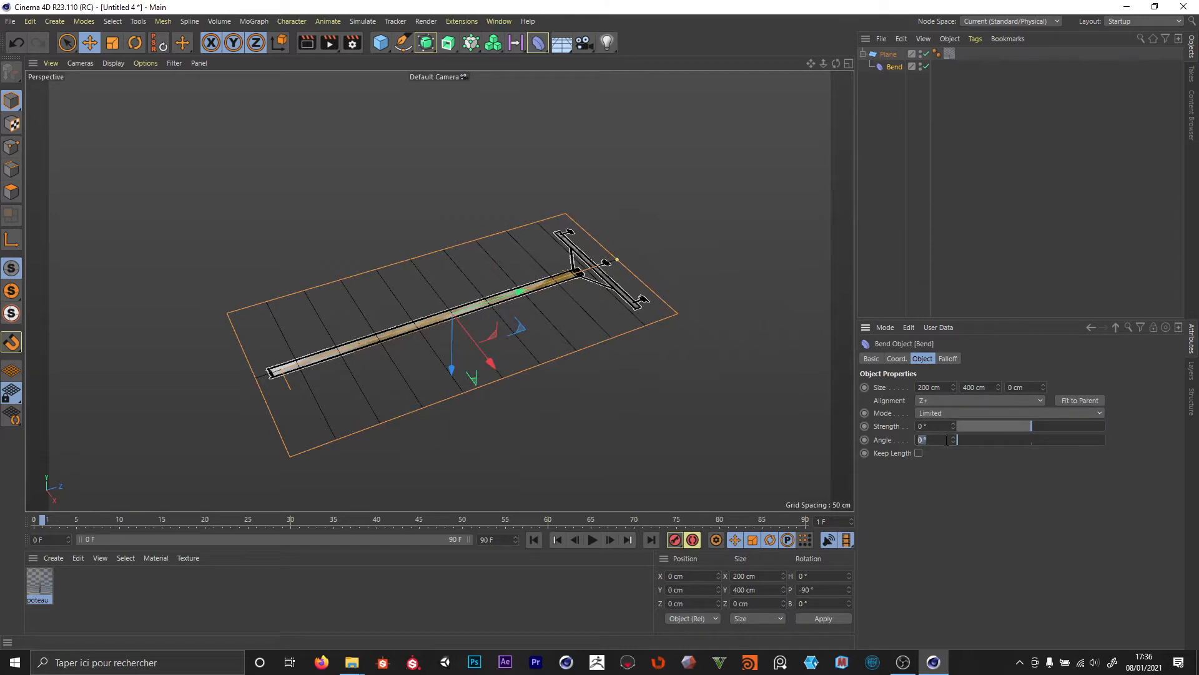
- Set the Bend deformer's angle to 90° and its strength to about -349°
text(90)
key(Return)
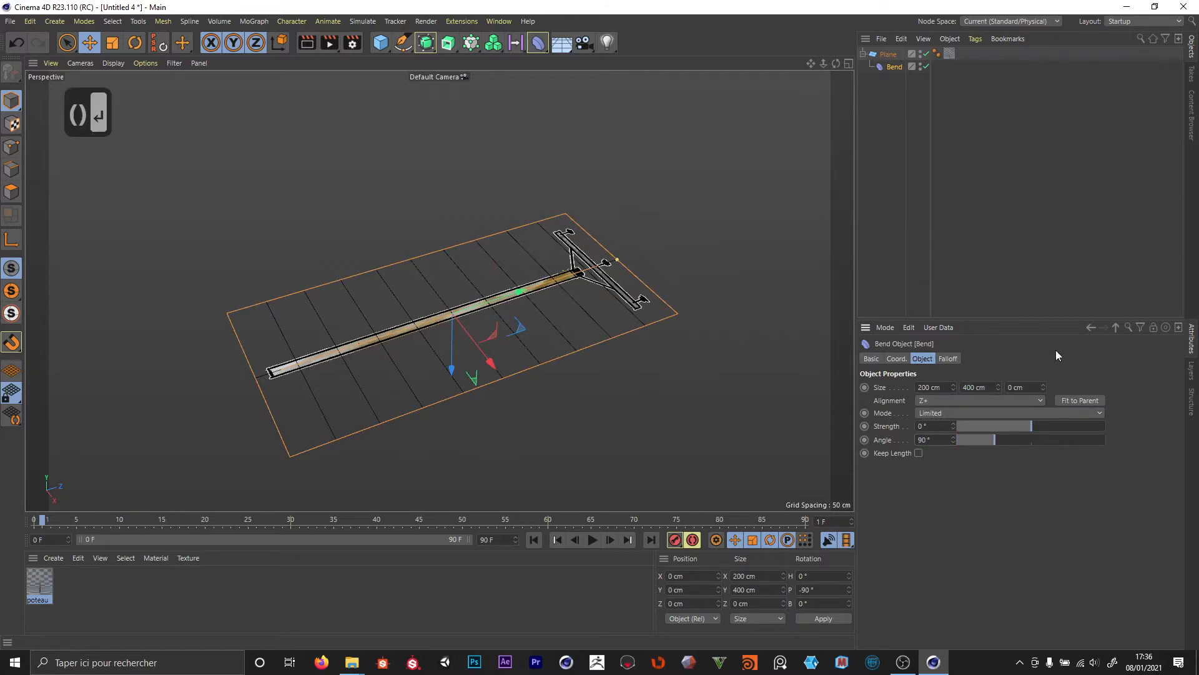
drag(1028, 426, 959, 426)
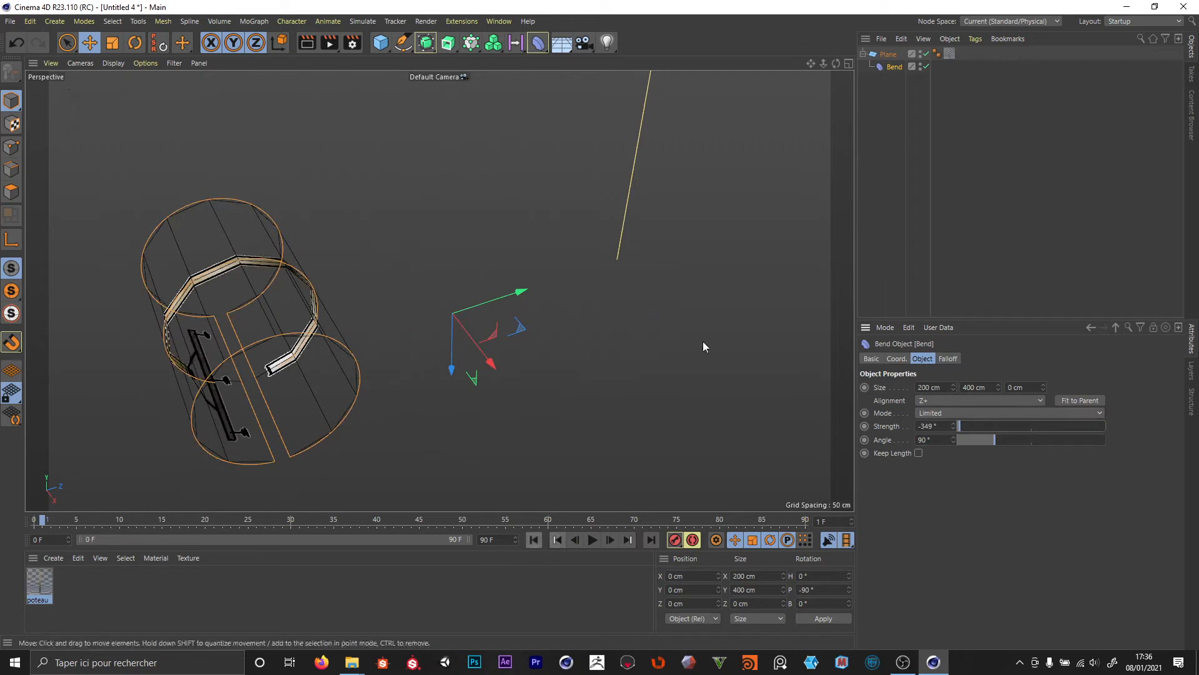
- Rotate the plane 90° in pitch so that it stands upright
click(873, 55)
key(r)
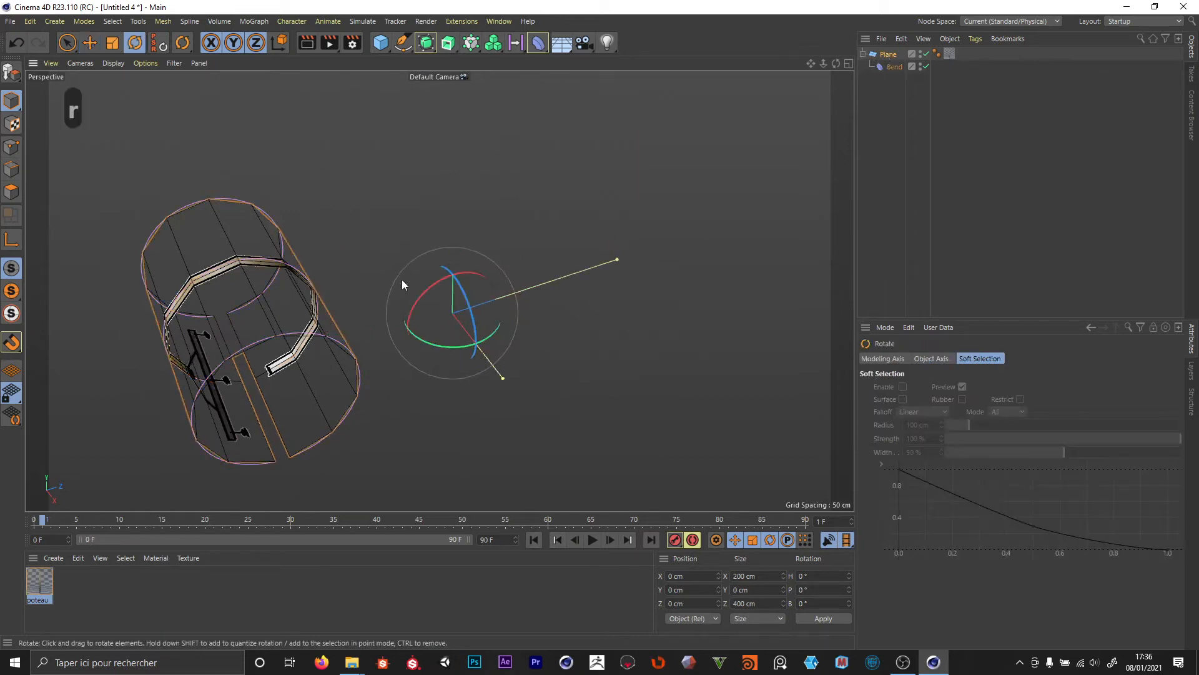
drag(431, 289, 393, 365)
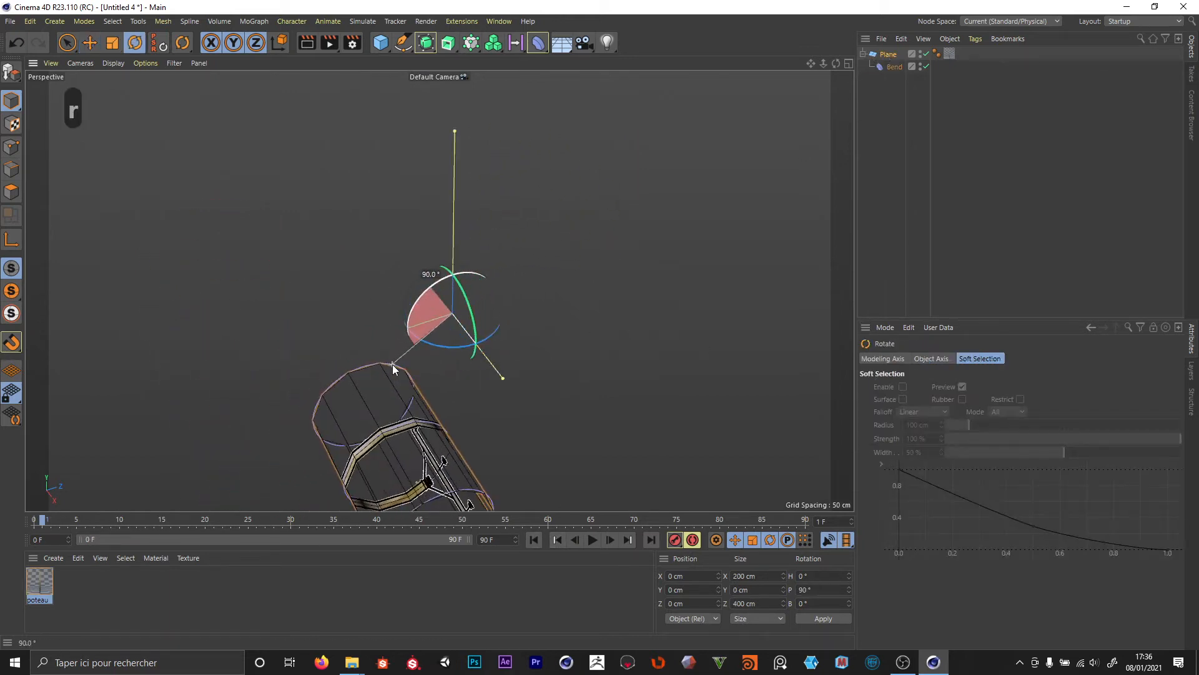
alt+drag(650, 238, 477, 382)
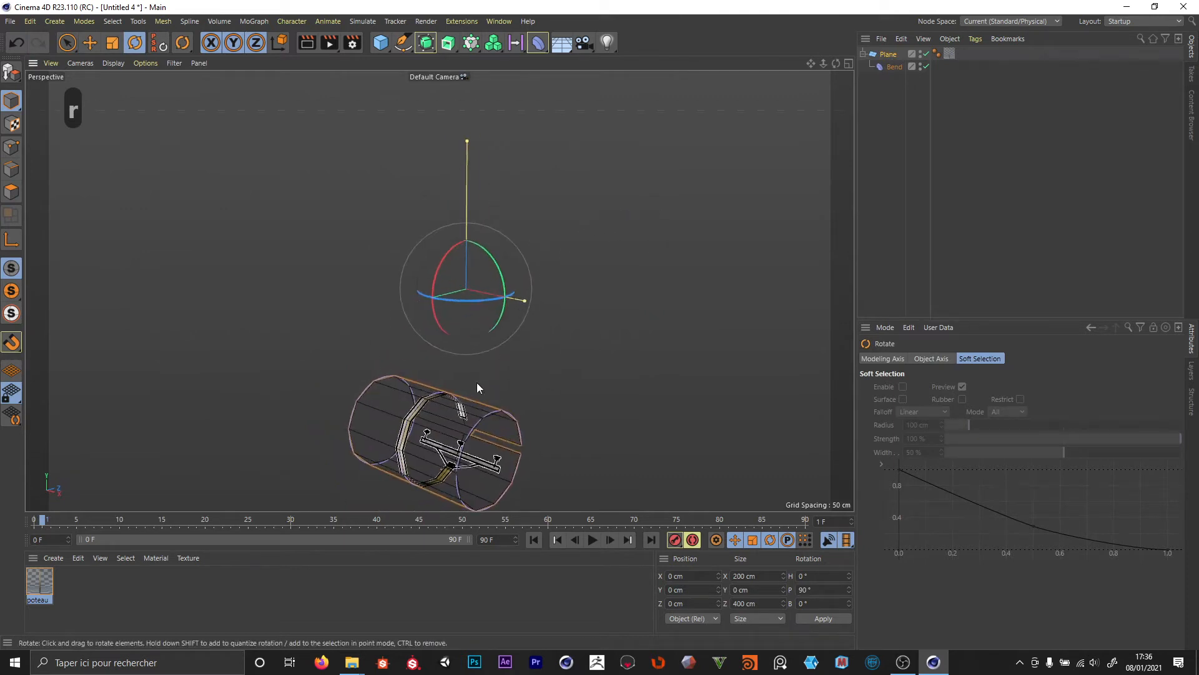
alt+middle_drag(477, 382, 439, 290)
- Roll the plane up tighter by adjusting the Bend deformer's strength to about -718°
click(879, 67)
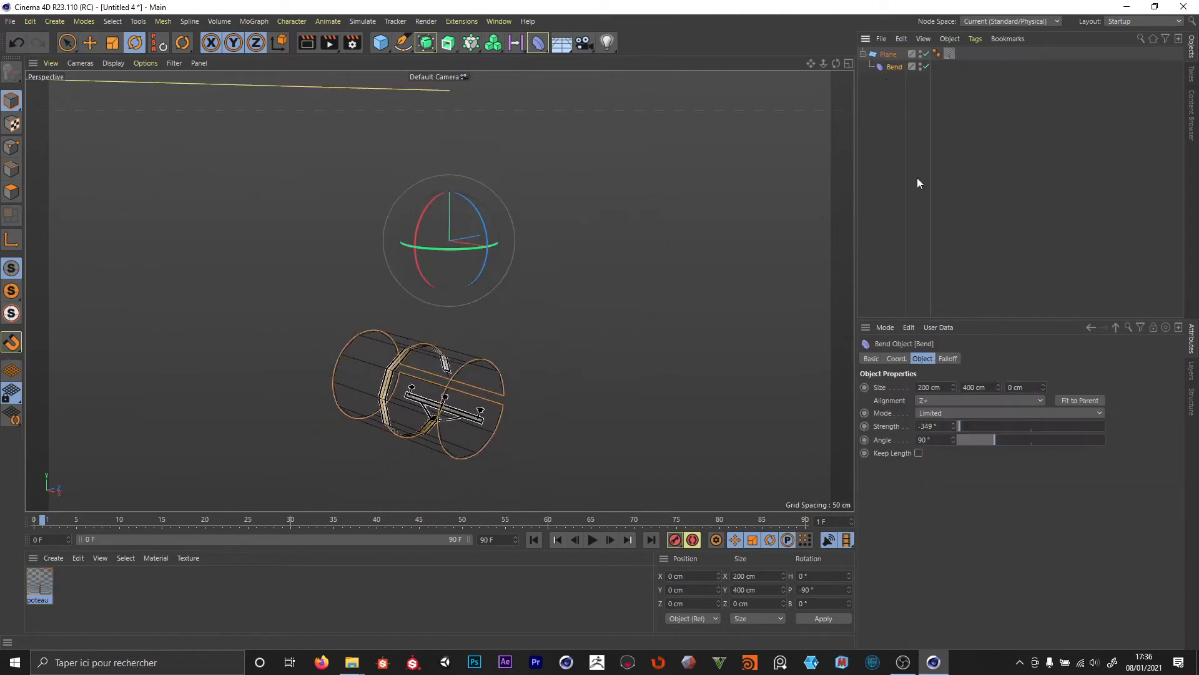
drag(953, 426, 903, 428)
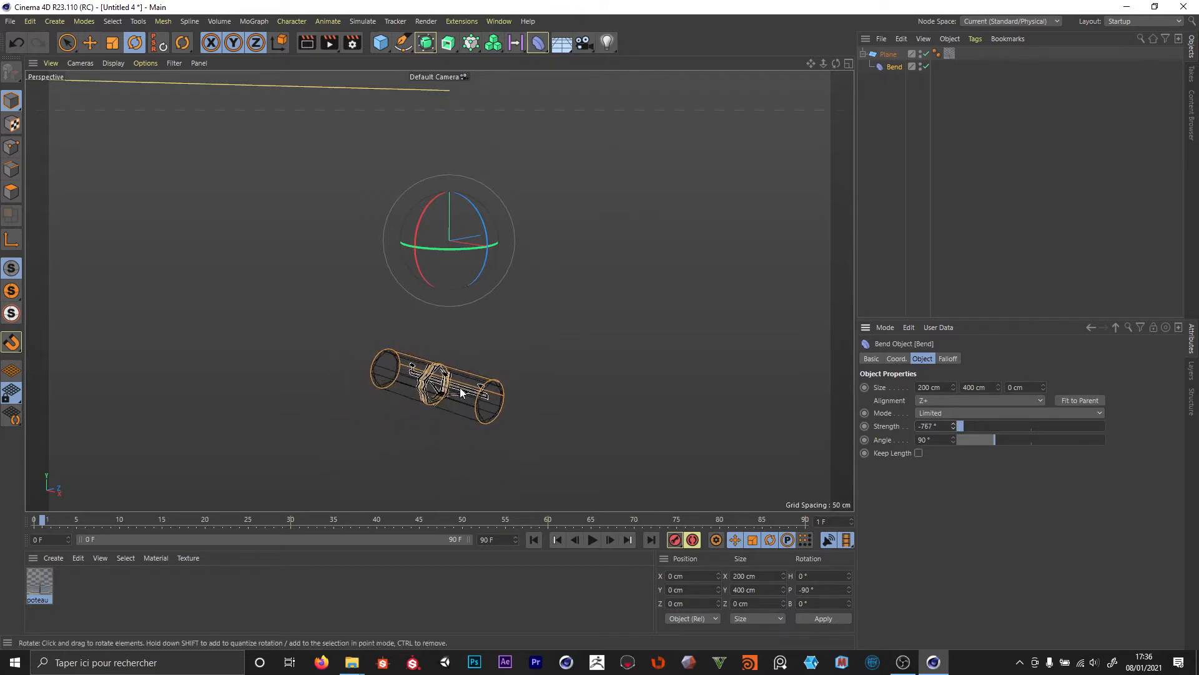
scroll(458, 388, up, 3)
alt+drag(456, 389, 494, 423)
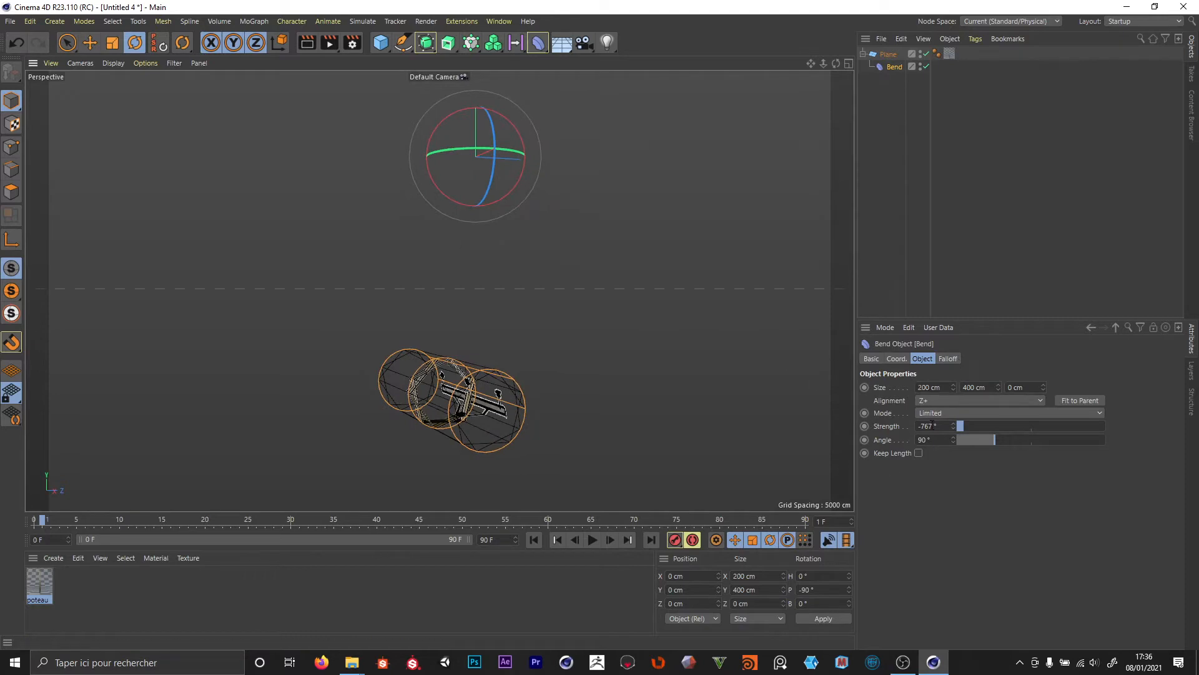
drag(954, 424, 953, 395)
click(1011, 218)
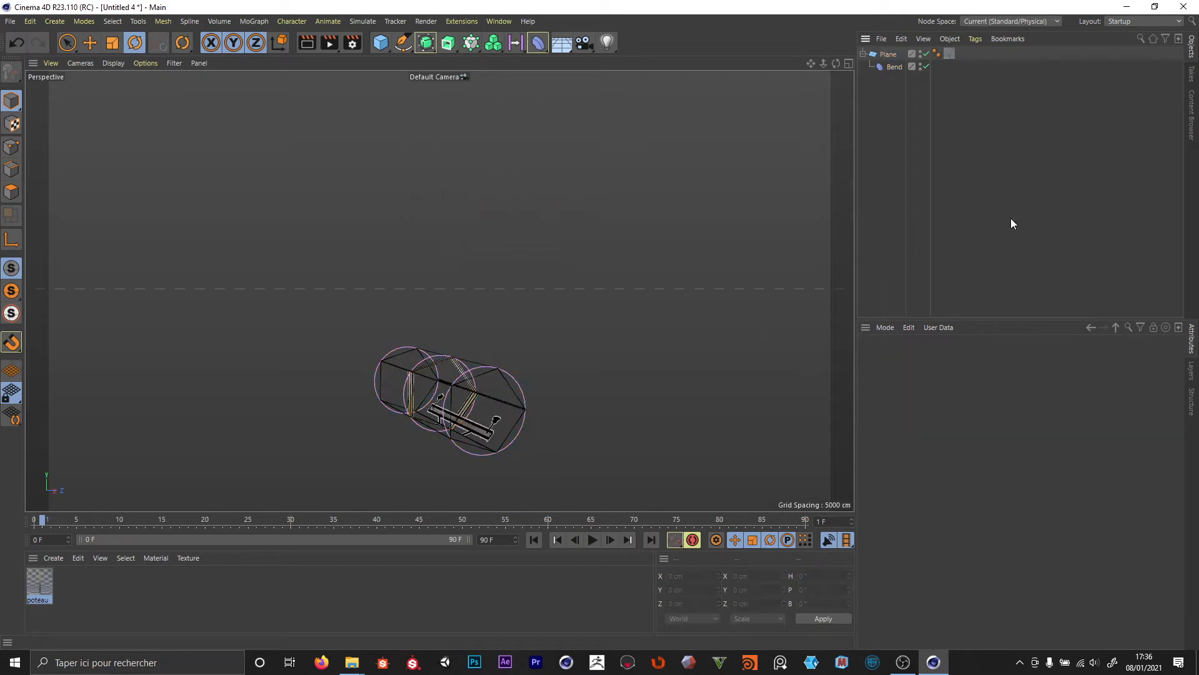
- At frame 0, lower the Bend deformer to about -9.6 cm on Z and keyframe its Z position
click(899, 66)
click(533, 540)
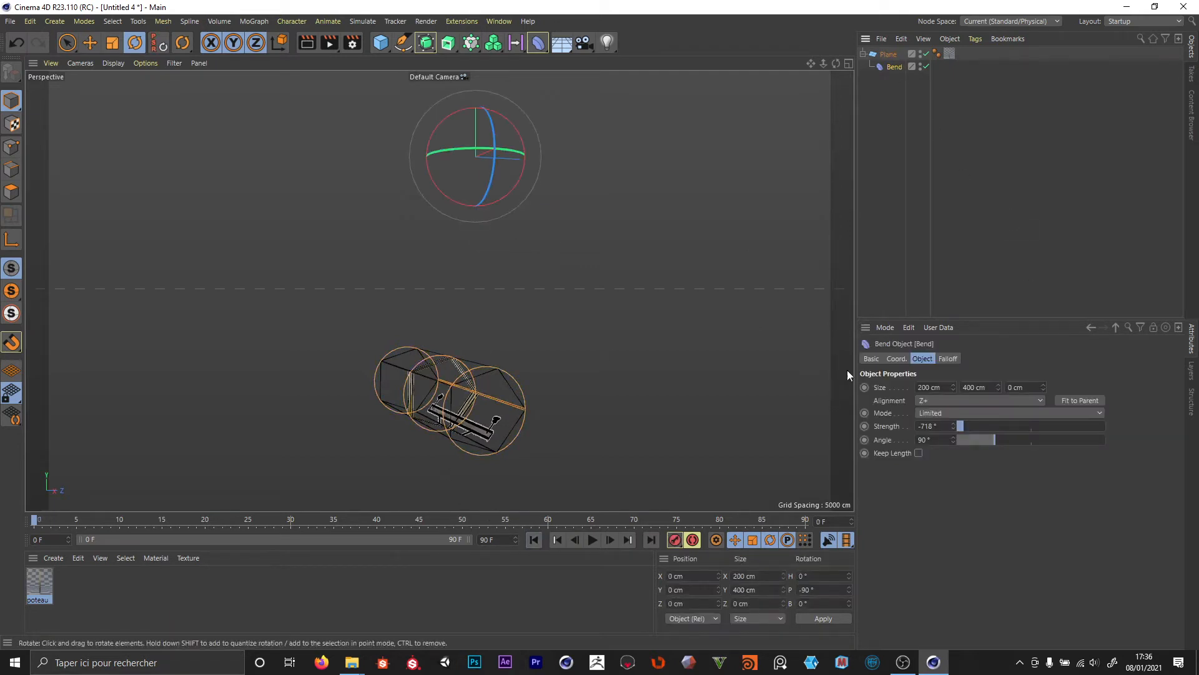
click(873, 358)
click(895, 360)
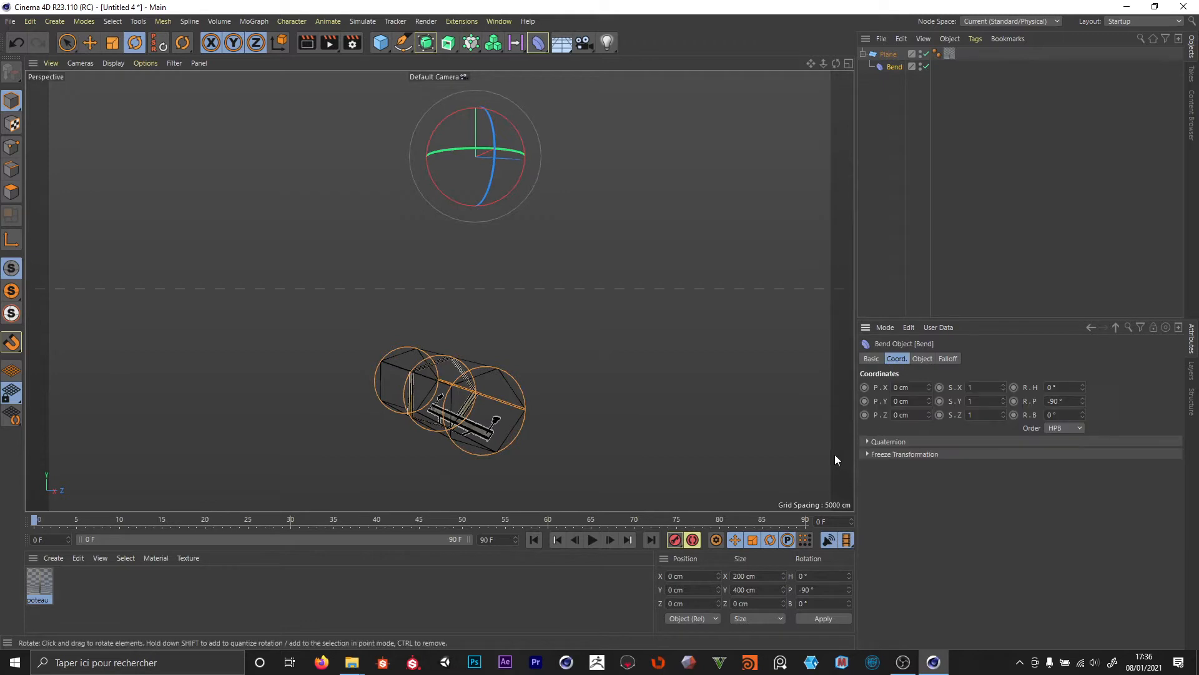
key(e)
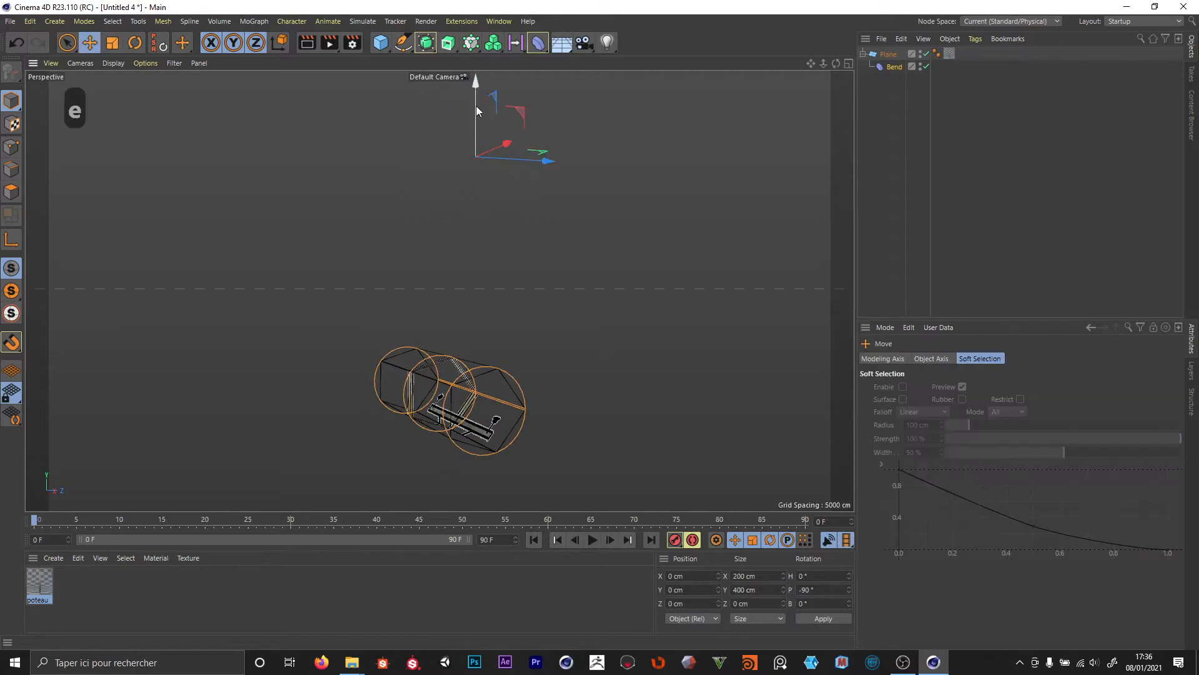
drag(476, 107, 409, 111)
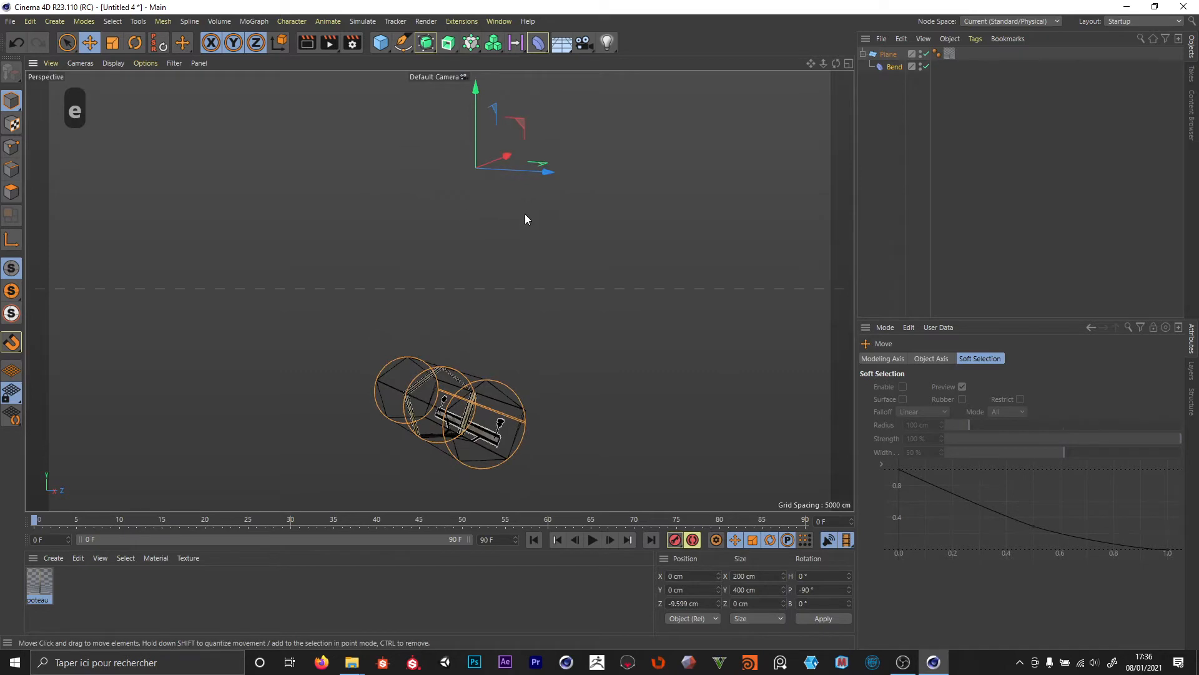
click(886, 65)
mouse_move(475, 92)
mouse_down()
mouse_move(476, 75)
mouse_move(486, 79)
mouse_up()
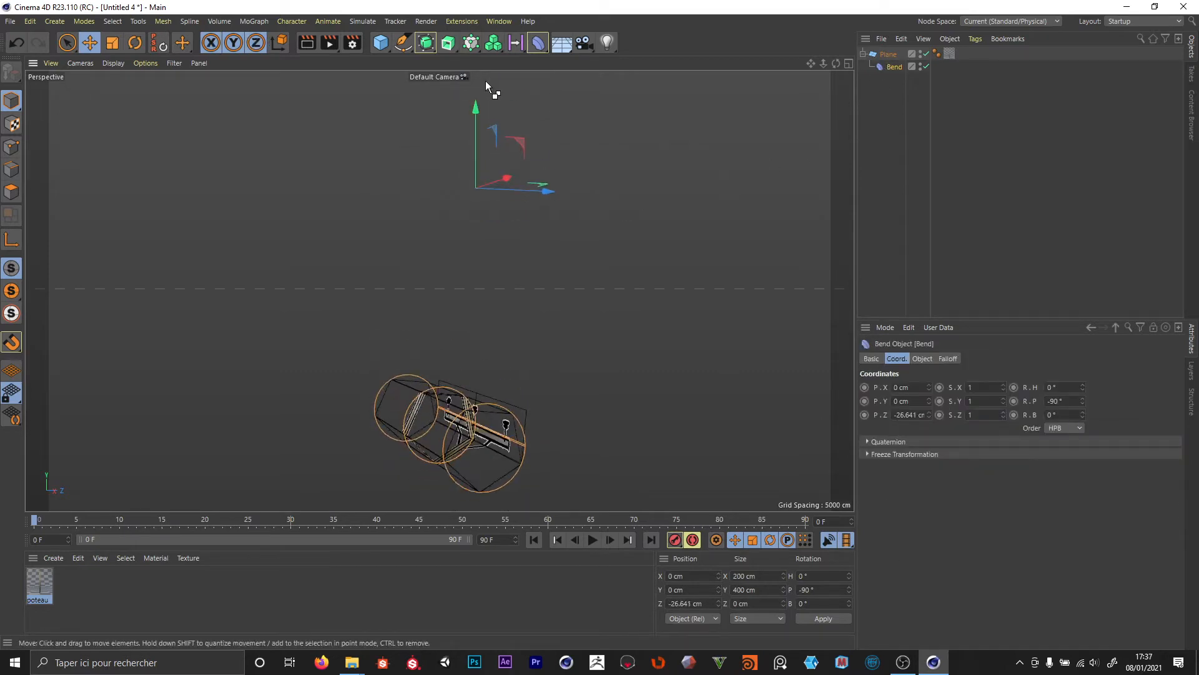
key(ctrl+z)
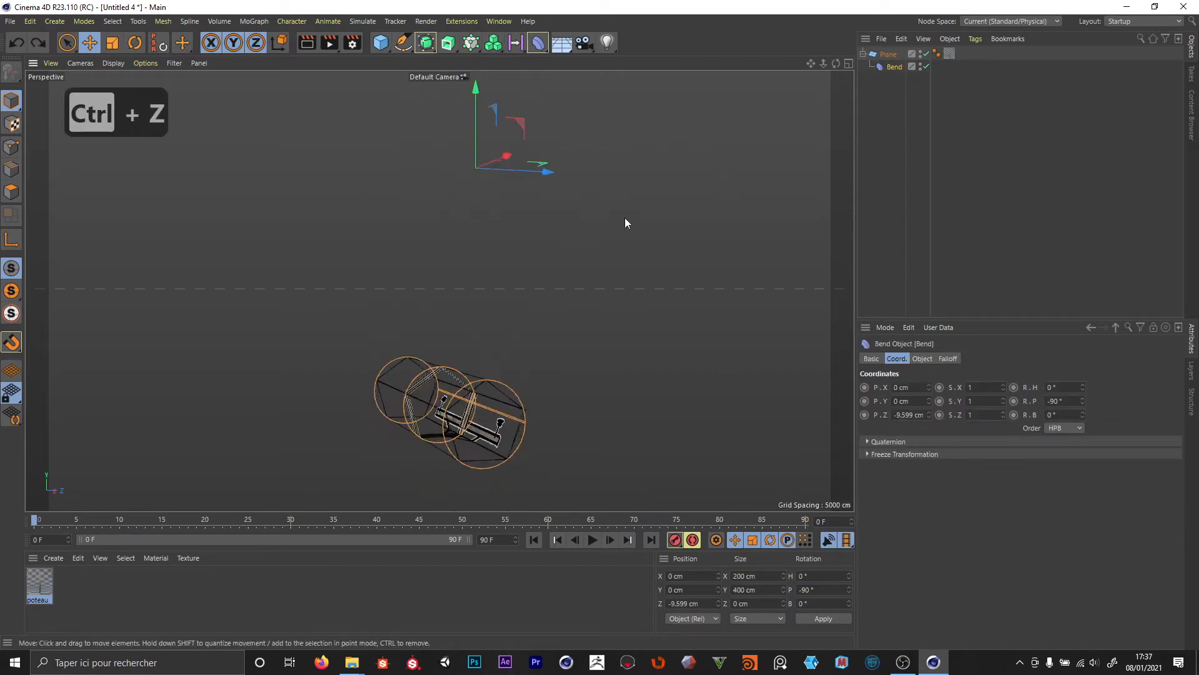
click(866, 414)
- At frame 25, raise the Bend deformer to about 401.6 cm on Z and keyframe its Z position
click(248, 521)
drag(474, 135, 475, 78)
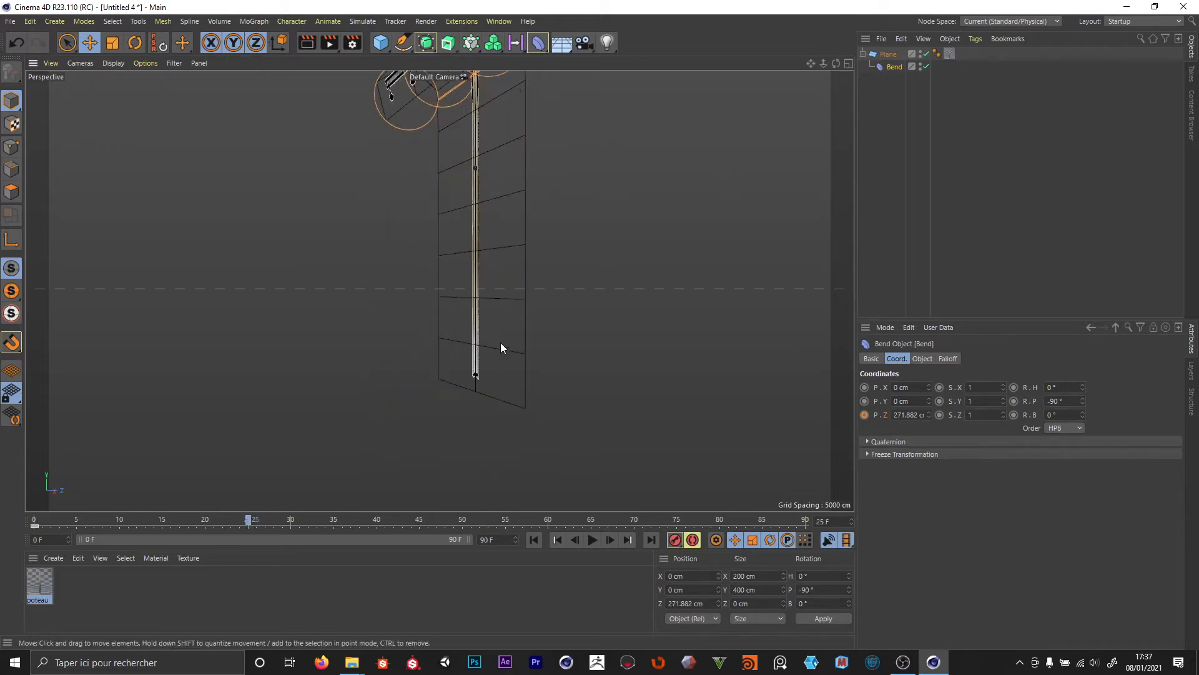
alt+middle_drag(442, 160, 439, 289)
scroll(442, 410, down, 5)
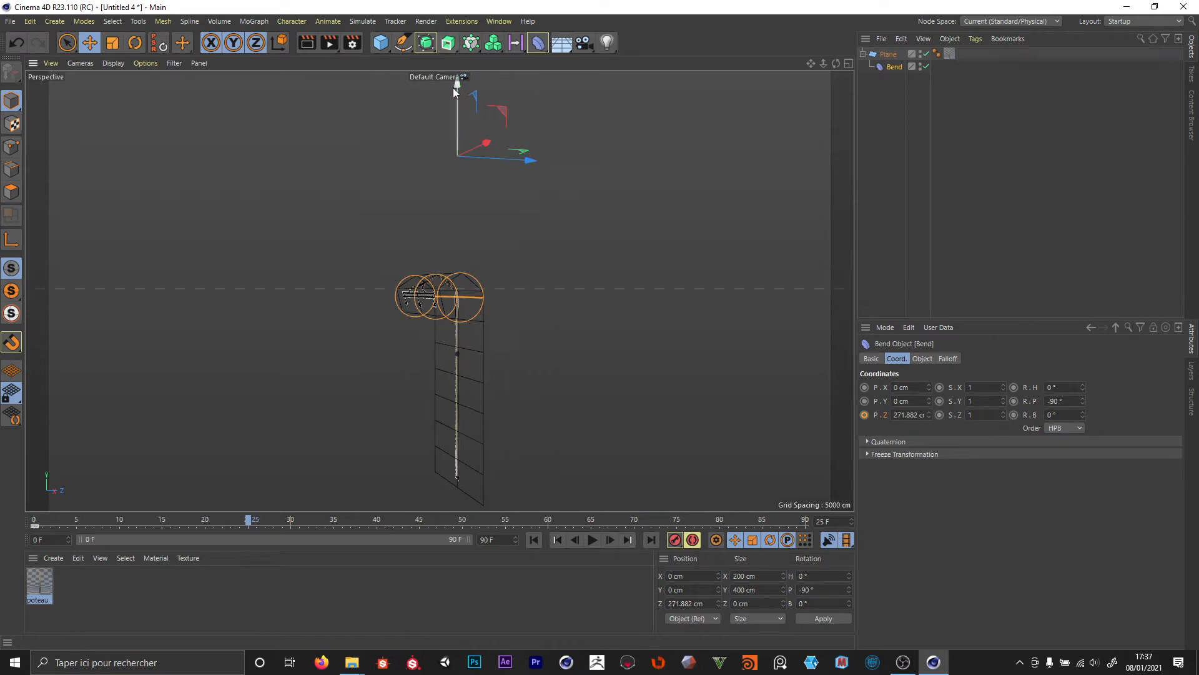
drag(455, 88, 483, 91)
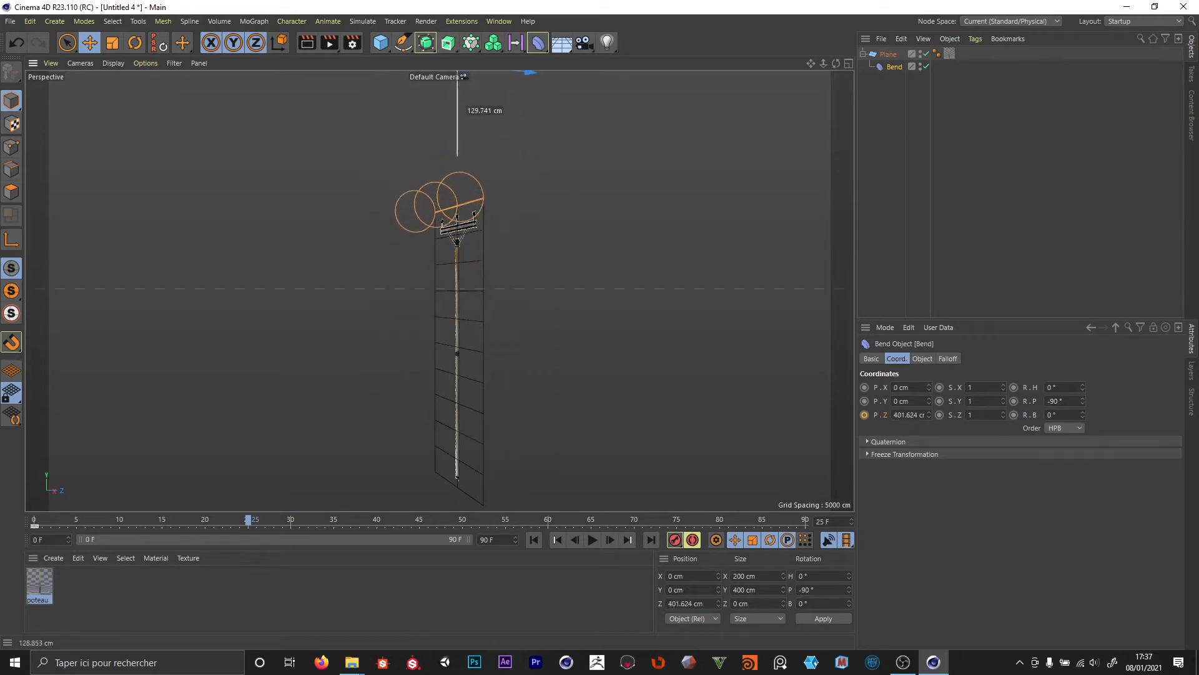
click(865, 415)
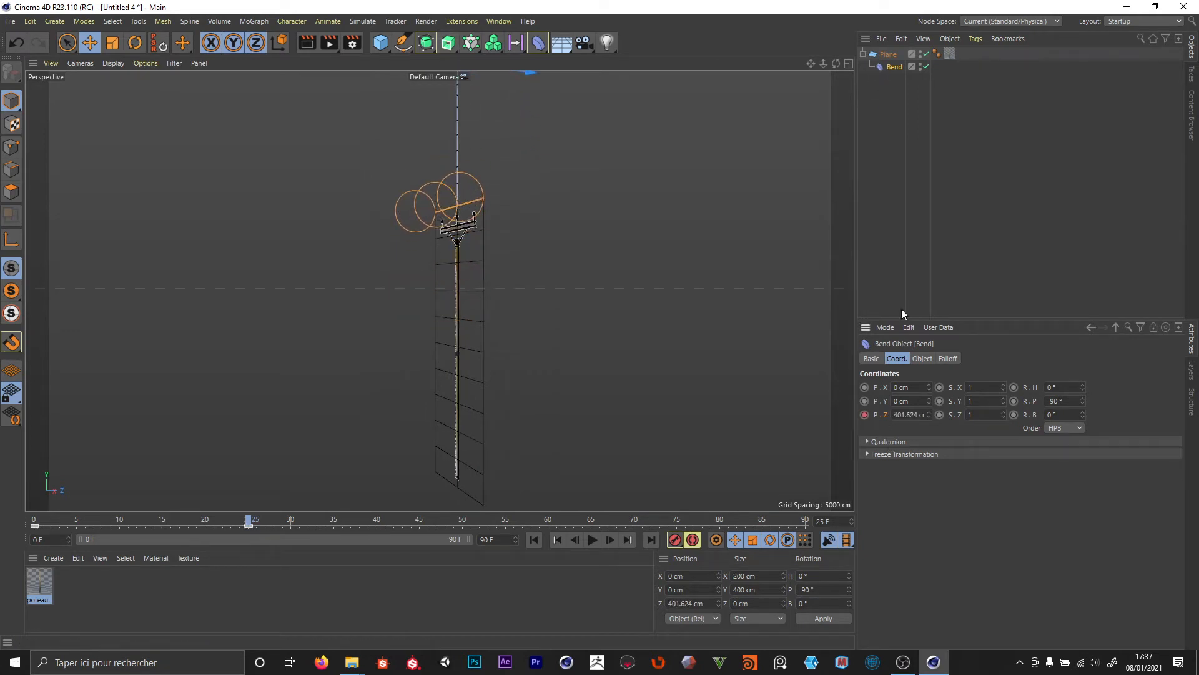
- Show the F-curve of the Bend deformer's Z position and pull the frame 0 key's tangent to about 5.4 frames and 148 cm
click(894, 110)
click(889, 54)
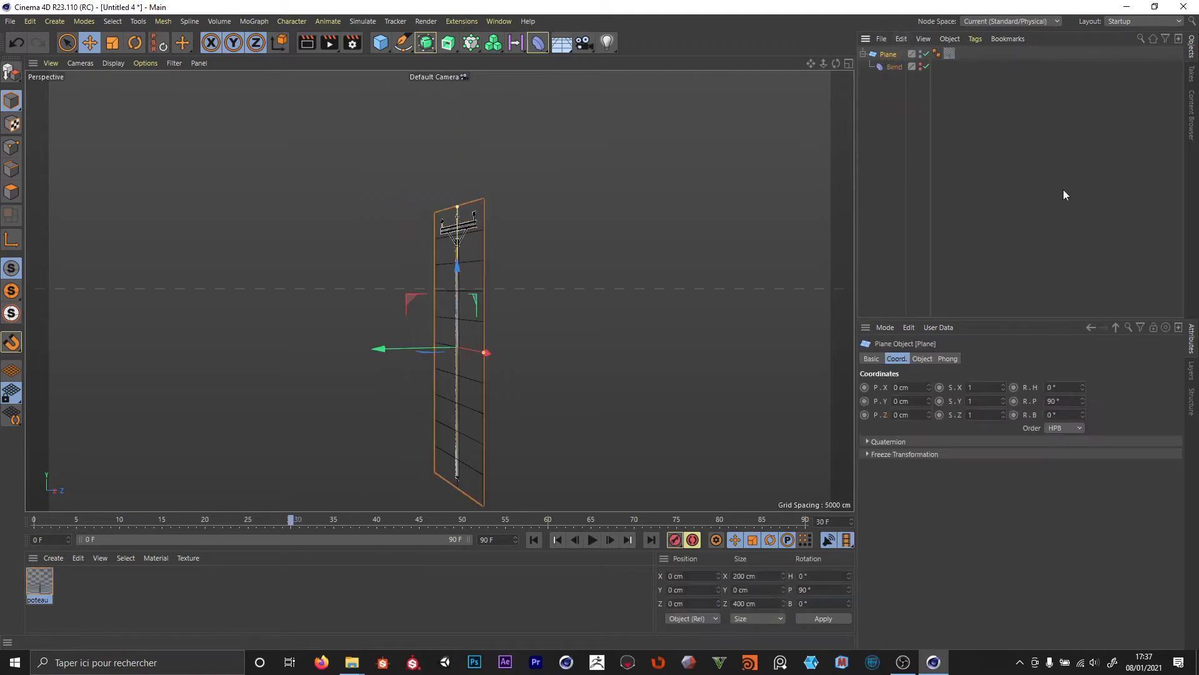
click(895, 66)
right_click(883, 417)
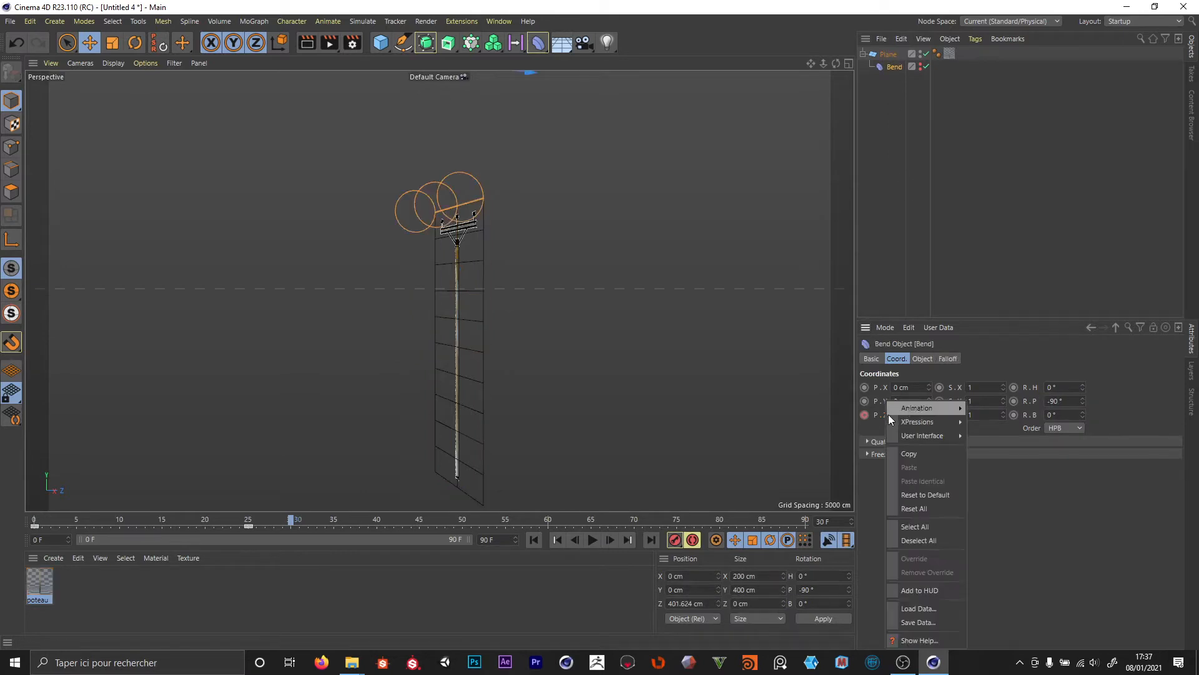
mouse_move(912, 409)
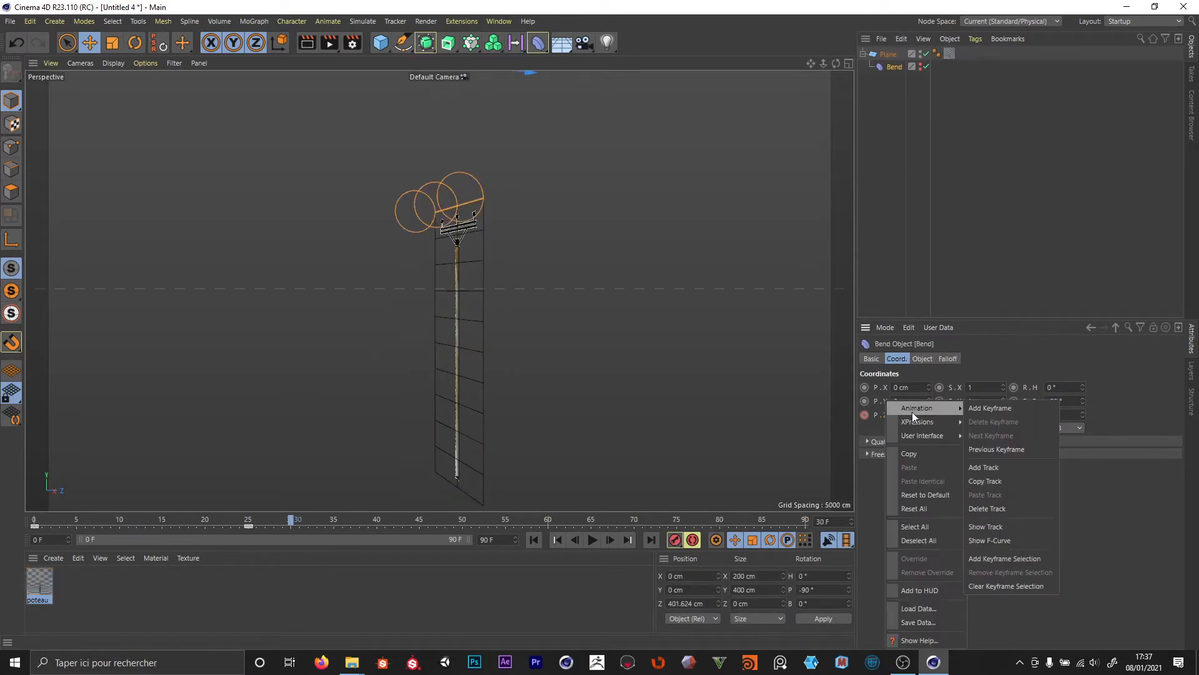
click(995, 541)
drag(696, 559, 809, 545)
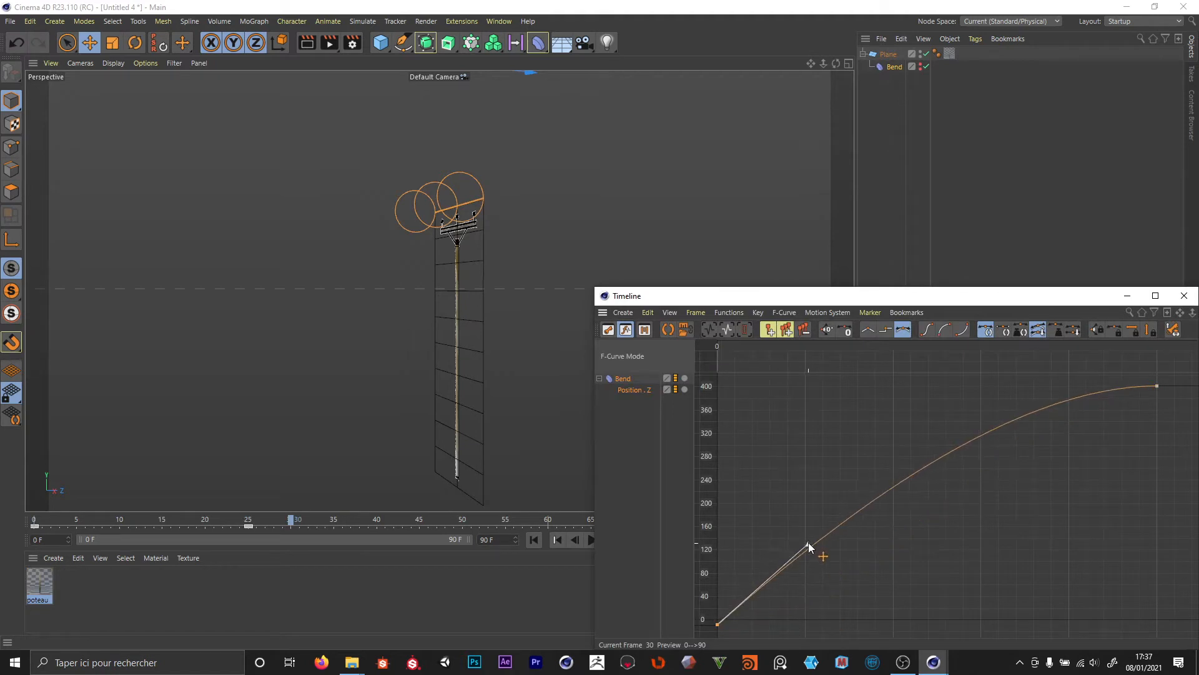
click(1184, 296)
- Play the unrolling animation from the first frame to check the motion of the pole
click(529, 541)
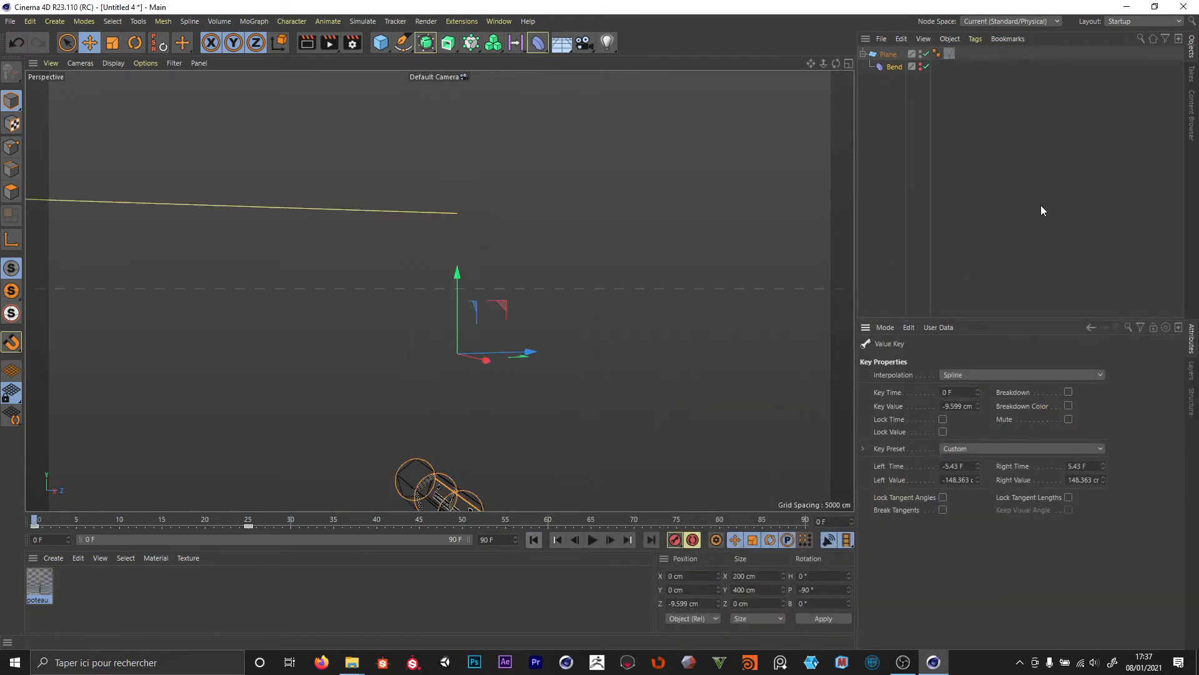
click(1041, 206)
click(592, 541)
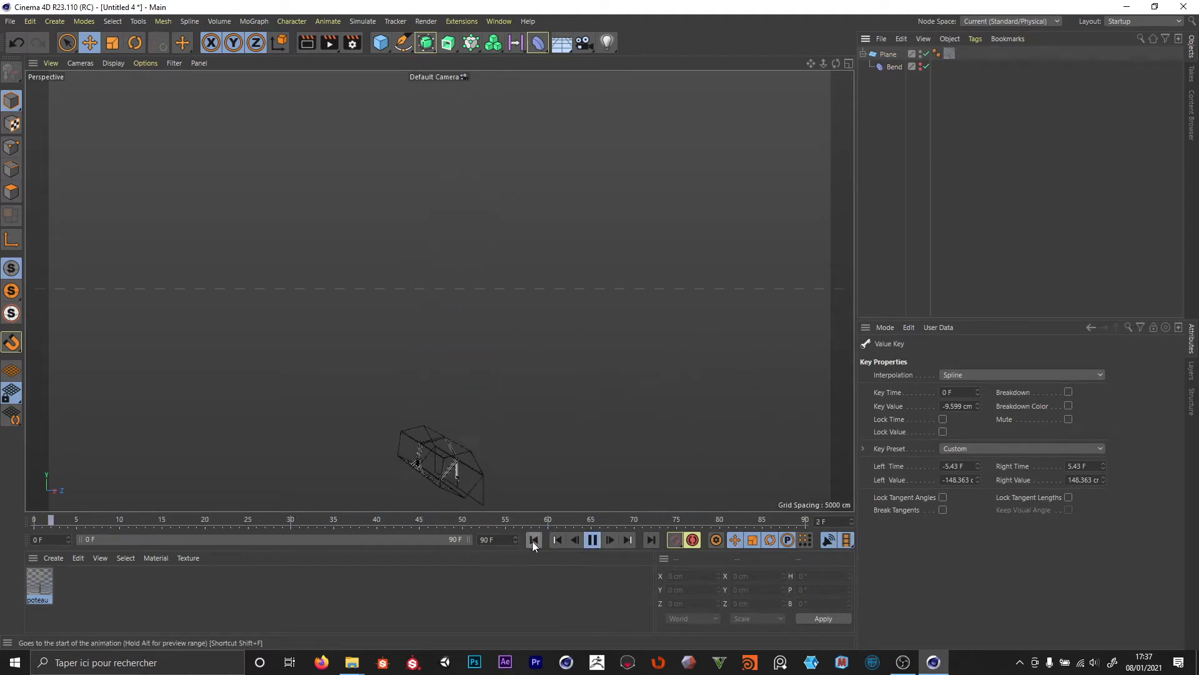
click(593, 541)
- Rename the plane as poteau
double_click(889, 55)
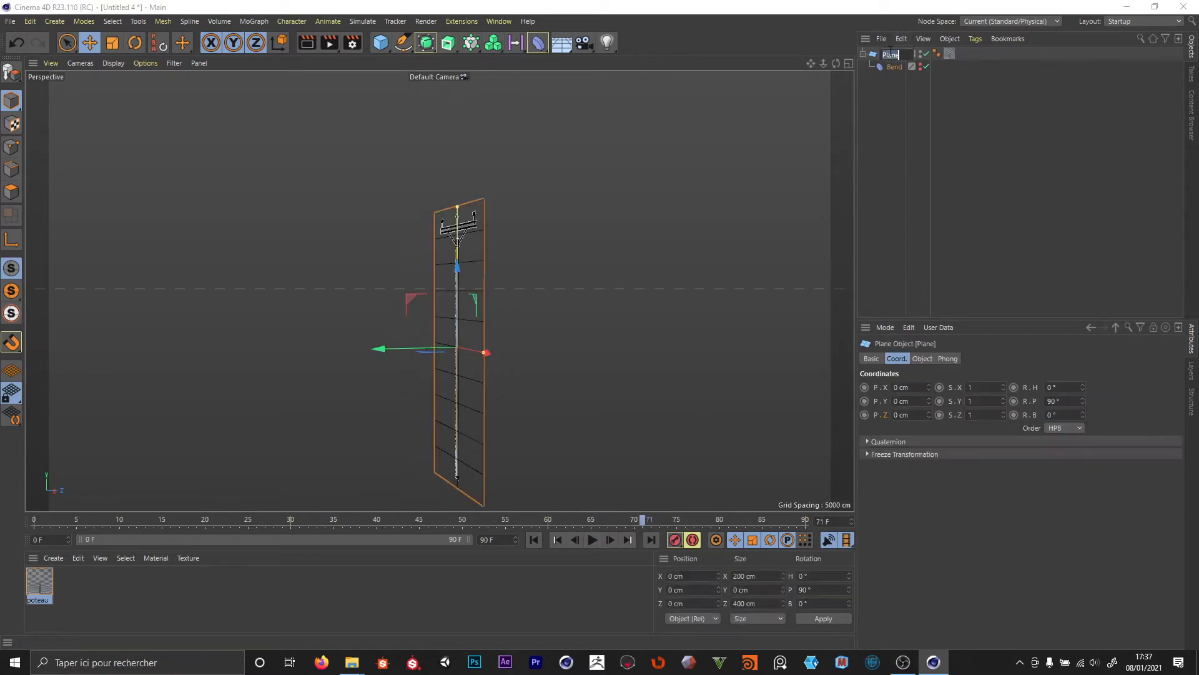
text(pot)
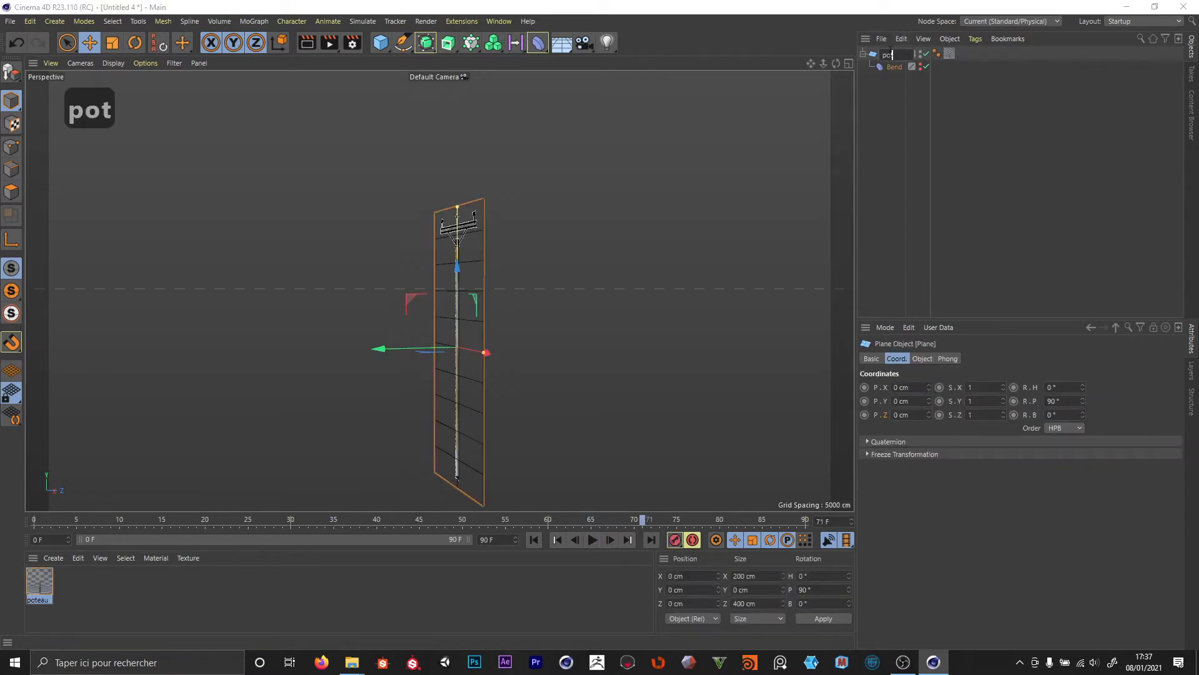
text(eau)
key(Return)
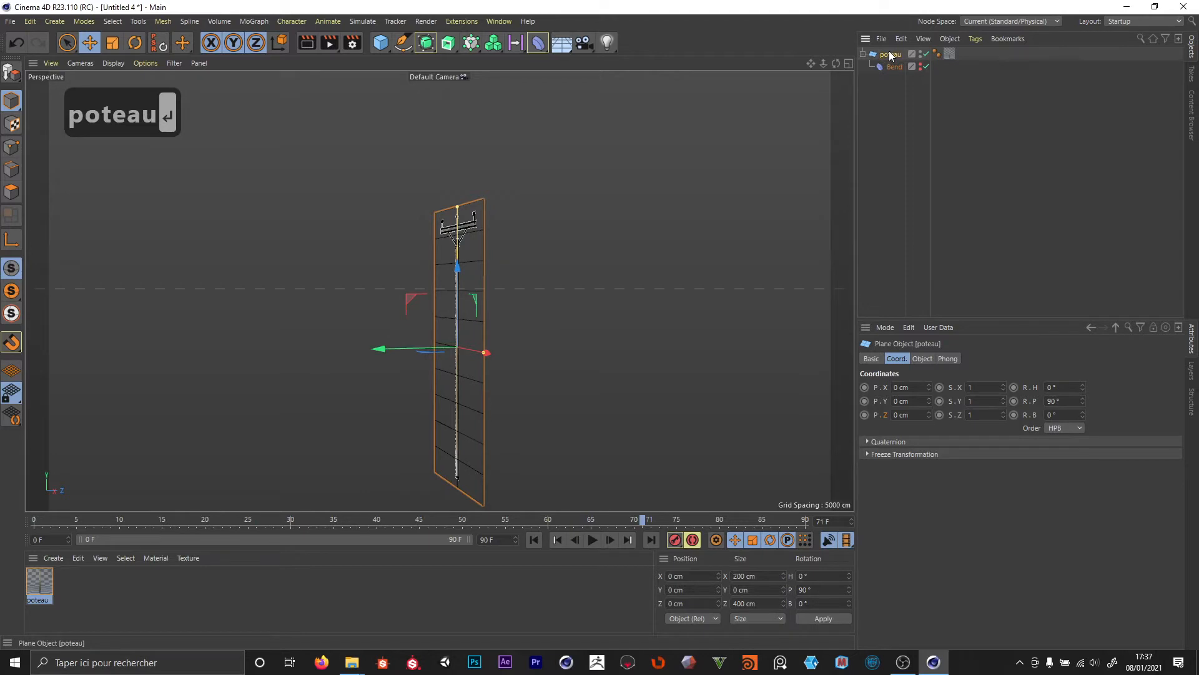
- Group the poteau plane under a new null and expand the group's hierarchy
key(alt+g)
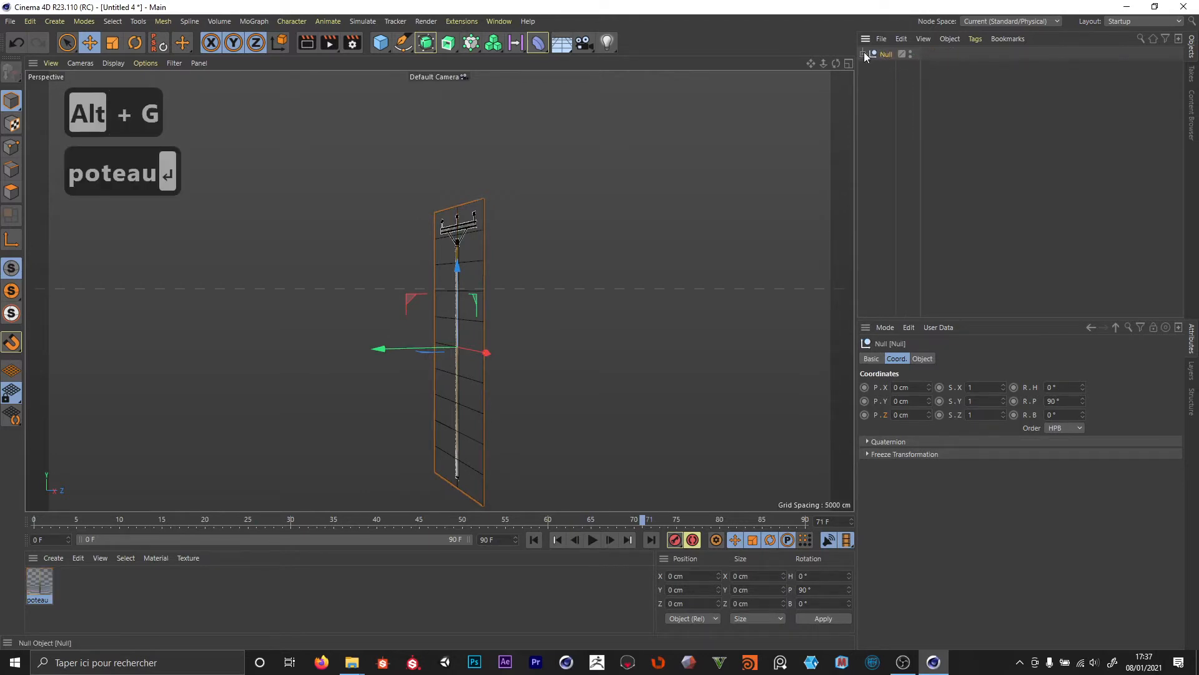
click(864, 54)
click(890, 118)
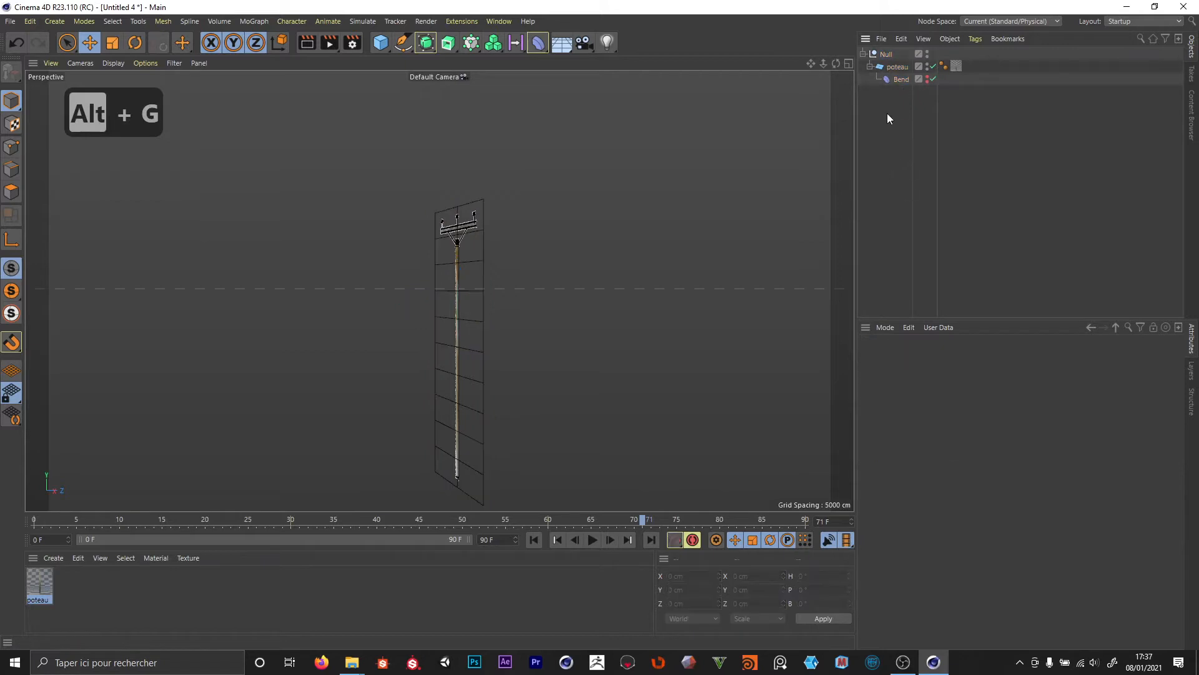
- Add a null as a child of the pole's group null and name it fixation
click(886, 54)
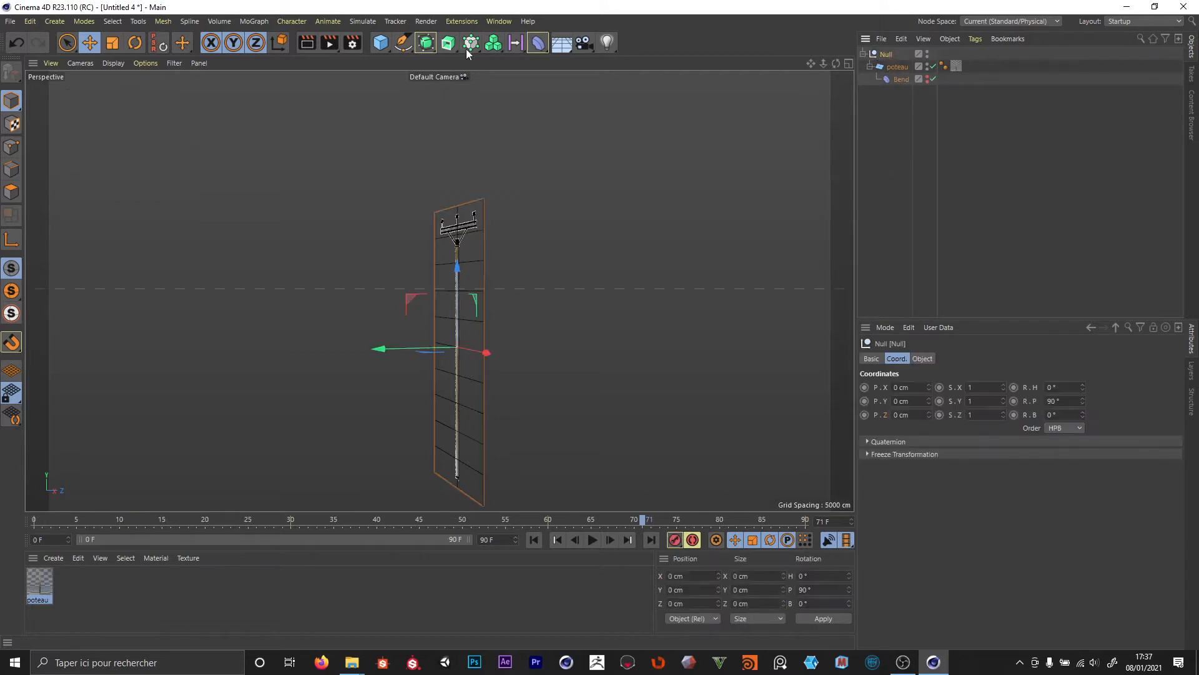
click(384, 46)
shift+click(433, 59)
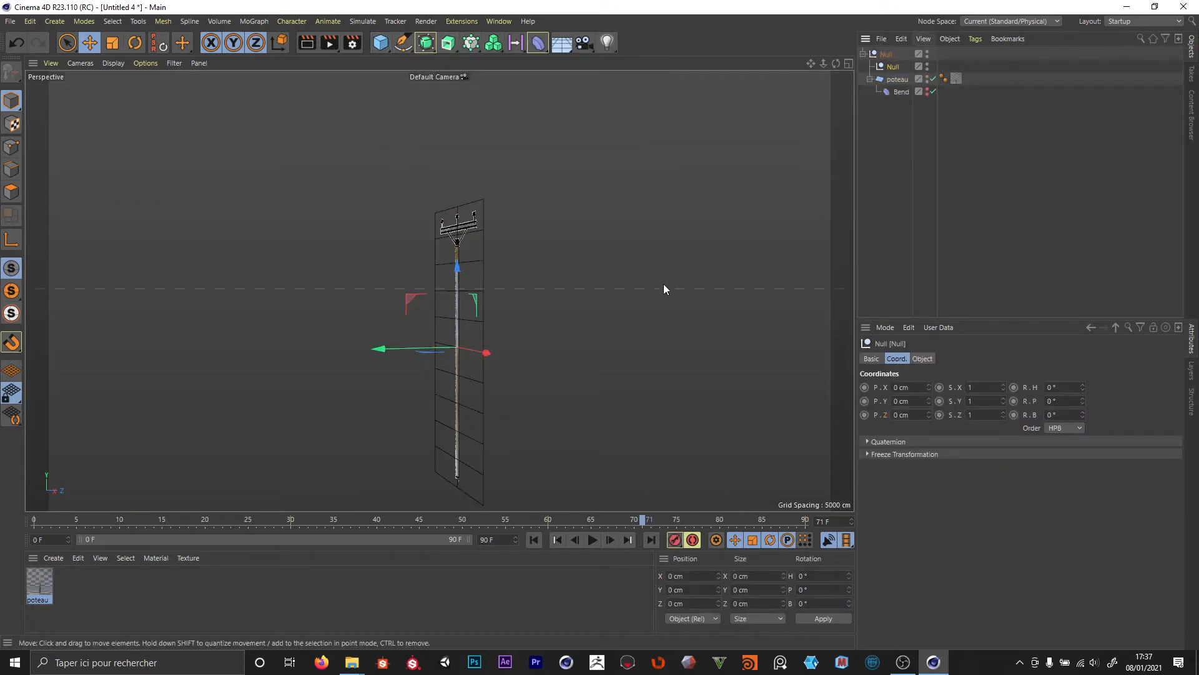
double_click(893, 67)
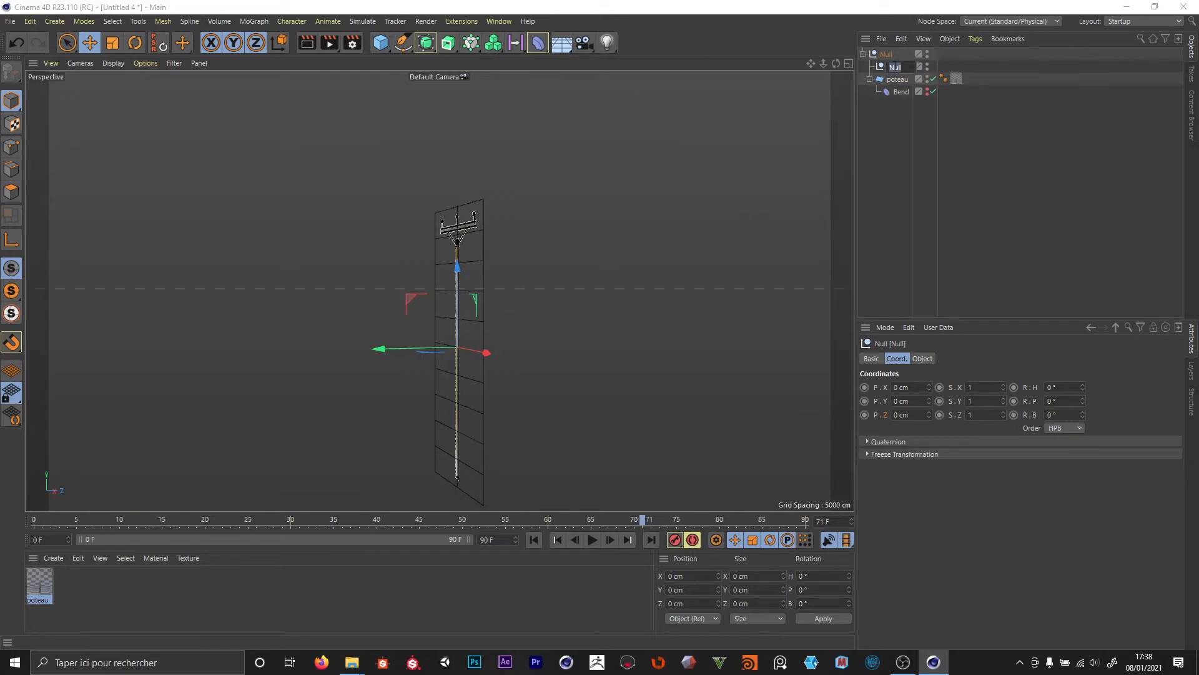
text(fixation)
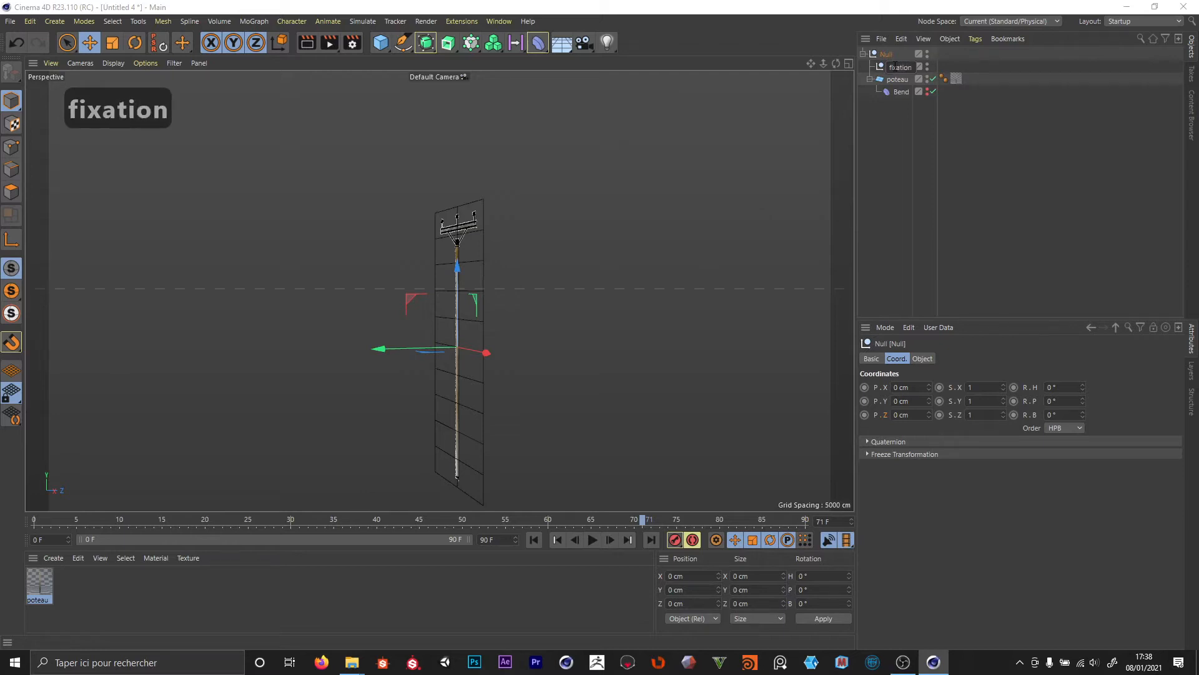
key(Return)
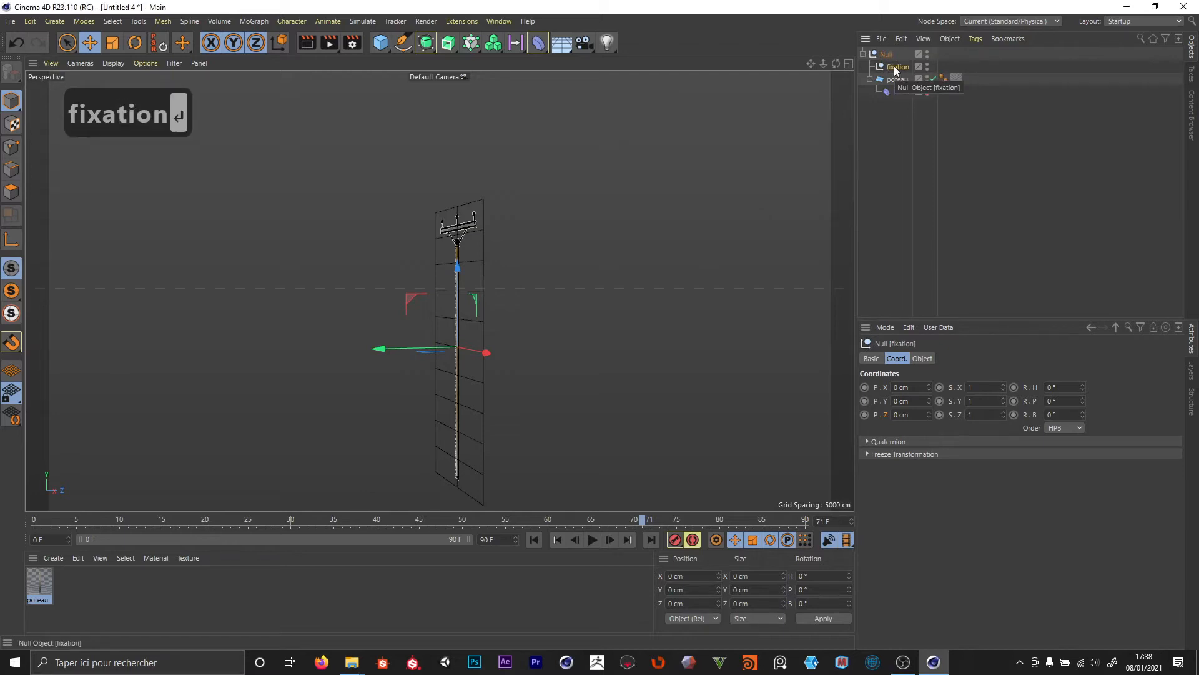
- Display the fixation null as a Cube with a radius of 5 cm
click(923, 359)
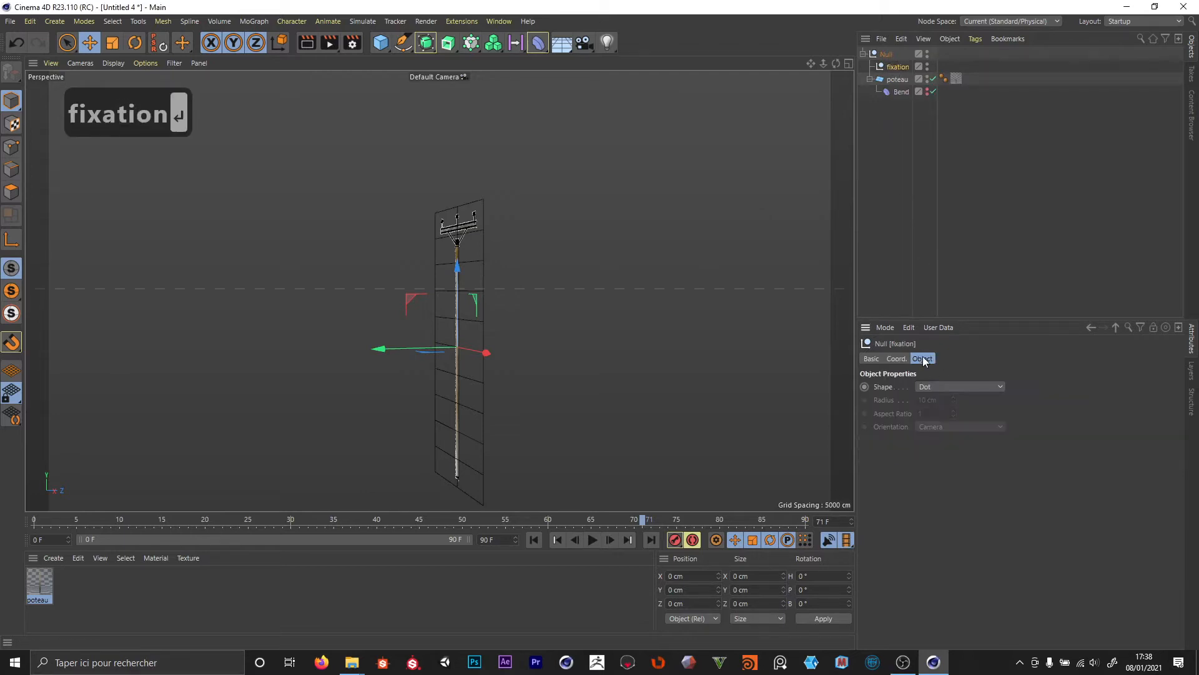
click(971, 389)
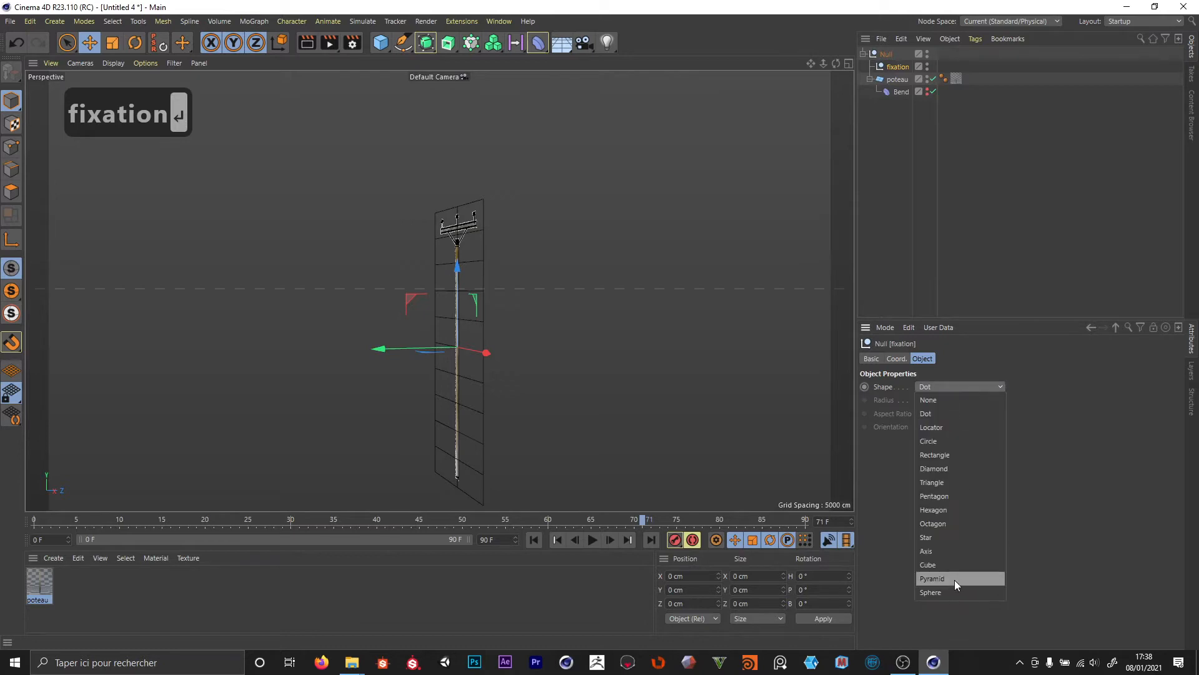
click(954, 572)
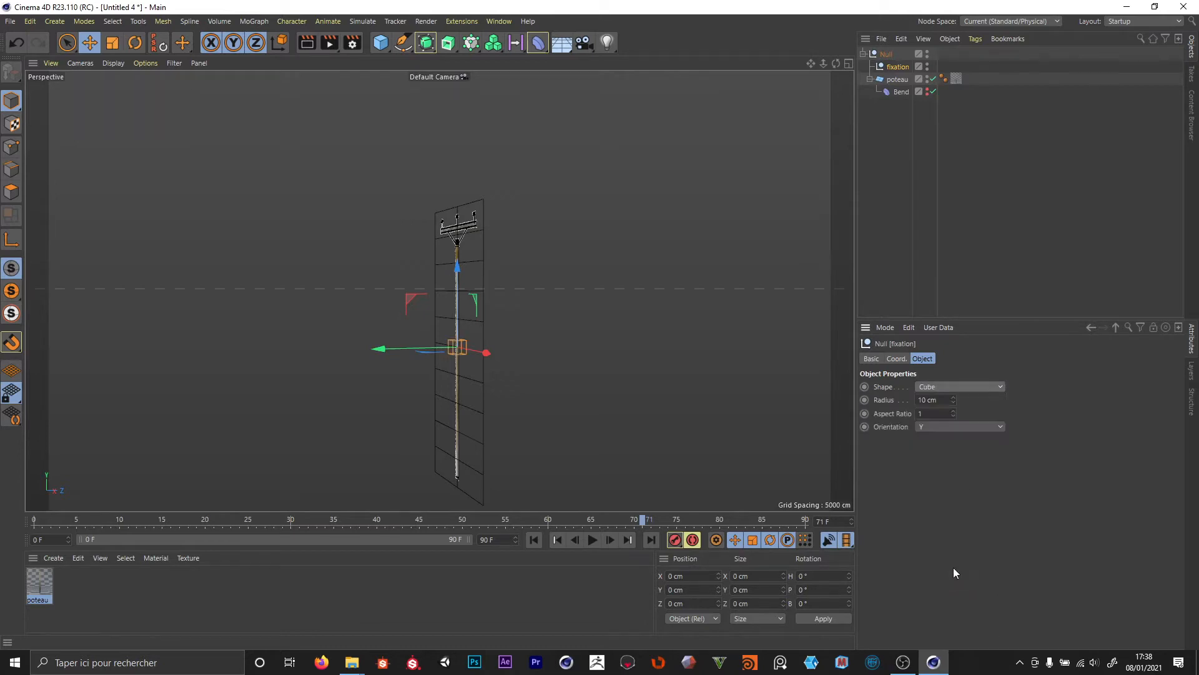
click(932, 402)
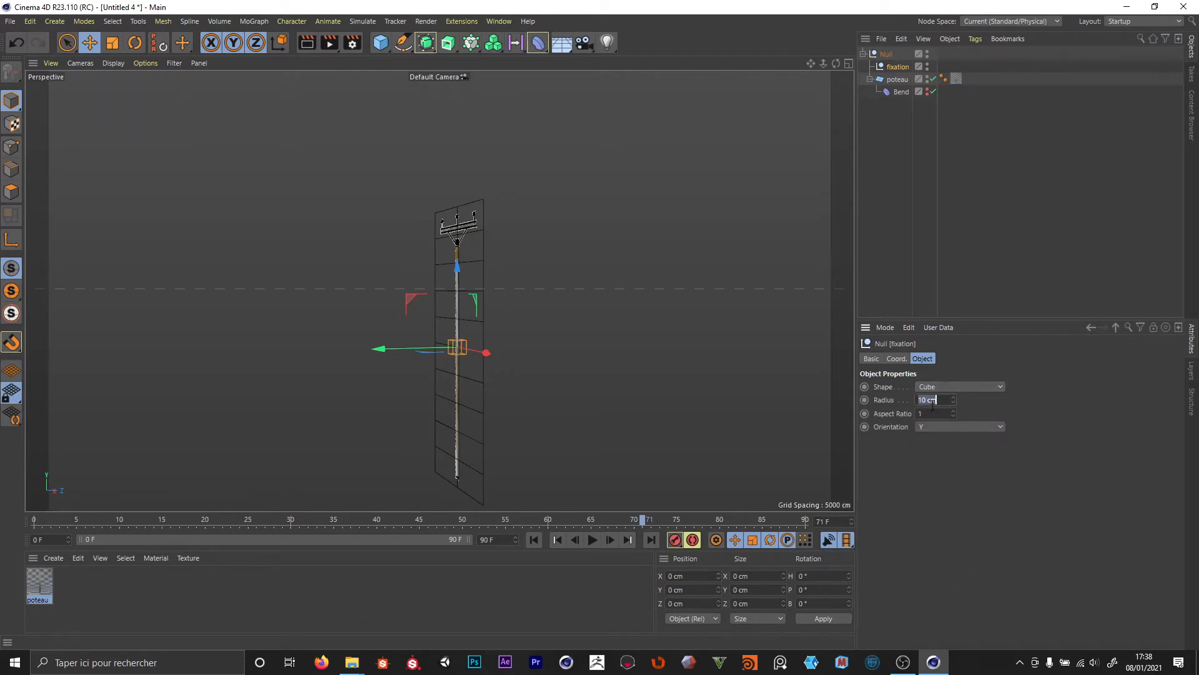
text(5)
key(Return)
- Add an XPresso tag to the fixation null and move its editor window clear of the viewport
click(975, 39)
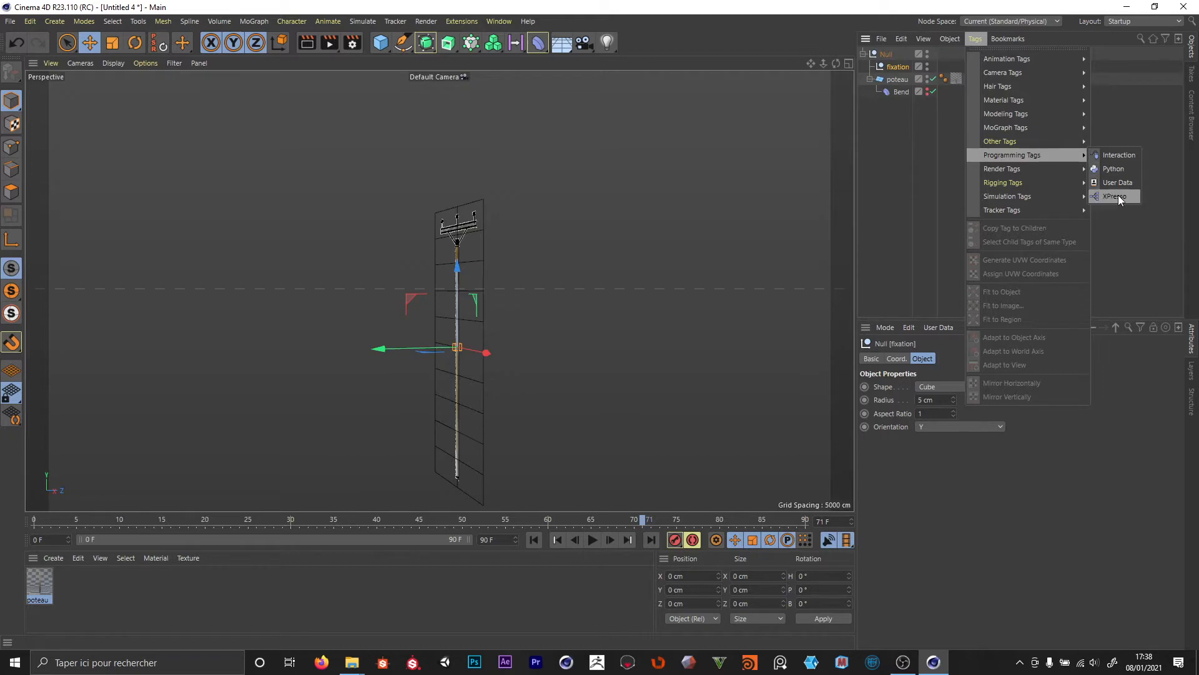
click(1109, 197)
drag(849, 188, 917, 467)
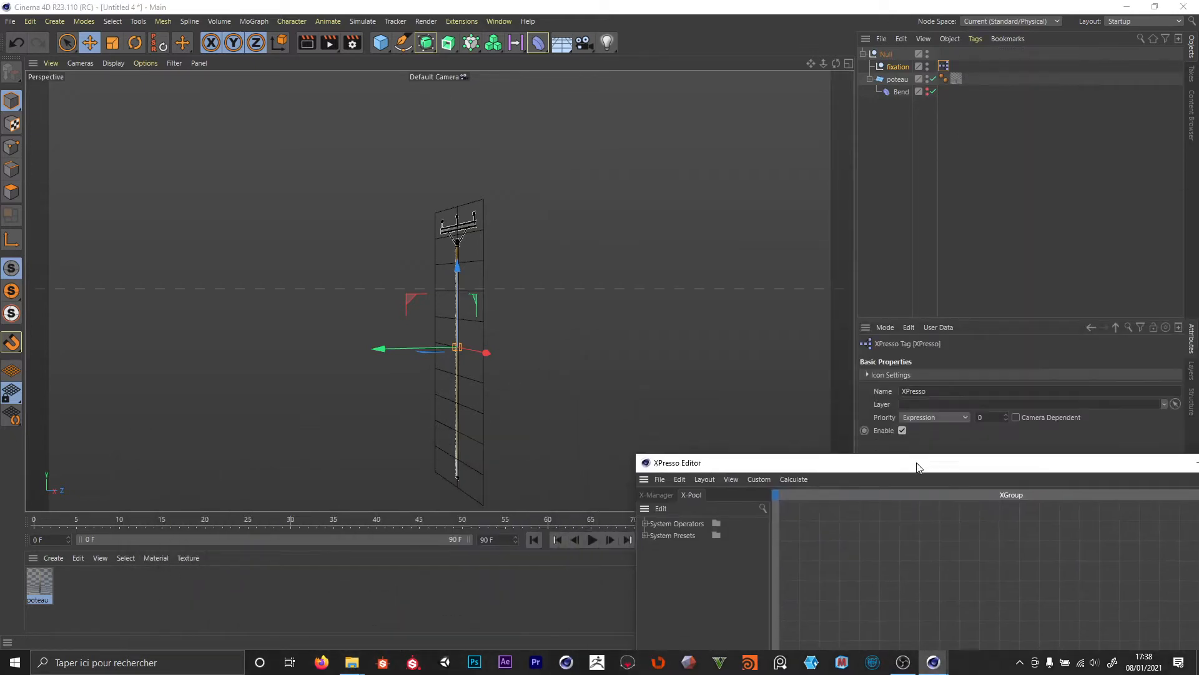
- Replay the unrolling animation to examine how the pole moves relative to the fixation null
click(593, 541)
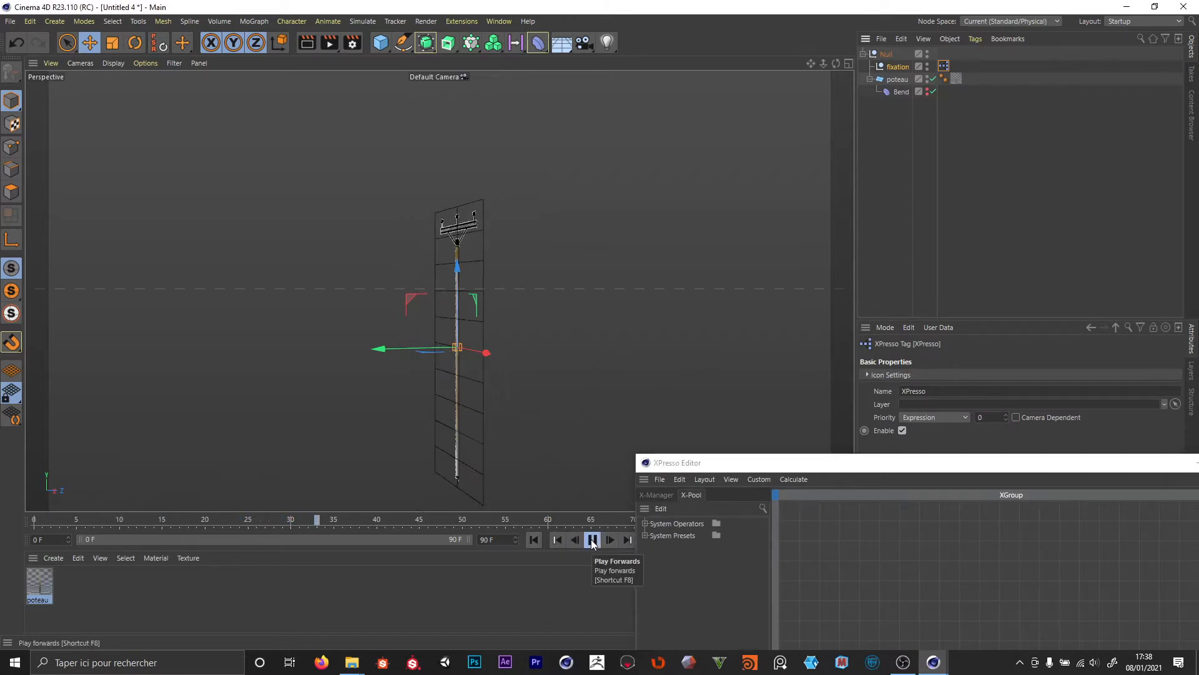
click(533, 541)
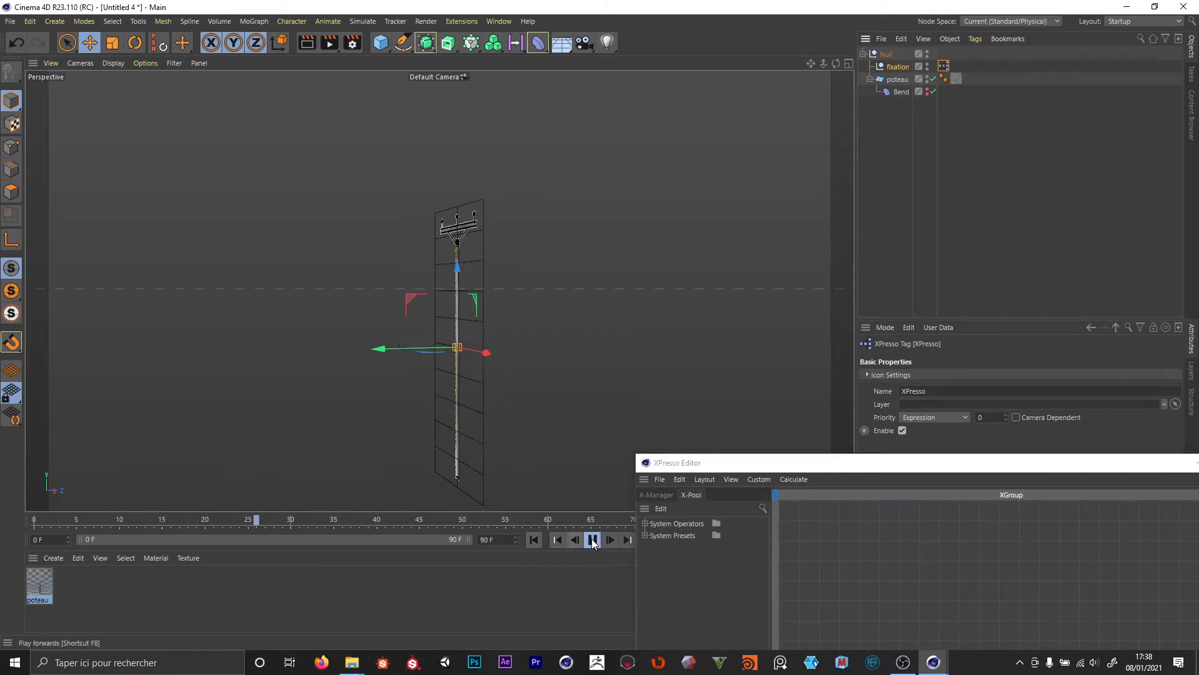
click(592, 540)
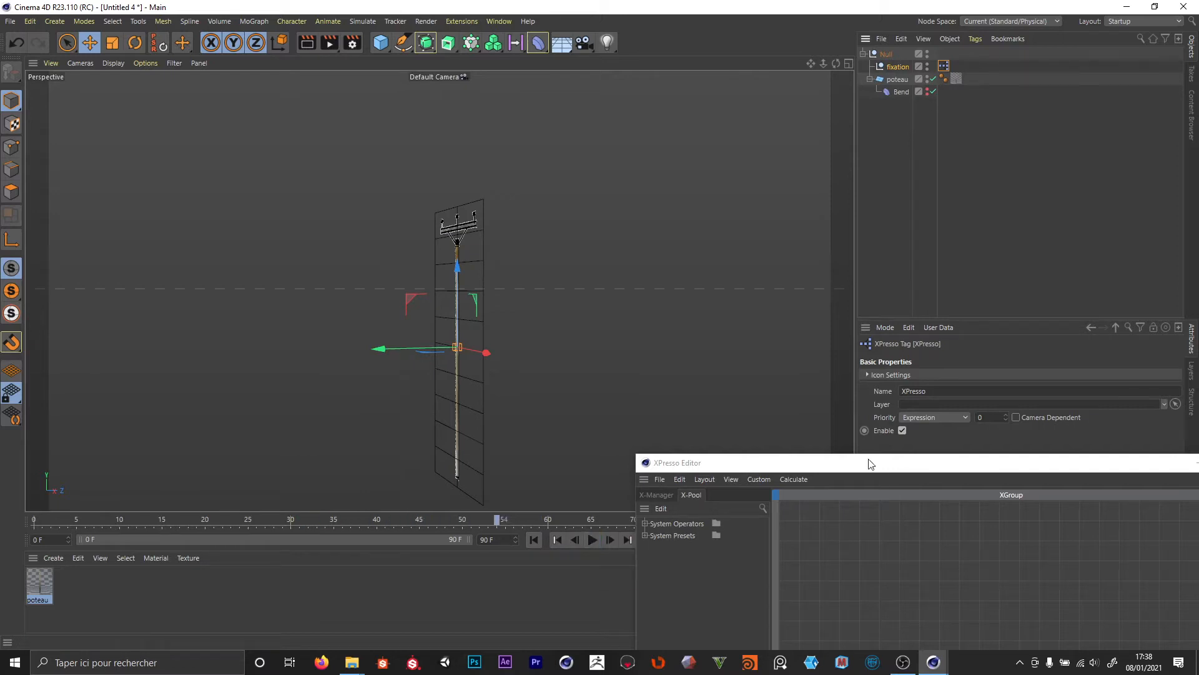
- Return the animation to frame 0 and add the fixation and poteau objects as nodes in the XPresso graph
drag(868, 464, 864, 577)
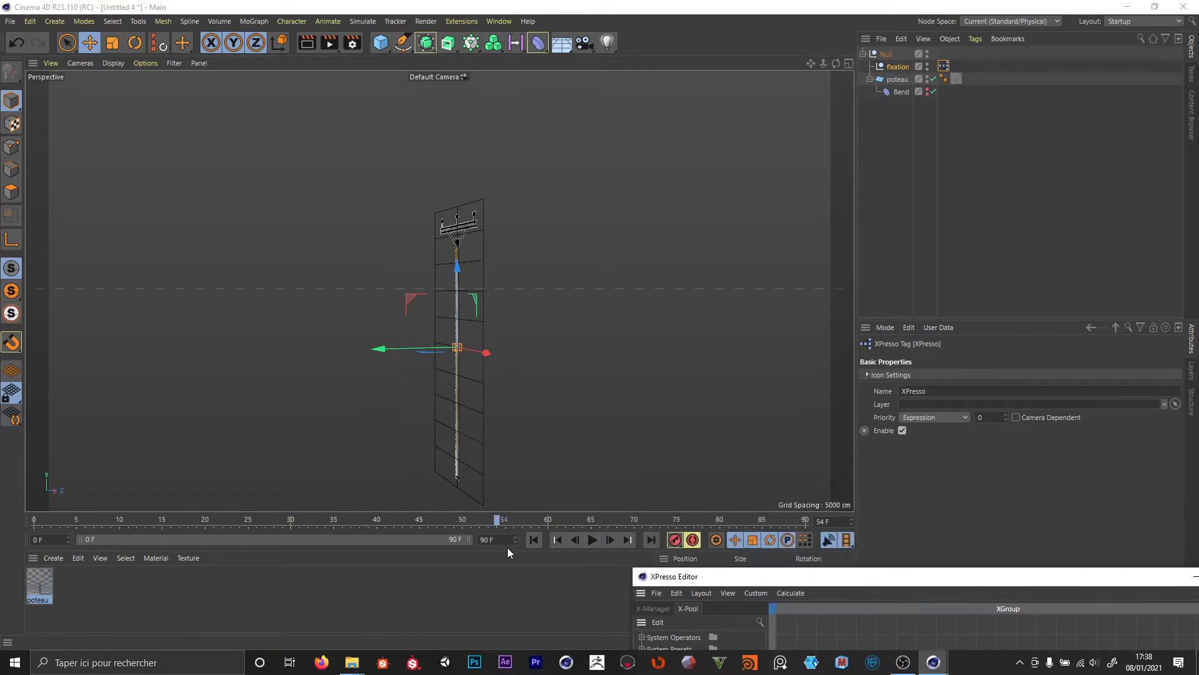
click(530, 541)
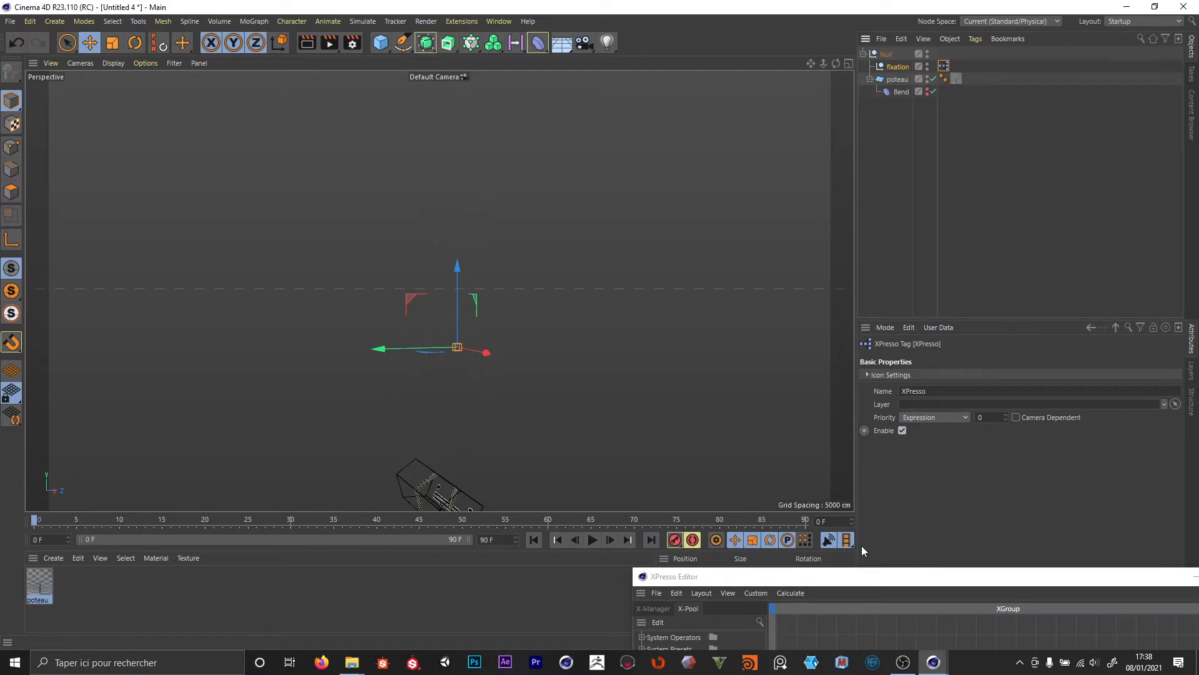
drag(862, 576, 353, 112)
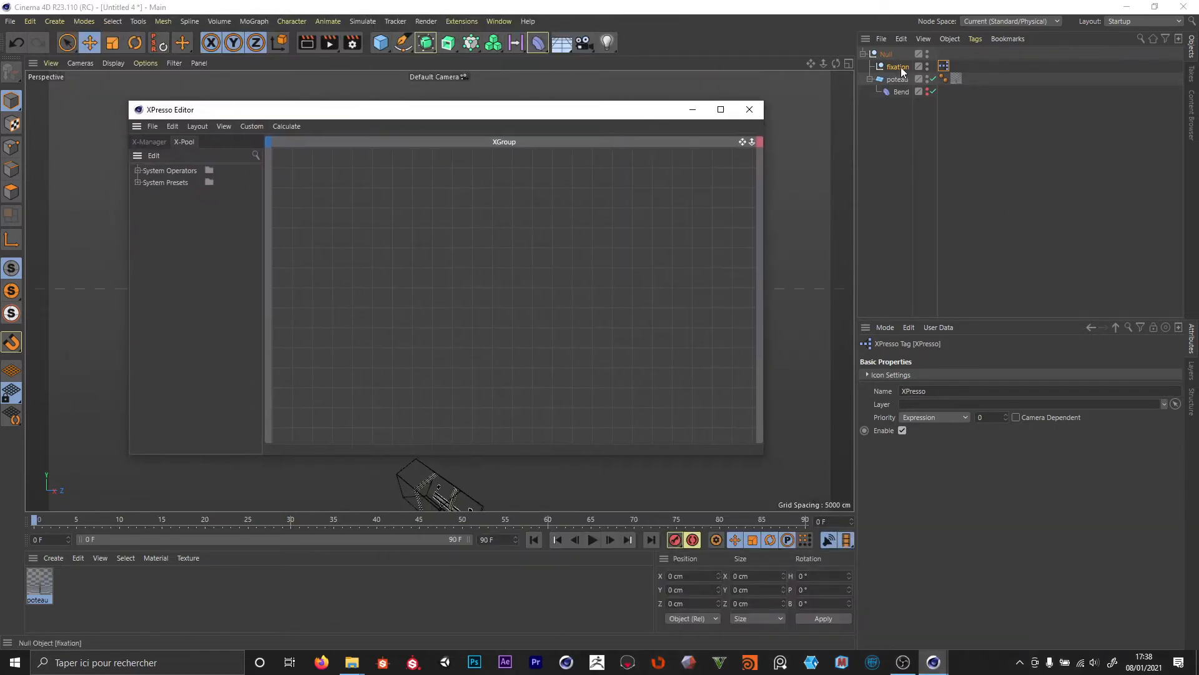
drag(901, 71, 400, 278)
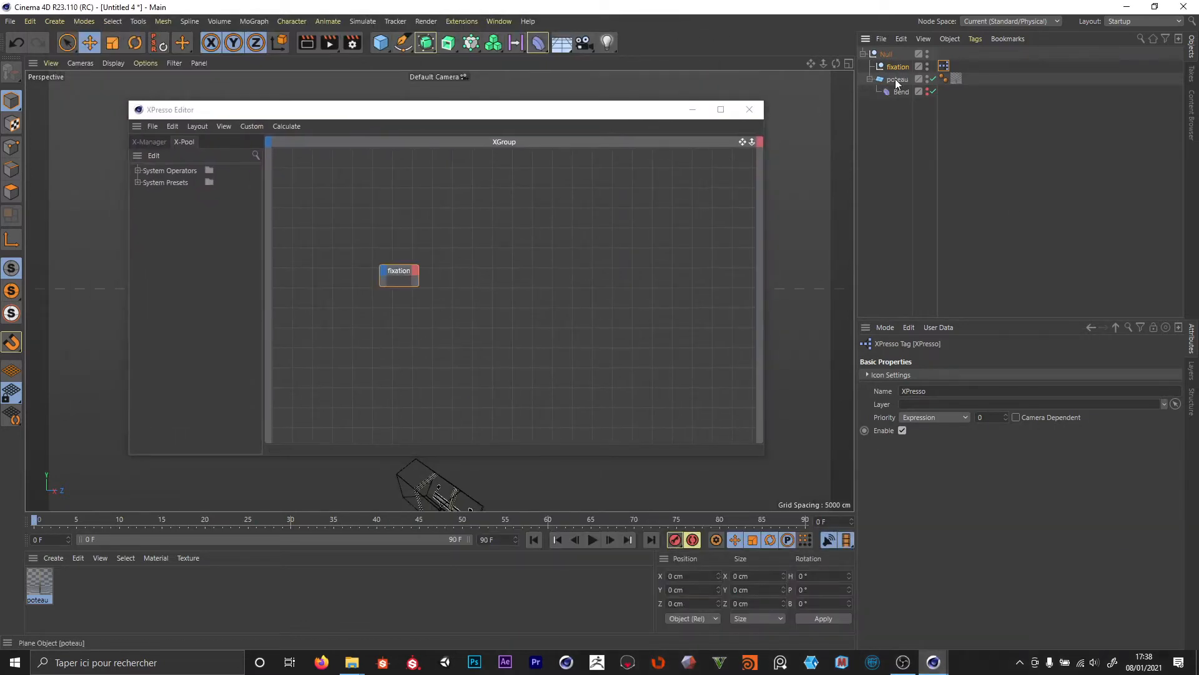
drag(897, 82, 369, 331)
drag(333, 292, 440, 270)
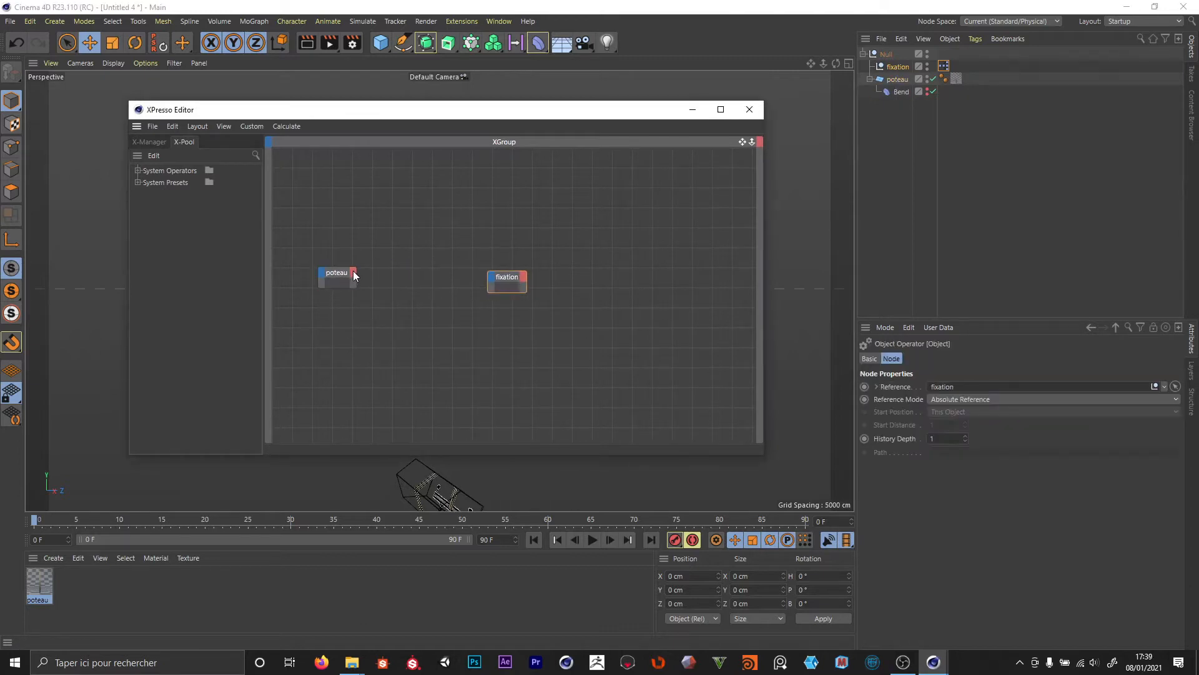
- Find the Point operator, add it to the graph, and connect poteau's Object output to its Object input
click(255, 154)
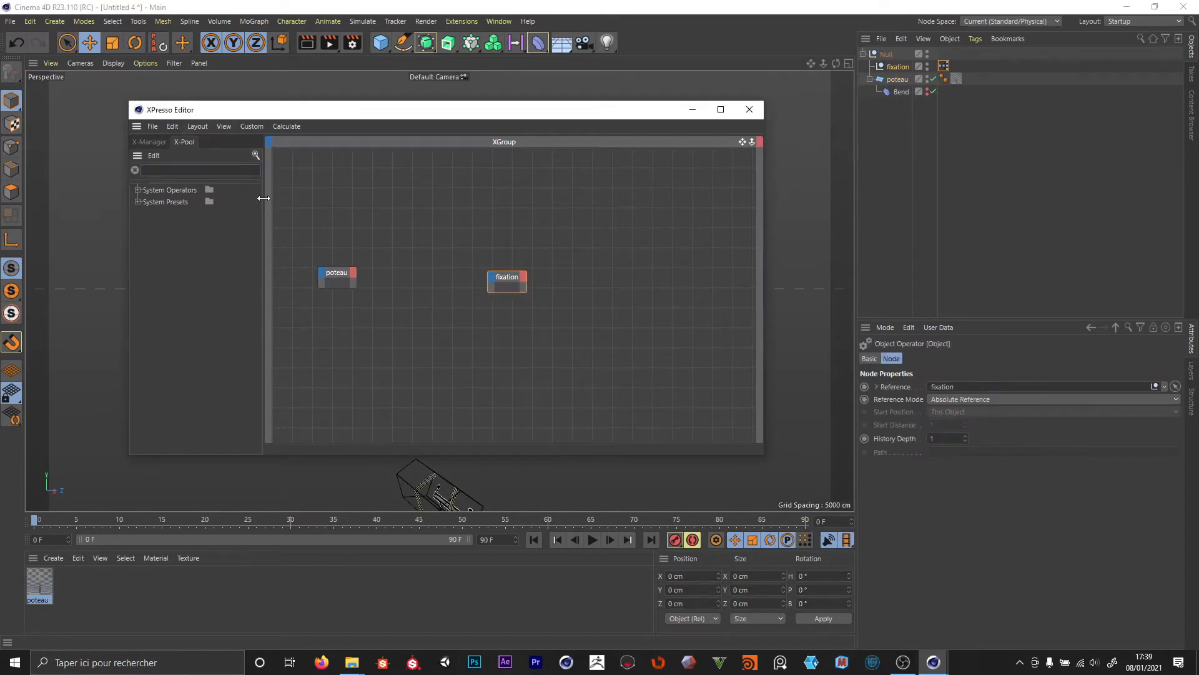
text(poo)
key(BackSpace)
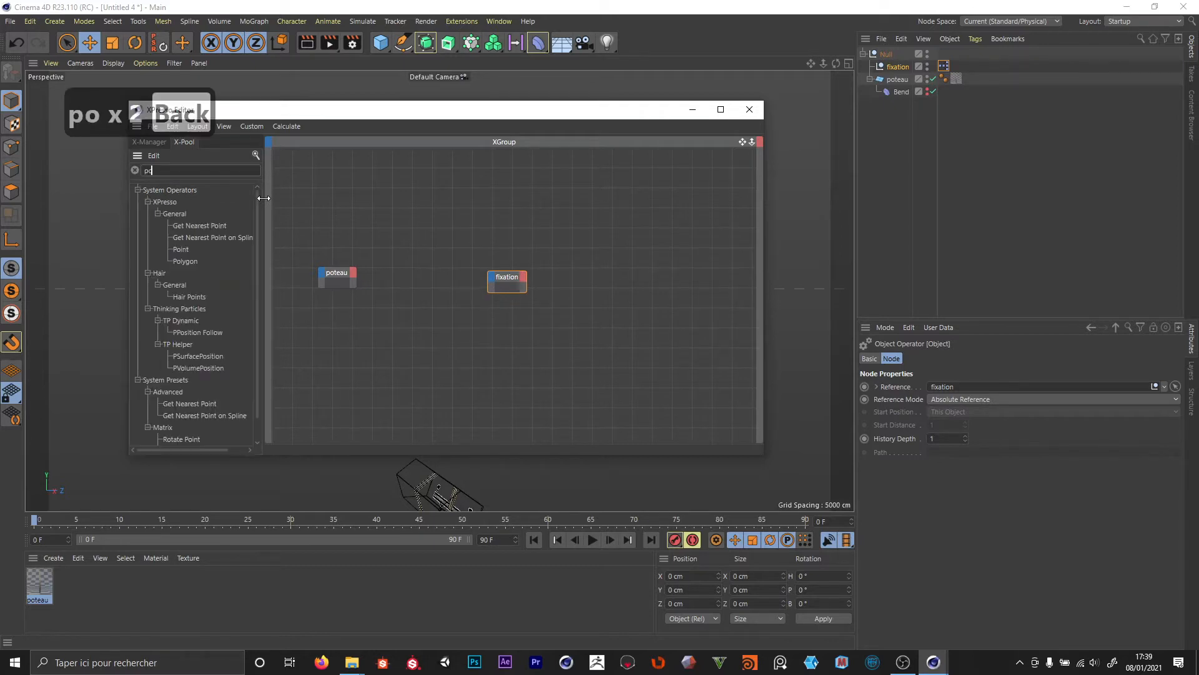
text(i)
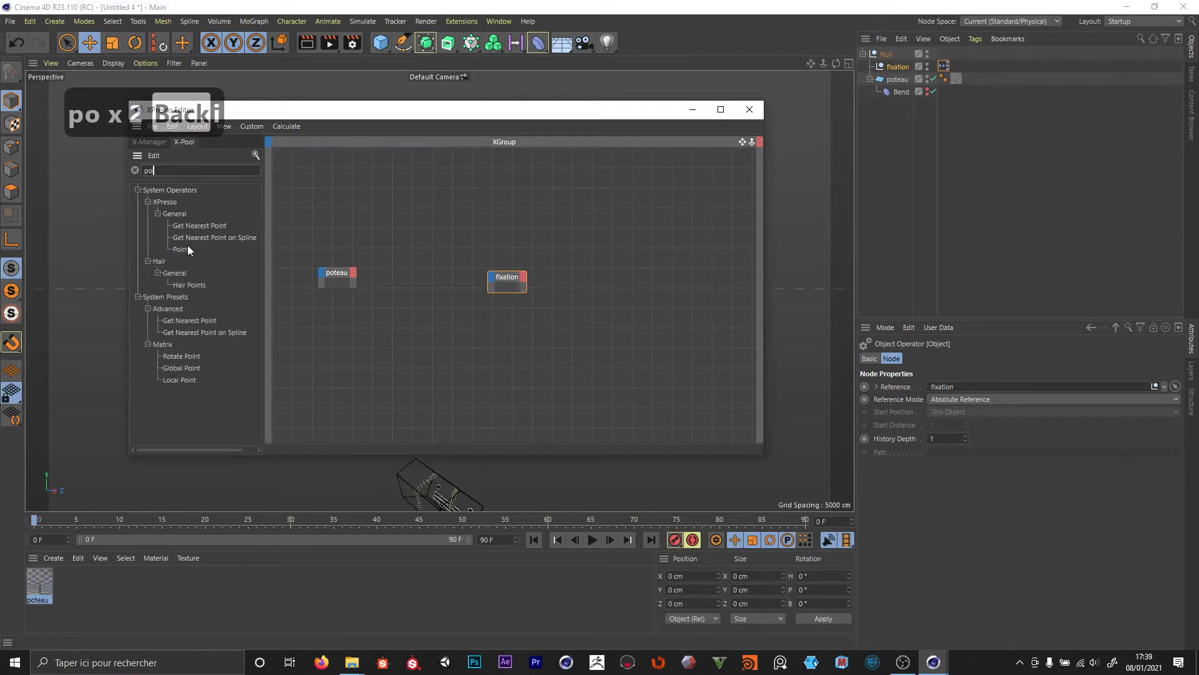
drag(183, 247, 426, 213)
mouse_move(365, 284)
mouse_down()
mouse_move(393, 241)
mouse_move(354, 273)
mouse_up()
click(364, 336)
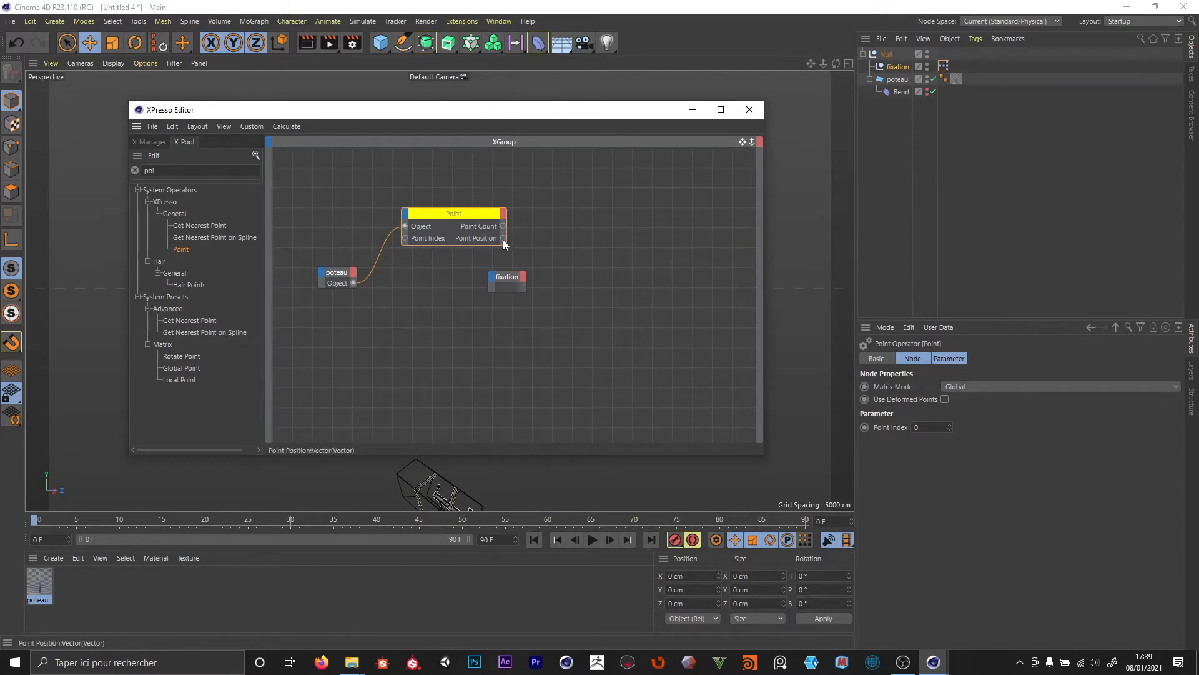
- Connect the Point node's Point Position output to fixation's global position input and line up the nodes
drag(503, 238, 493, 284)
mouse_move(517, 287)
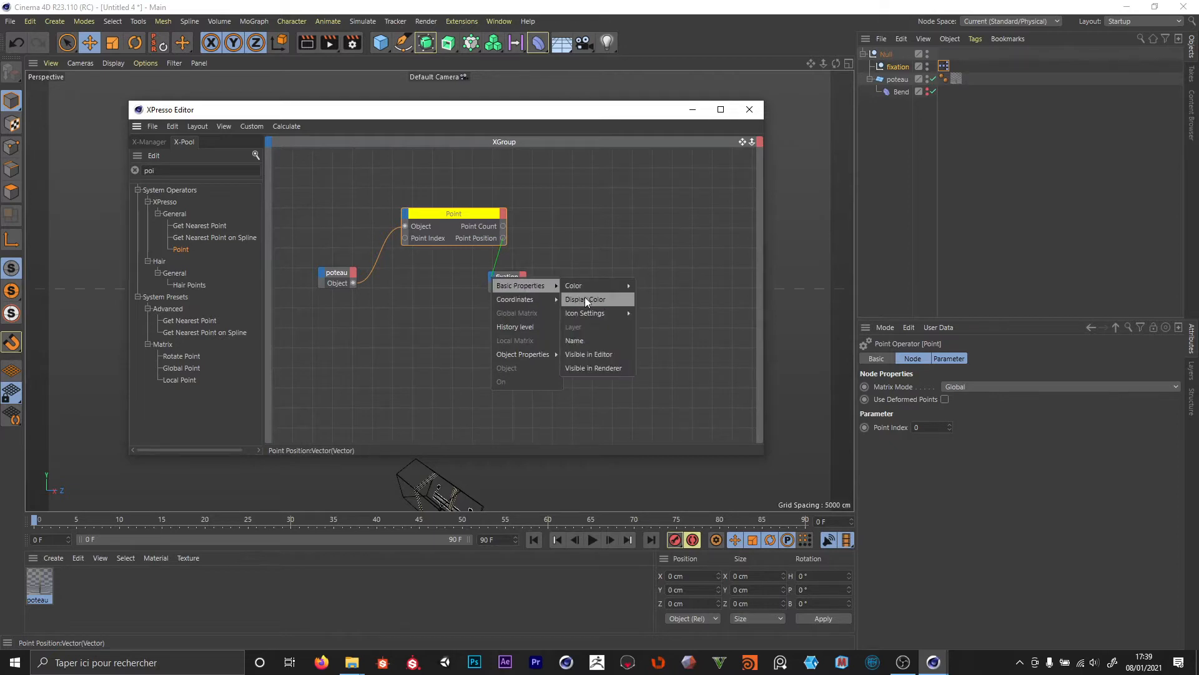
mouse_move(606, 316)
click(688, 314)
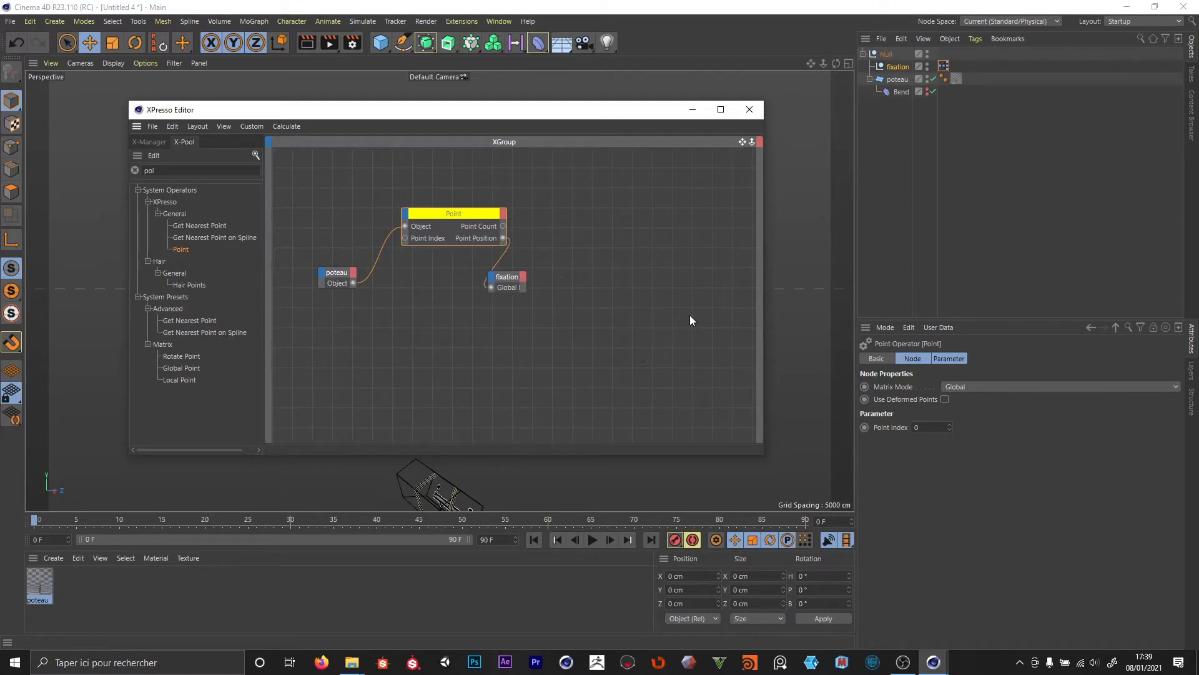
drag(509, 277, 571, 266)
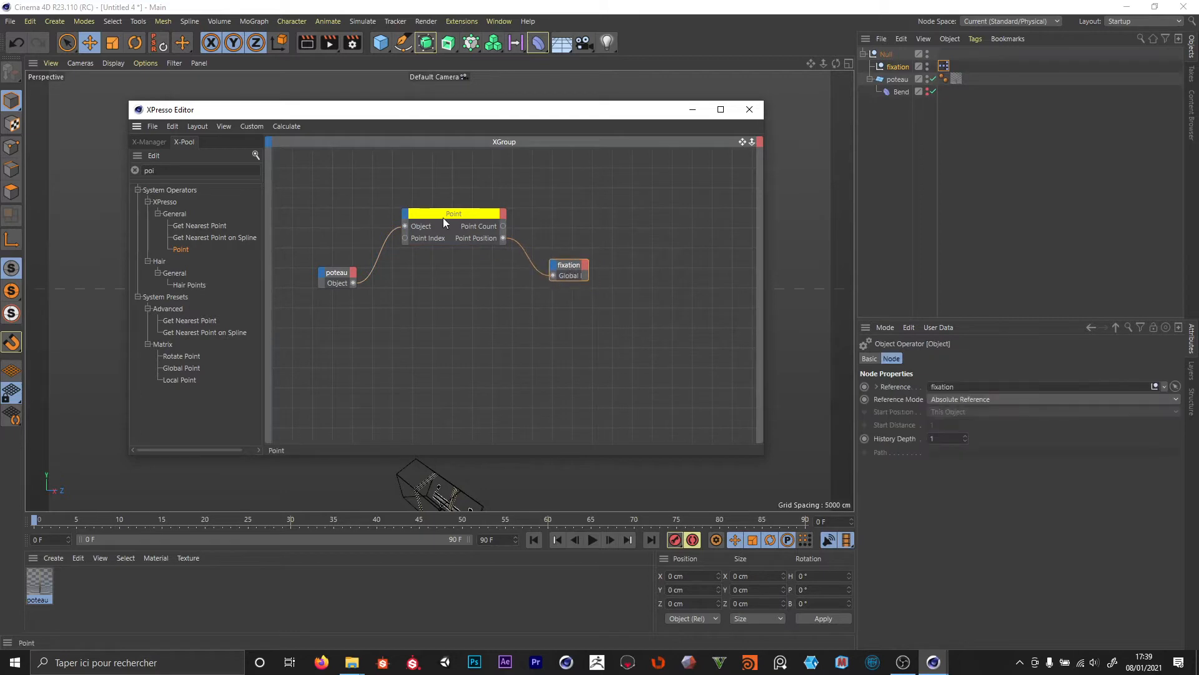
drag(446, 217, 442, 258)
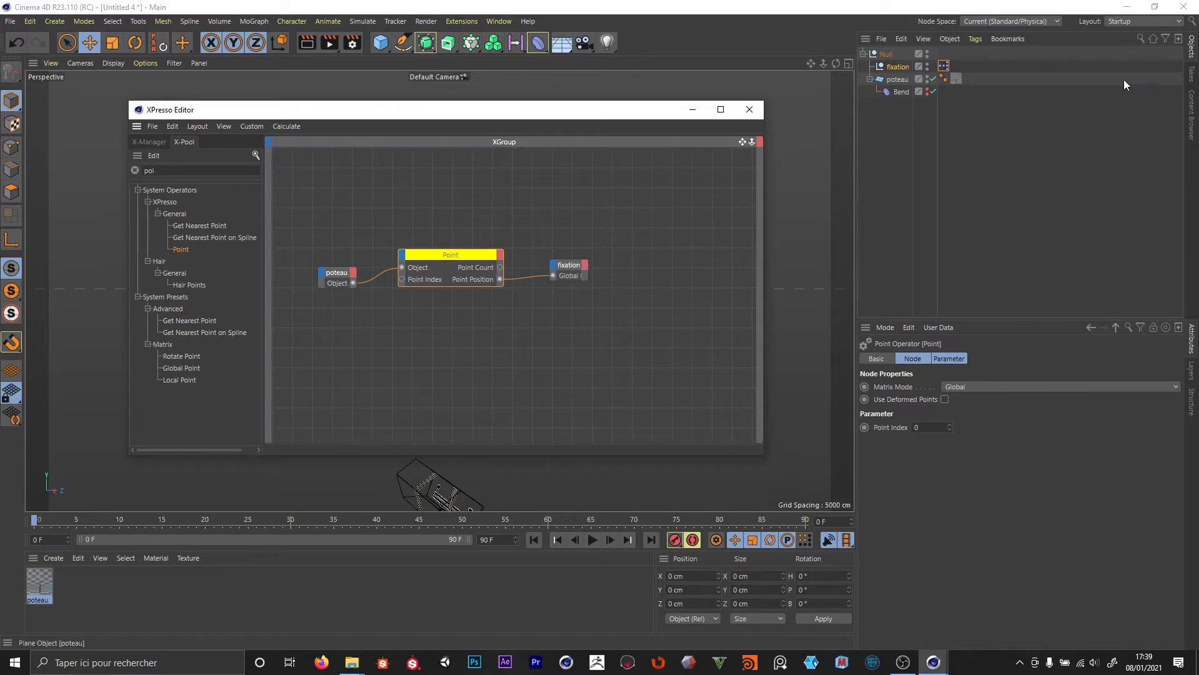
- Clear the XPresso window out of the way and make the poteau plane editable
drag(624, 111, 920, 312)
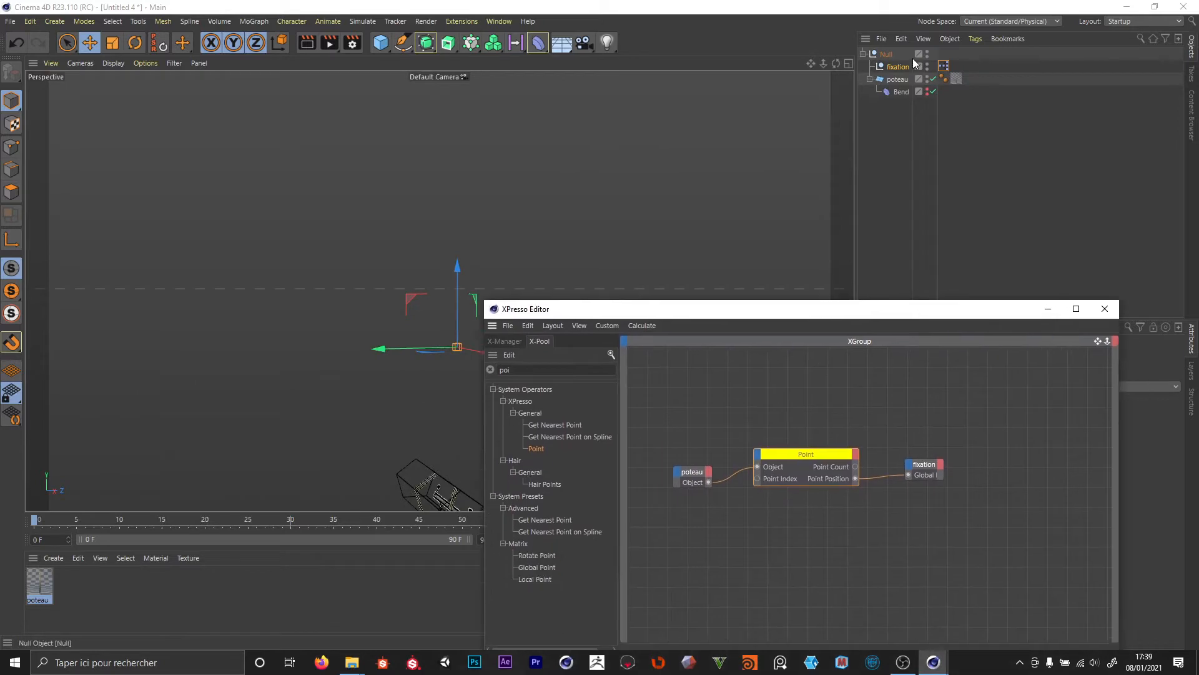
click(884, 80)
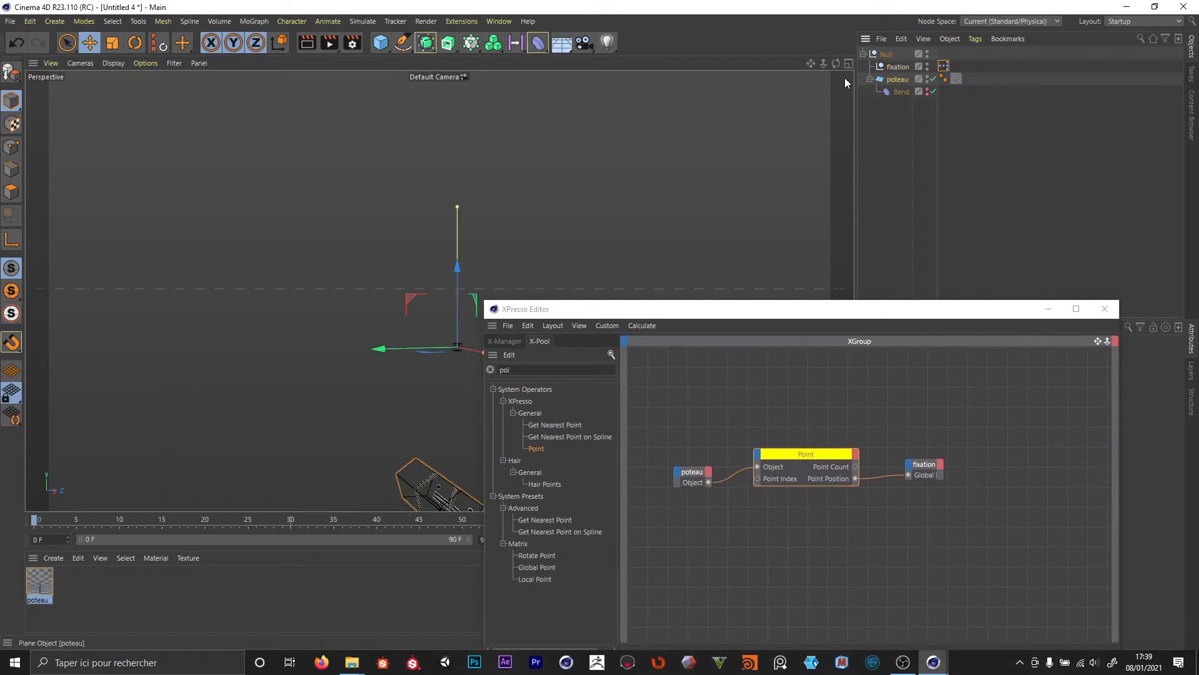
drag(901, 317, 505, 492)
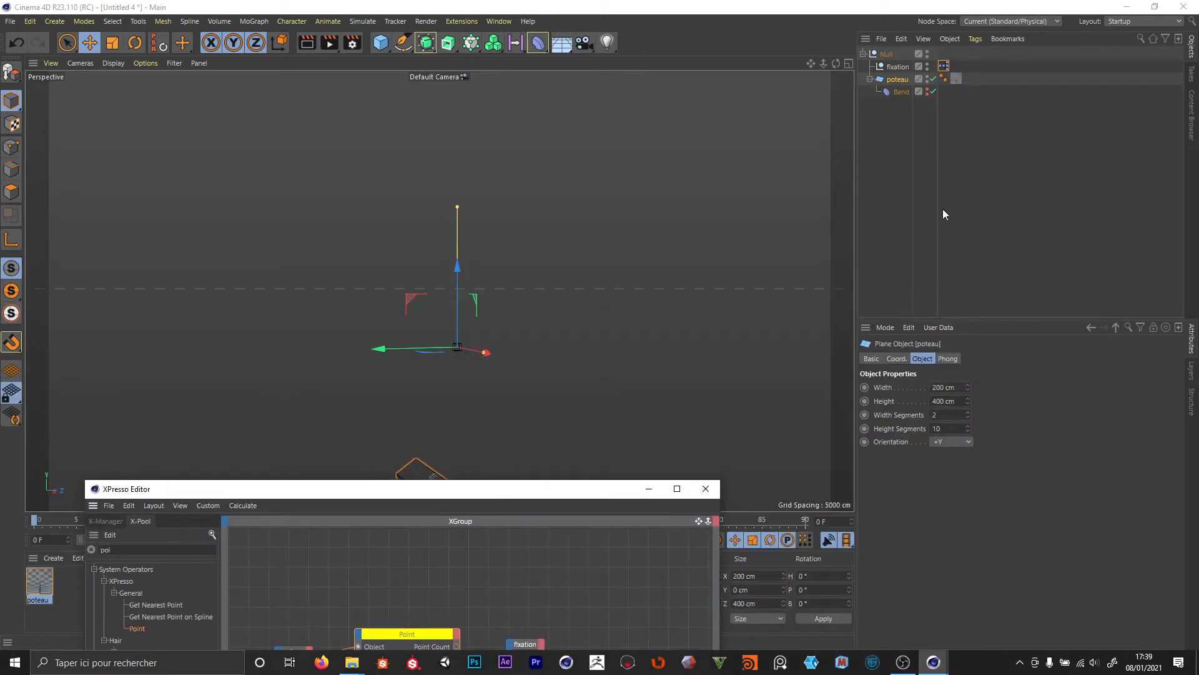
click(901, 80)
key(c)
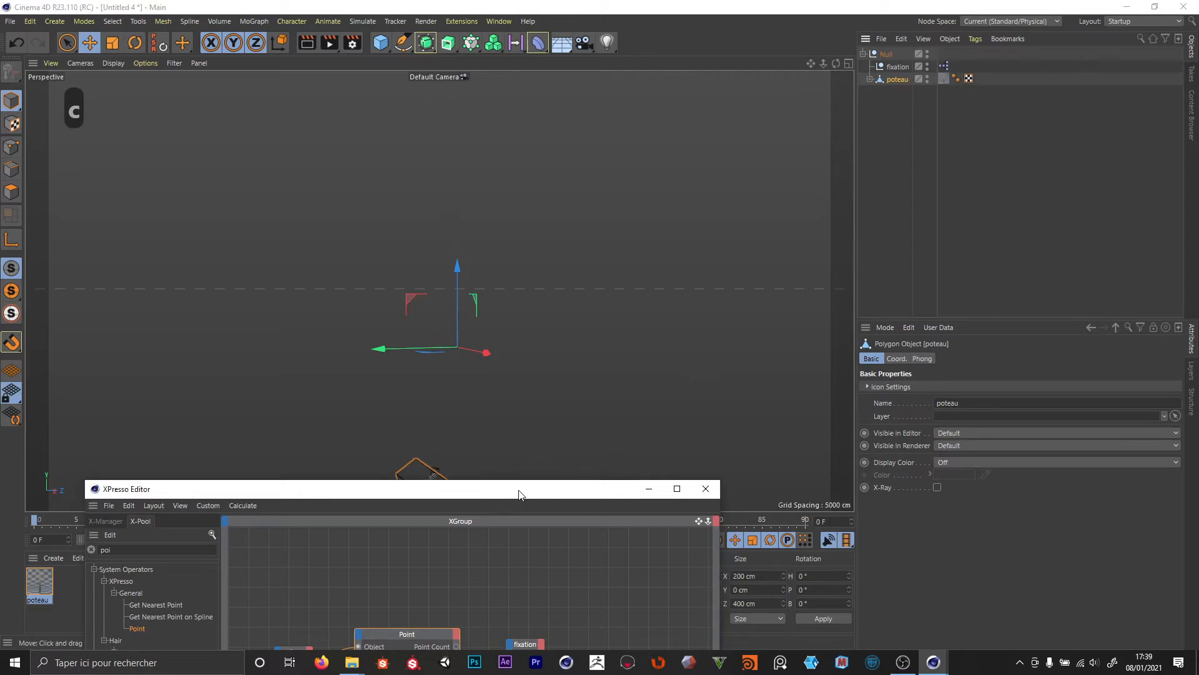
- Advance the animation to frame 22 and examine where the fixation null sits on the unrolled pole
drag(518, 489, 933, 89)
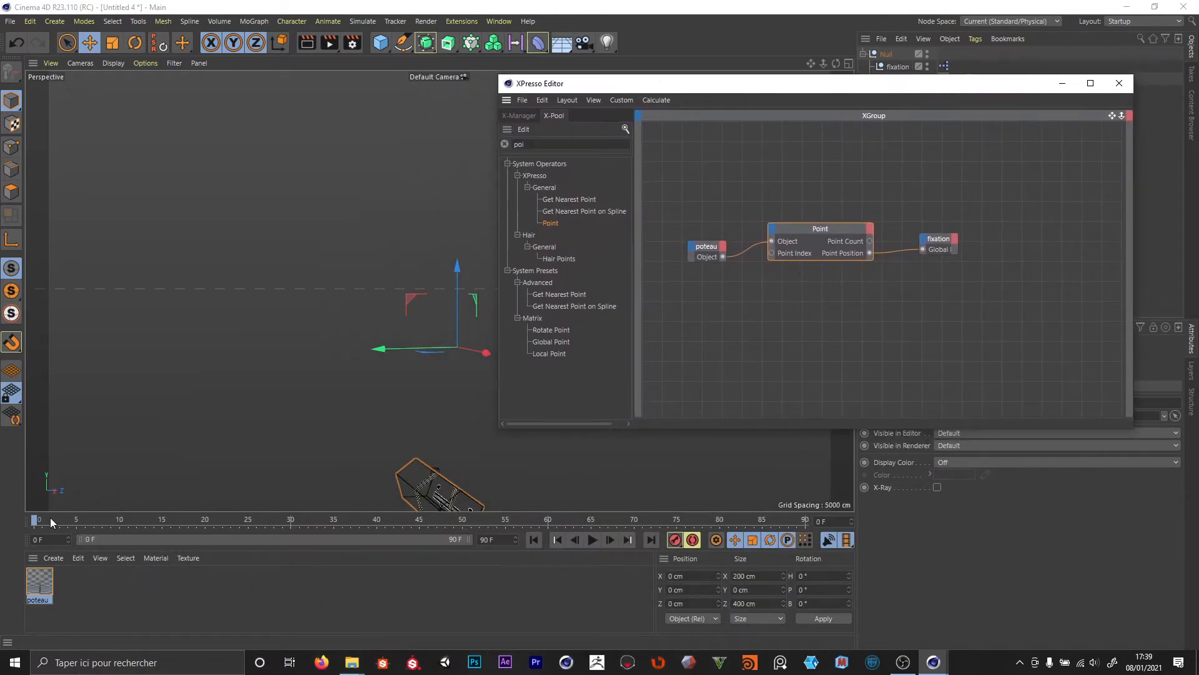
drag(50, 518, 209, 491)
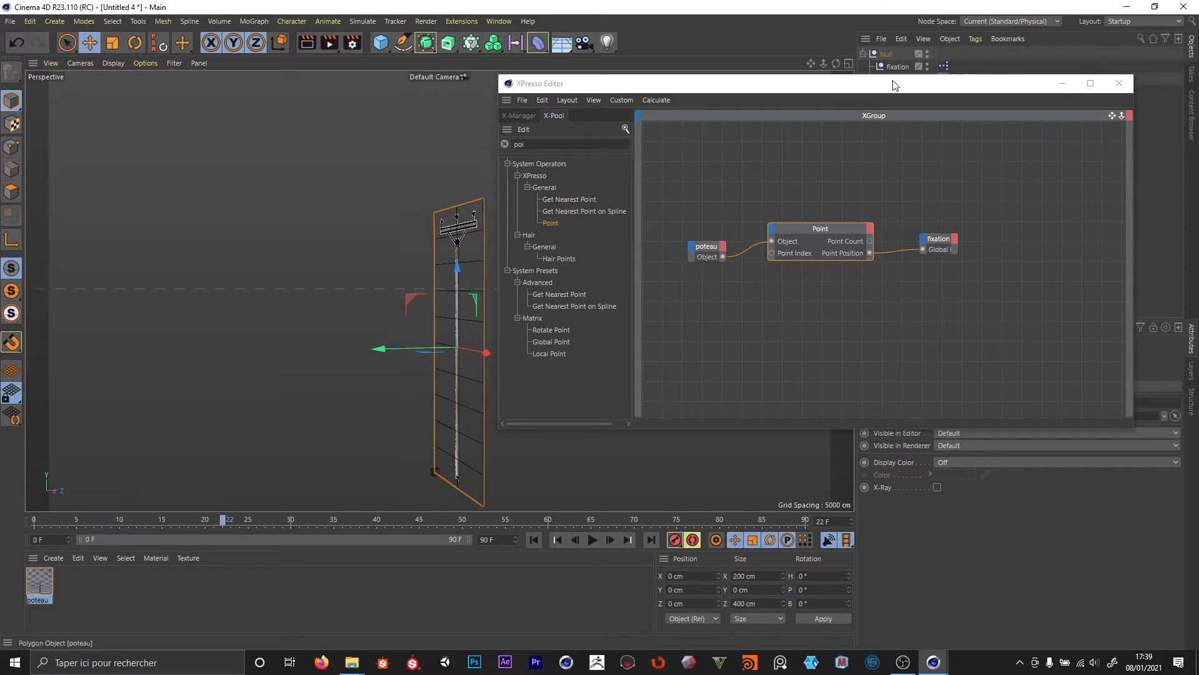
drag(894, 85, 901, 460)
click(898, 67)
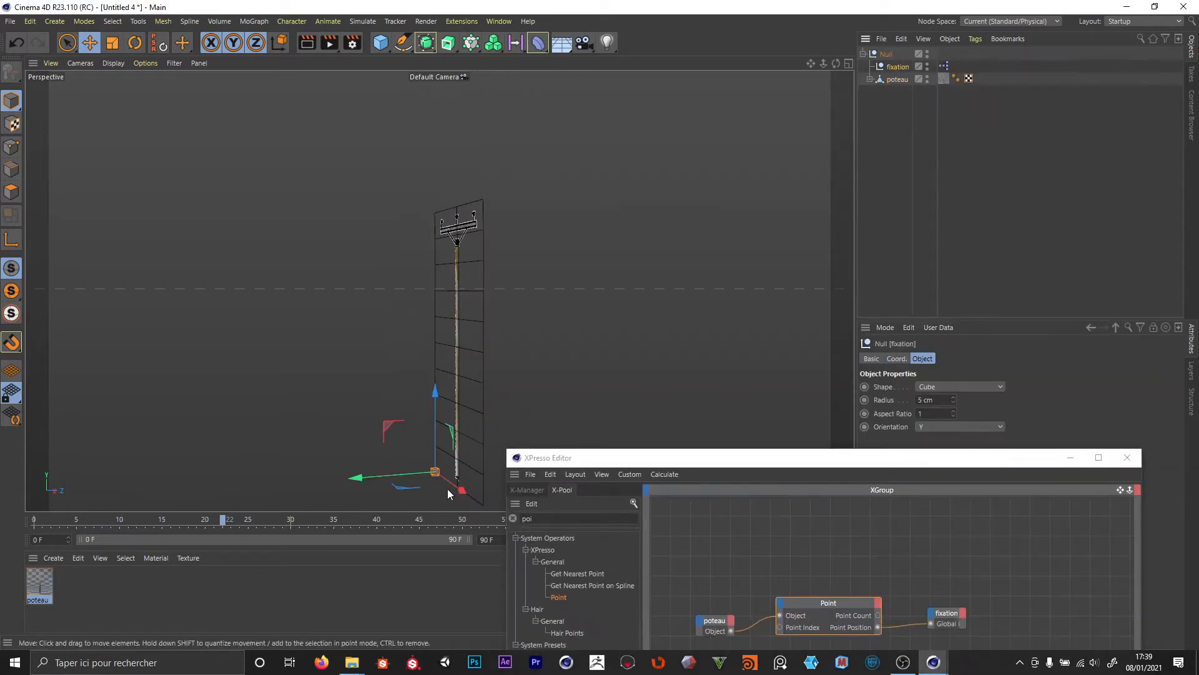
alt+drag(453, 456, 529, 445)
alt+middle_drag(416, 460, 348, 424)
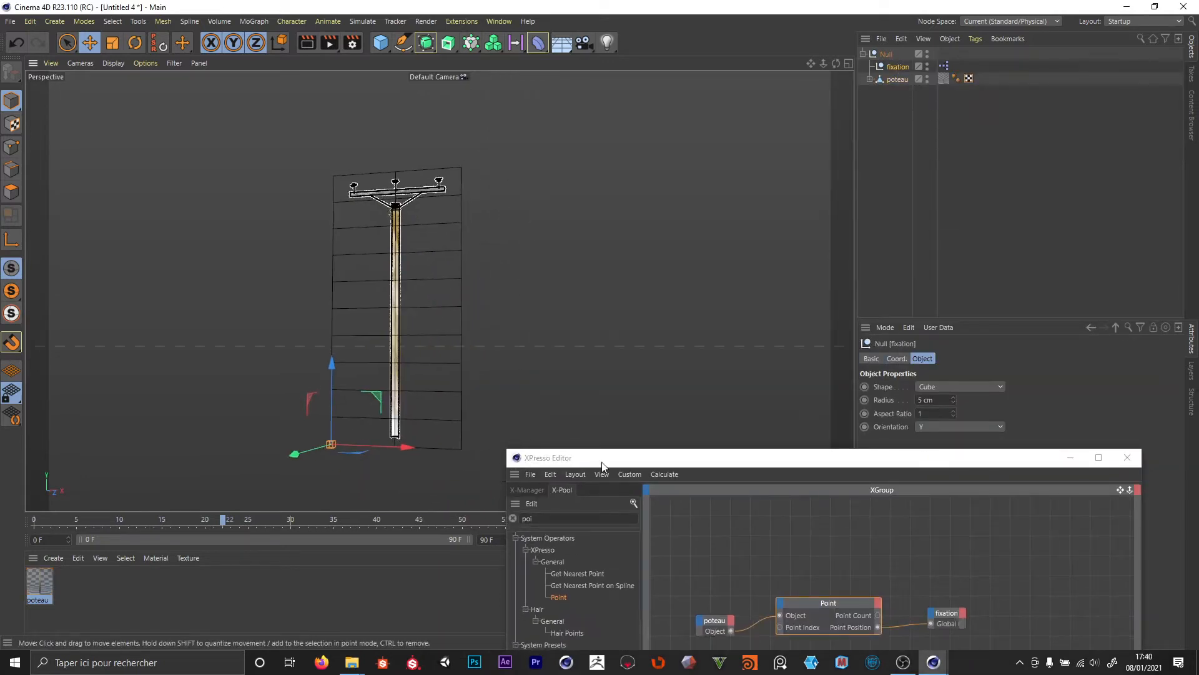
- Turn on the fixation null's Display Color, keep it green, and deselect the null
drag(602, 463, 352, 575)
click(870, 359)
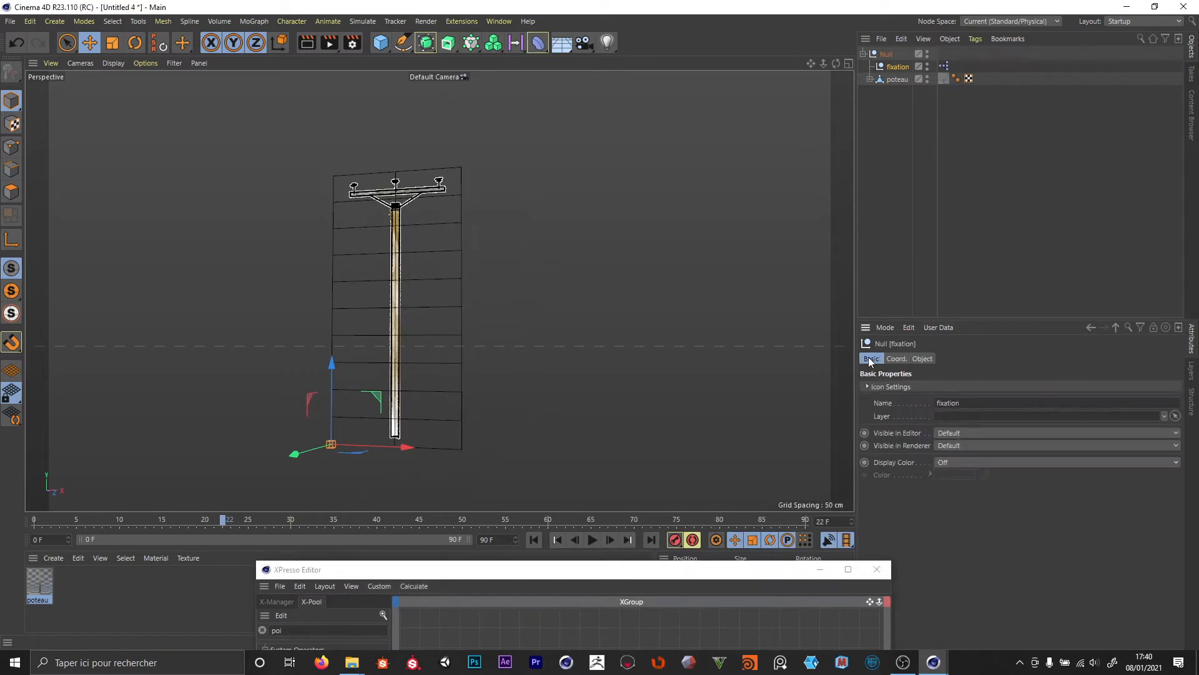
click(957, 465)
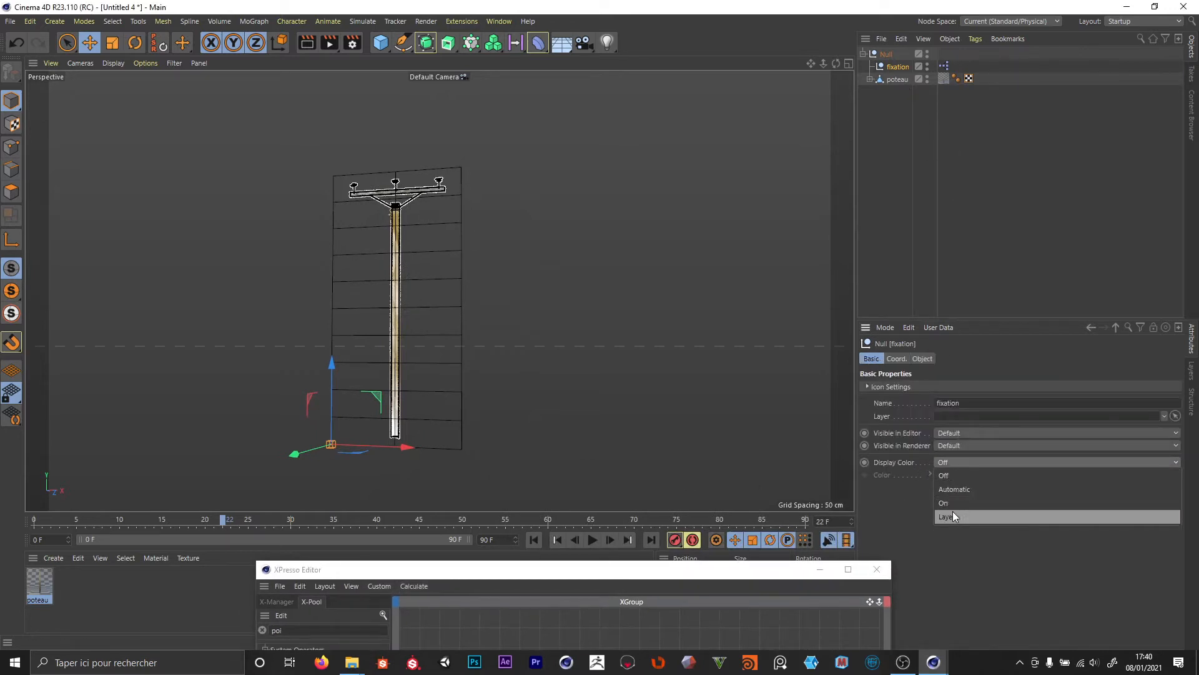
click(954, 503)
click(959, 474)
drag(951, 464, 945, 465)
click(935, 514)
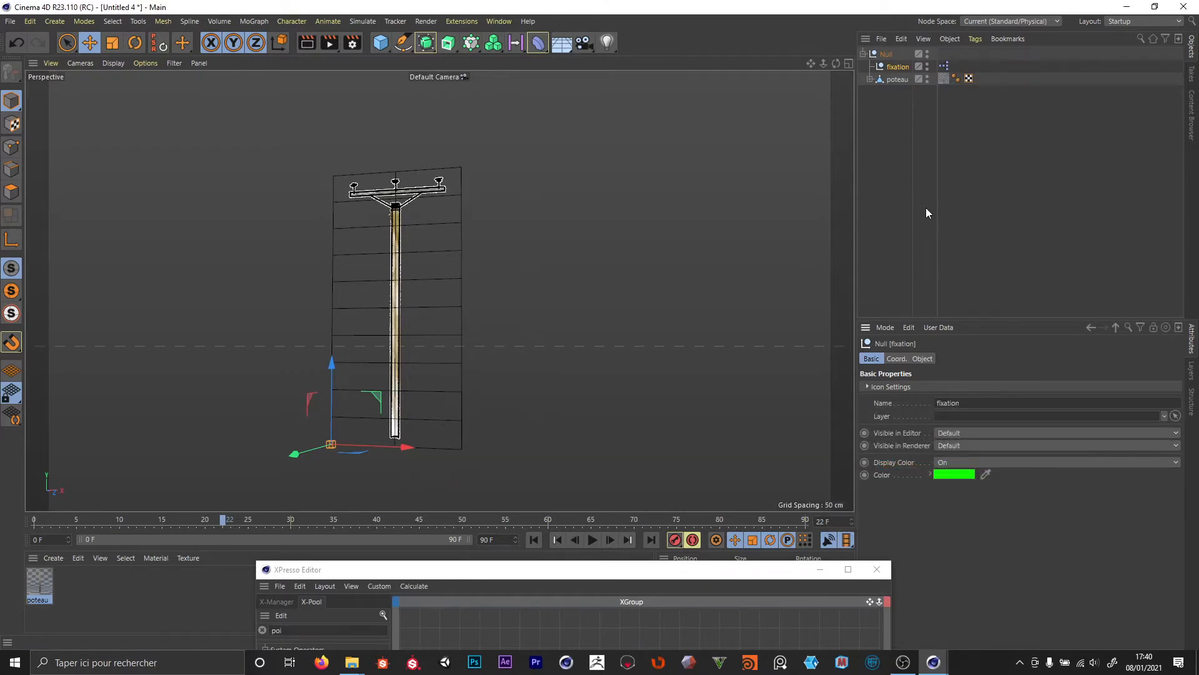
click(886, 291)
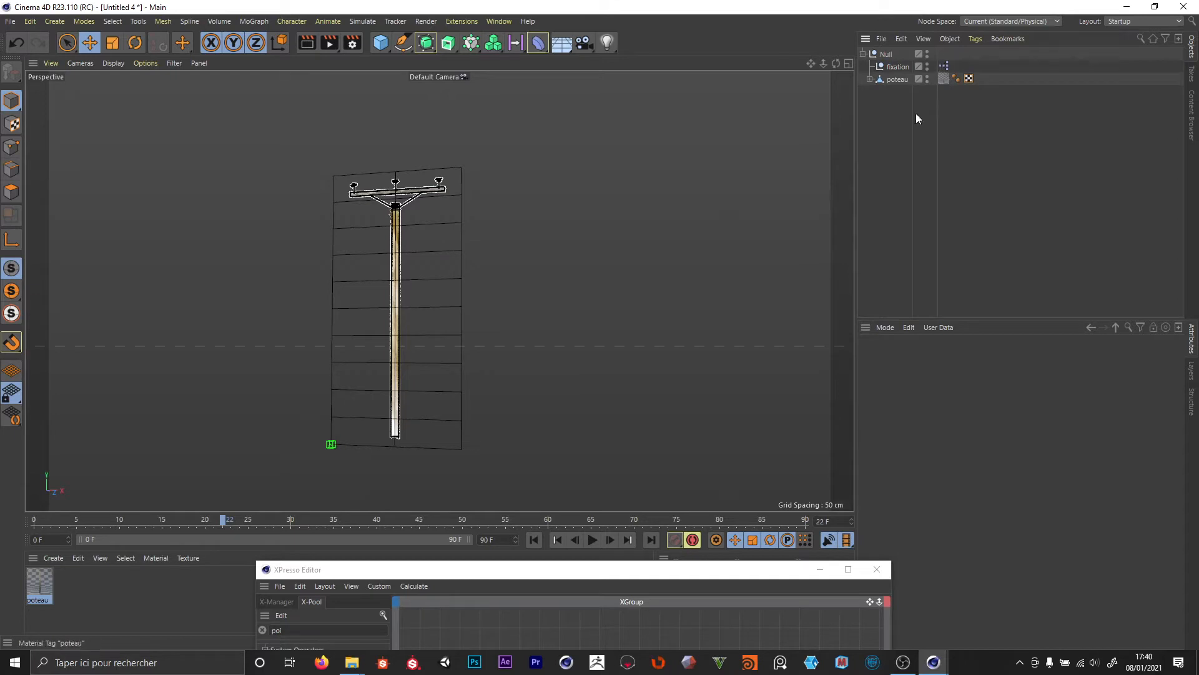
- Dock the XPresso Editor beside the viewport and frame all three nodes in it
drag(675, 570, 861, 92)
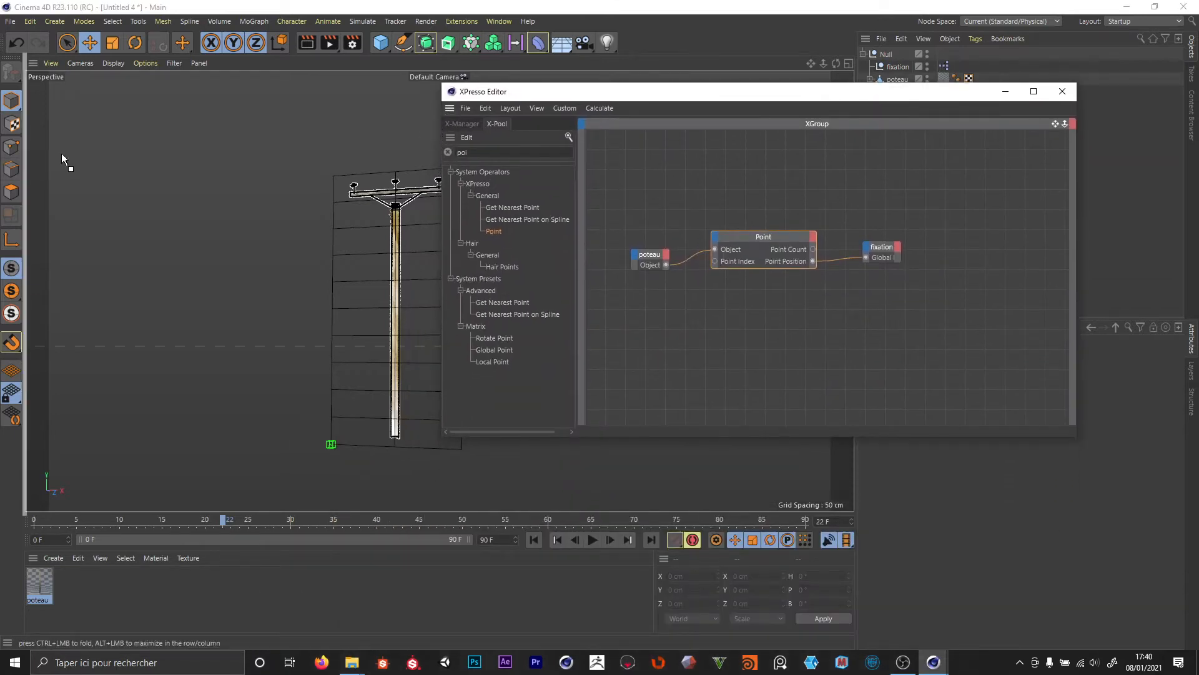
drag(61, 160, 62, 160)
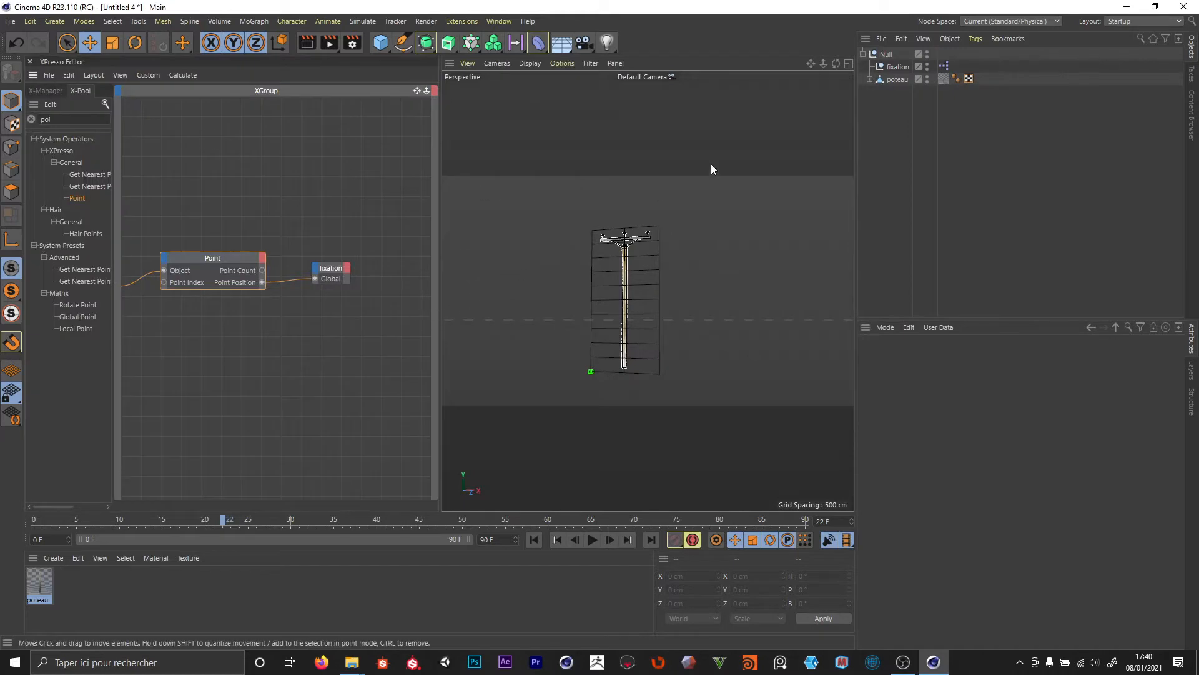
drag(417, 91, 471, 90)
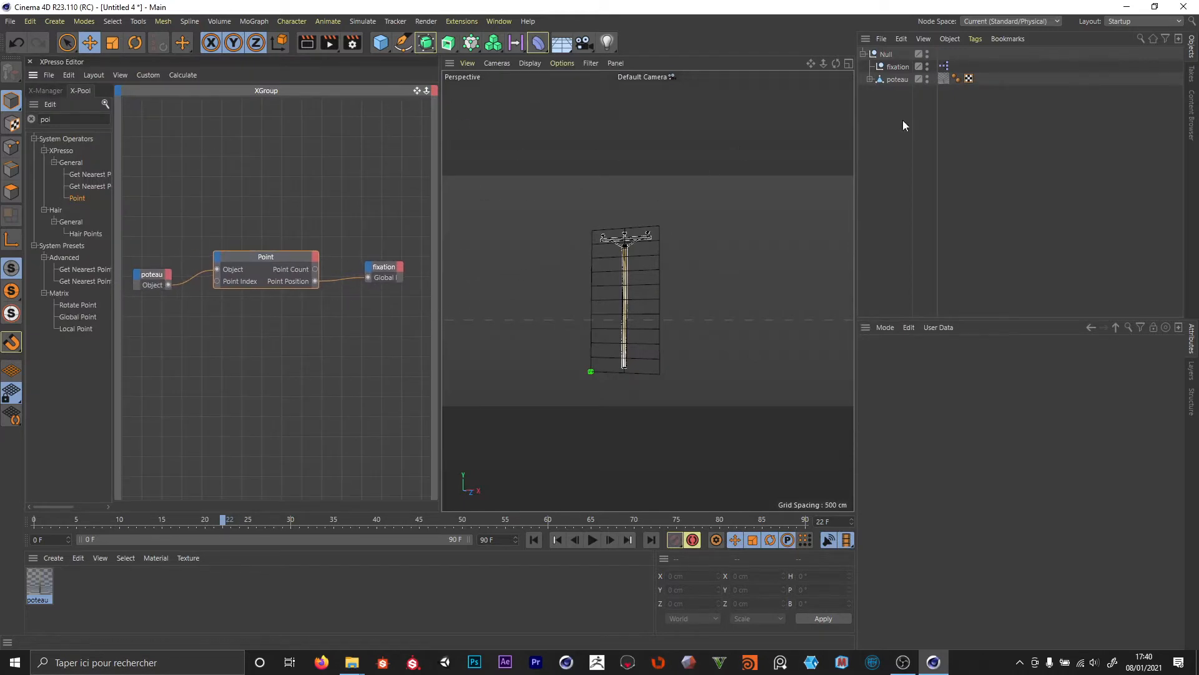
- Raise the Point node's Point Index to 31, moving the fixation null to the top centre point of the pole's plane
click(273, 257)
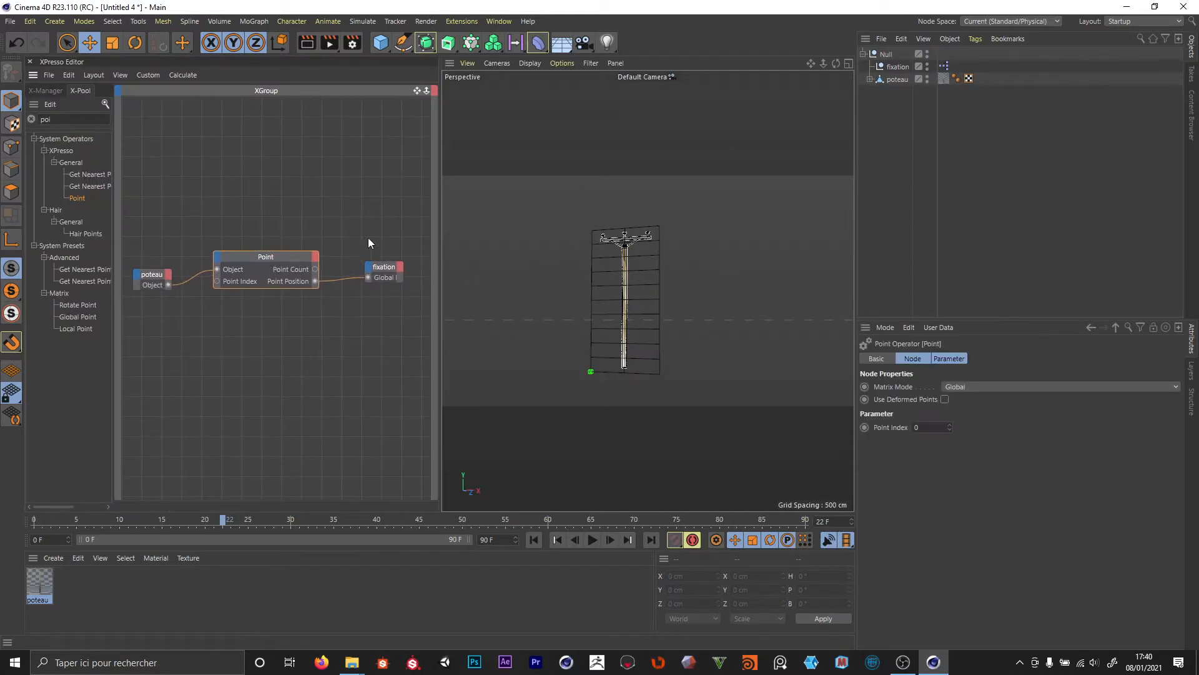
click(921, 428)
text(1)
key(Up)
key(Up)
key(Up)
key(Up)
key(Up)
key(Up)
key(Up)
key(Up)
key(Up)
key(Up)
key(Up)
key(Up)
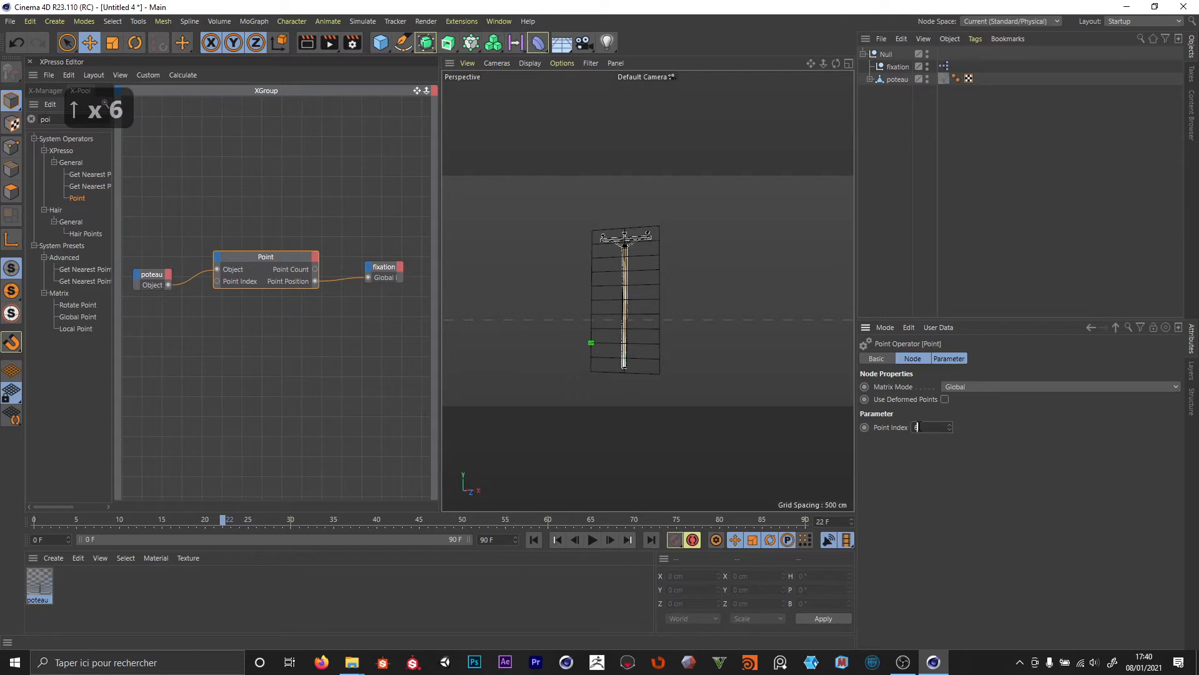
key(Up)
key(Up)
key(Up)
key(Up)
key(Up)
key(Up)
key(Up)
key(Up)
key(Up)
key(Up)
key(Up)
key(Up)
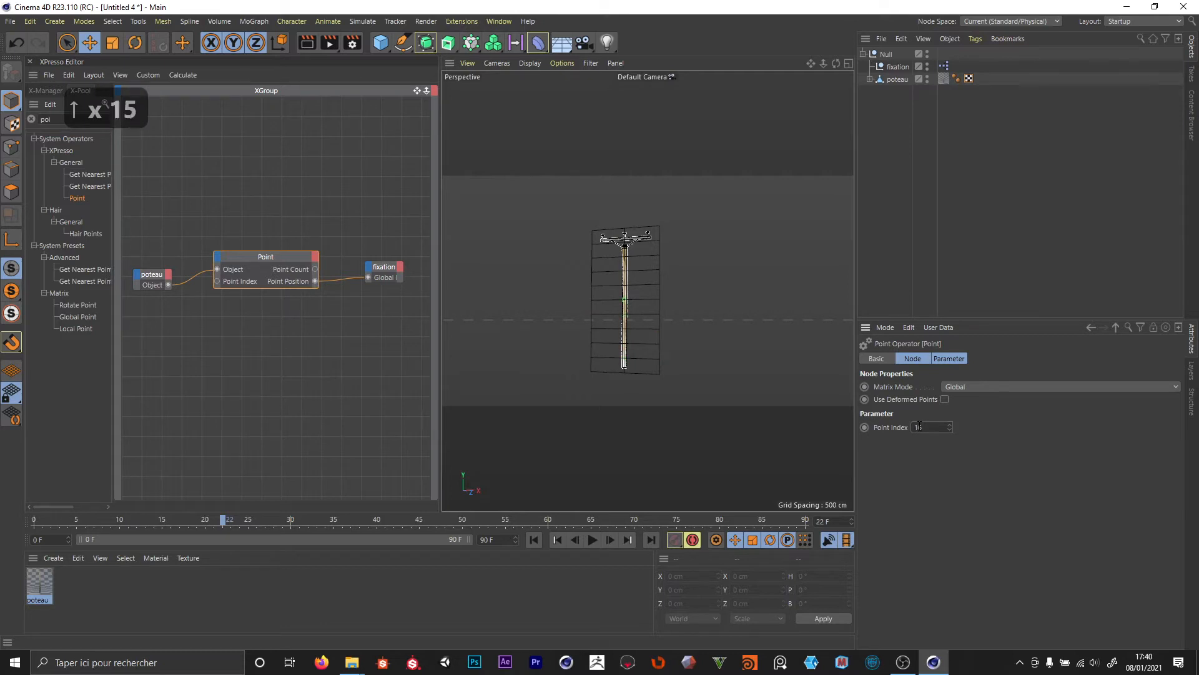
key(Up)
key(Up)
key(Up)
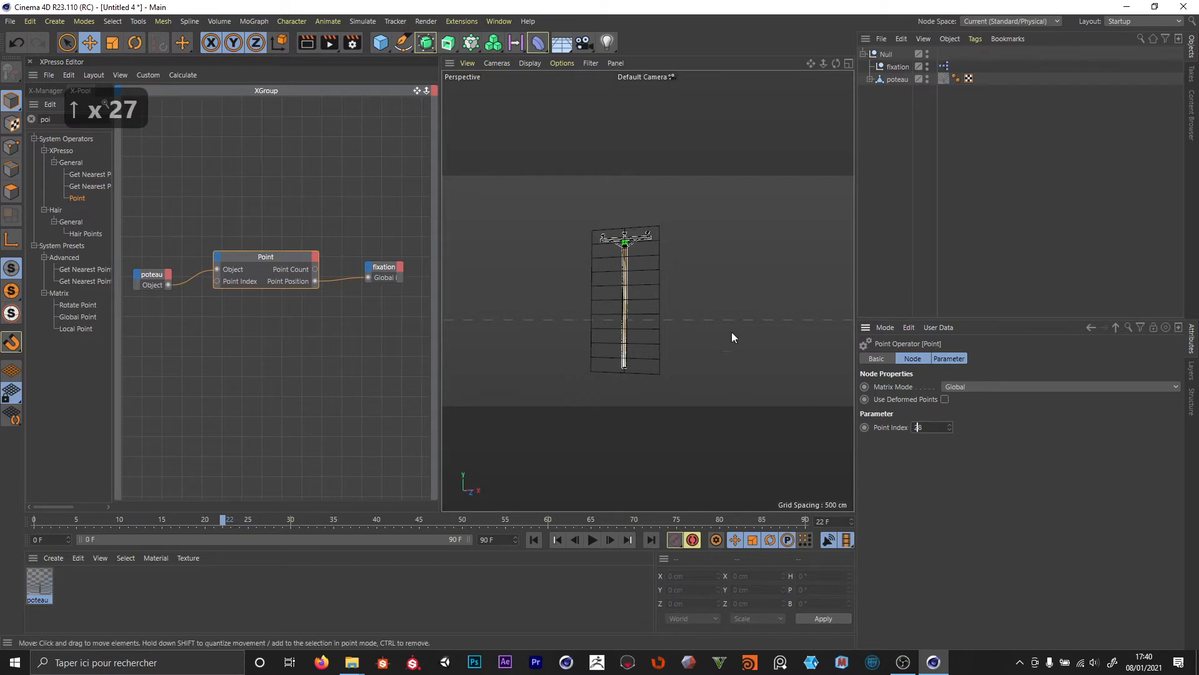
alt+right_drag(634, 236, 739, 216)
alt+drag(619, 271, 588, 293)
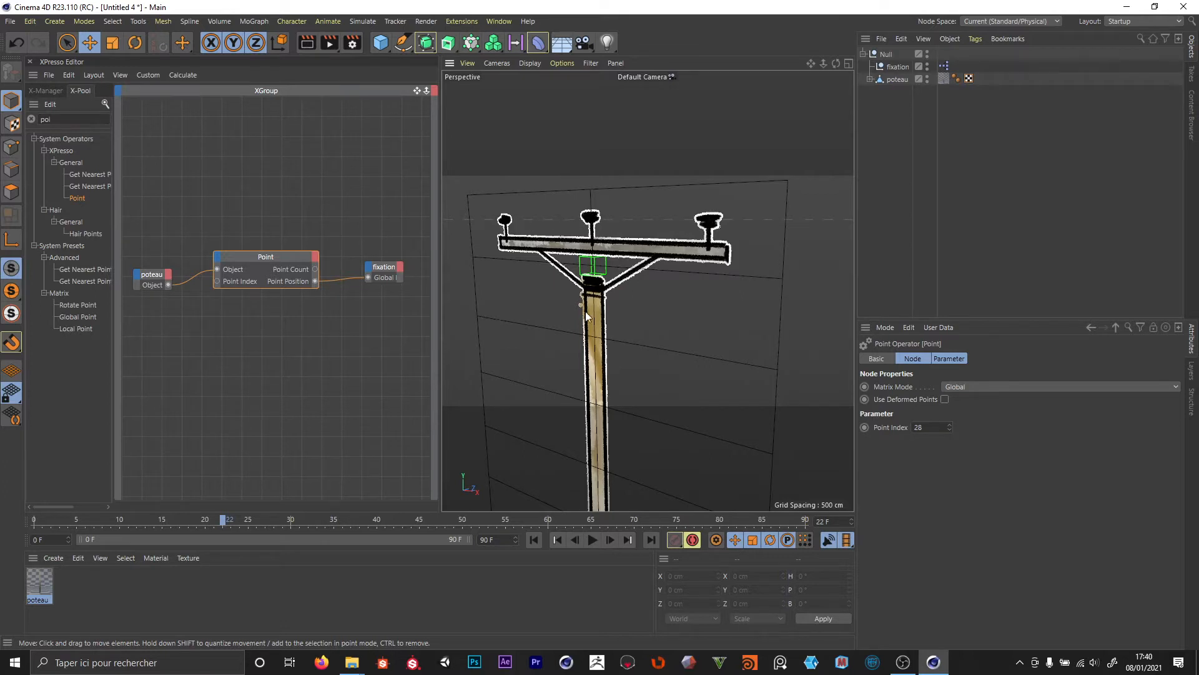
click(927, 429)
key(Up)
key(Up)
key(Up)
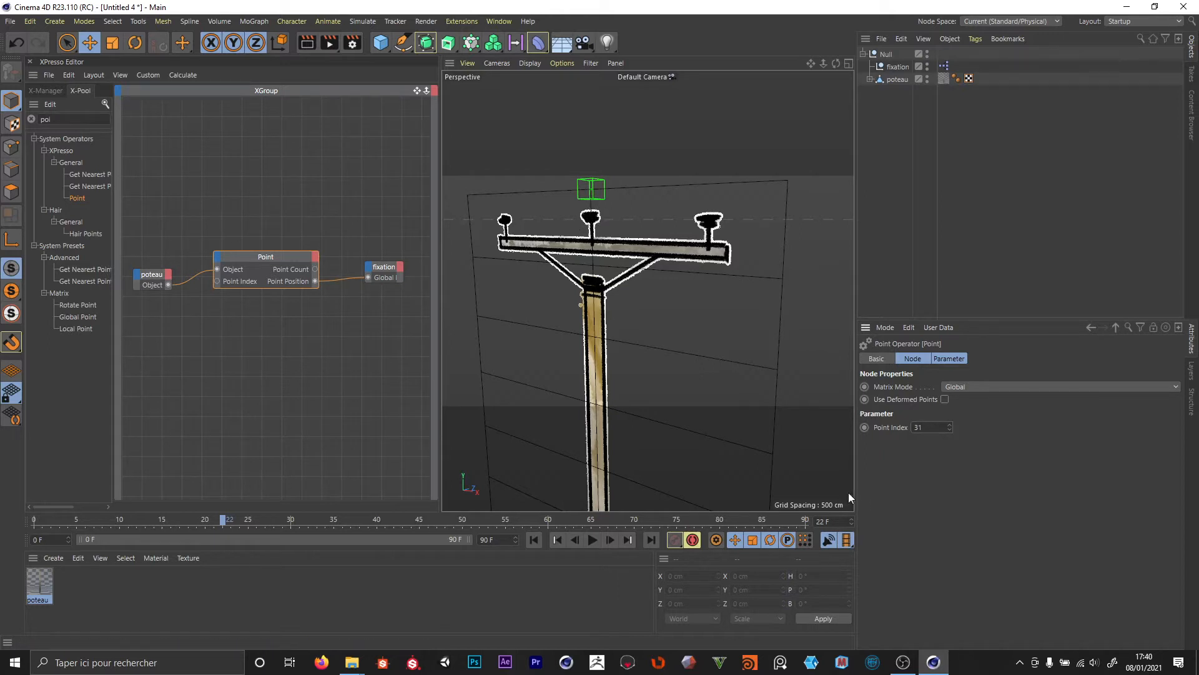
- Duplicate the Point node in the XPresso graph
click(350, 319)
click(285, 261)
key(ctrl+c)
click(283, 338)
key(ctrl+v)
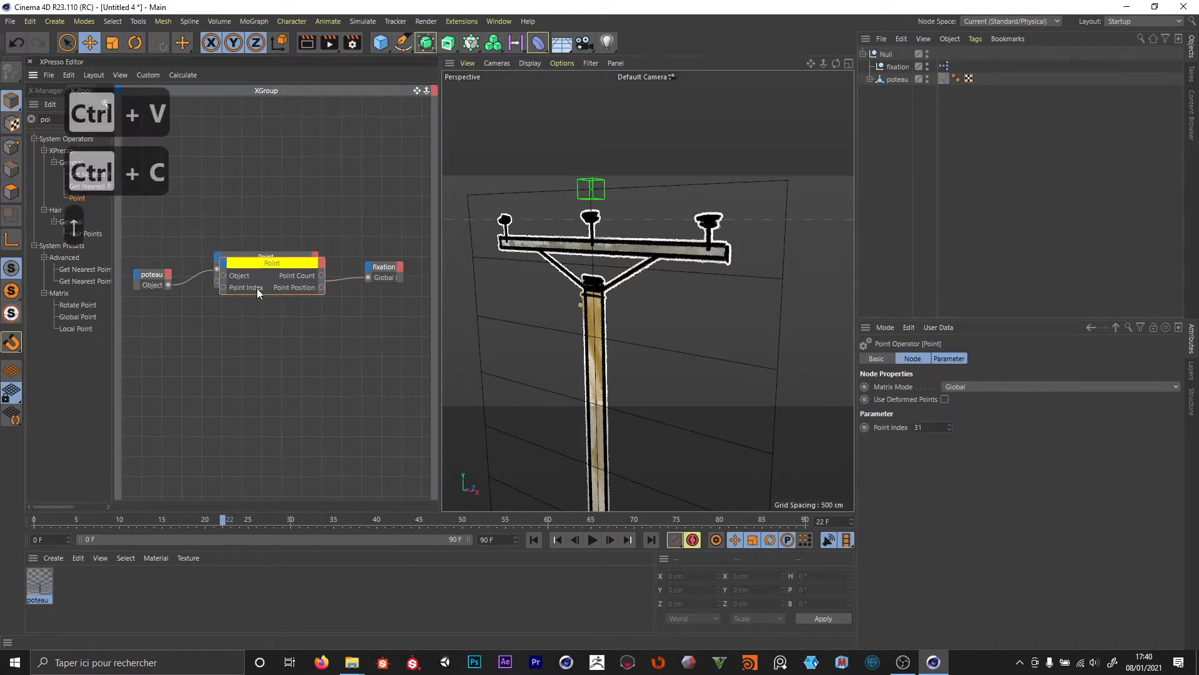
- Place the duplicated Point node below the original and connect poteau's Object output to its Object input
drag(257, 288, 250, 342)
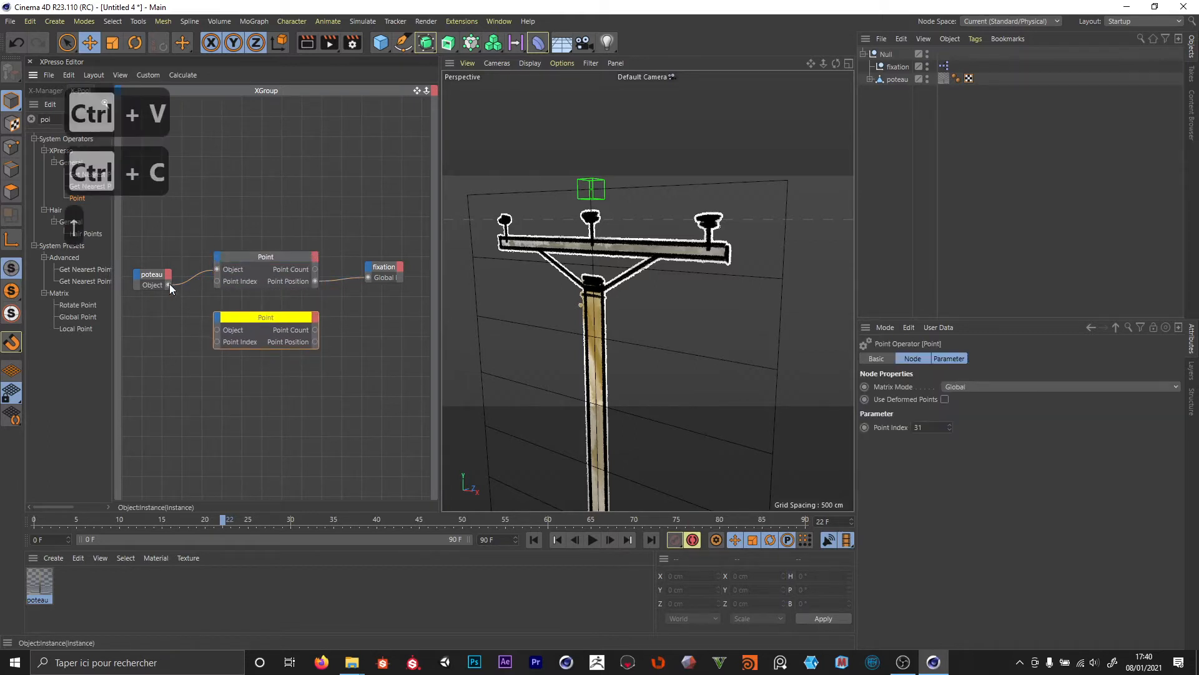
drag(169, 285, 217, 330)
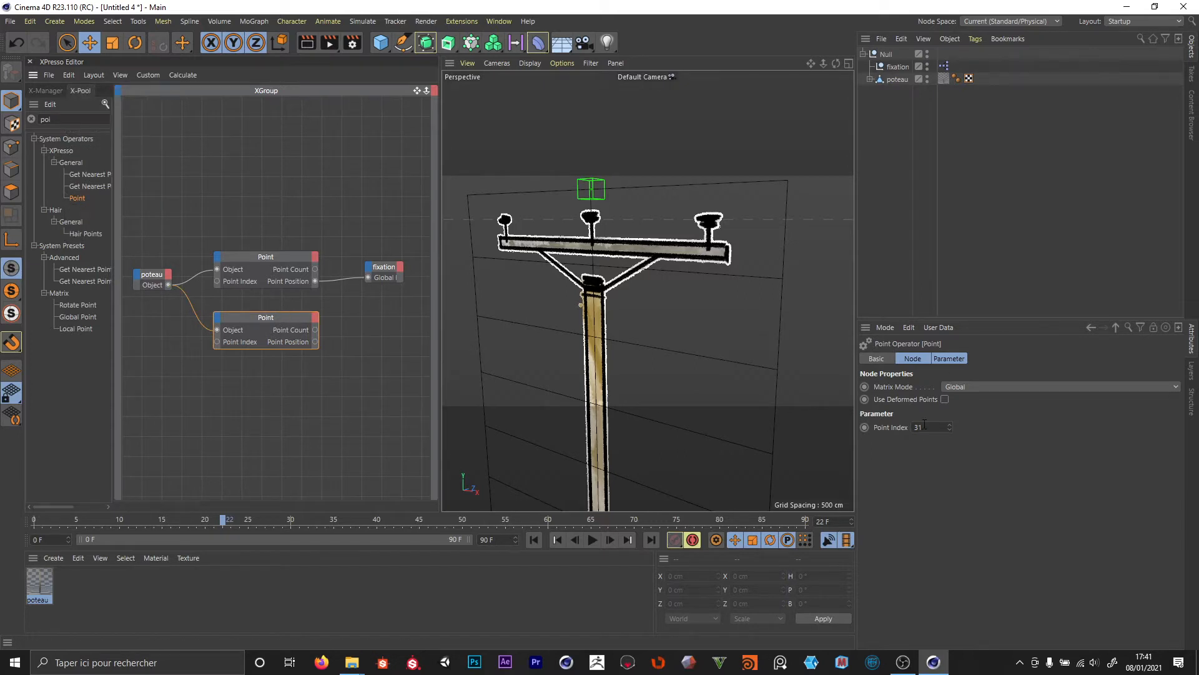
- Set the upper Point node's Point Index to 28 and connect the lower node's Point Position to fixation's Global input
click(262, 256)
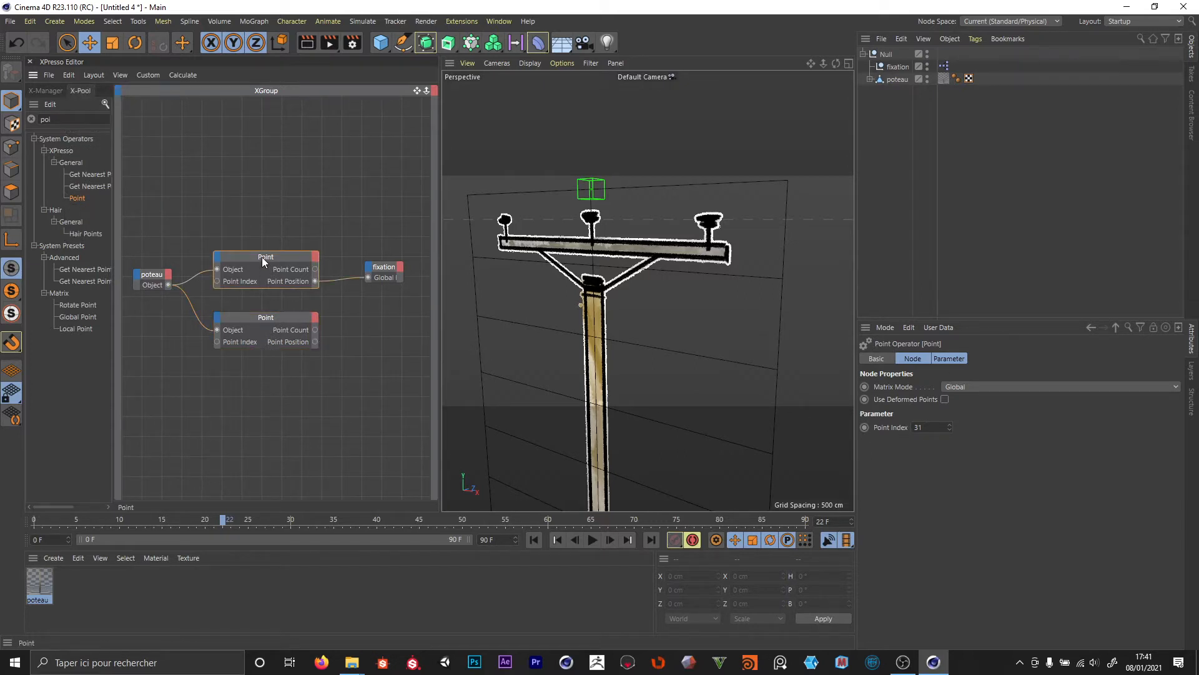
click(926, 427)
key(Down)
key(Down)
key(Down)
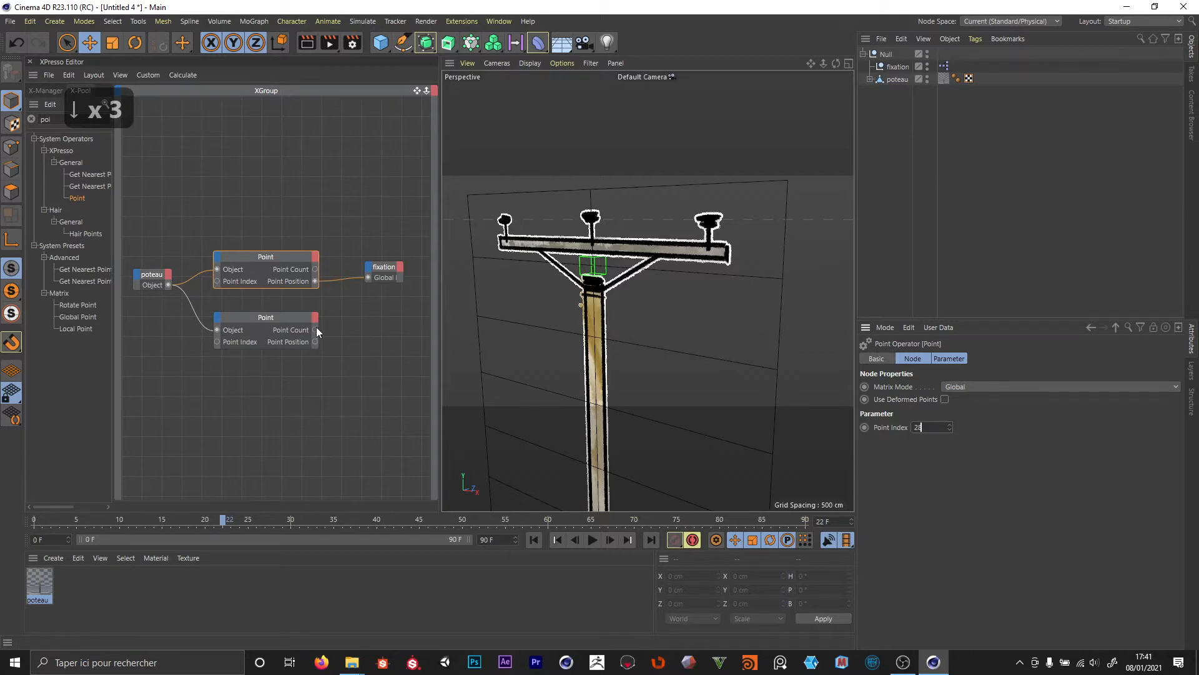
drag(315, 342, 361, 282)
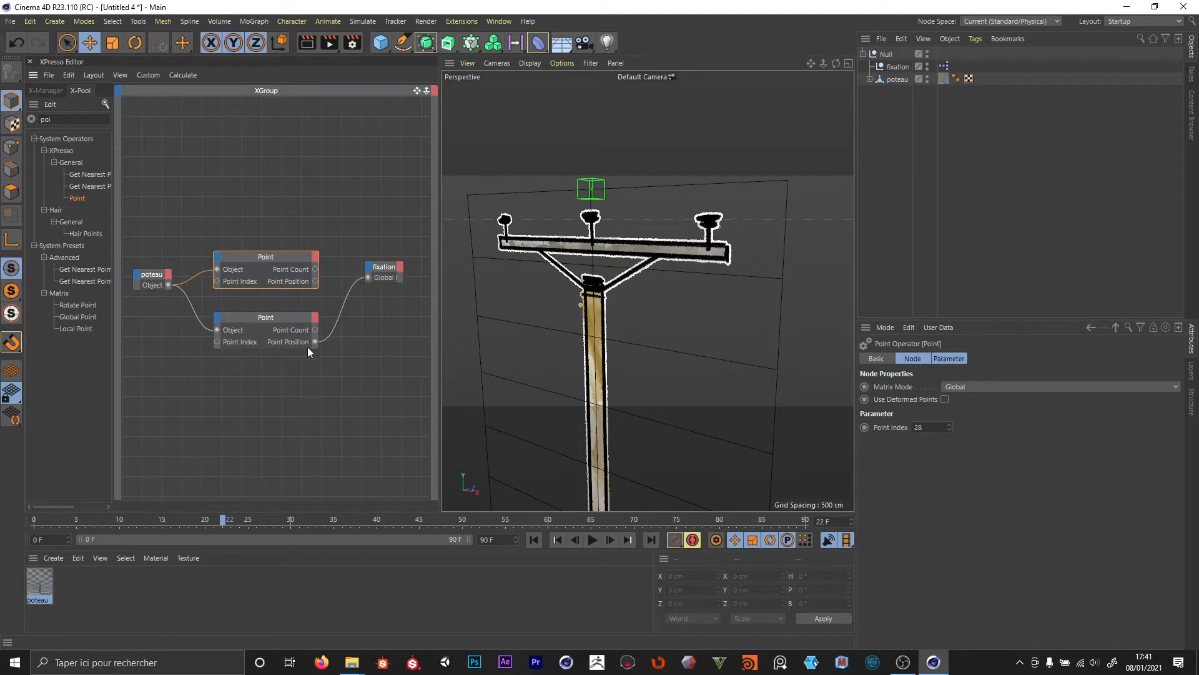
- Find the Vector Transition preset with "vector", add it above the fixation node, and widen the XPresso Editor
click(89, 119)
text(vect)
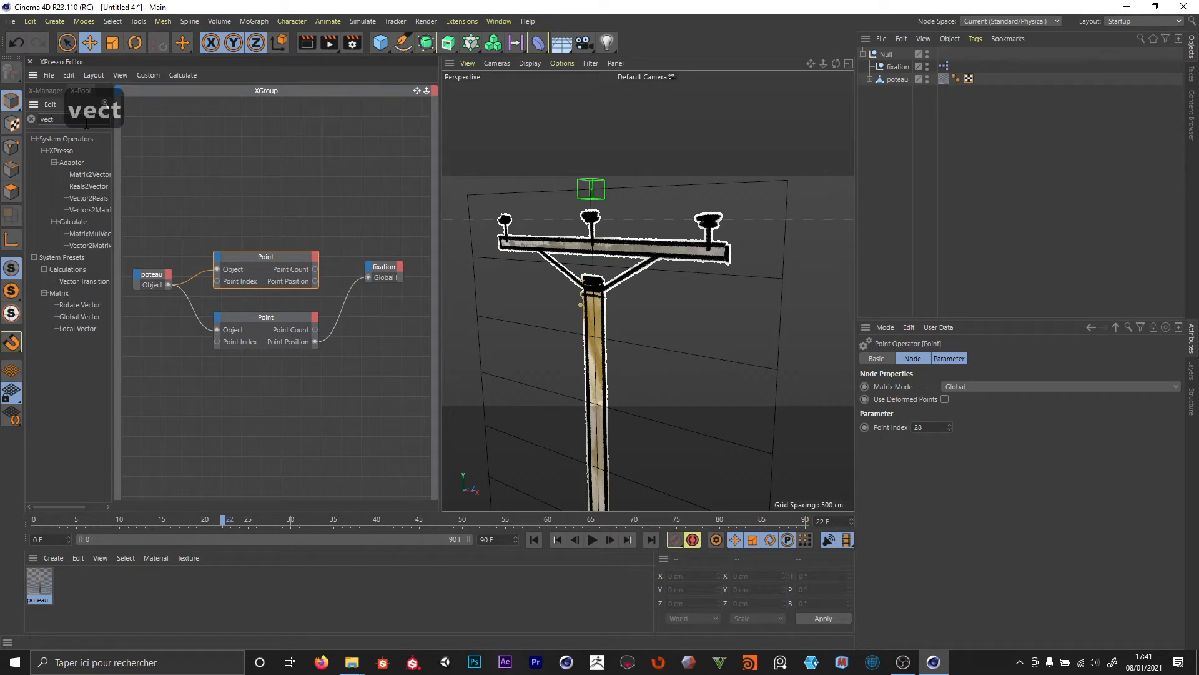
text(or)
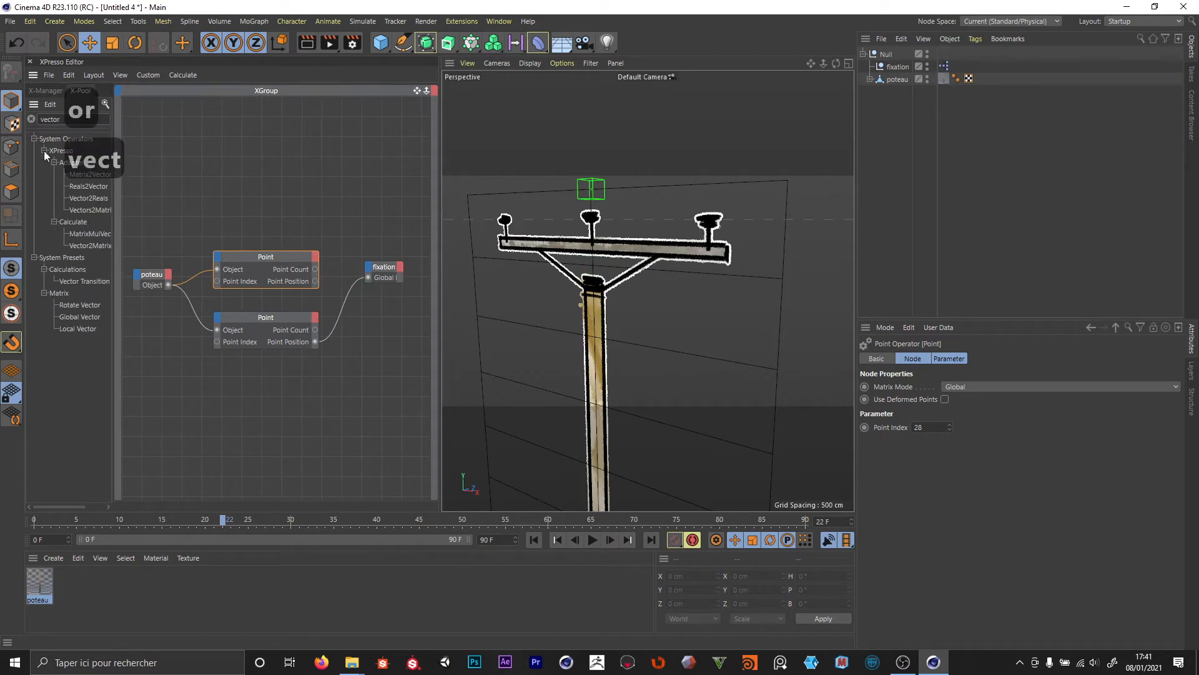
drag(70, 280, 388, 219)
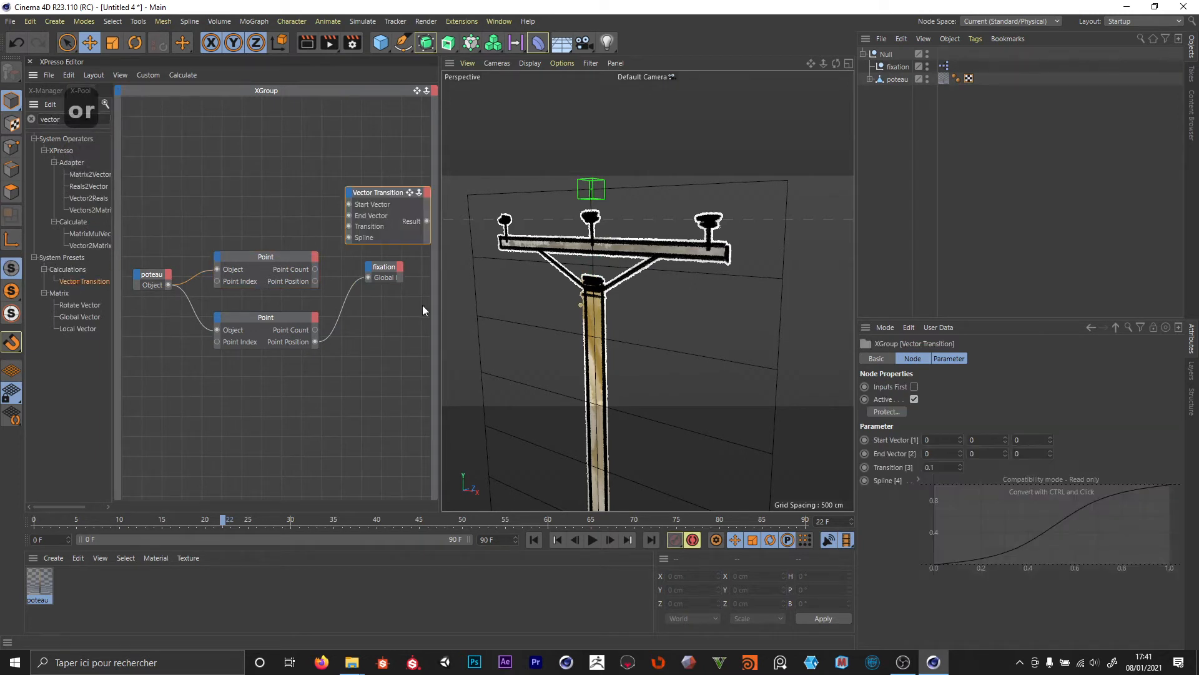
drag(440, 311, 547, 309)
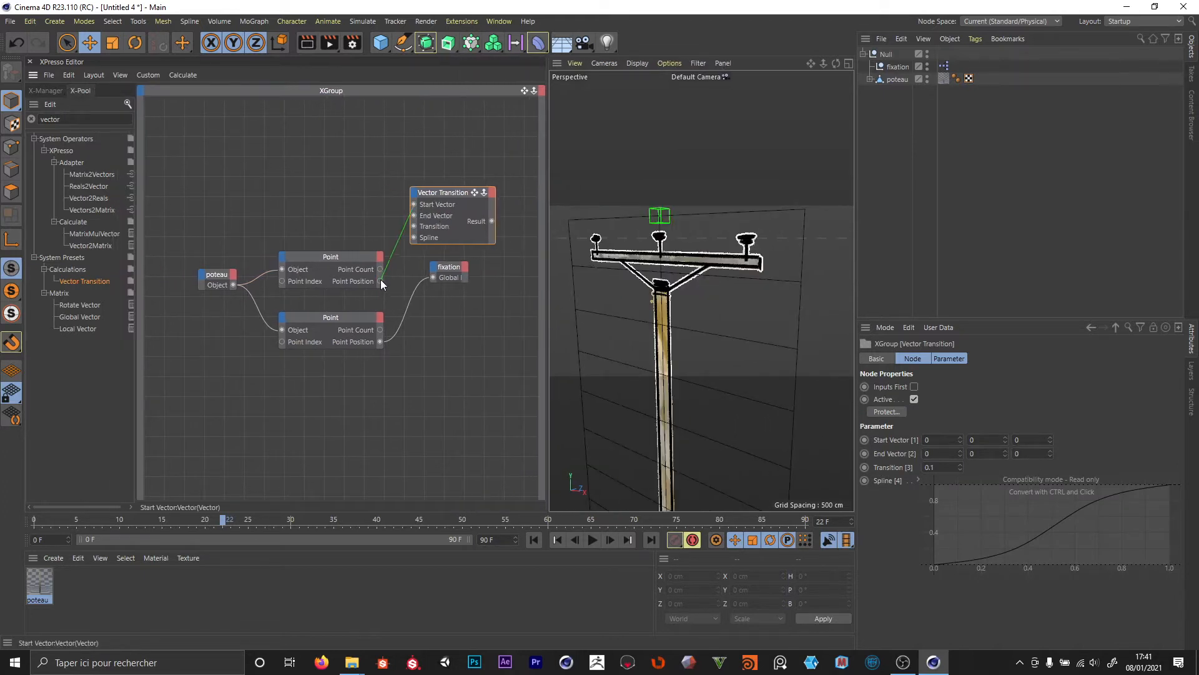
- Wire the upper and lower Point Positions into Vector Transition's Start Vector and End Vector, and its Result into fixation's Global input
drag(380, 279, 381, 281)
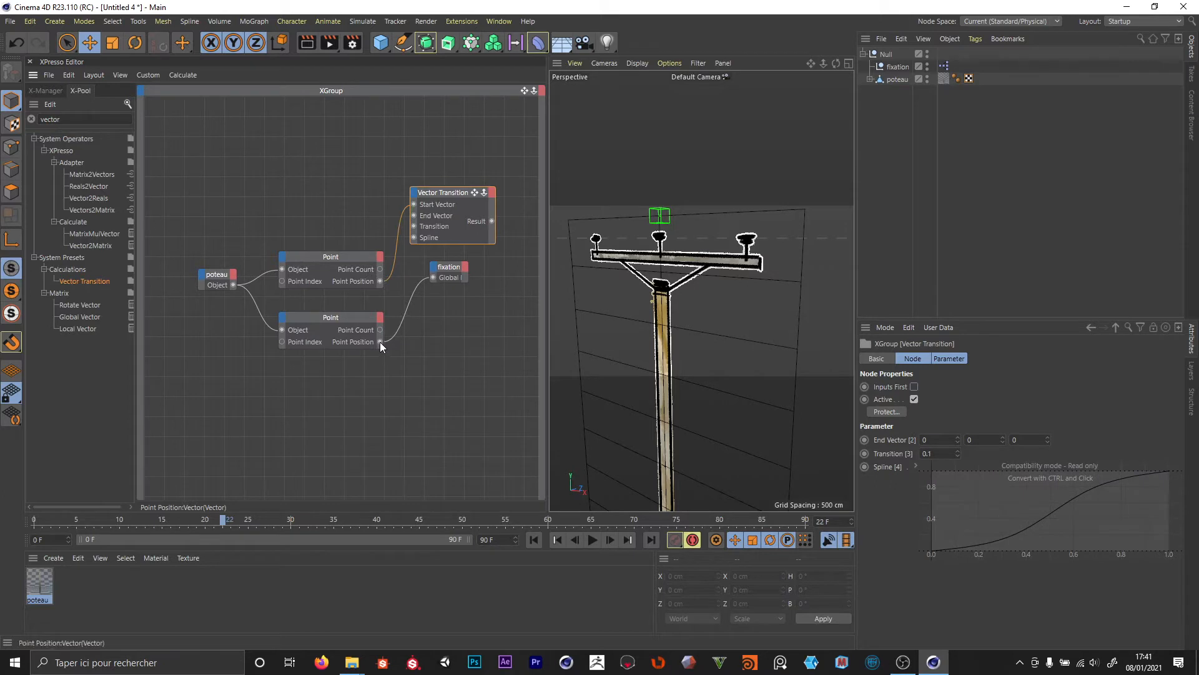
drag(380, 342, 414, 215)
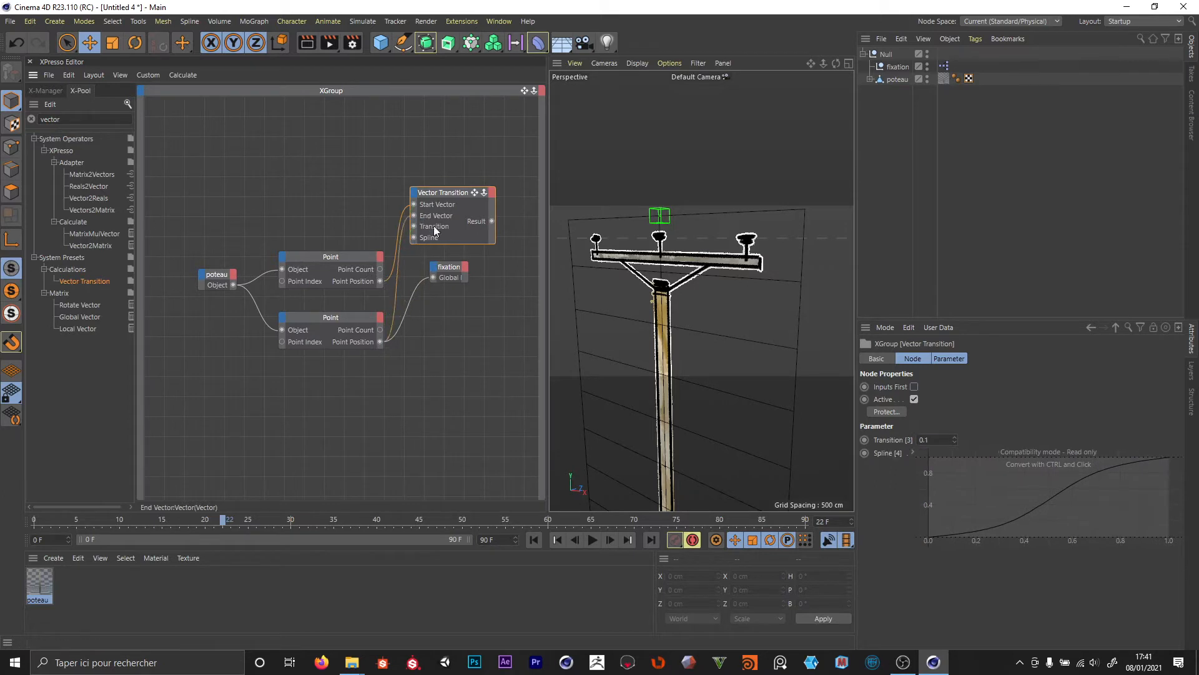
drag(491, 221, 434, 277)
- Rearrange the graph so Vector Transition sits beside the two Point nodes with the fixation node following it
drag(524, 91, 424, 104)
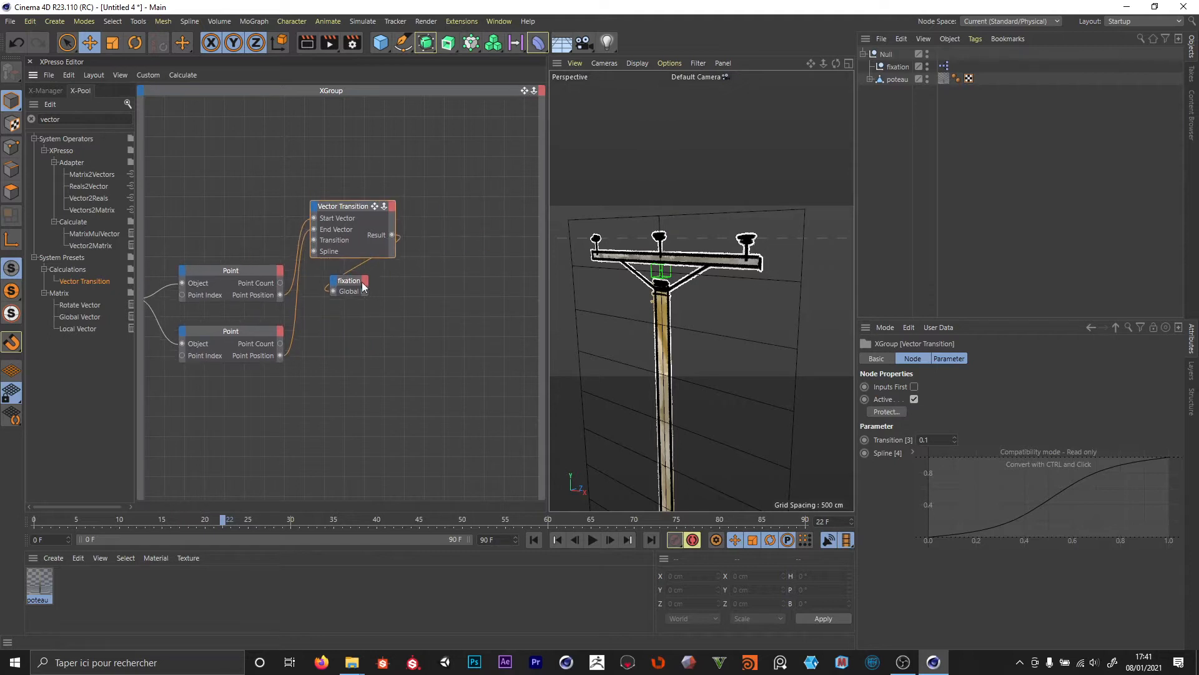
drag(363, 287, 456, 231)
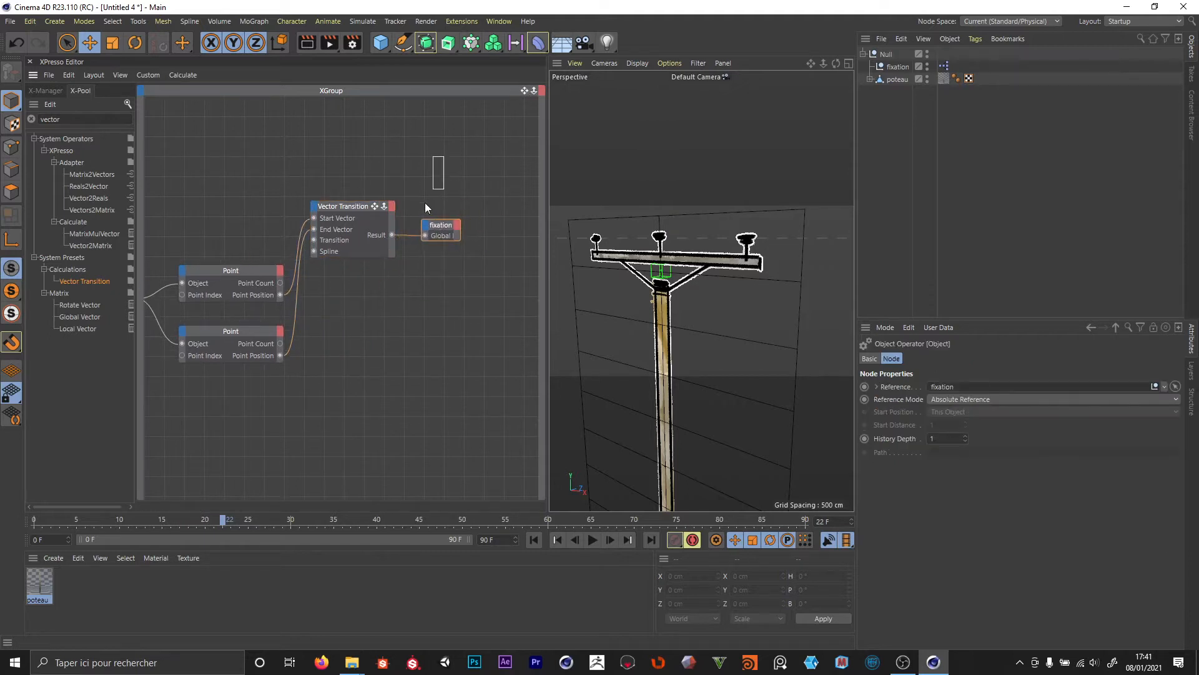
click(425, 206)
drag(369, 208, 369, 206)
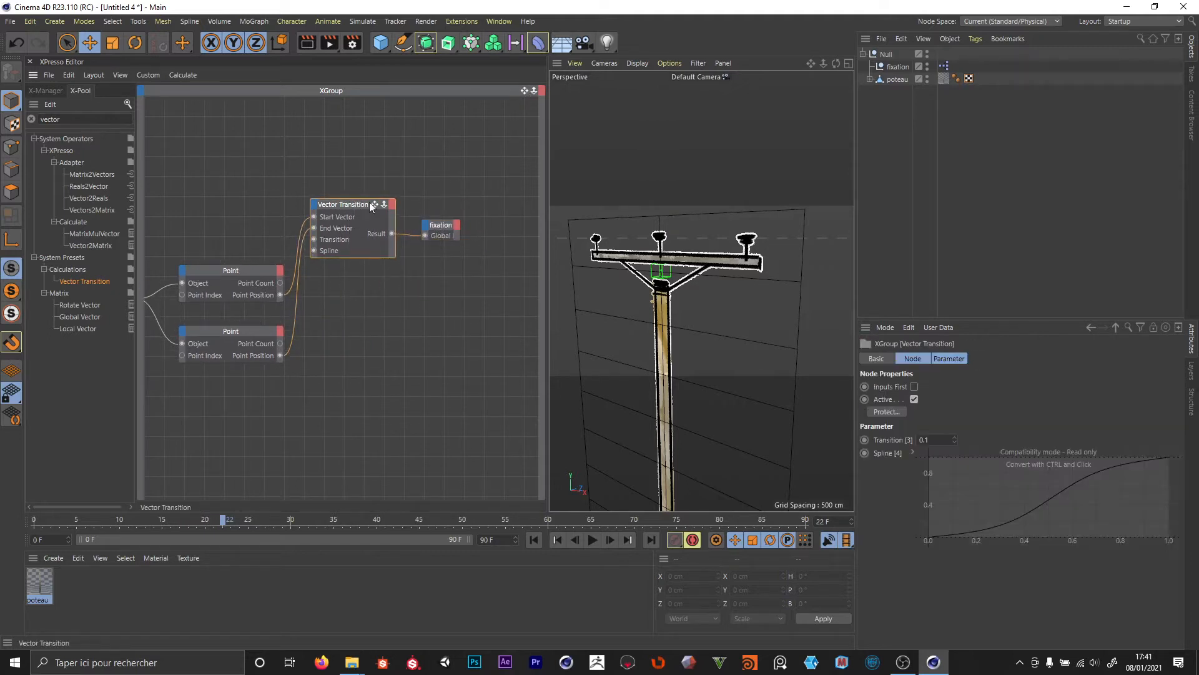
drag(280, 175, 460, 308)
drag(345, 204, 357, 283)
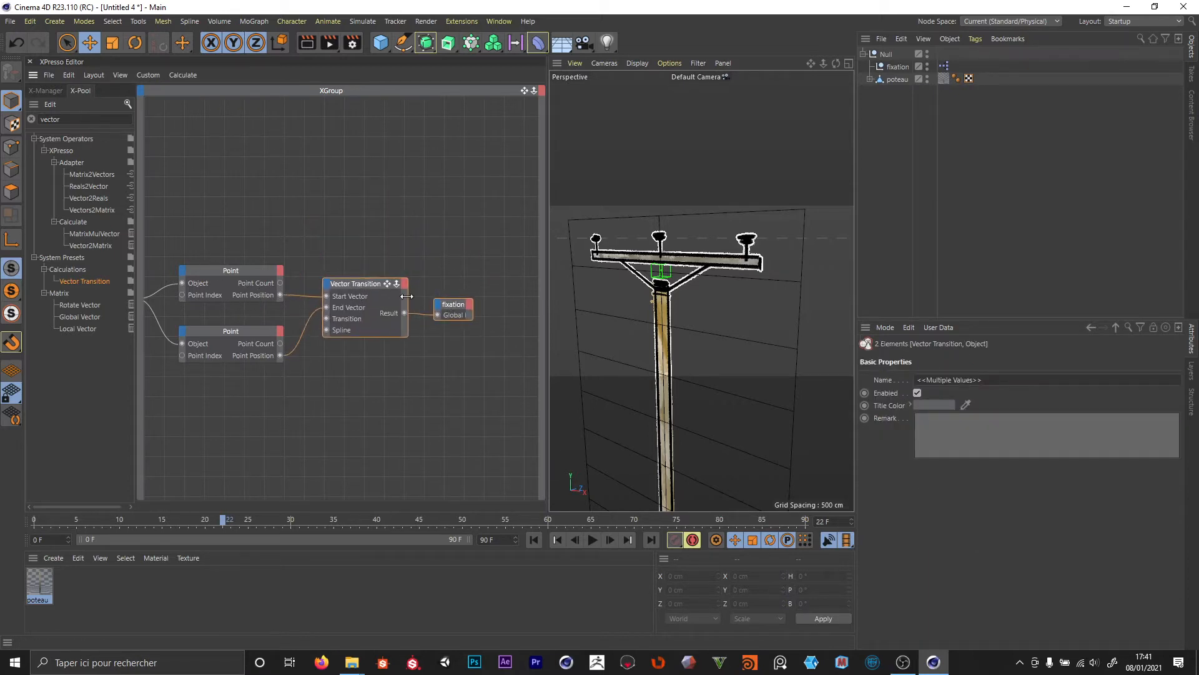
- Try Transition values of 0.5 and 0.4 on Vector Transition and settle on 0.6, placing the null on the central insulator
click(362, 285)
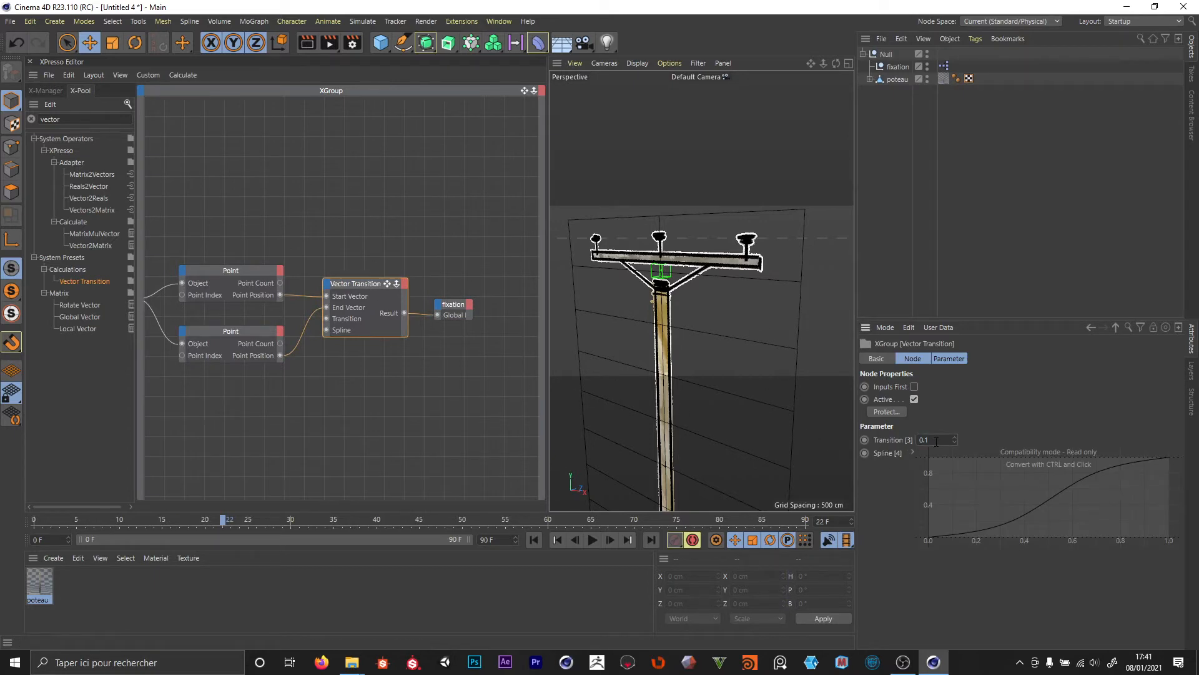
key(BackSpace)
text(5)
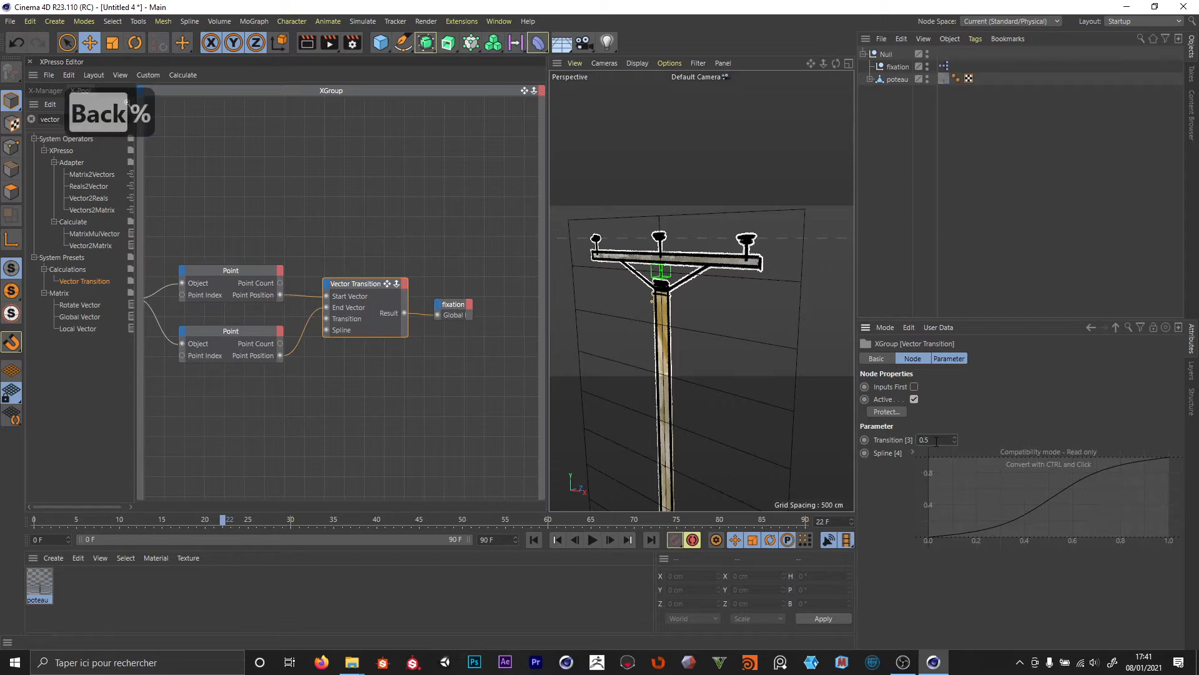
key(Return)
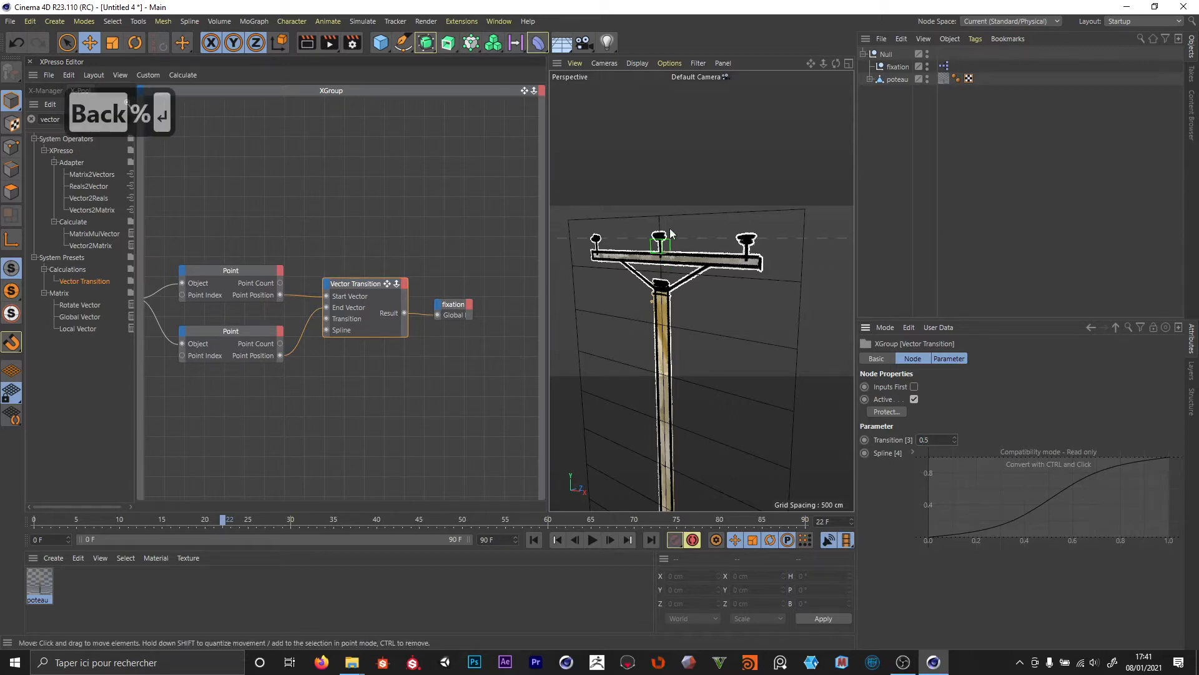
click(954, 440)
double_click(947, 440)
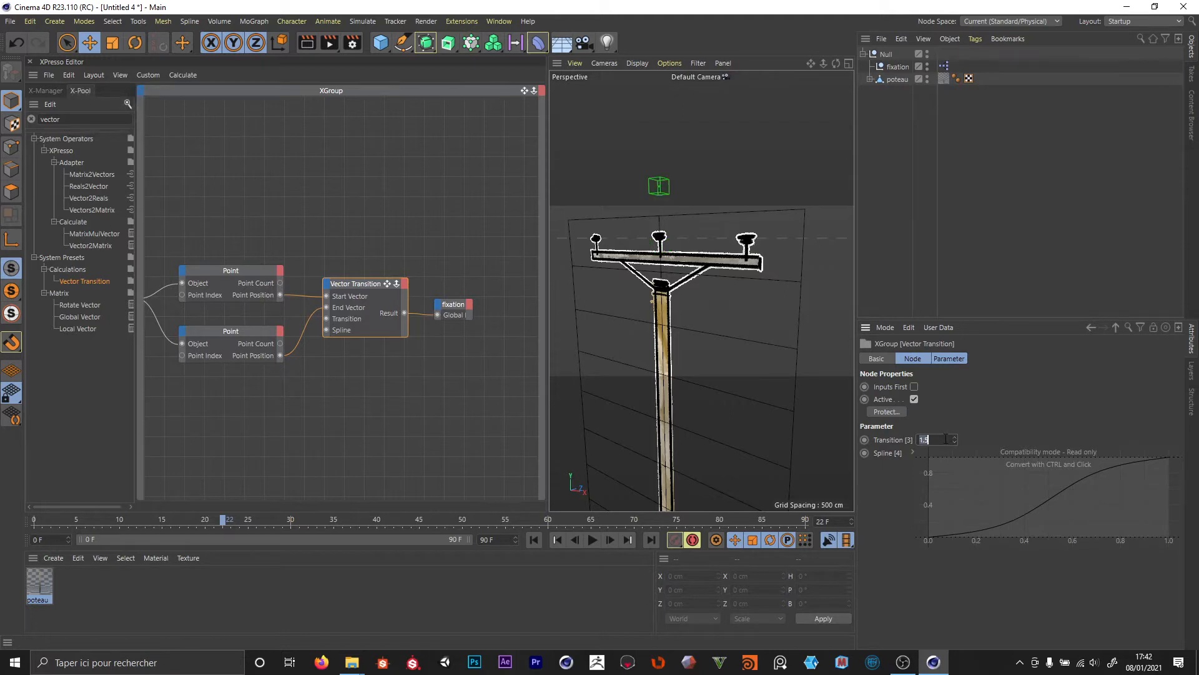
text(.4)
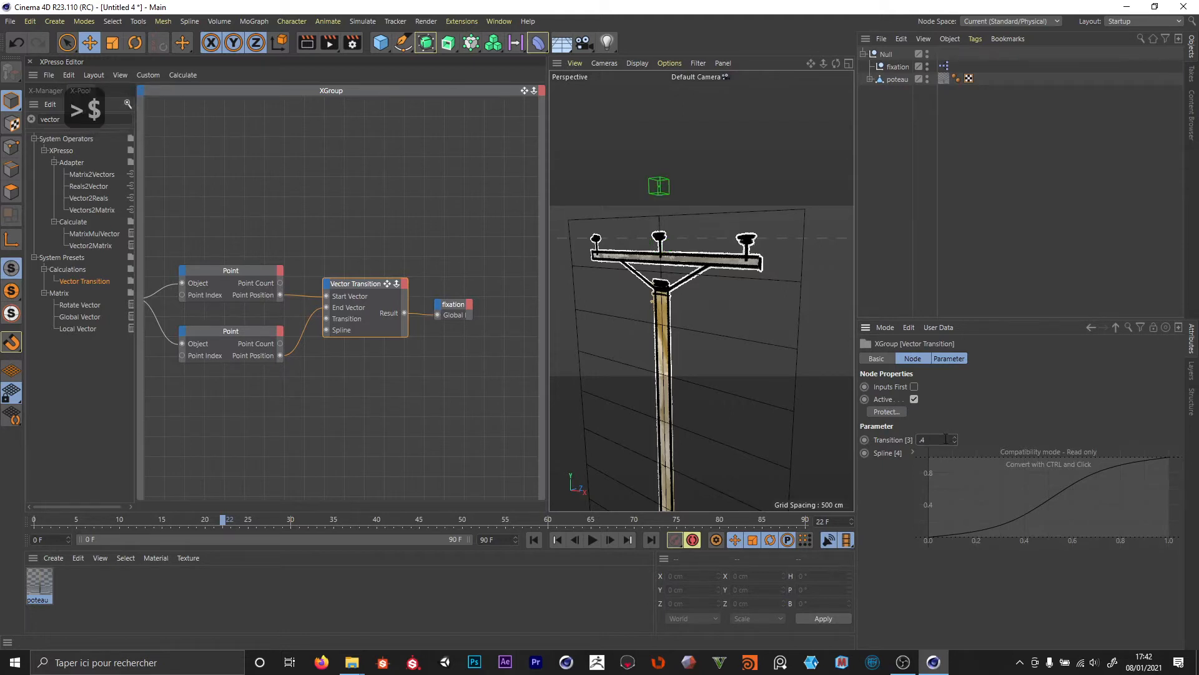
key(Return)
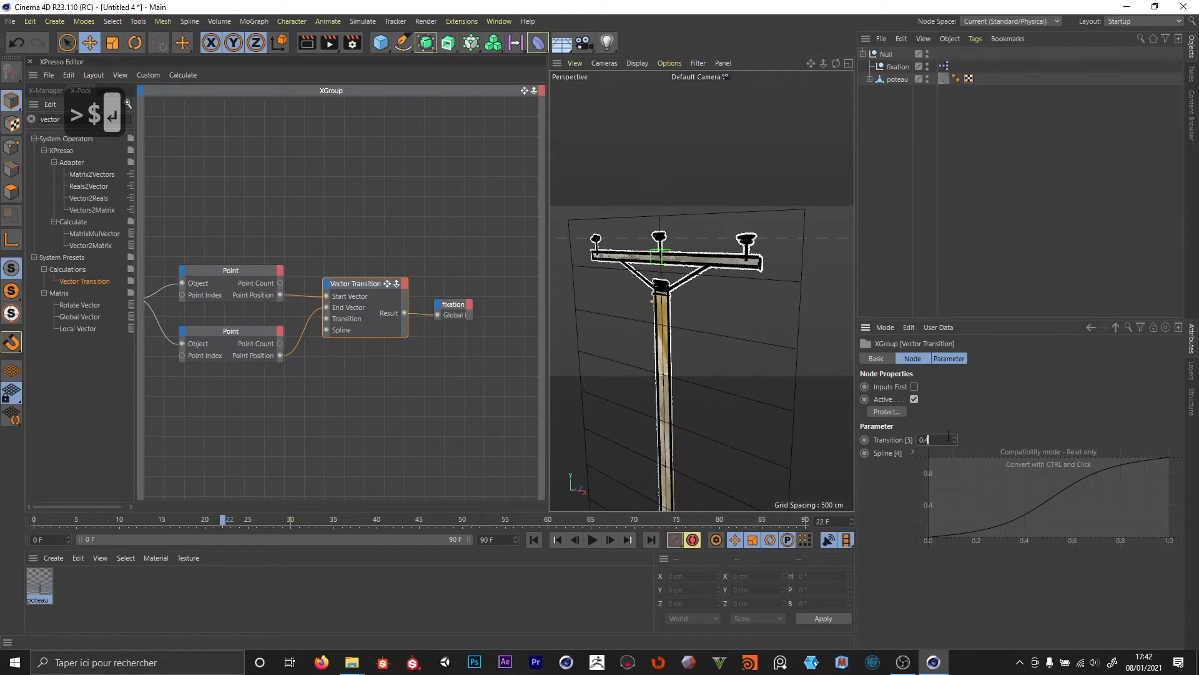
key(BackSpace)
text(6)
key(Return)
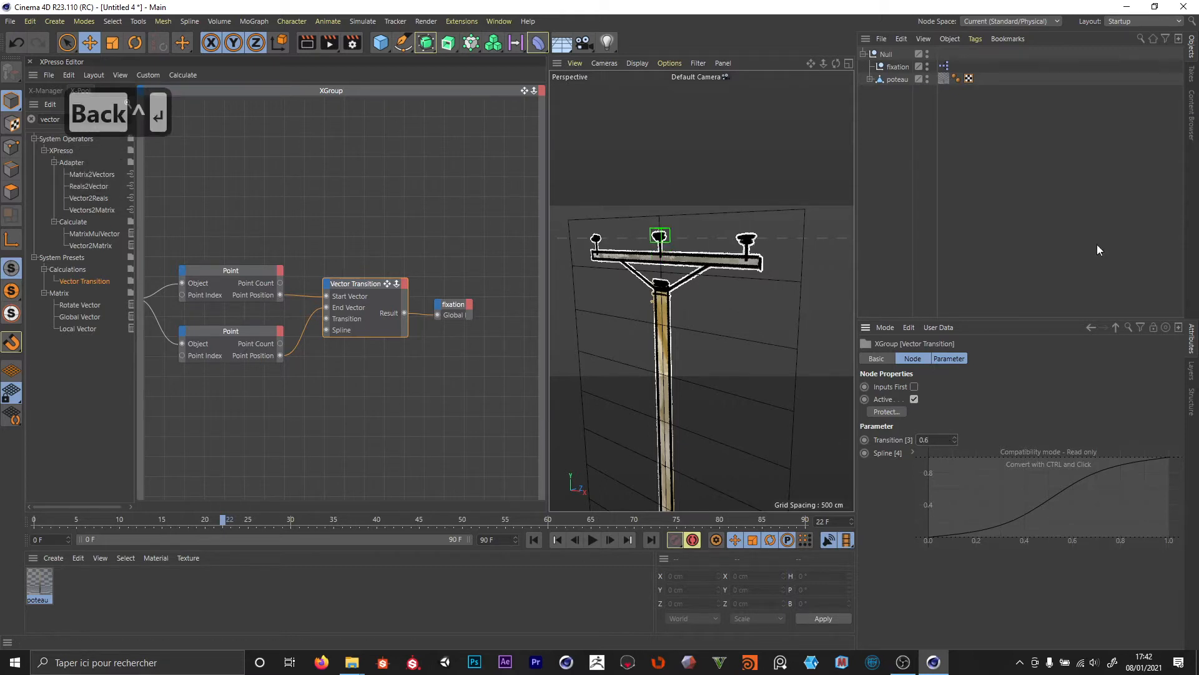
- Examine the null's alignment on the central insulator up close and play the animation from the start
scroll(682, 245, up, 10)
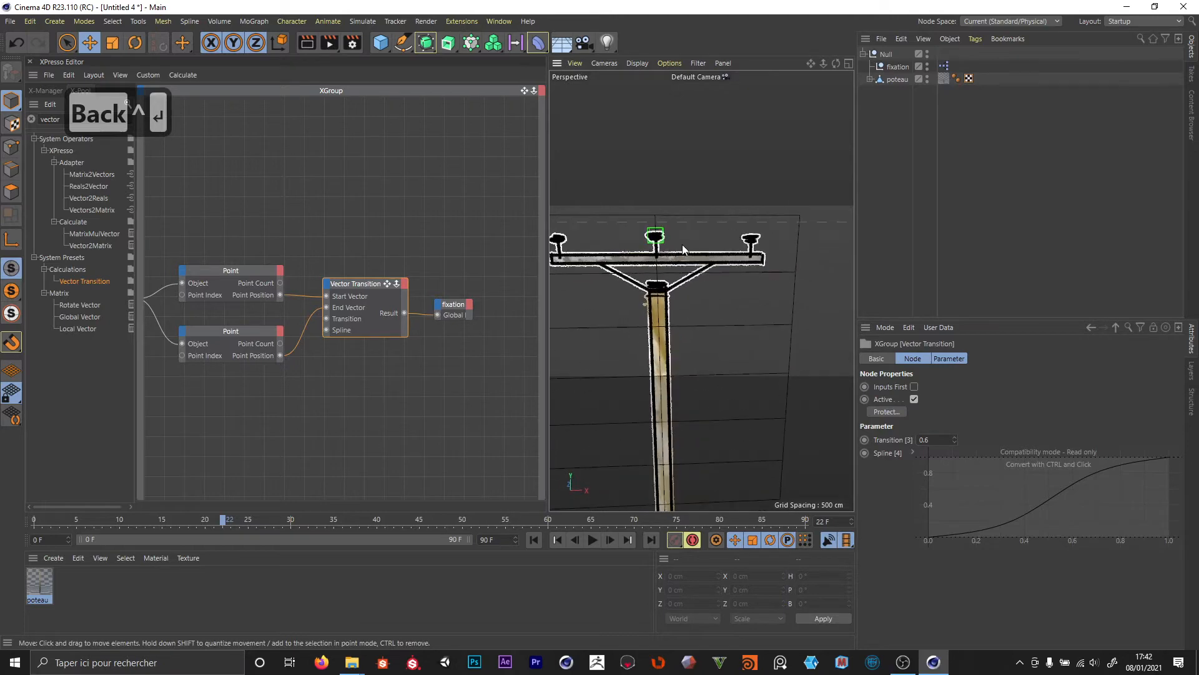
scroll(681, 228, down, 8)
scroll(680, 228, up, 4)
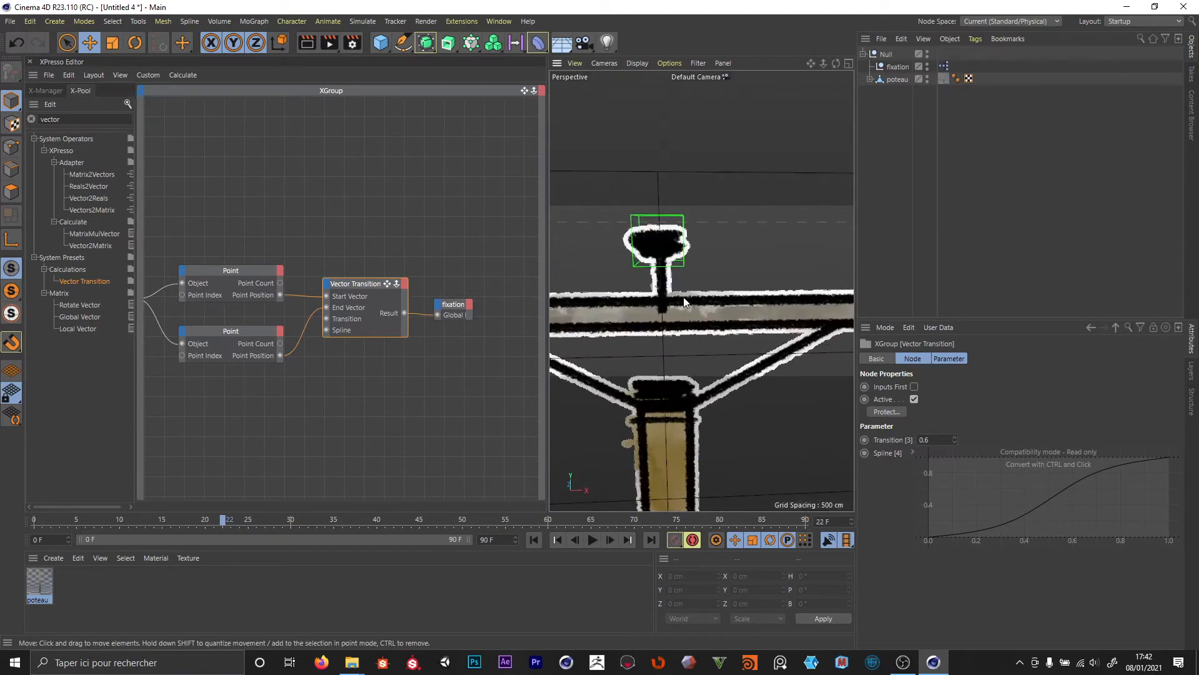
alt+drag(685, 300, 733, 320)
alt+right_drag(685, 253, 624, 266)
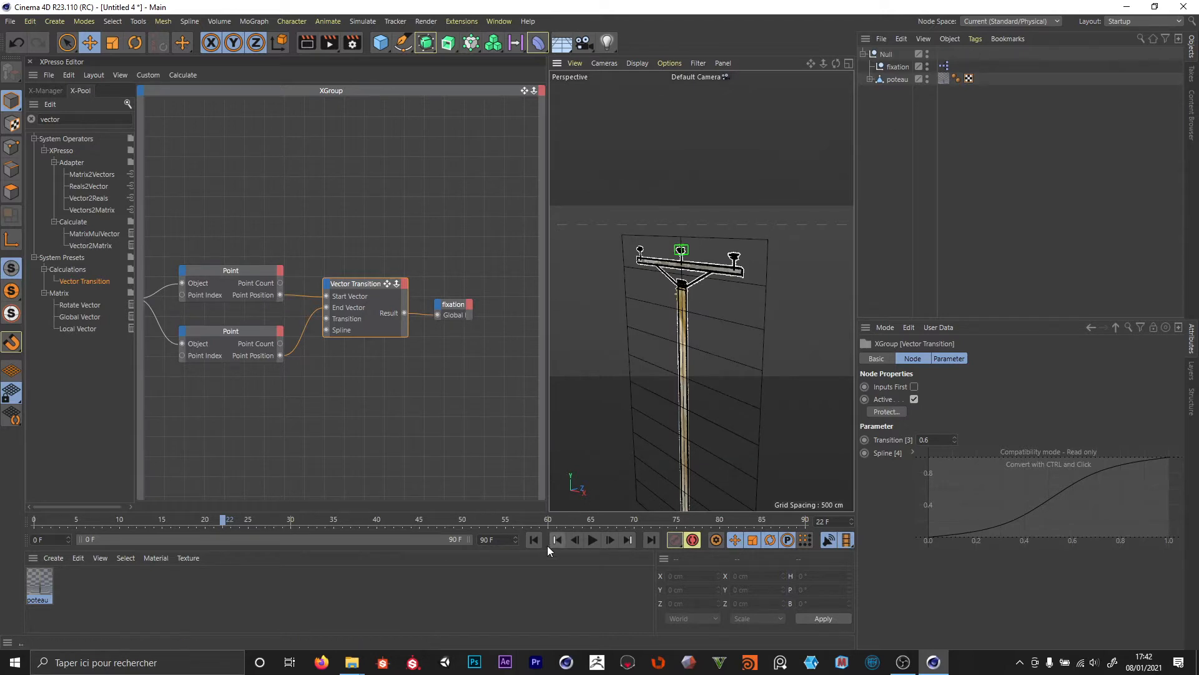
click(533, 541)
click(593, 541)
- Enable Use Deformed Points on both Point nodes, play the animation and return to frame 0
click(226, 272)
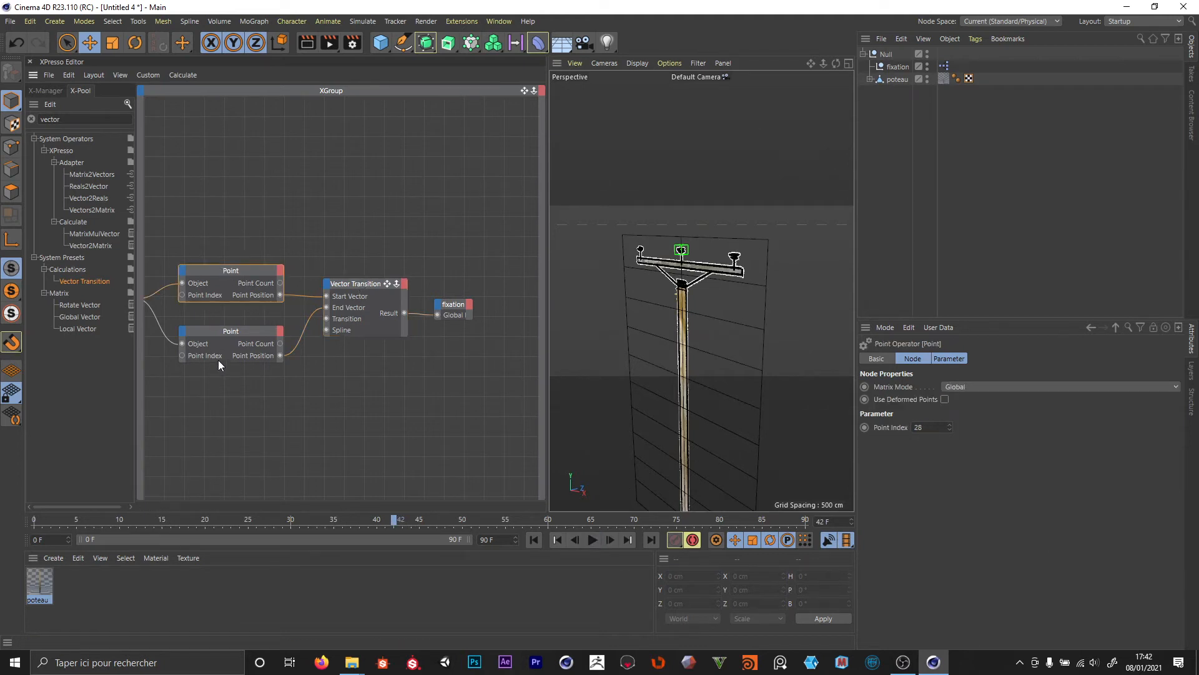
drag(222, 223, 261, 463)
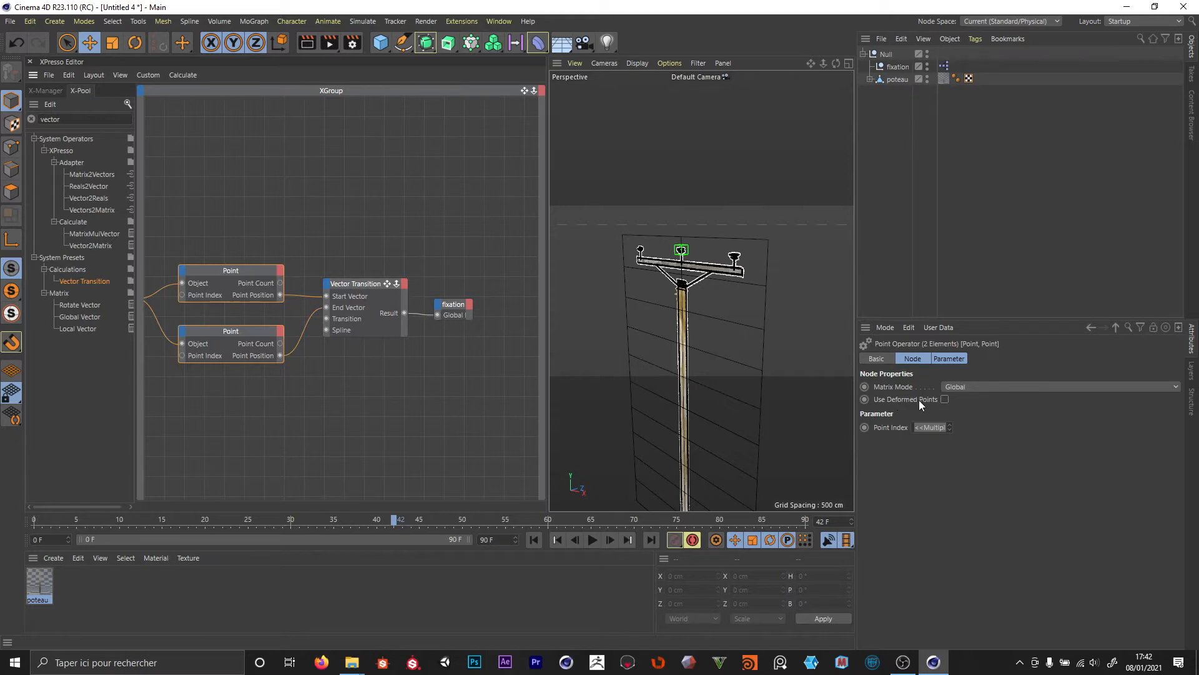
click(943, 398)
click(592, 540)
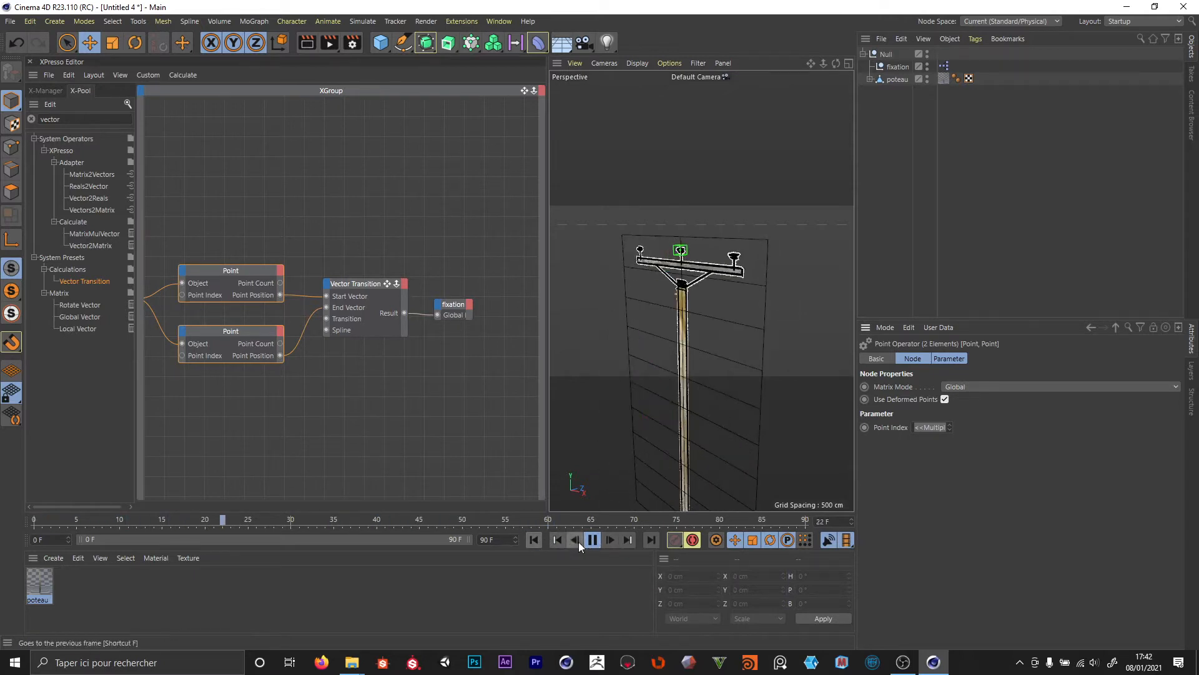
click(535, 540)
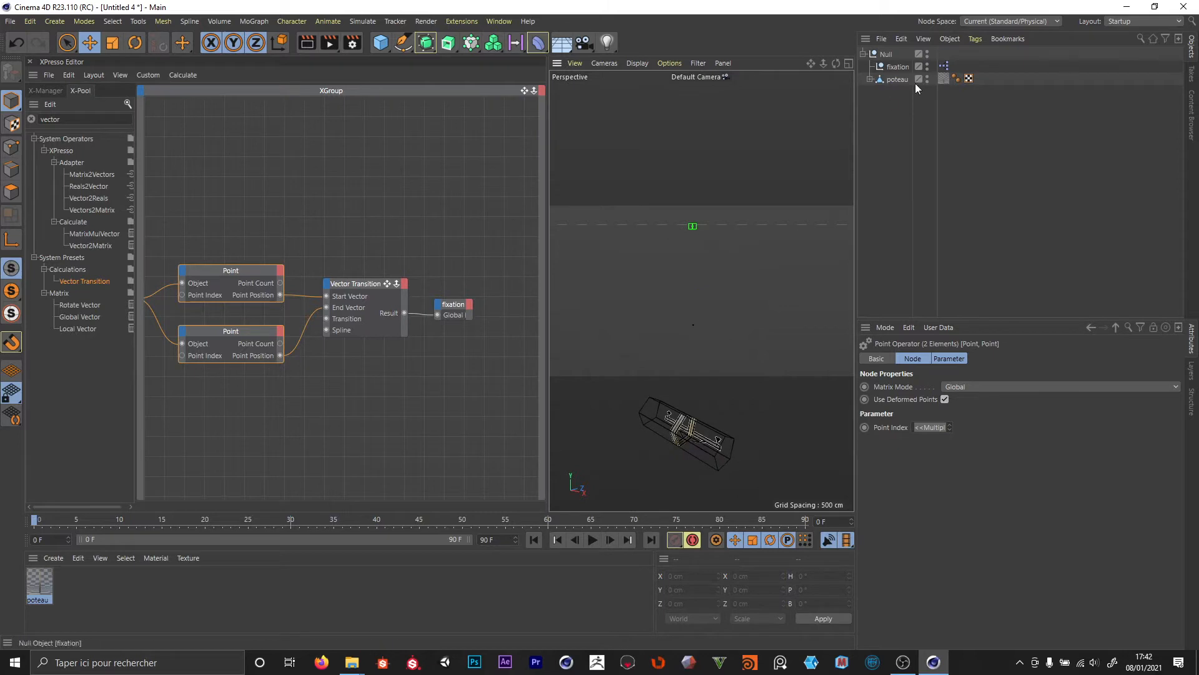
- Set the priority of fixation's XPresso tag to Generators
click(945, 66)
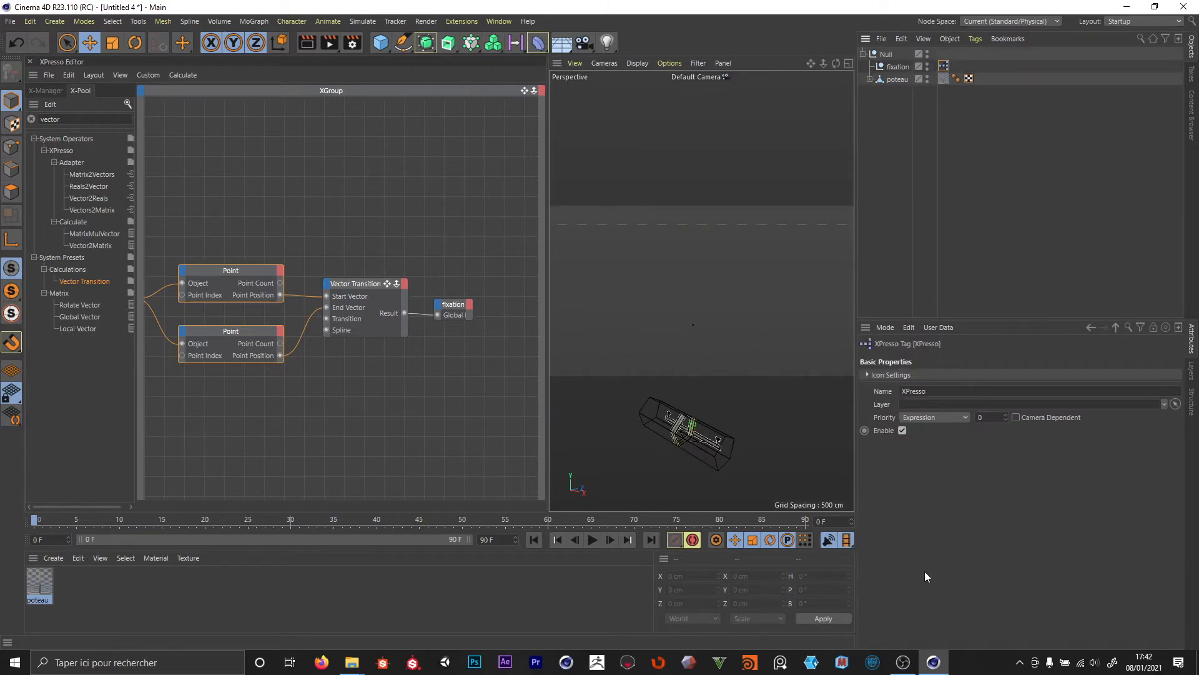
click(955, 417)
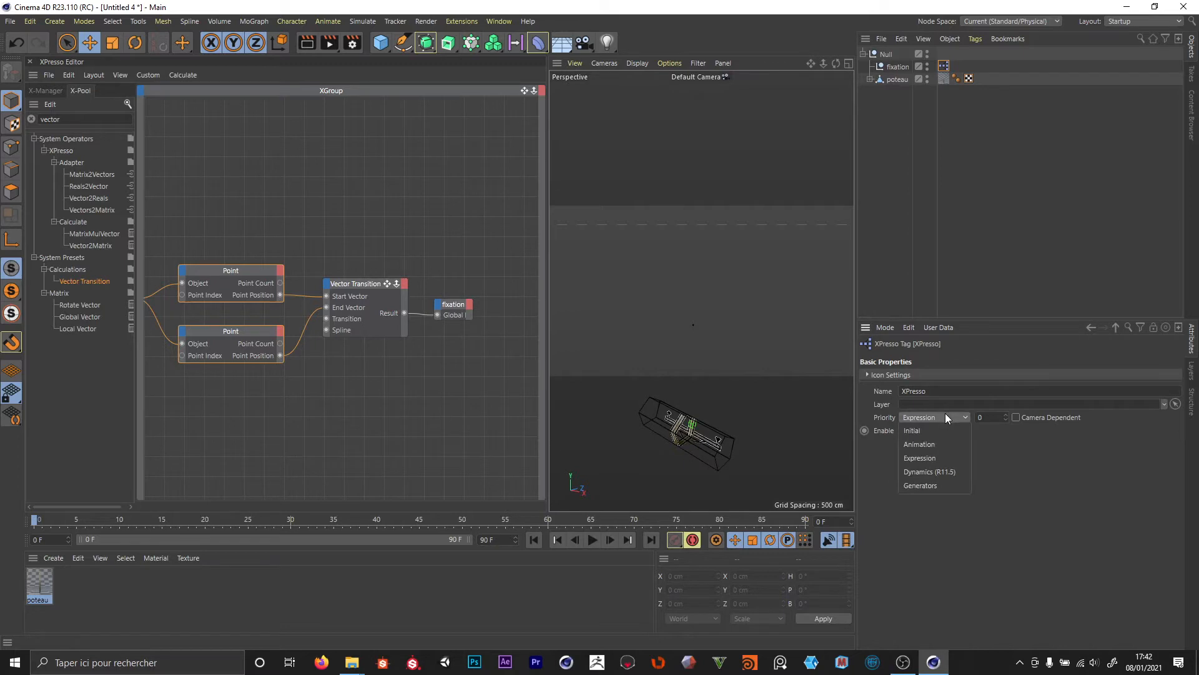
click(931, 485)
- Play the unrolling animation, return to frame 0 and examine the null's placement on the rolled-up pole
click(592, 539)
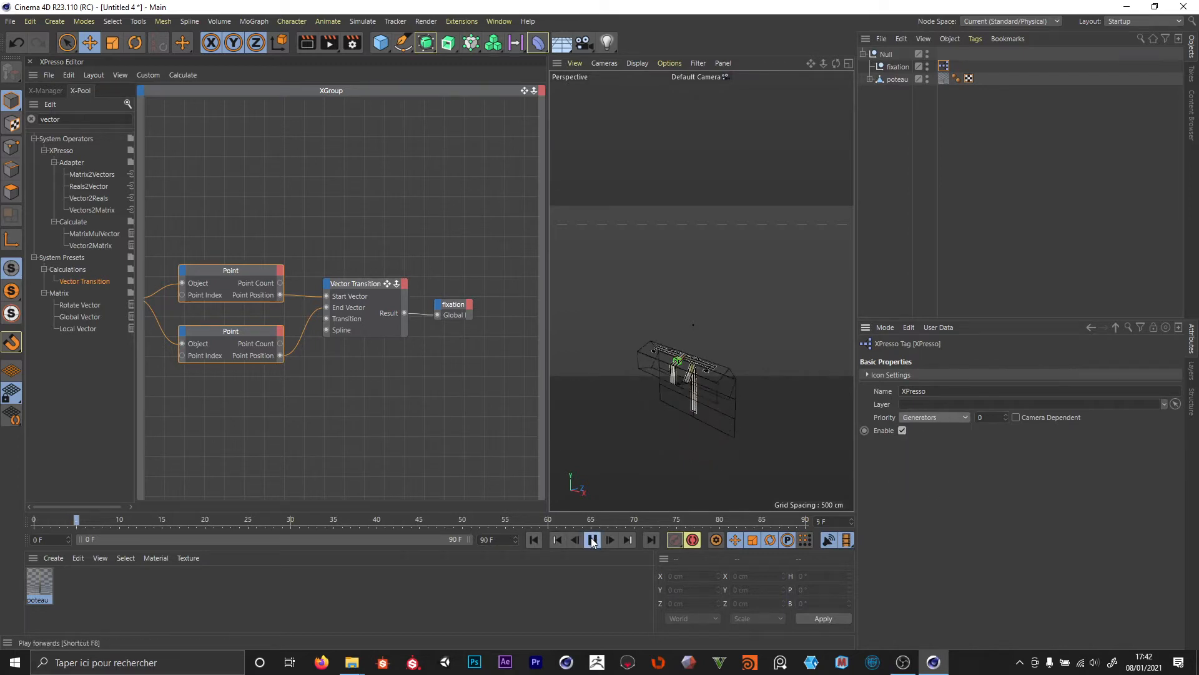
click(592, 538)
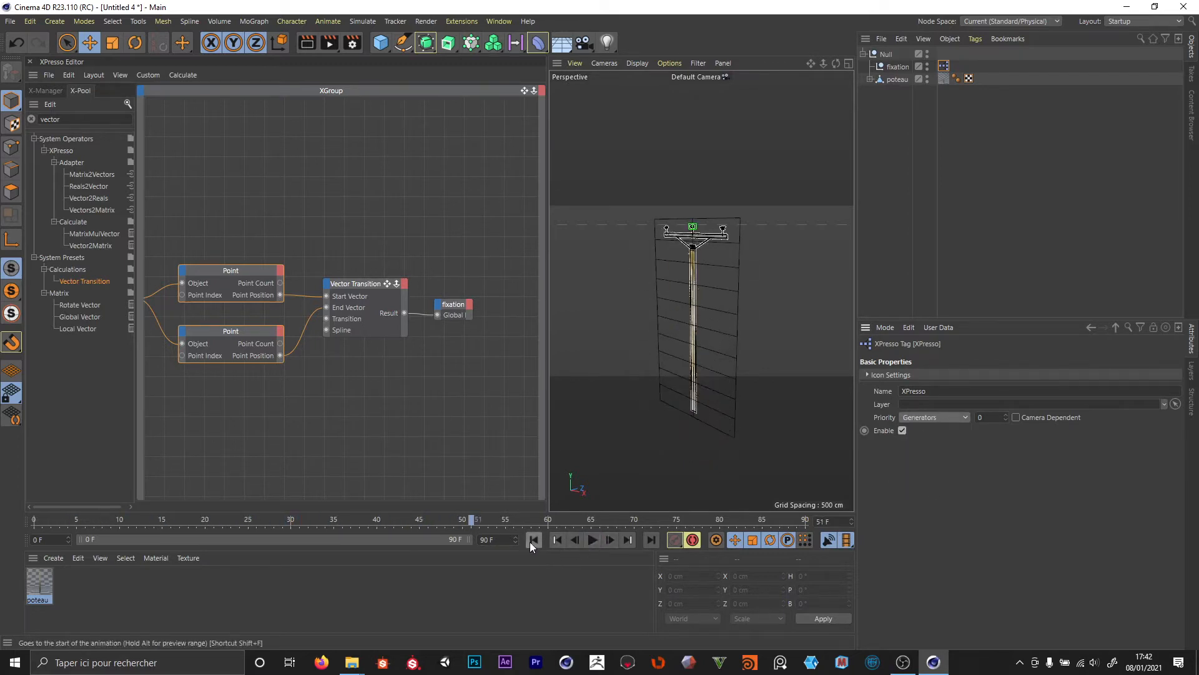
click(534, 540)
scroll(661, 383, up, 5)
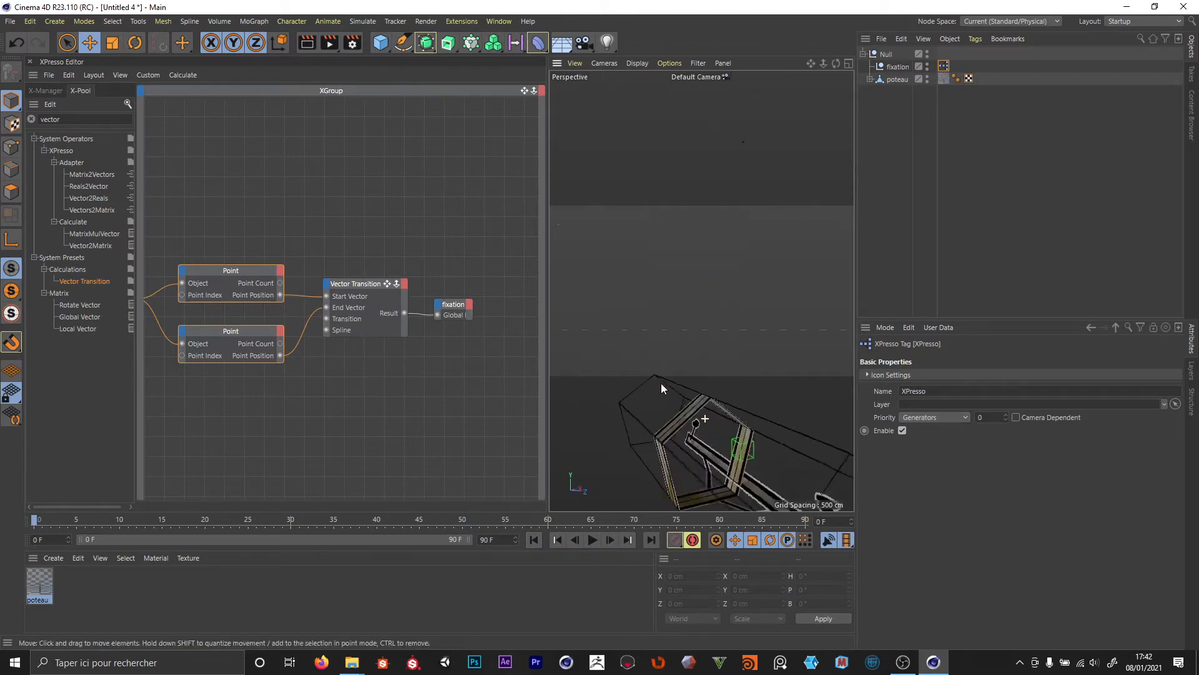
alt+drag(709, 396, 668, 296)
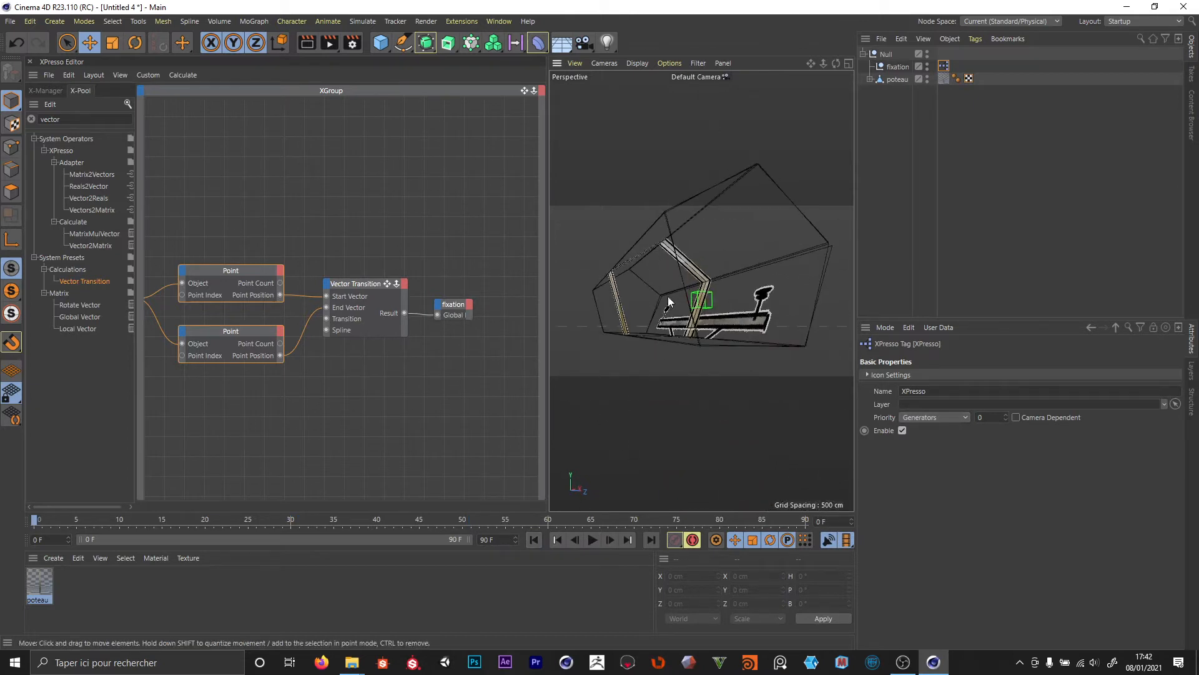
- Play the animation from frame 0, watch the fixation null follow the unrolling pole, and stop playback
click(594, 541)
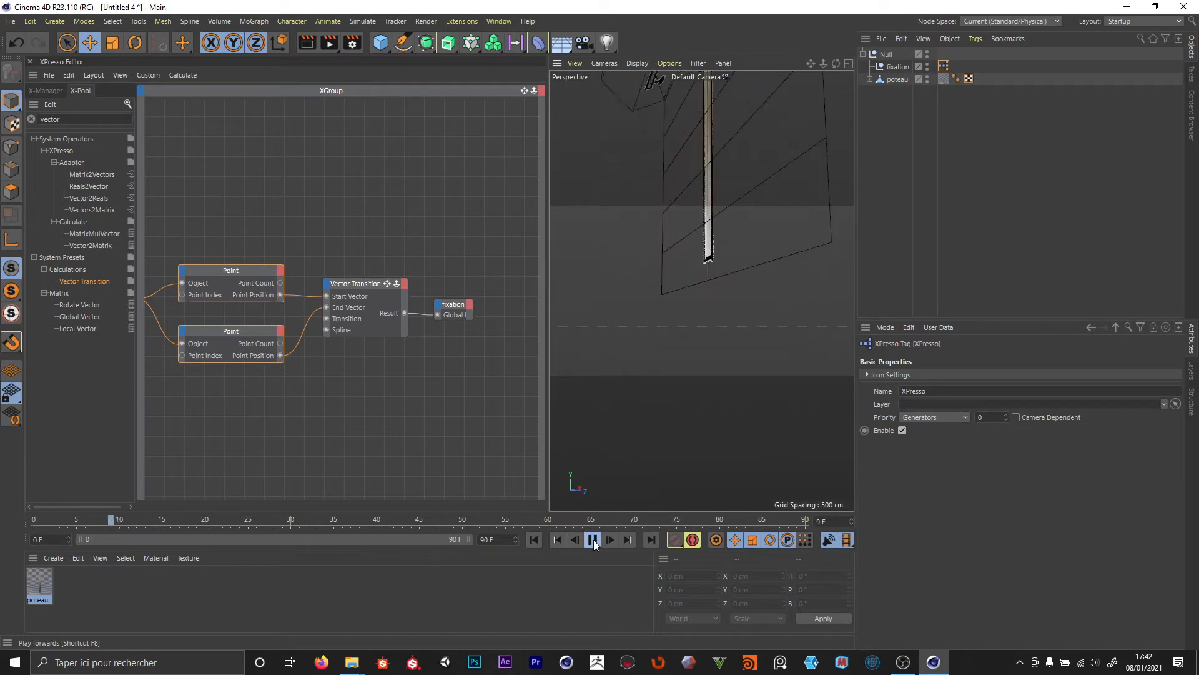
alt+drag(737, 275, 695, 370)
click(593, 539)
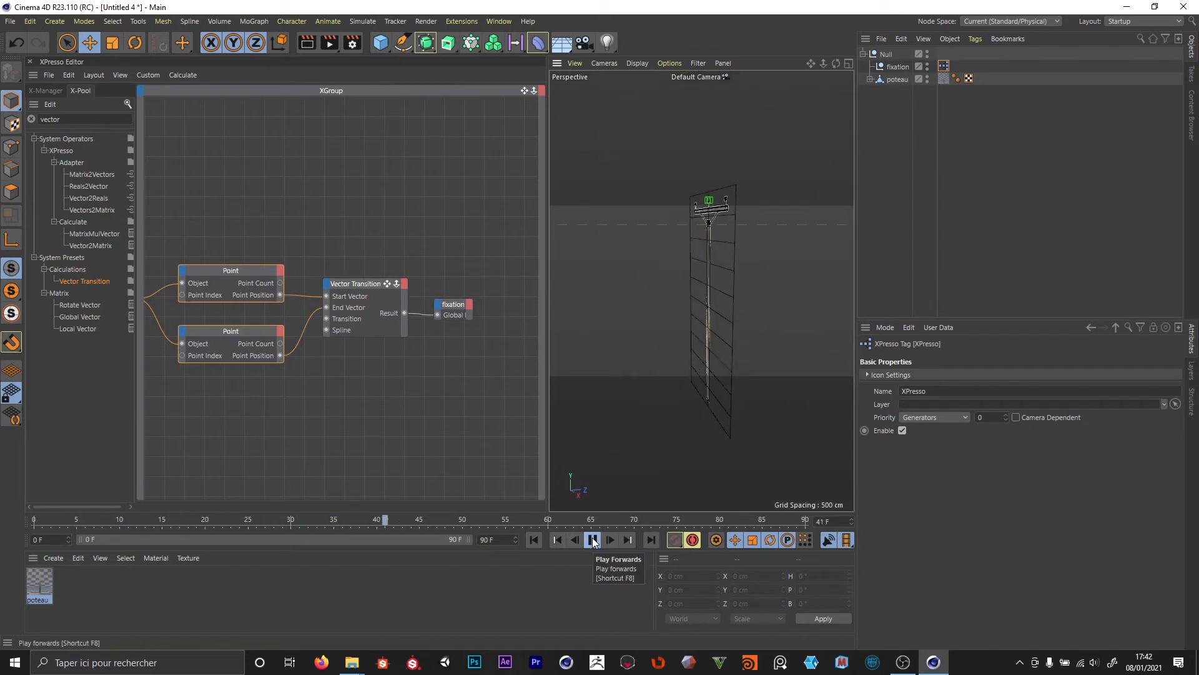
click(593, 540)
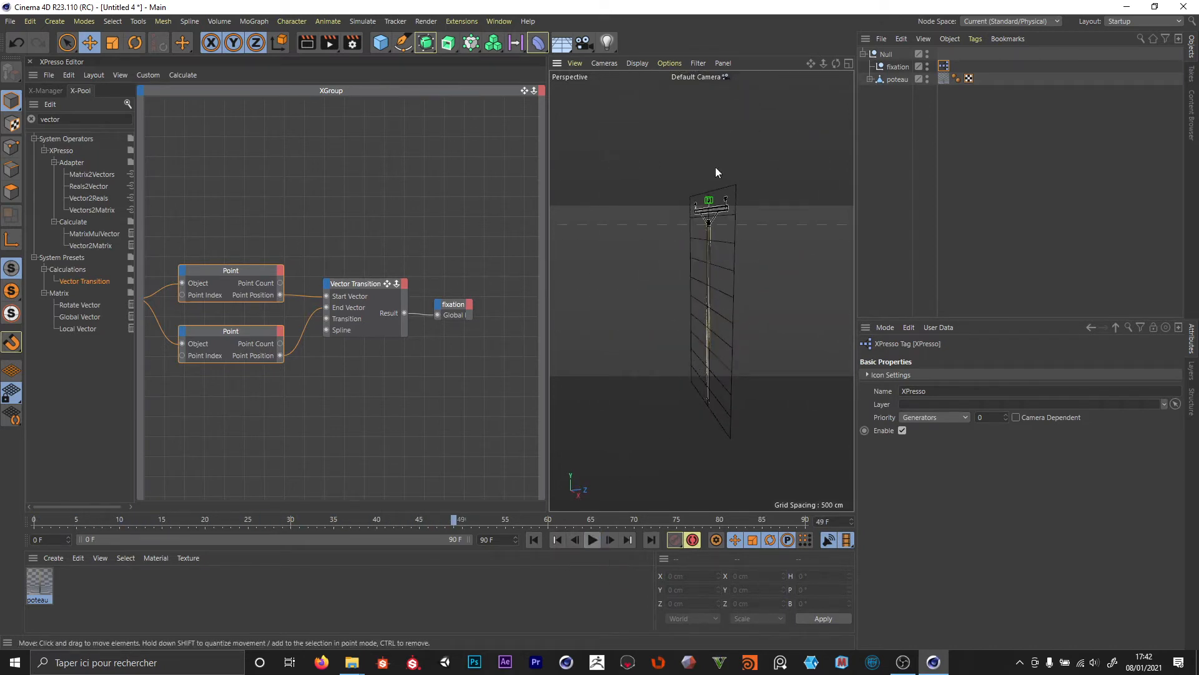
- Close the XPresso editor and rename the pole's parent null as "poteau 1"
click(30, 62)
alt+right_drag(343, 301, 299, 302)
alt+drag(299, 302, 492, 225)
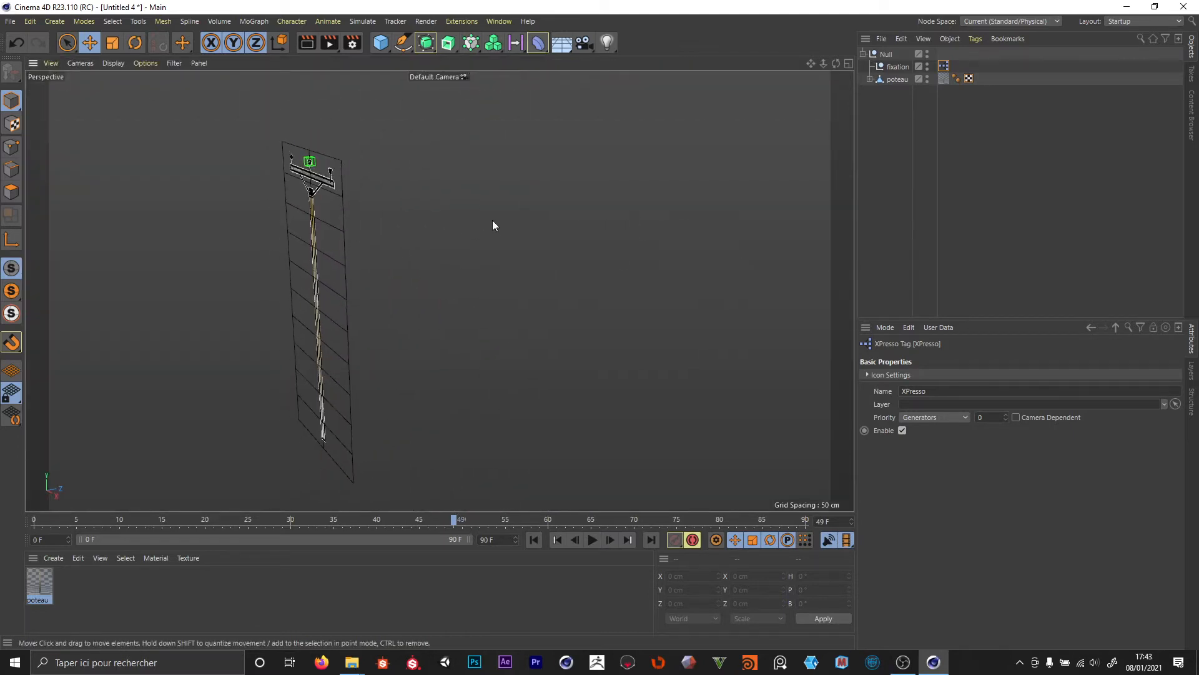
click(864, 204)
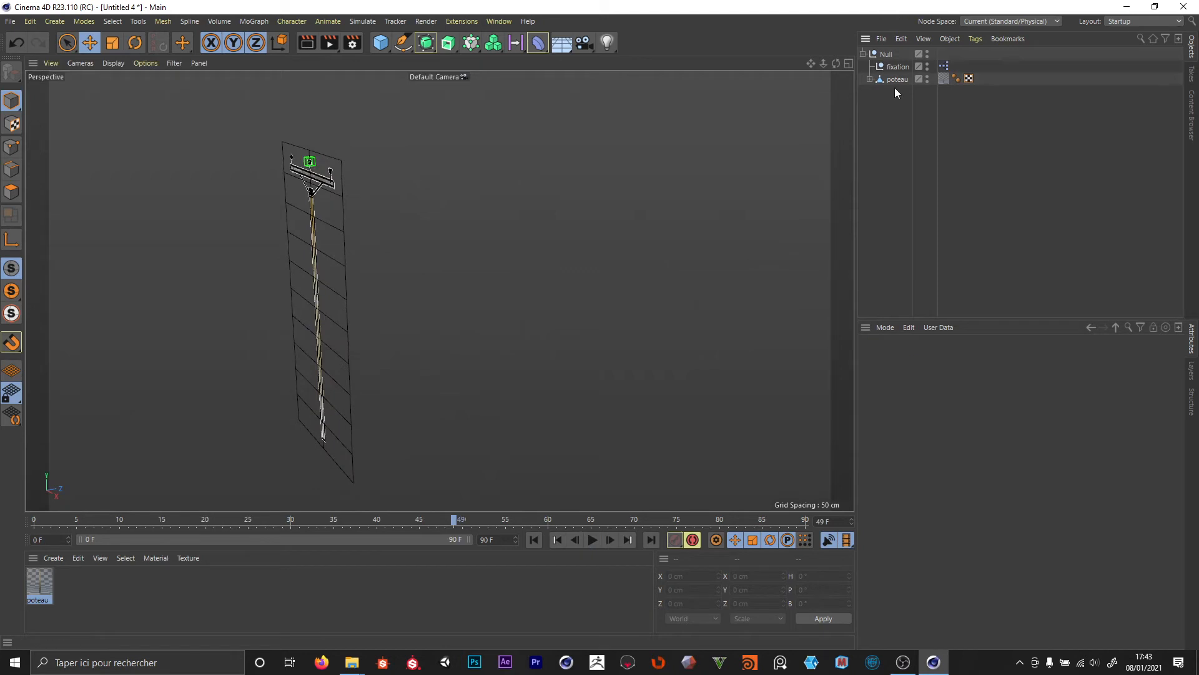
double_click(886, 54)
text(po)
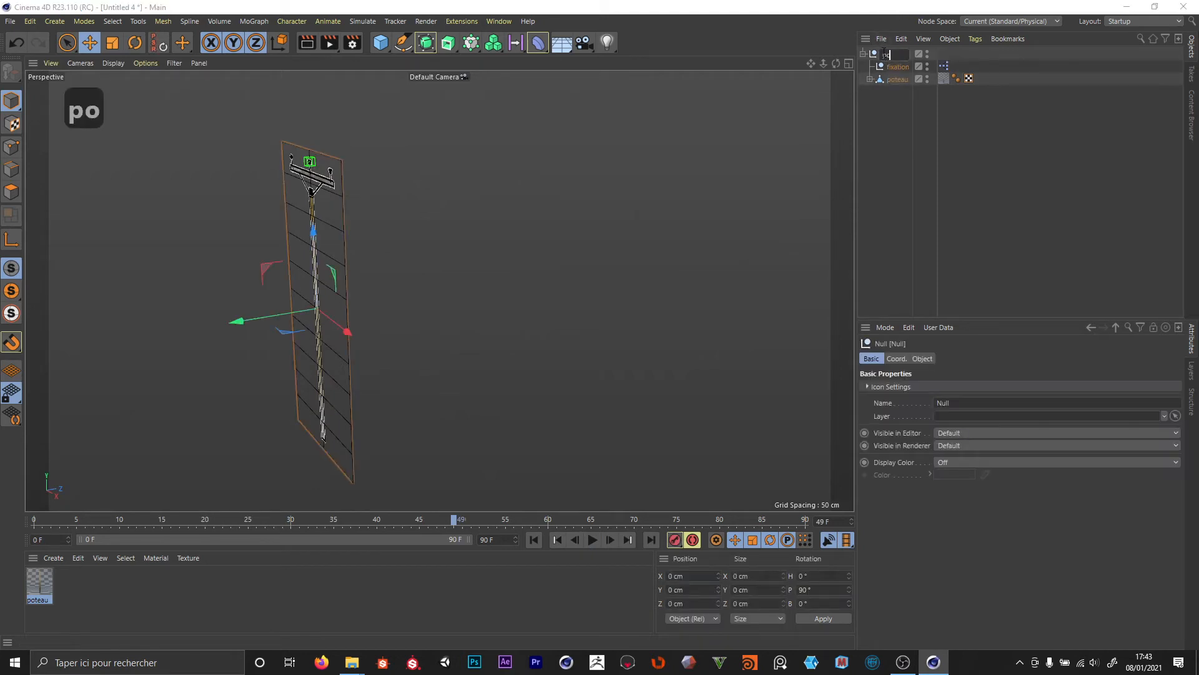
text(teau 1)
key(Return)
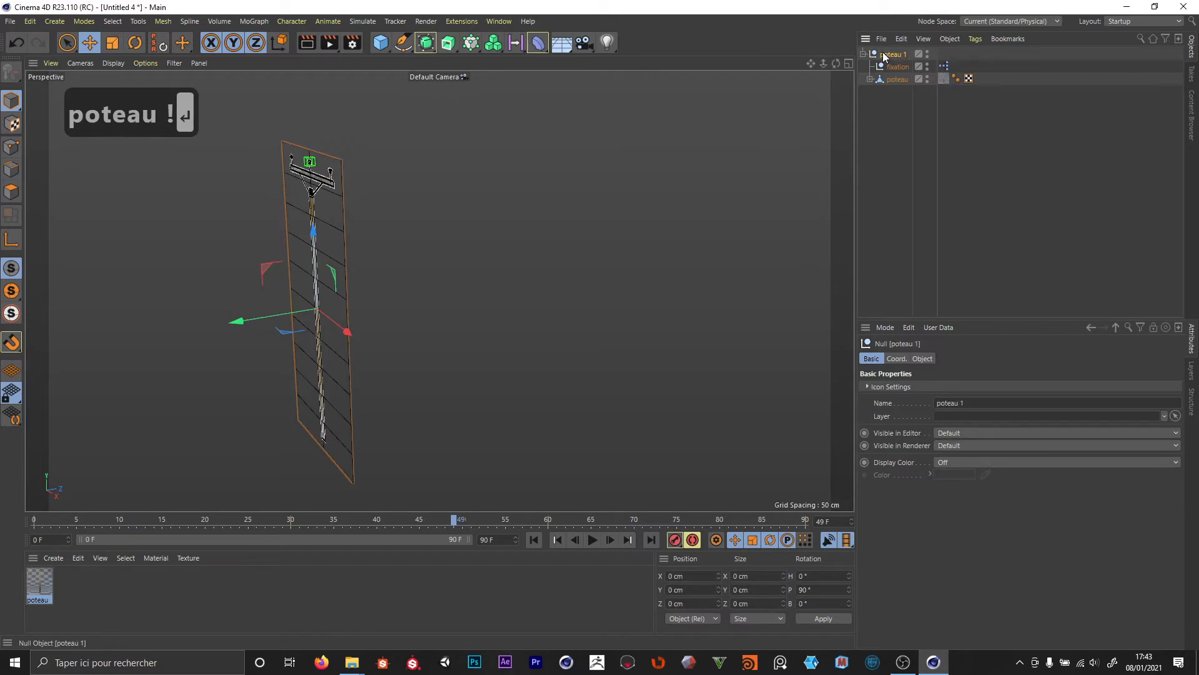
- Duplicate the poteau 1 hierarchy and rename the copy as "poteau 2"
ctrl+drag(884, 54, 883, 159)
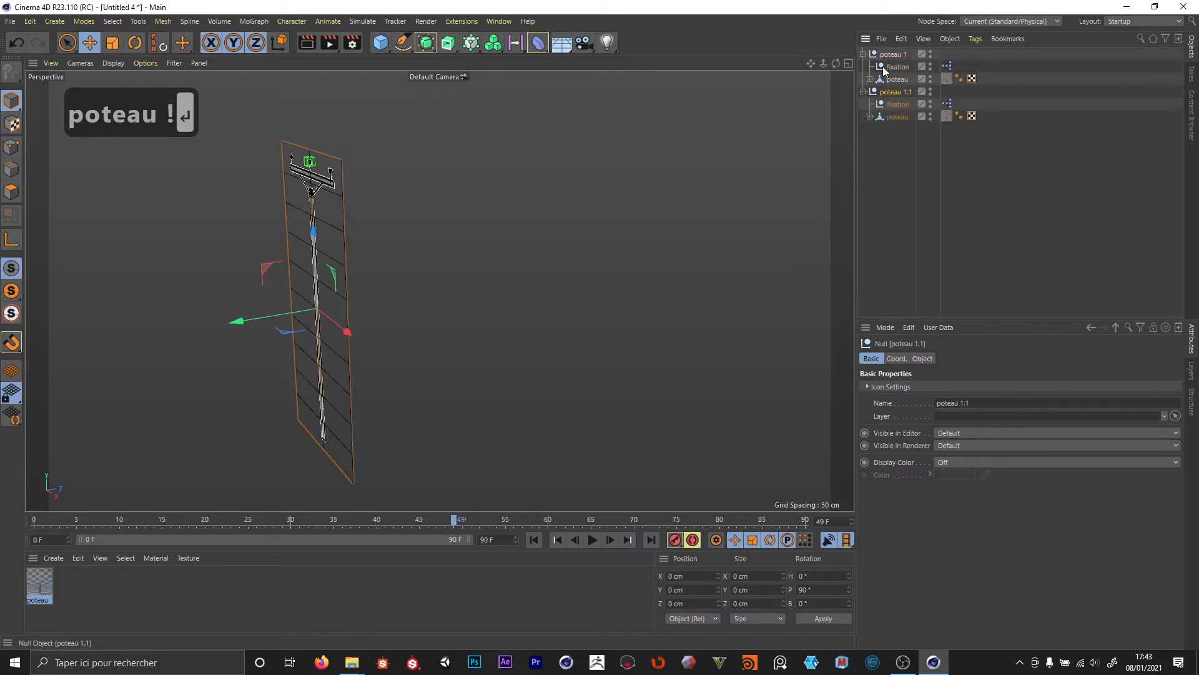
click(863, 54)
double_click(893, 67)
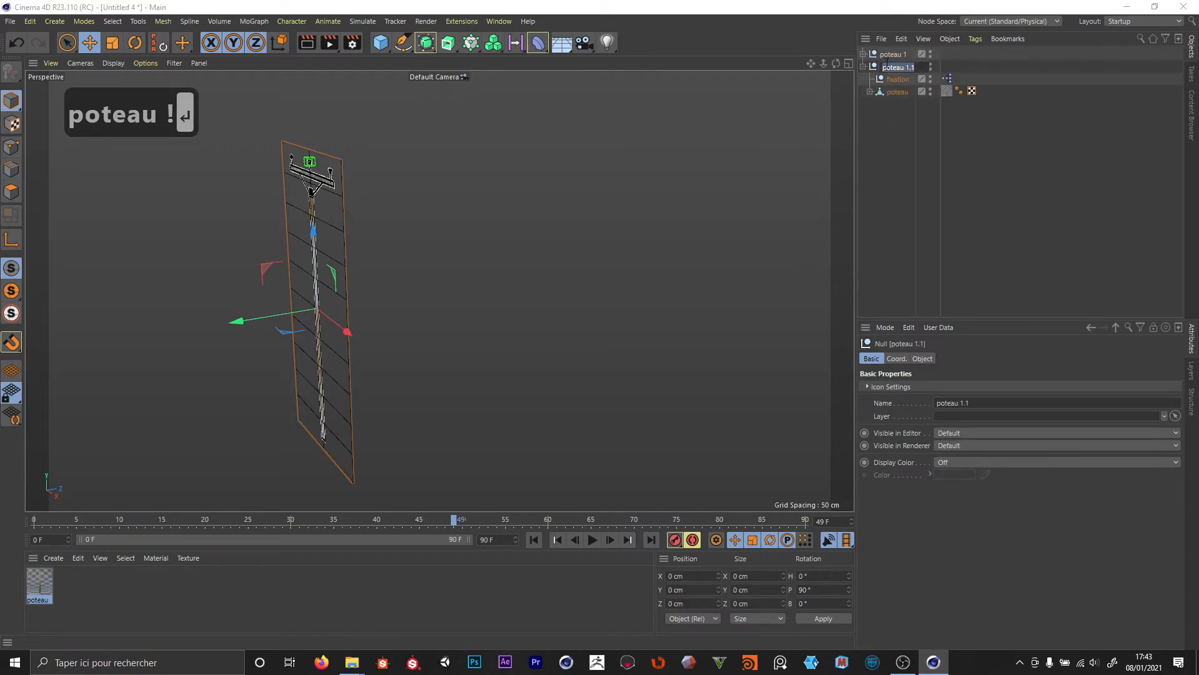
key(Right)
key(BackSpace)
key(BackSpace)
key(BackSpace)
text(2)
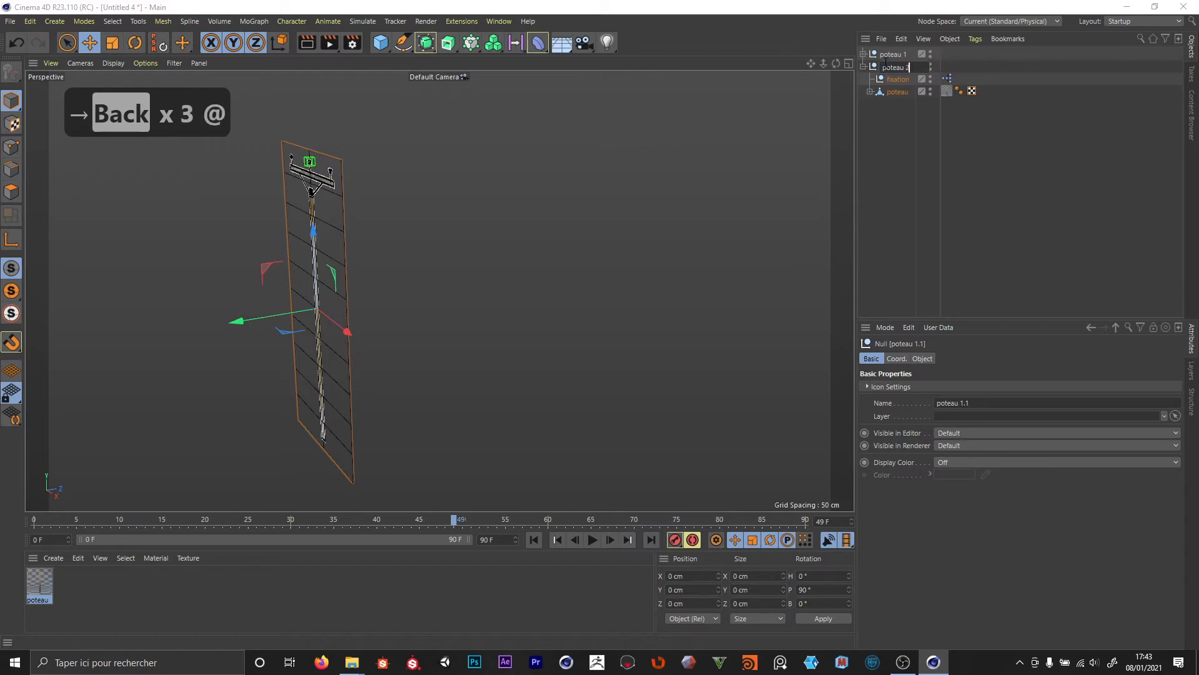
key(Return)
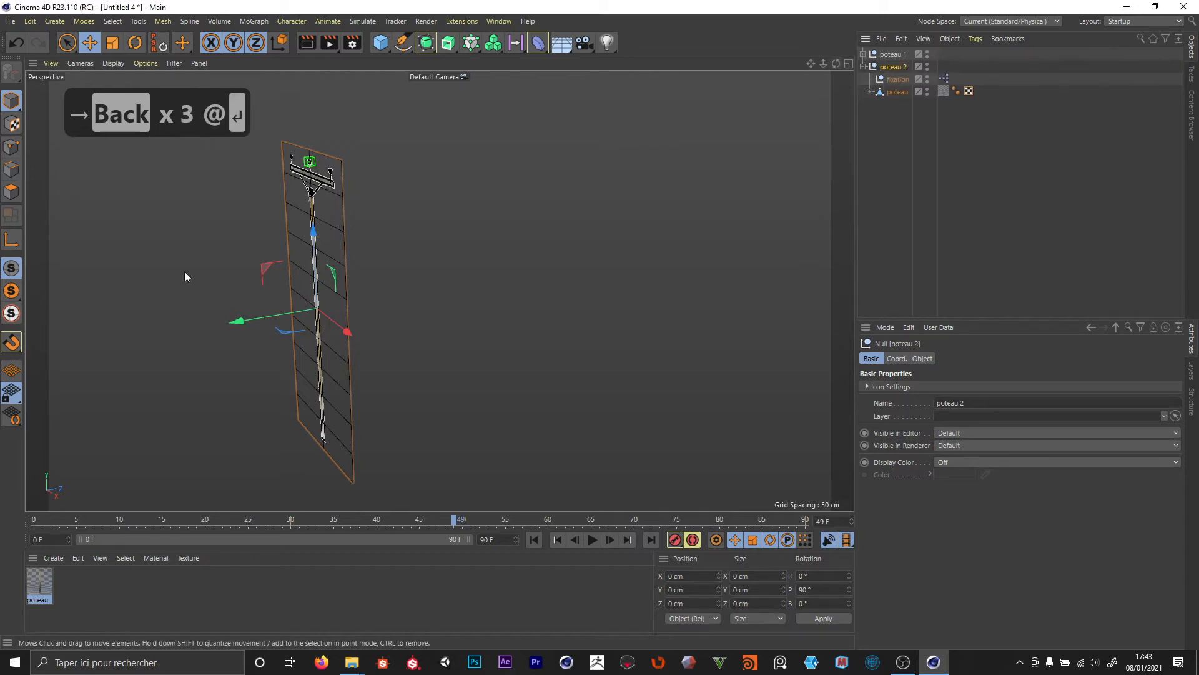
- Try moving the poteau 2 null away from the first pole to a Z position of 1000 cm
click(900, 360)
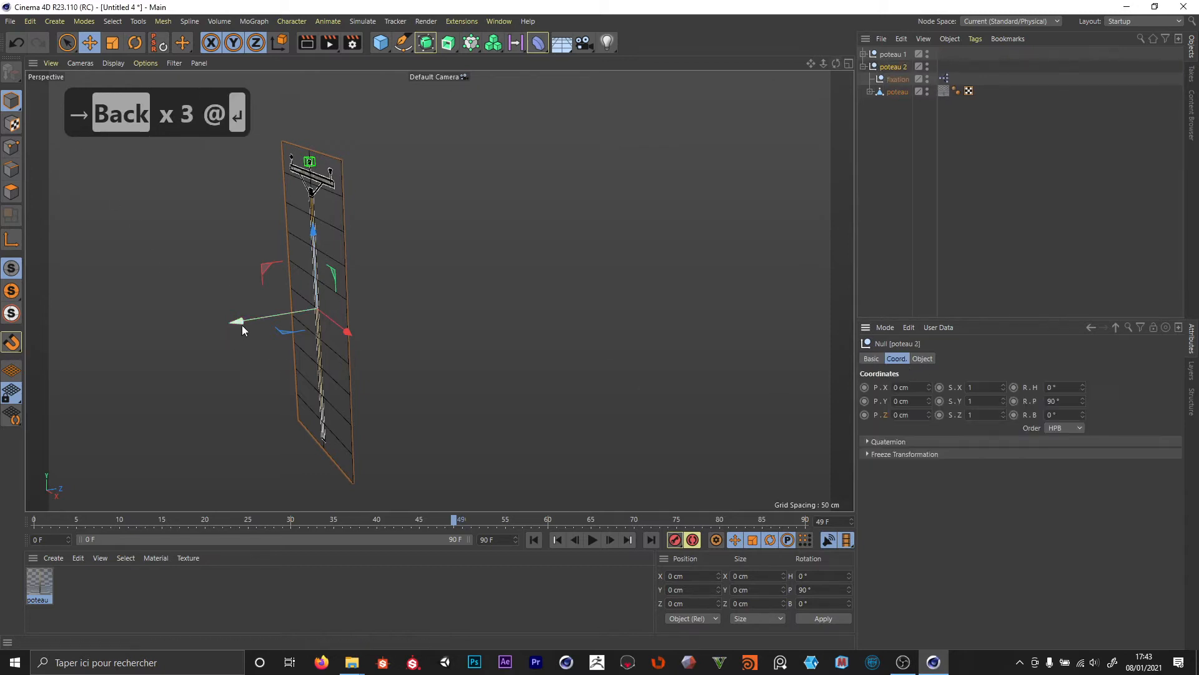
drag(242, 322, 536, 311)
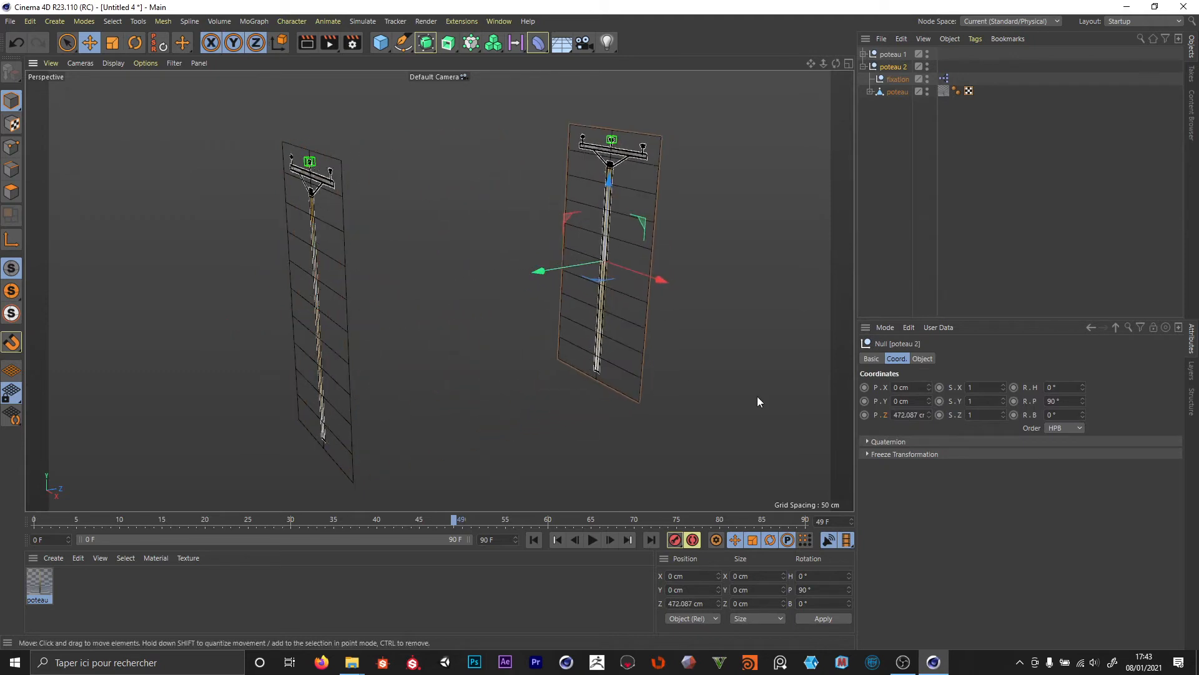
click(904, 413)
text(1000)
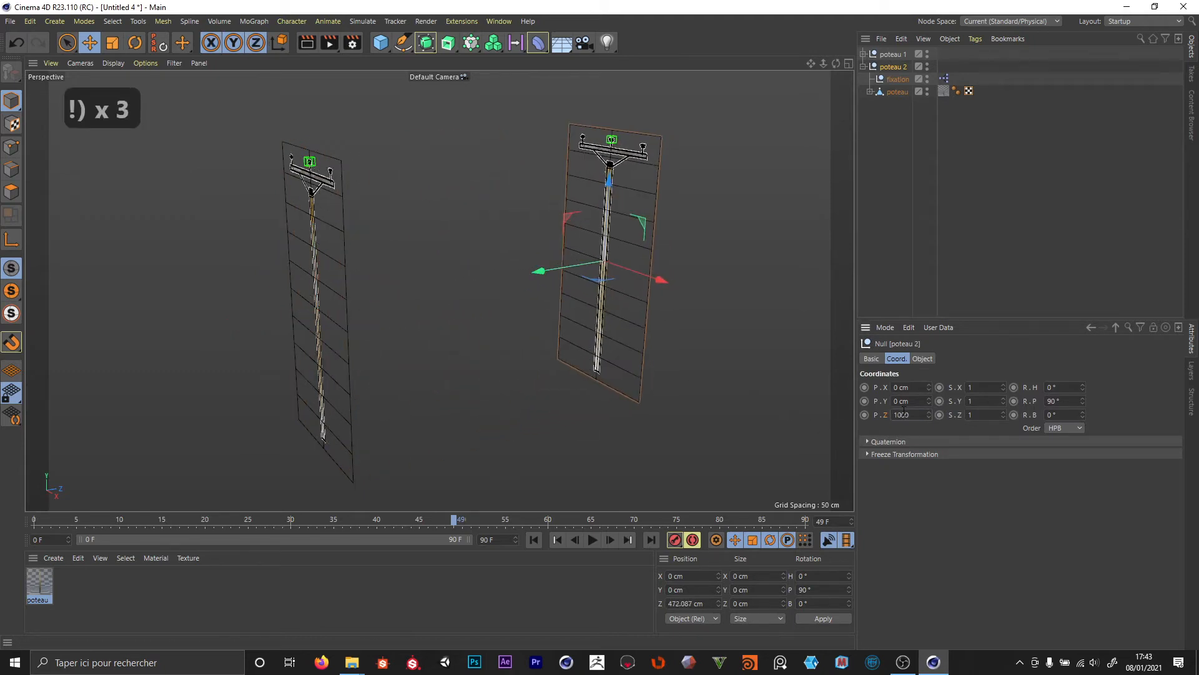
key(Return)
- Bring the poteau 2 null closer to the first pole and set its Z position to 650 cm
scroll(406, 253, down, 4)
alt+drag(491, 274, 585, 303)
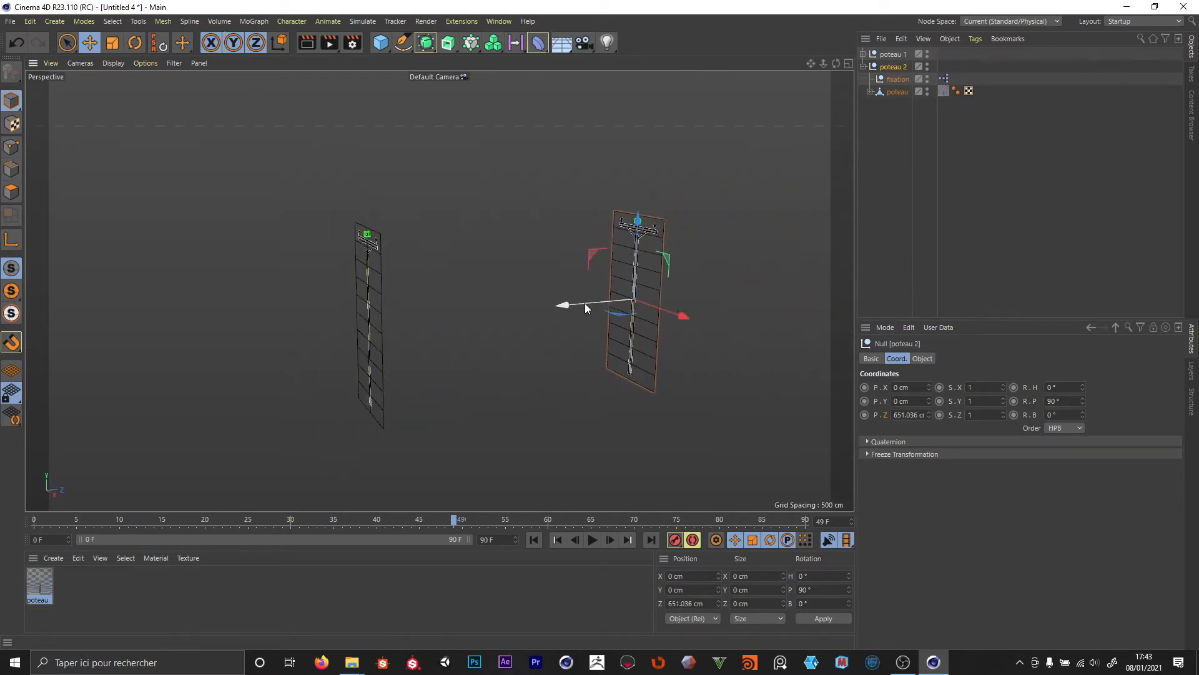
double_click(905, 414)
text(650)
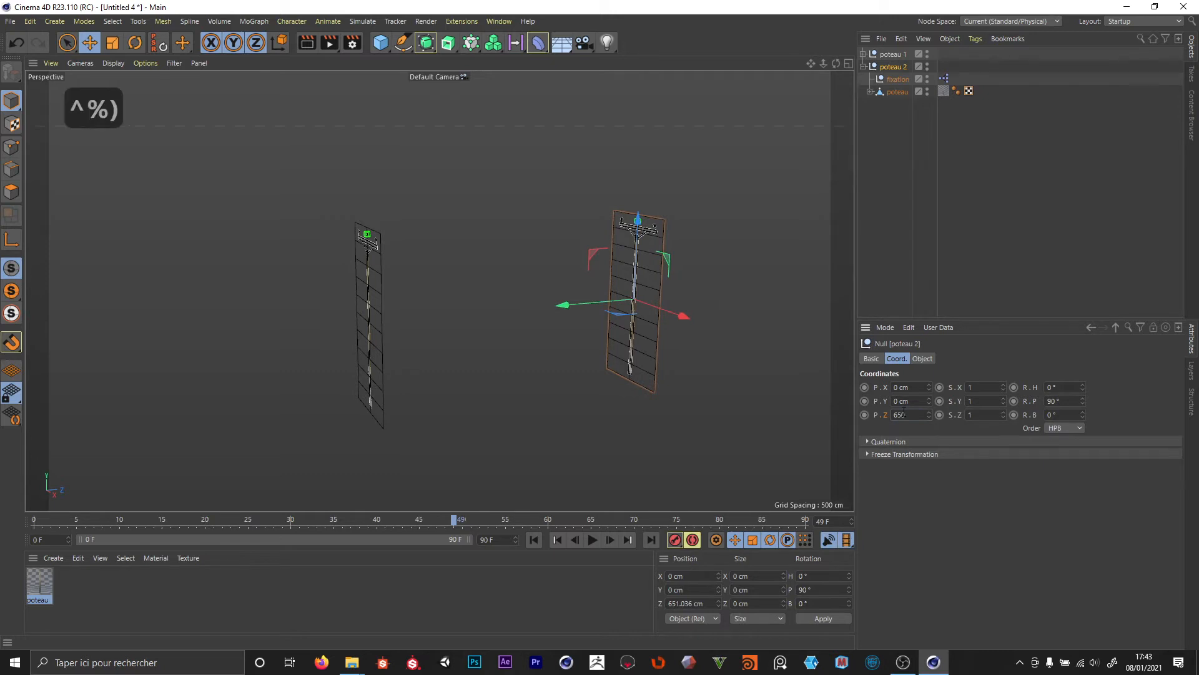
key(Return)
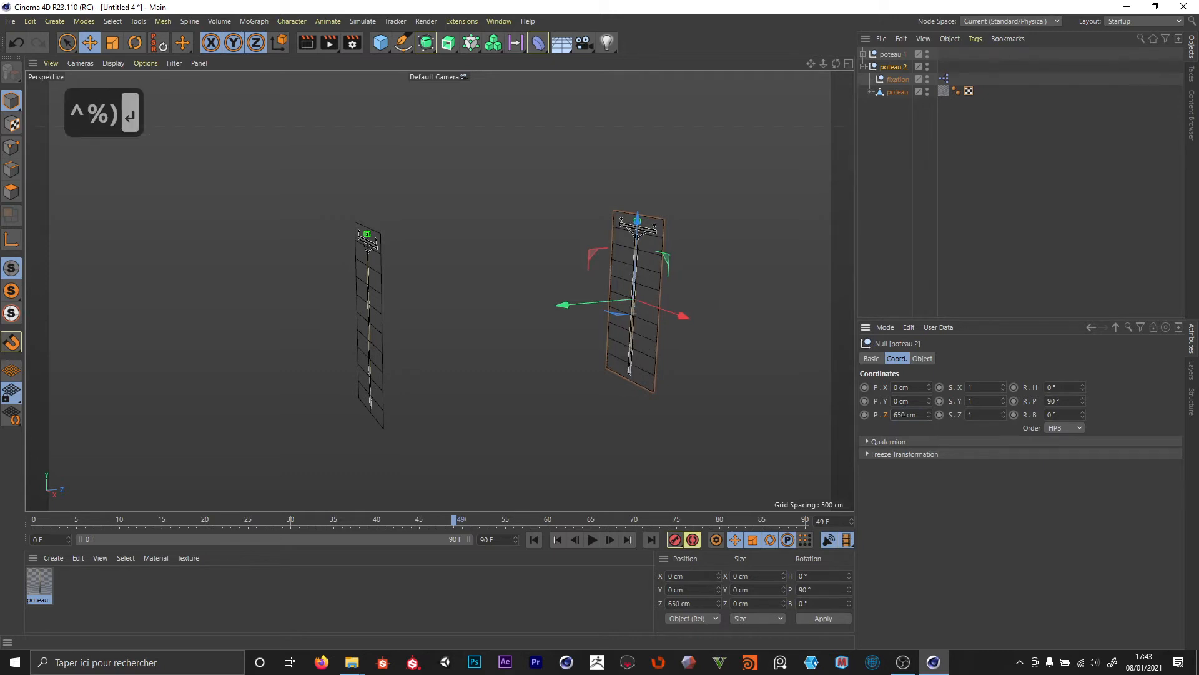
click(909, 302)
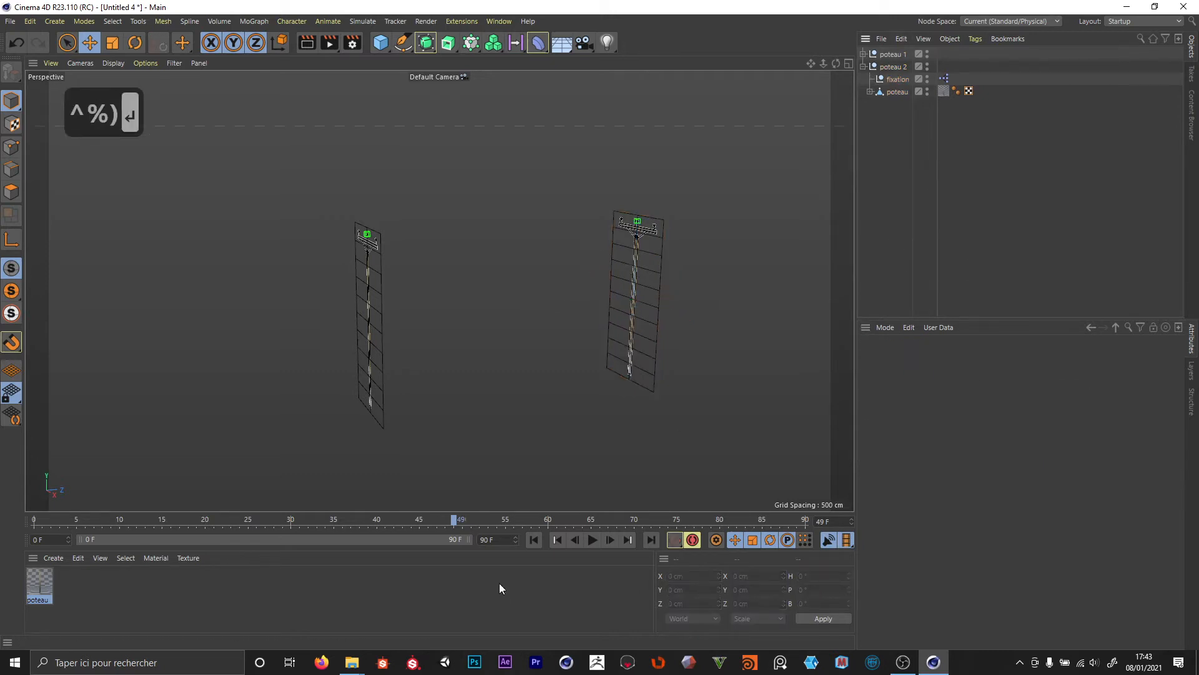
- Return to frame 0 and play the animation to watch both poles unroll
click(534, 540)
click(591, 540)
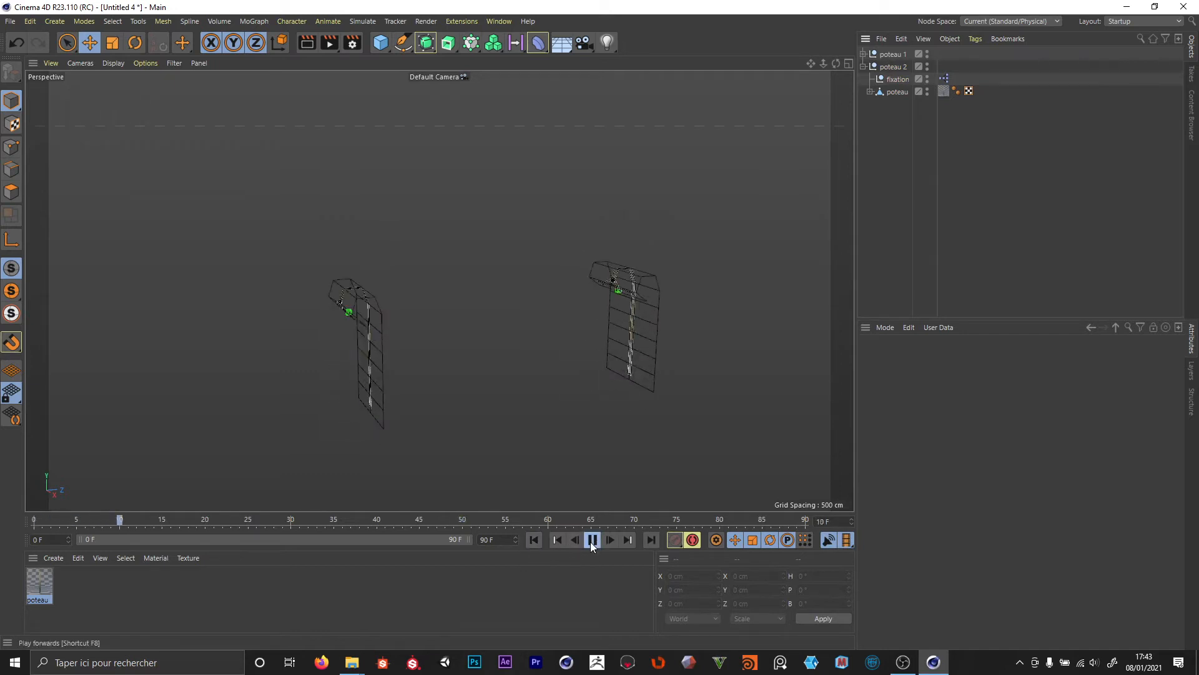
click(591, 541)
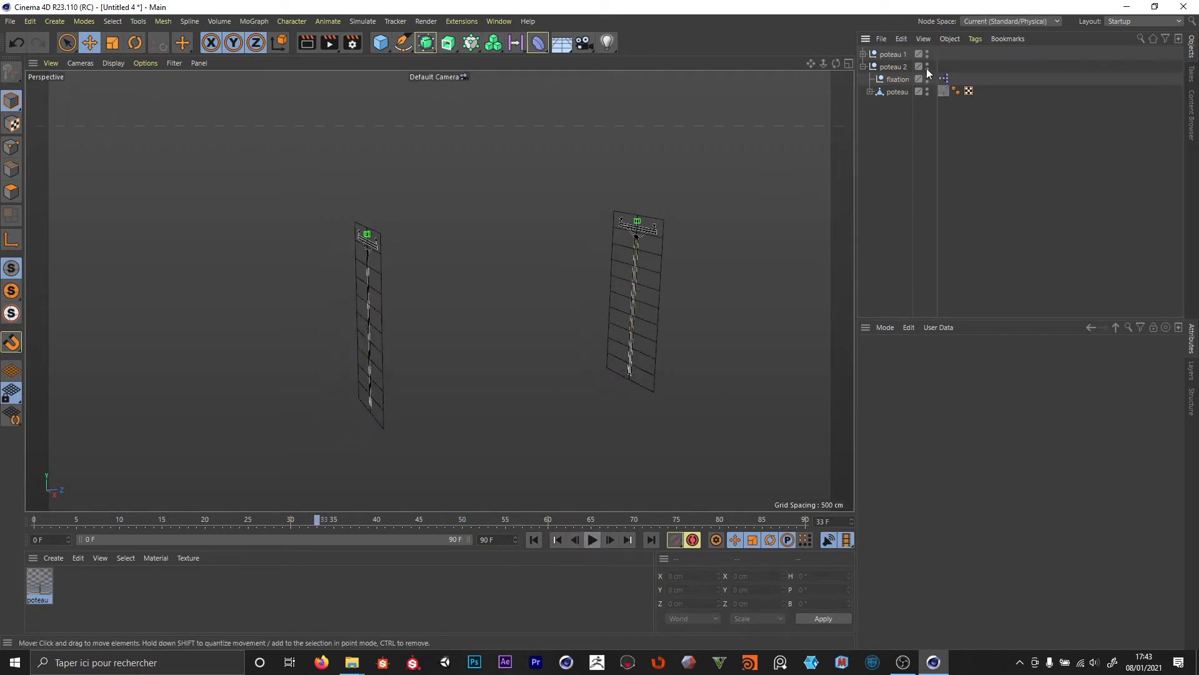
- Shift both keyframes of poteau 2's Bend deformer 5 frames later, to frames 5 and 30
click(870, 91)
click(900, 104)
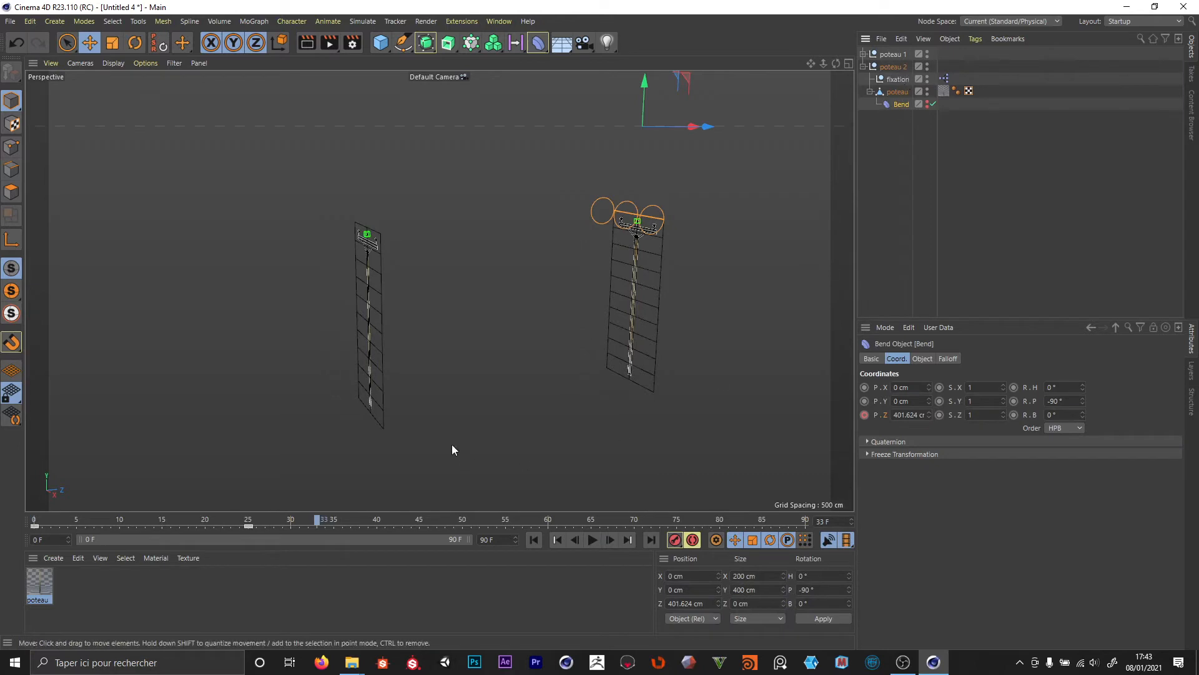
drag(268, 524, 104, 526)
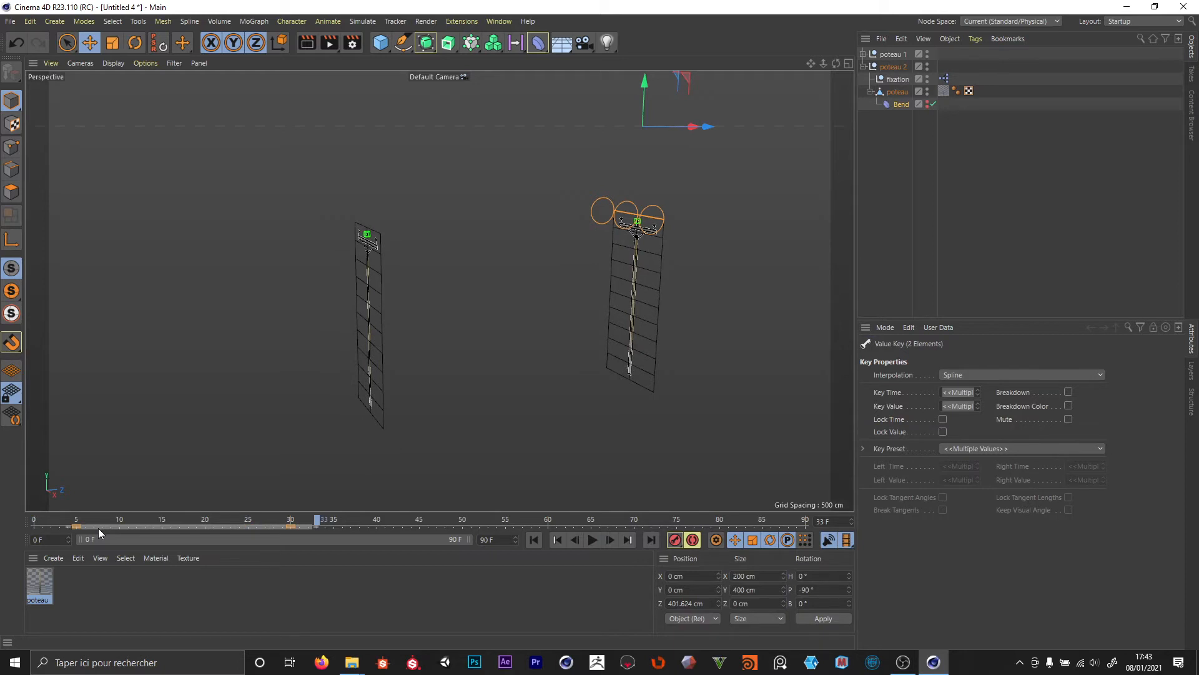
click(915, 154)
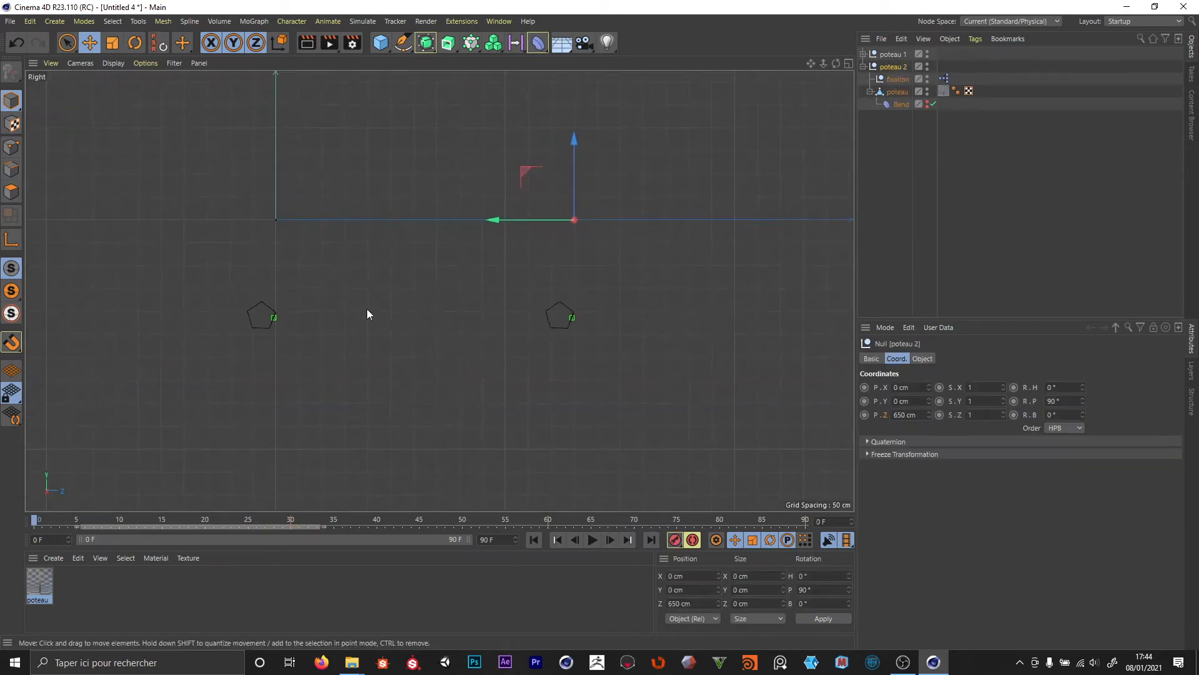
- Draw a two-point Bezier spline from the first pole's fixation to the second pole's in the Right view
scroll(366, 313, up, 3)
drag(381, 43, 440, 58)
click(248, 326)
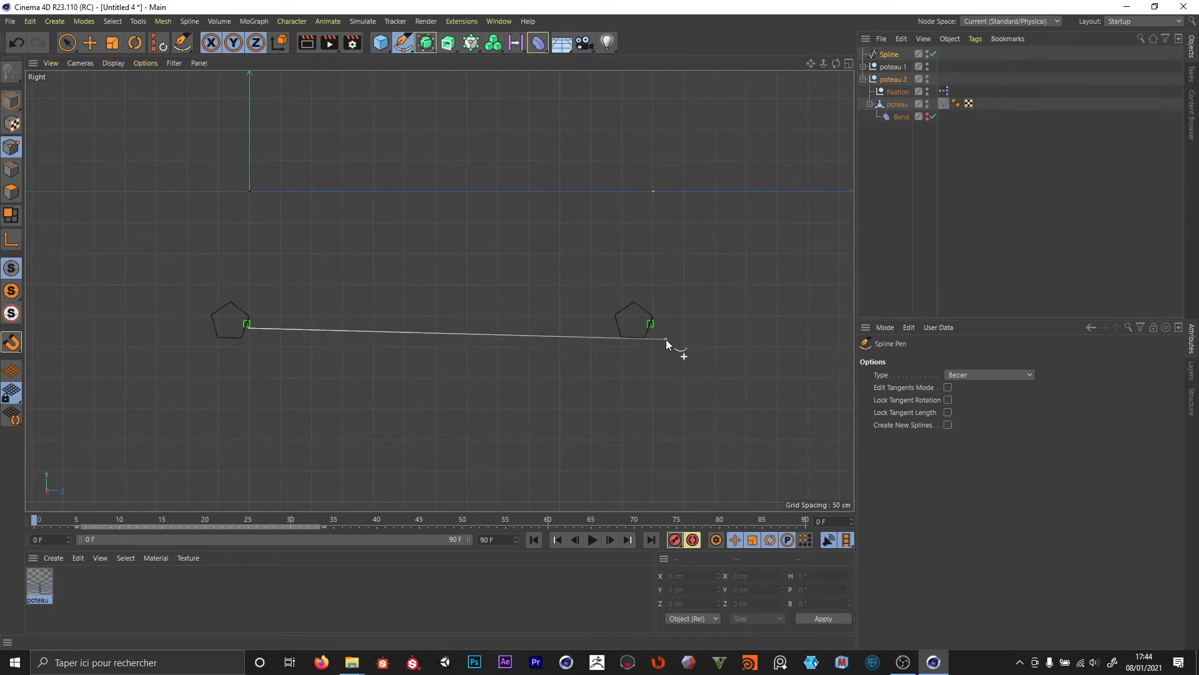
key(Escape)
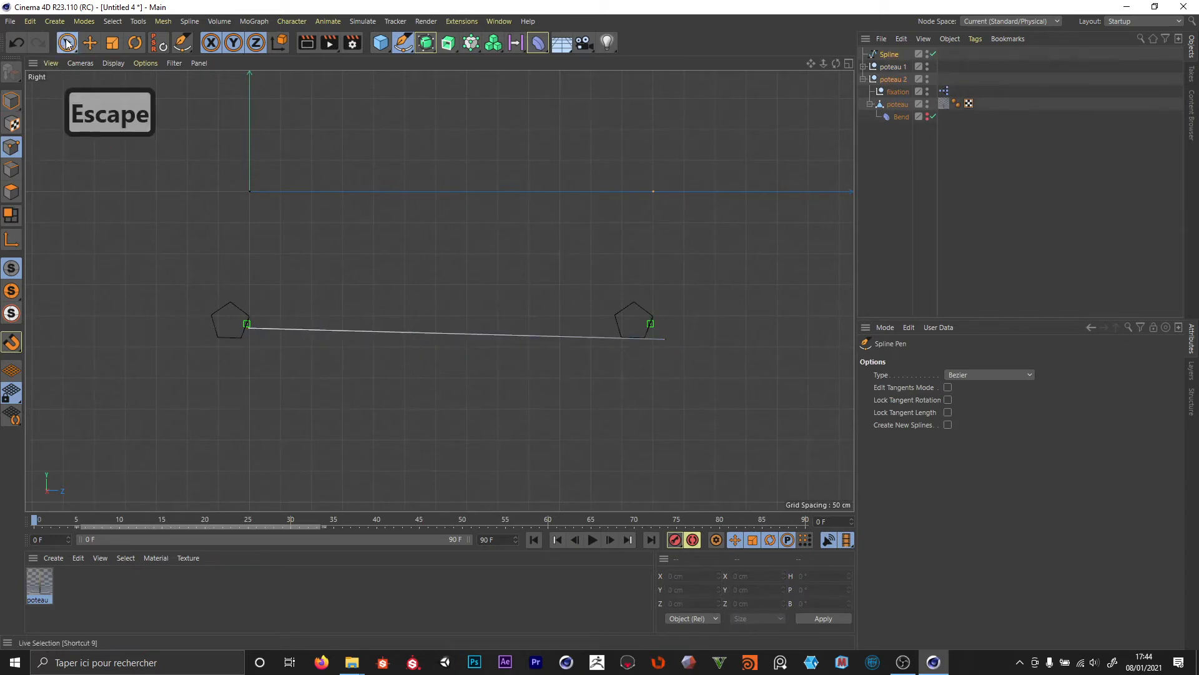
- Select both spline points and flatten them to the same height by scaling to zero along Y
drag(67, 42, 105, 86)
drag(167, 294, 707, 396)
key(t)
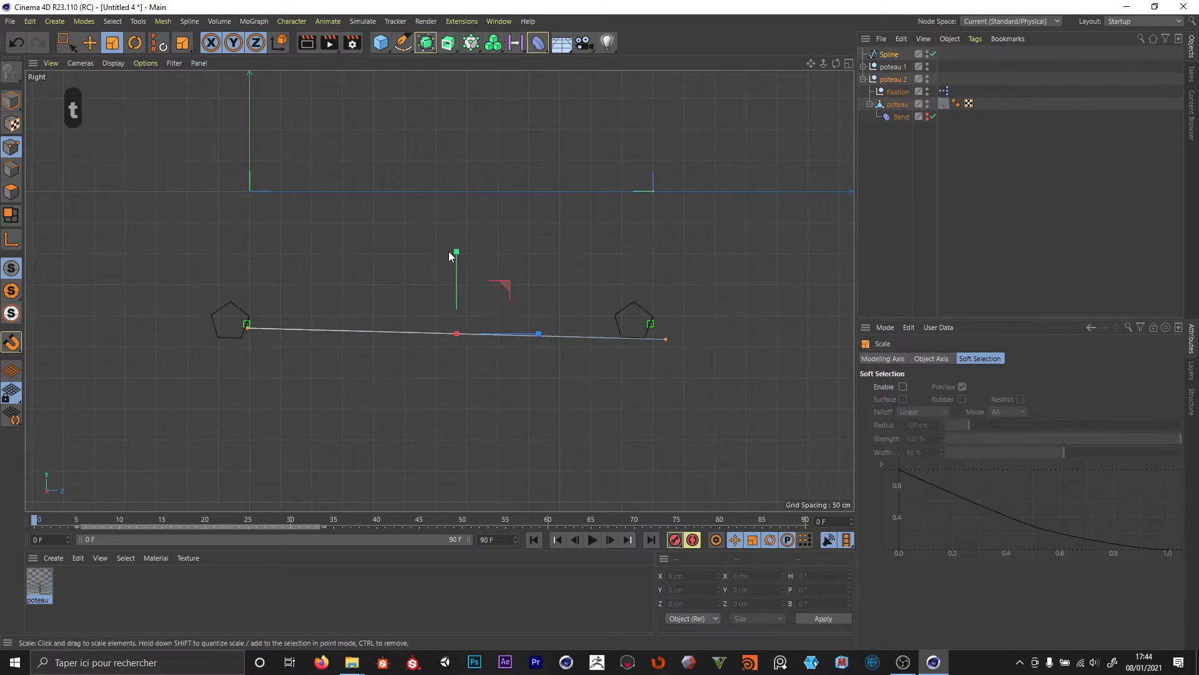
drag(457, 255, 462, 335)
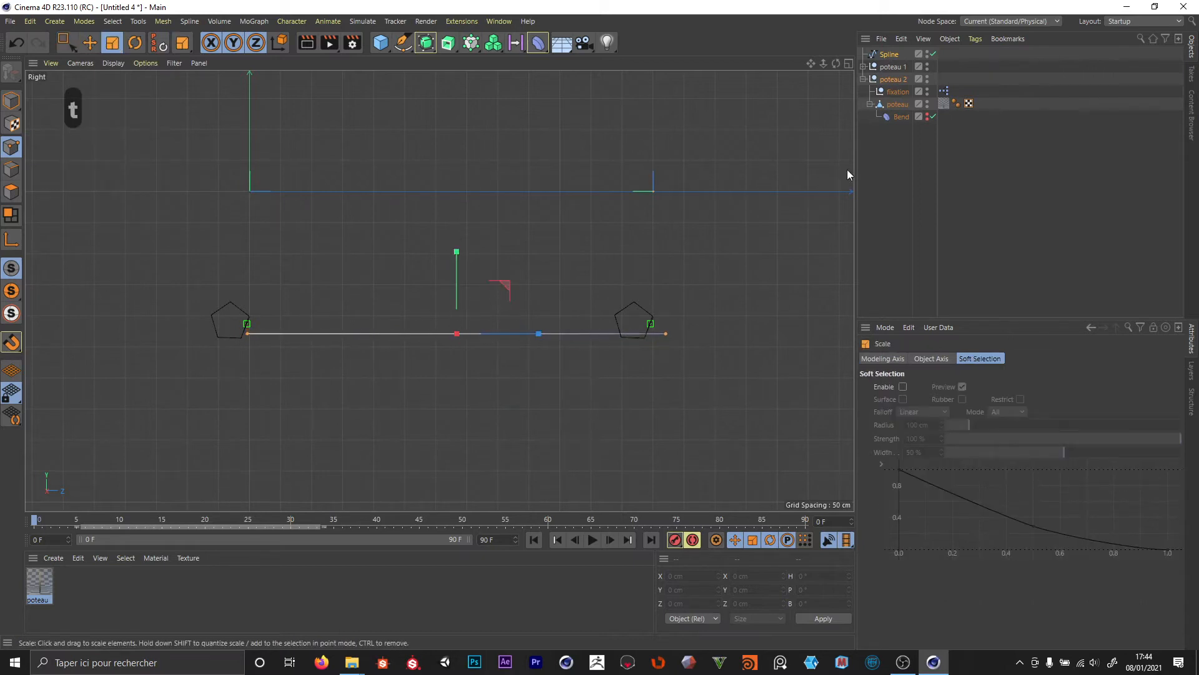
- Set the spline points' Z size to 650 cm and their Y and Z positions to 0 cm
click(890, 54)
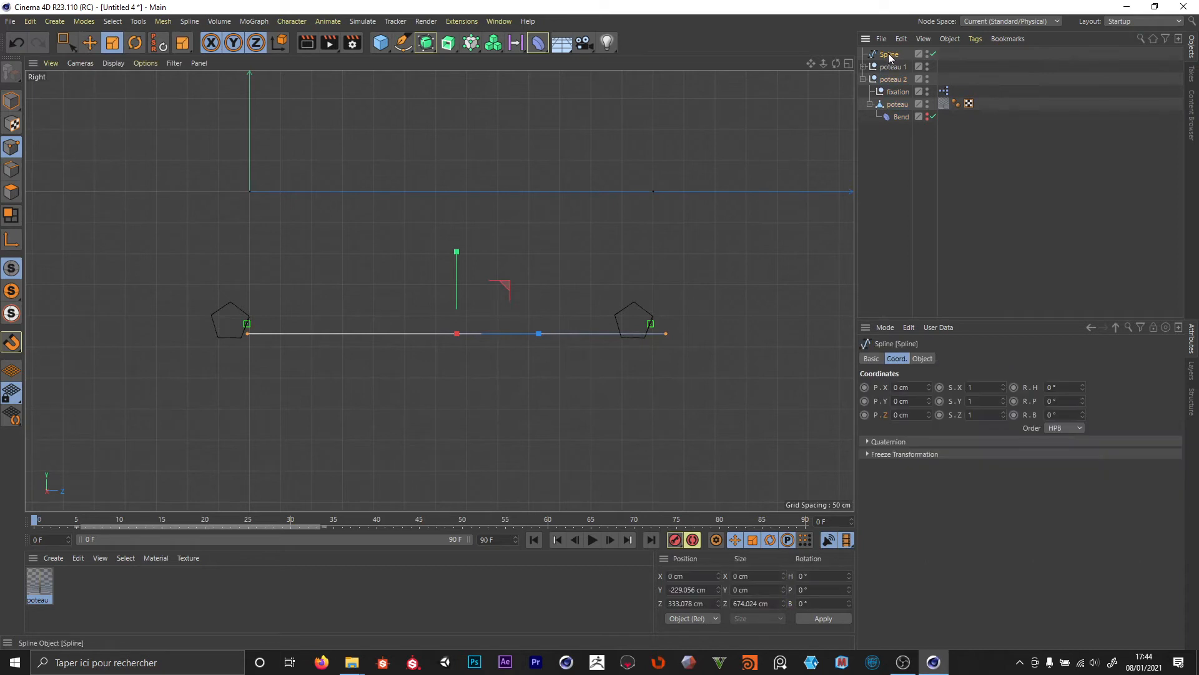
click(744, 603)
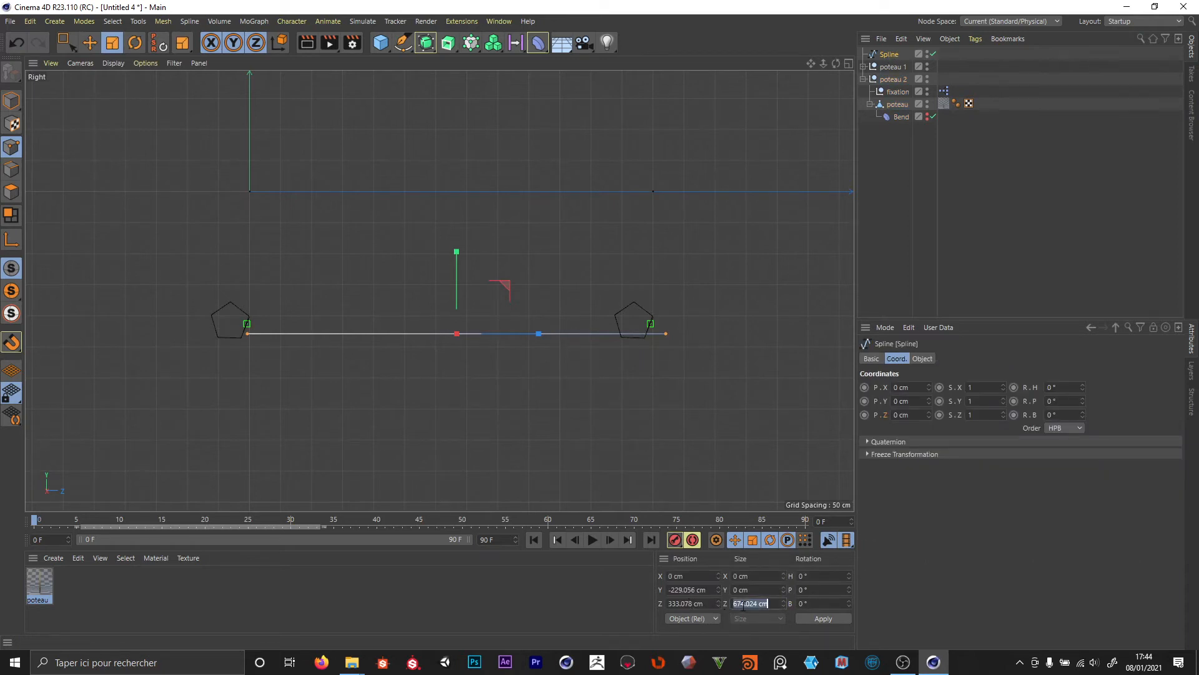
text(650)
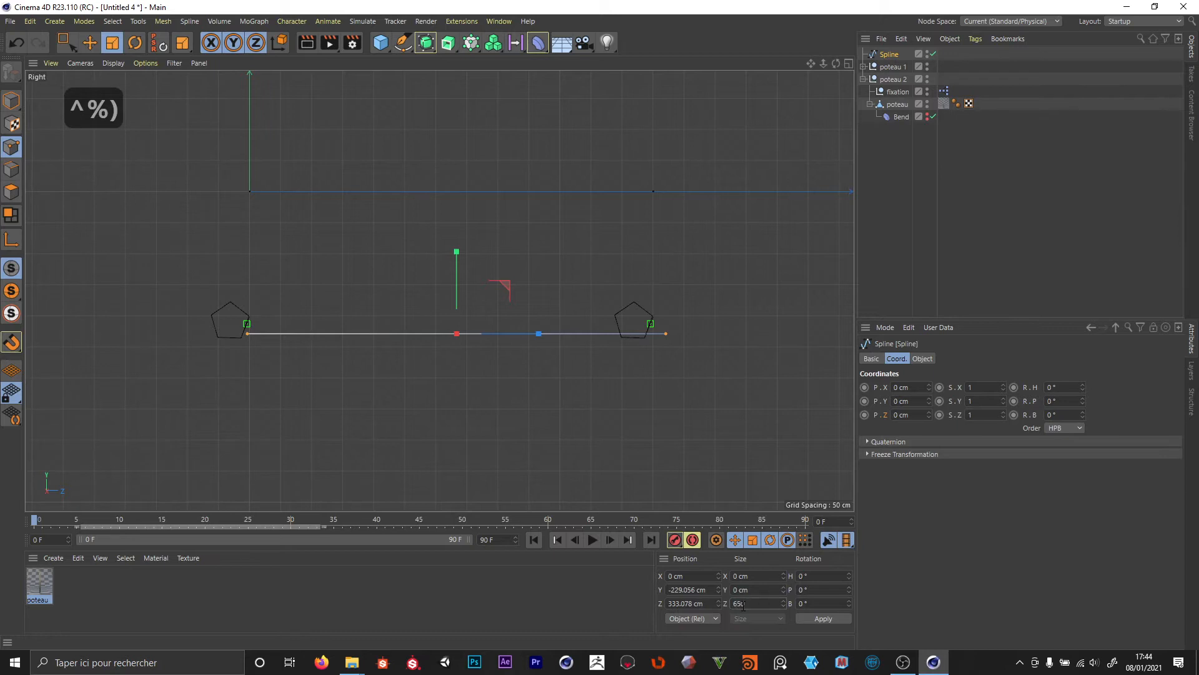
click(679, 590)
key(BackSpace)
key(Return)
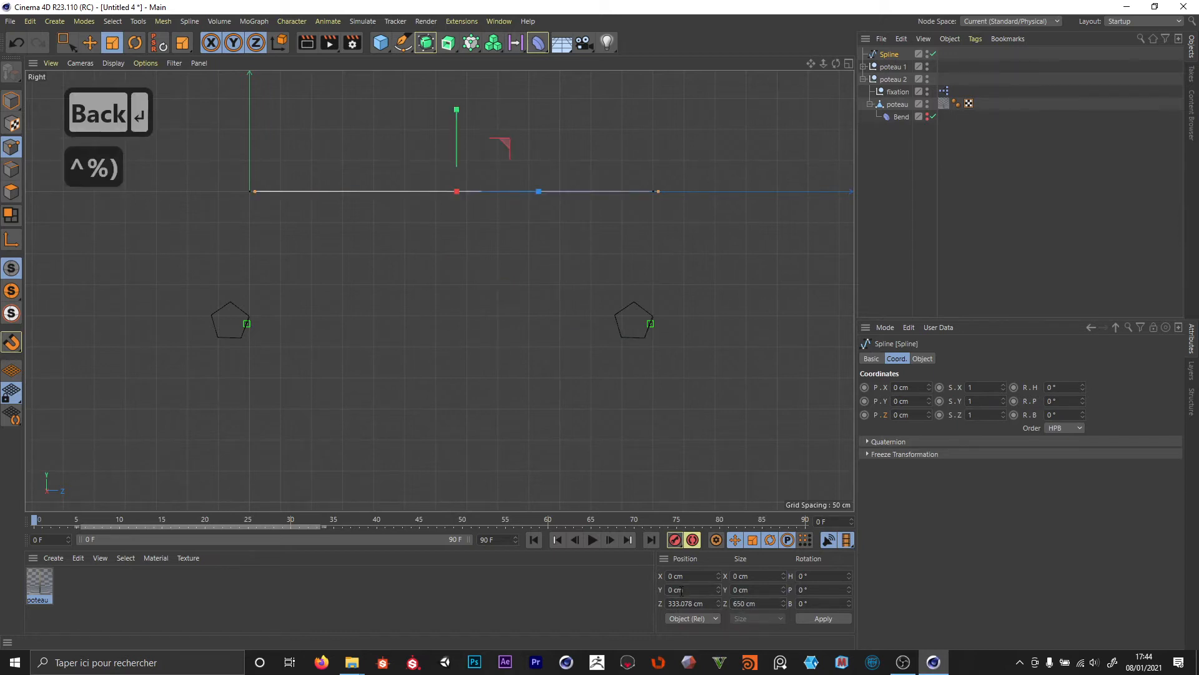
click(686, 603)
key(BackSpace)
key(Return)
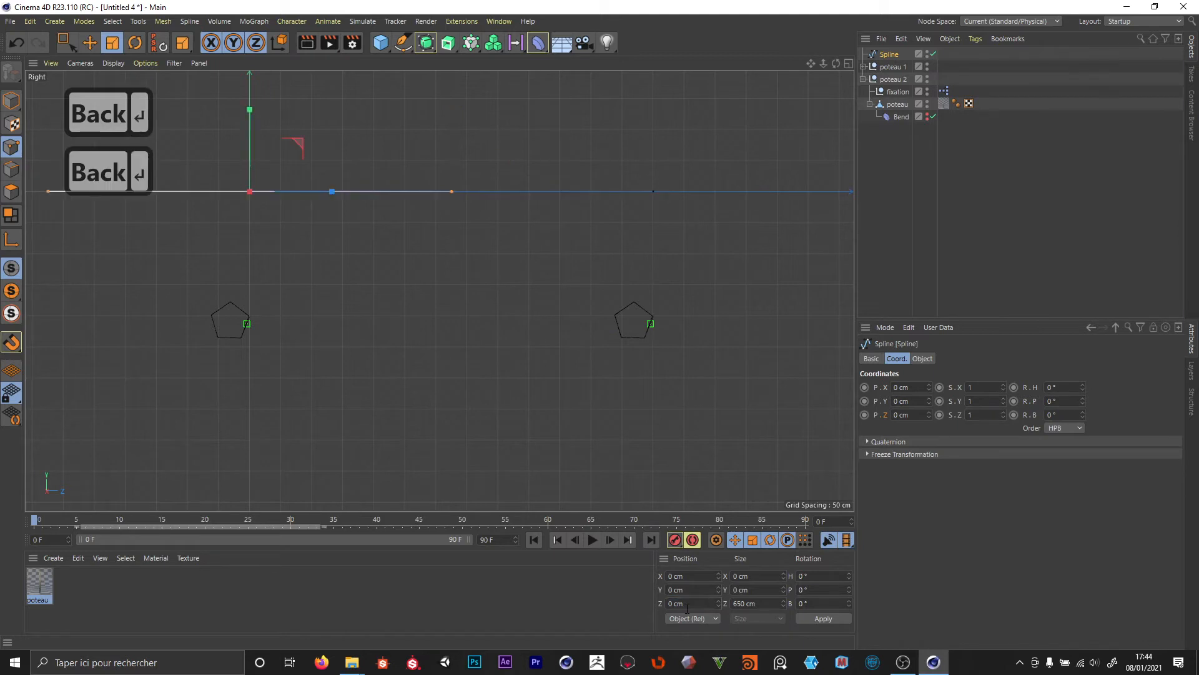
- Move the whole spline in Model mode so its ends sit on the two poles' fixation nulls
click(11, 100)
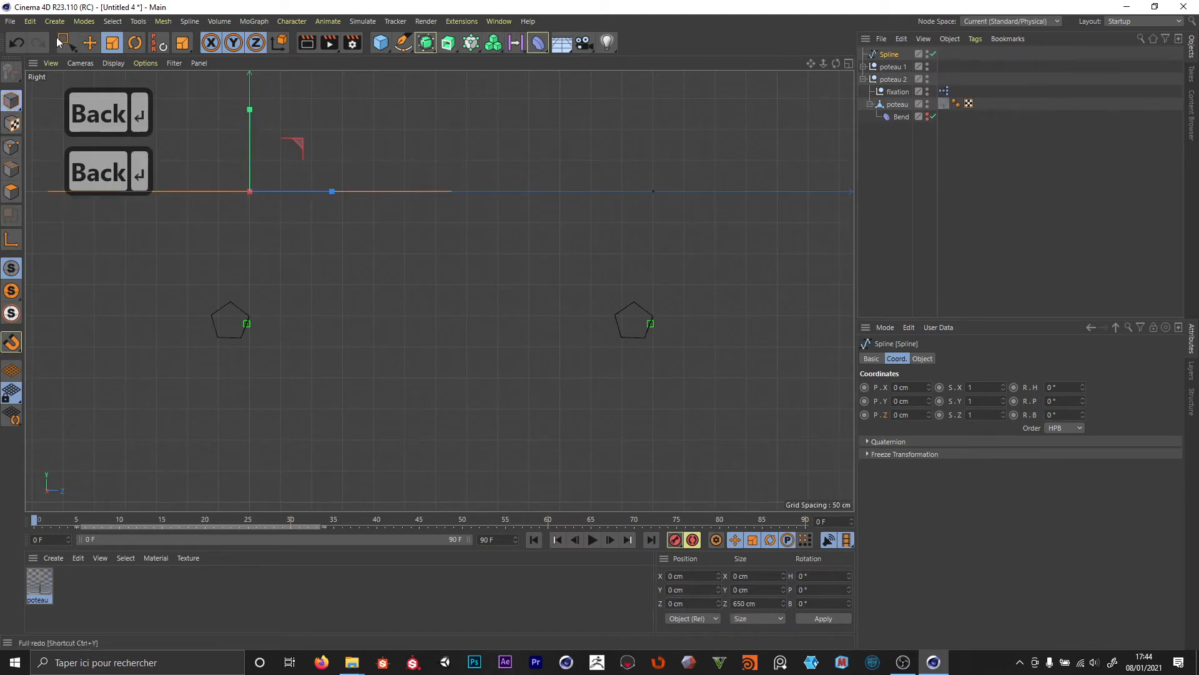
click(89, 43)
key(x)
drag(301, 140, 499, 270)
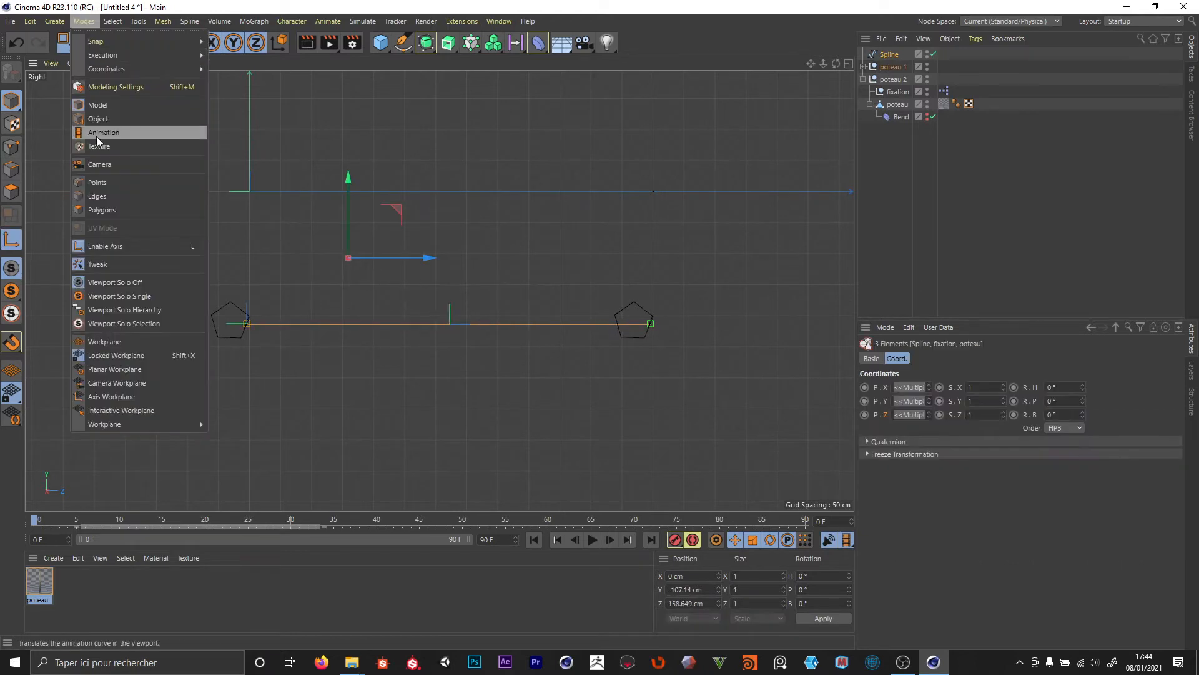
click(102, 134)
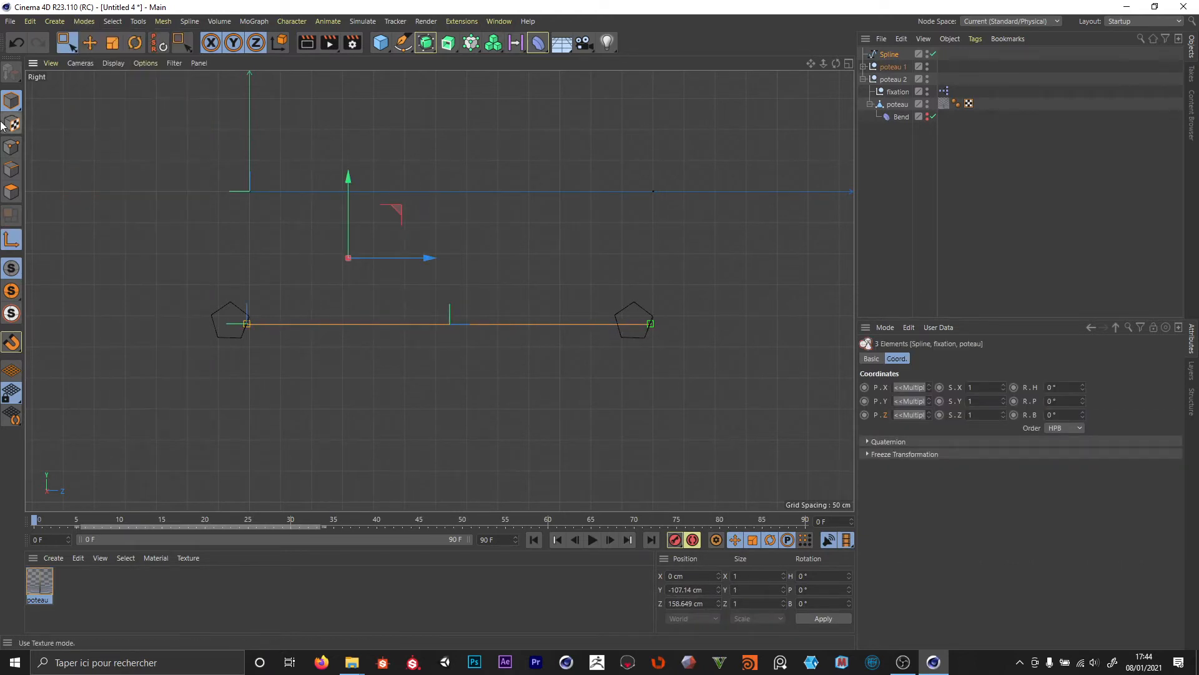
- Centre the spline's axis on its start point at the first pole, using Axis Center set to Selected Points
click(887, 56)
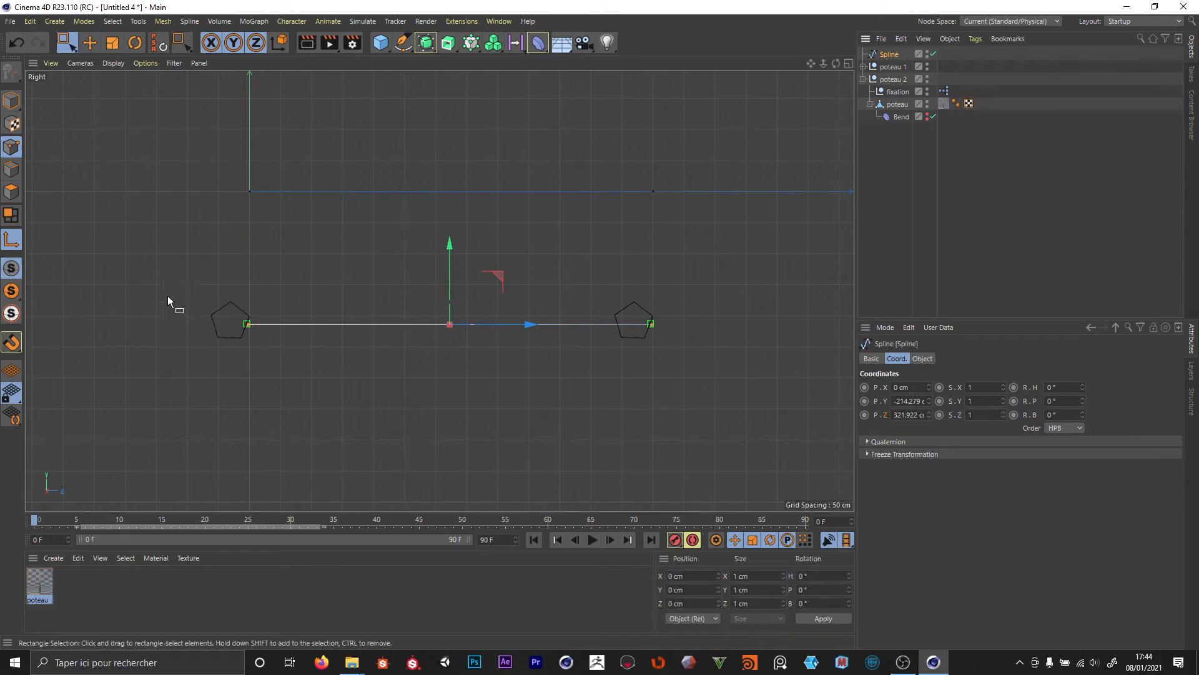
drag(275, 374, 248, 324)
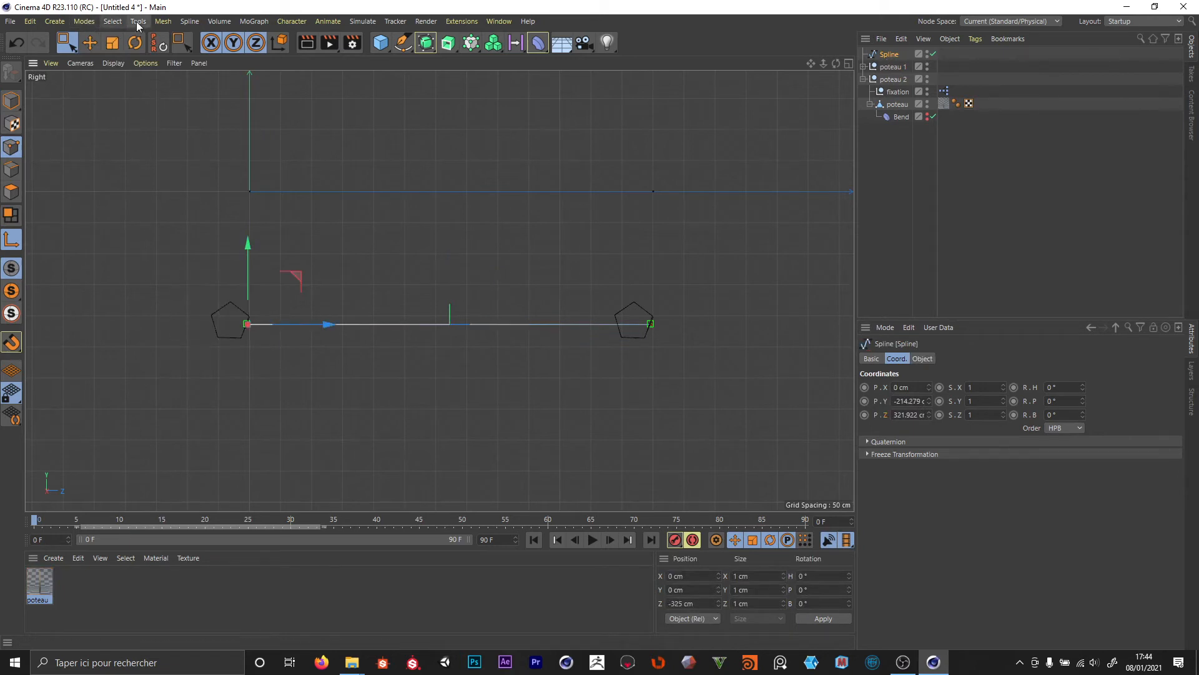
click(163, 22)
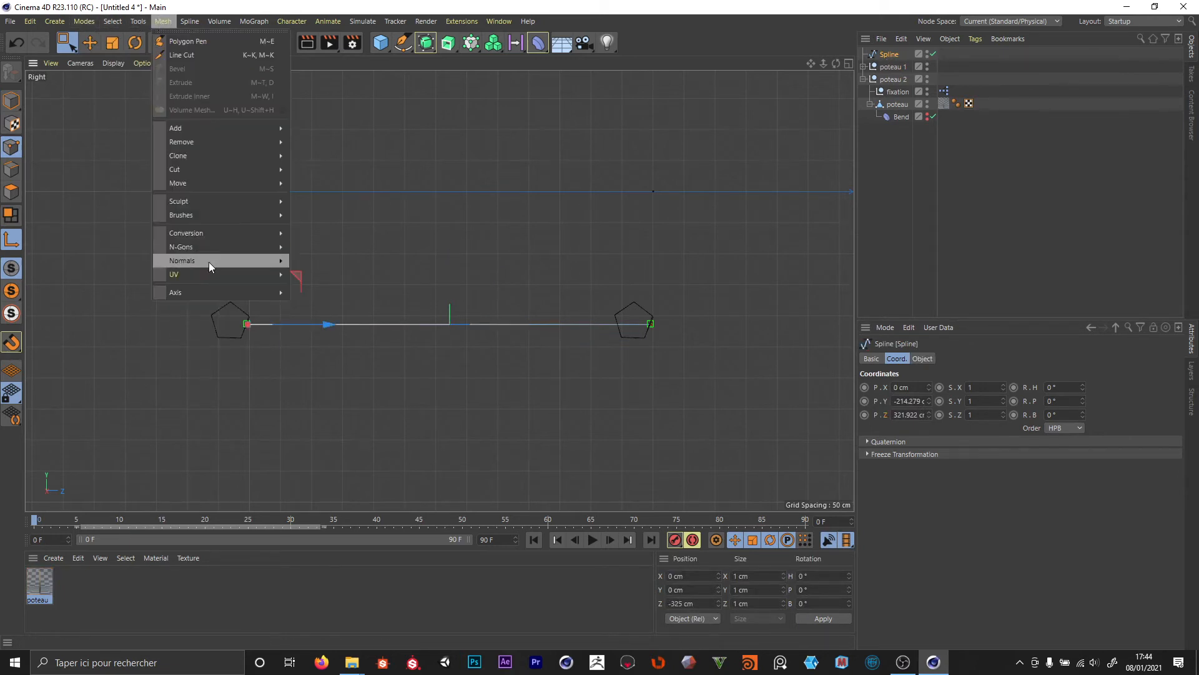
mouse_move(212, 293)
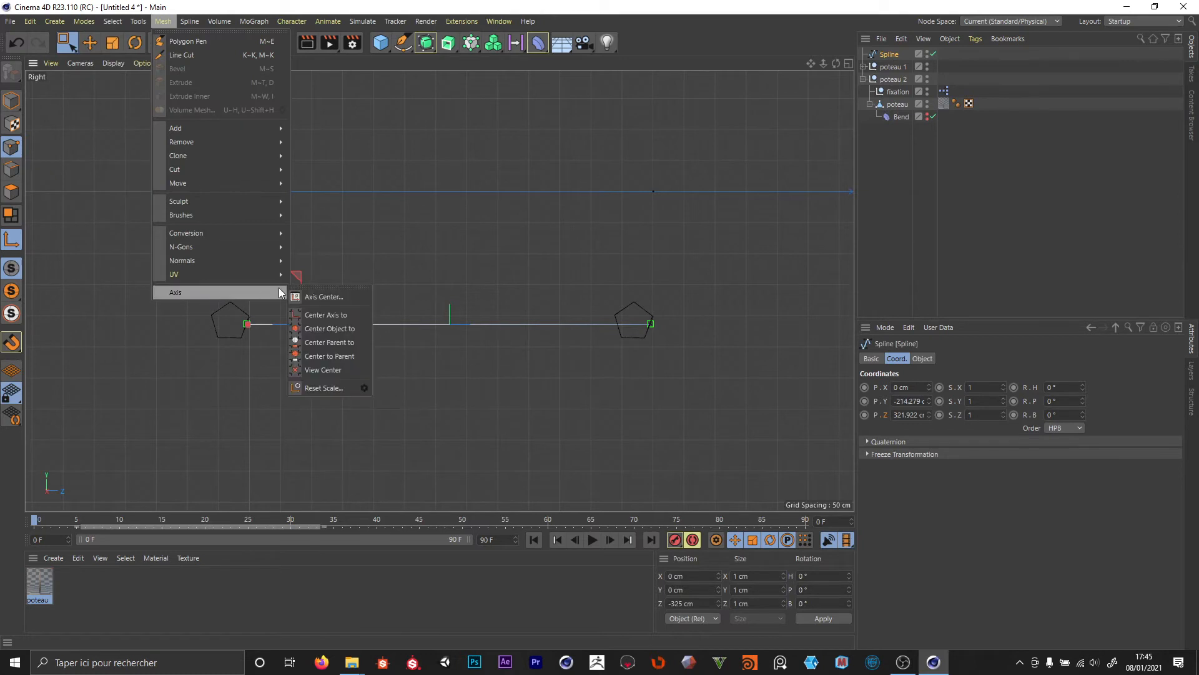
click(345, 296)
click(371, 354)
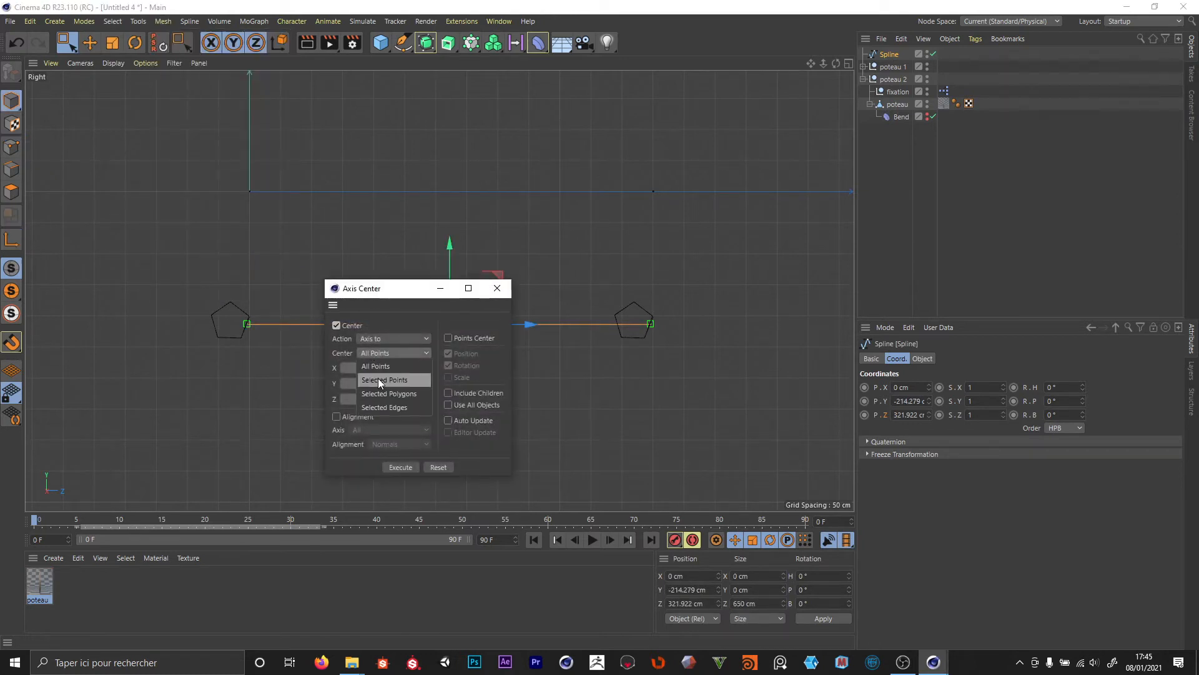
click(379, 381)
click(399, 468)
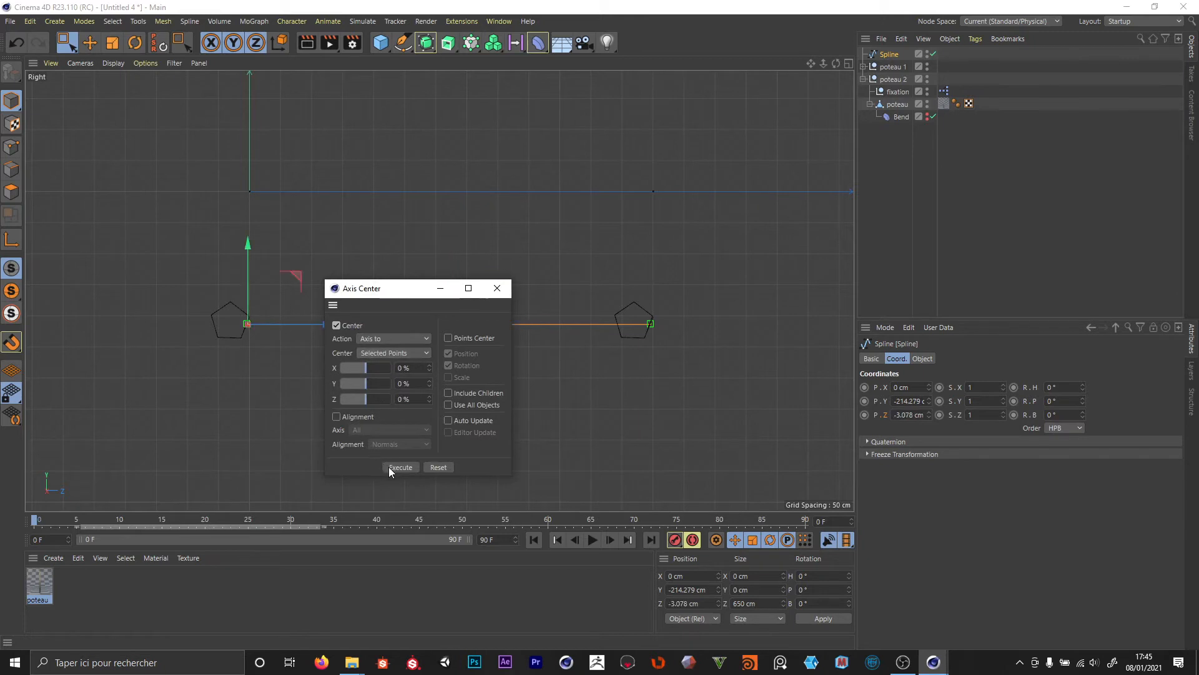
click(496, 288)
- Enable snapping with Axis Snap and move the spline so its start snaps onto the first pole's fixation null
click(92, 42)
scroll(244, 313, up, 5)
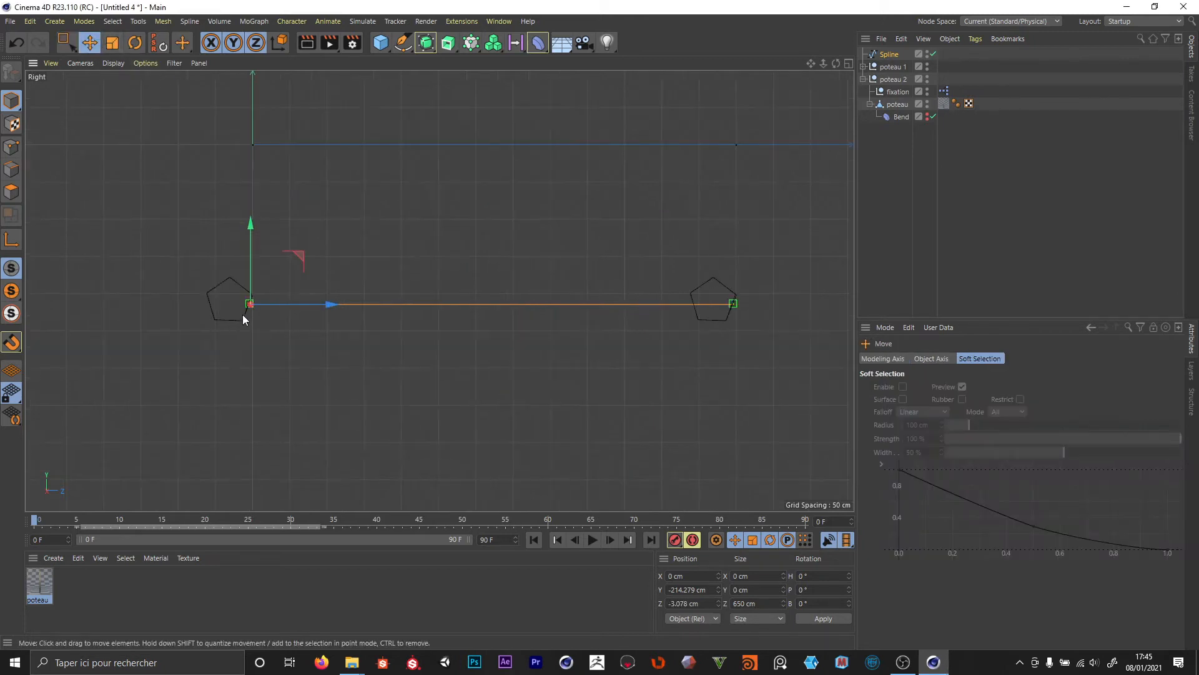
mouse_move(313, 262)
mouse_down()
mouse_move(302, 260)
mouse_move(329, 268)
mouse_move(294, 257)
mouse_move(309, 258)
mouse_up()
click(12, 345)
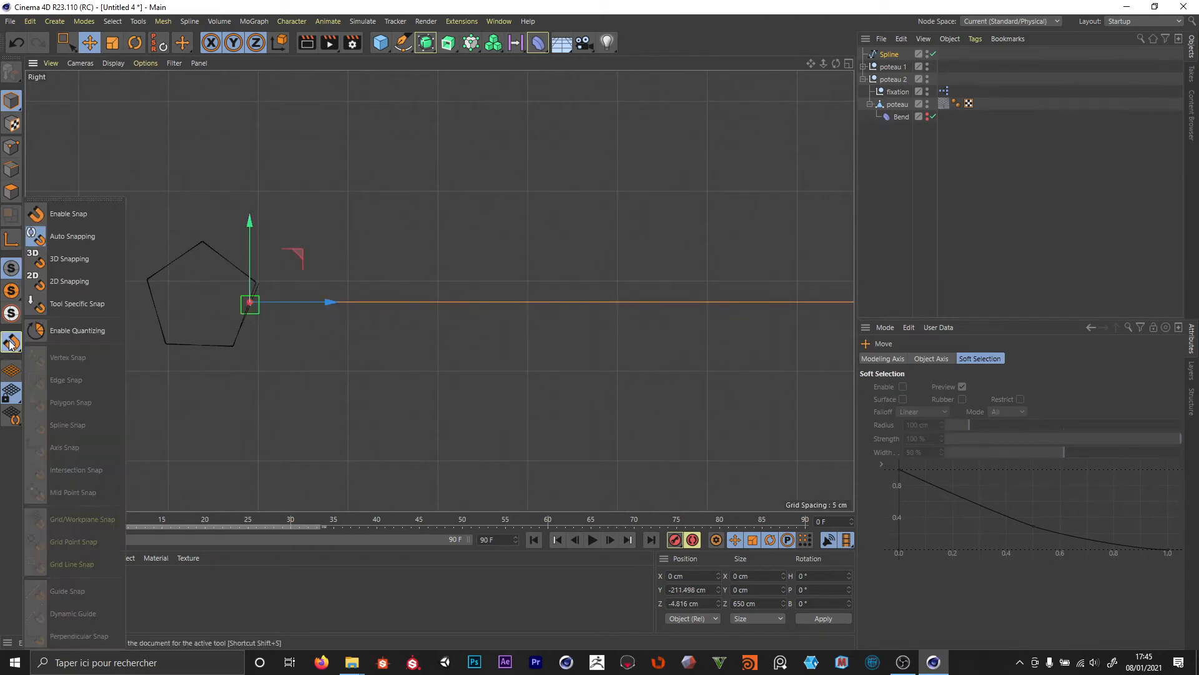
click(63, 213)
click(11, 344)
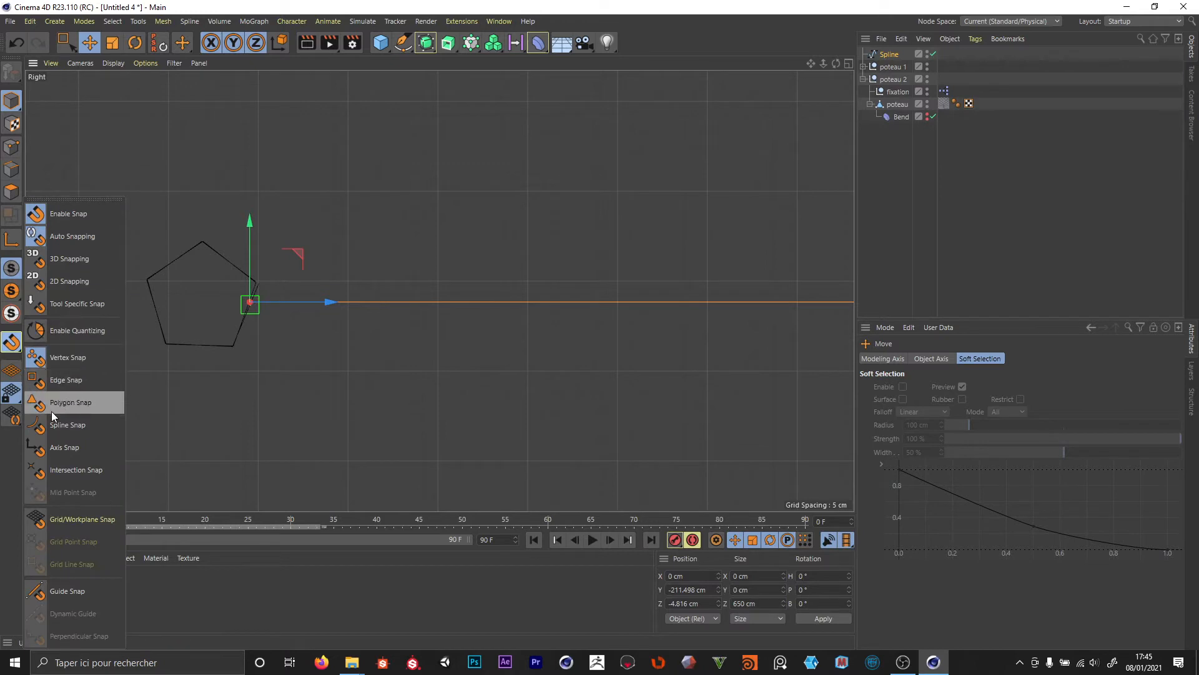
click(56, 447)
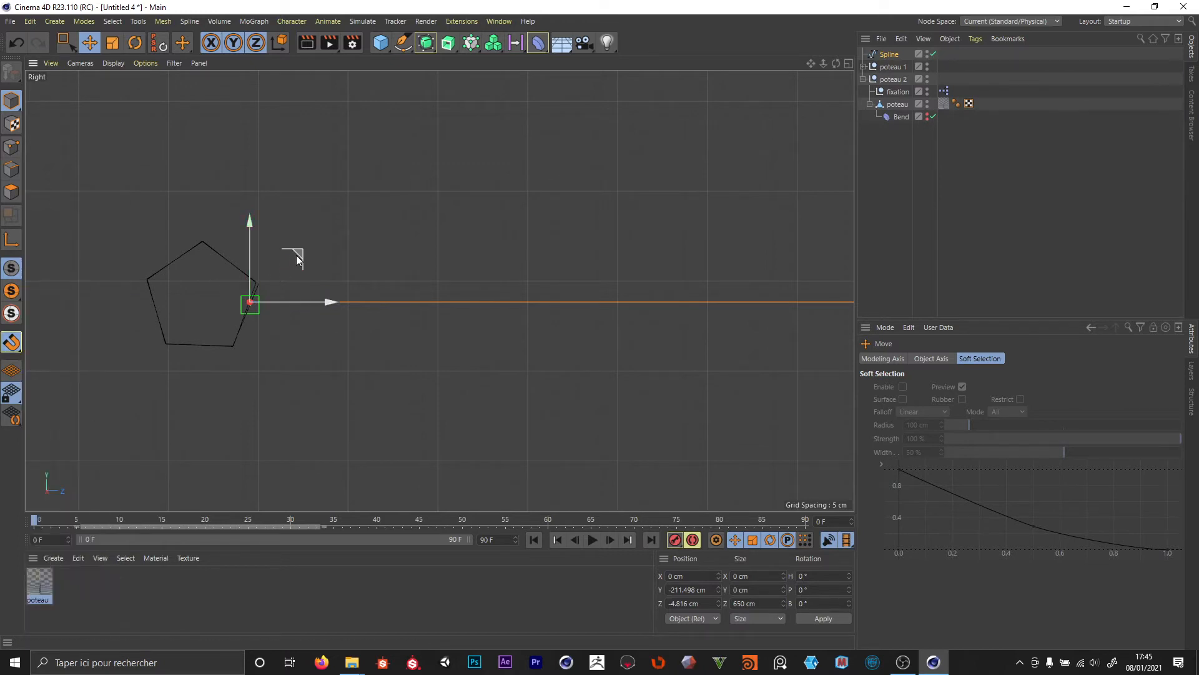
drag(297, 257, 293, 260)
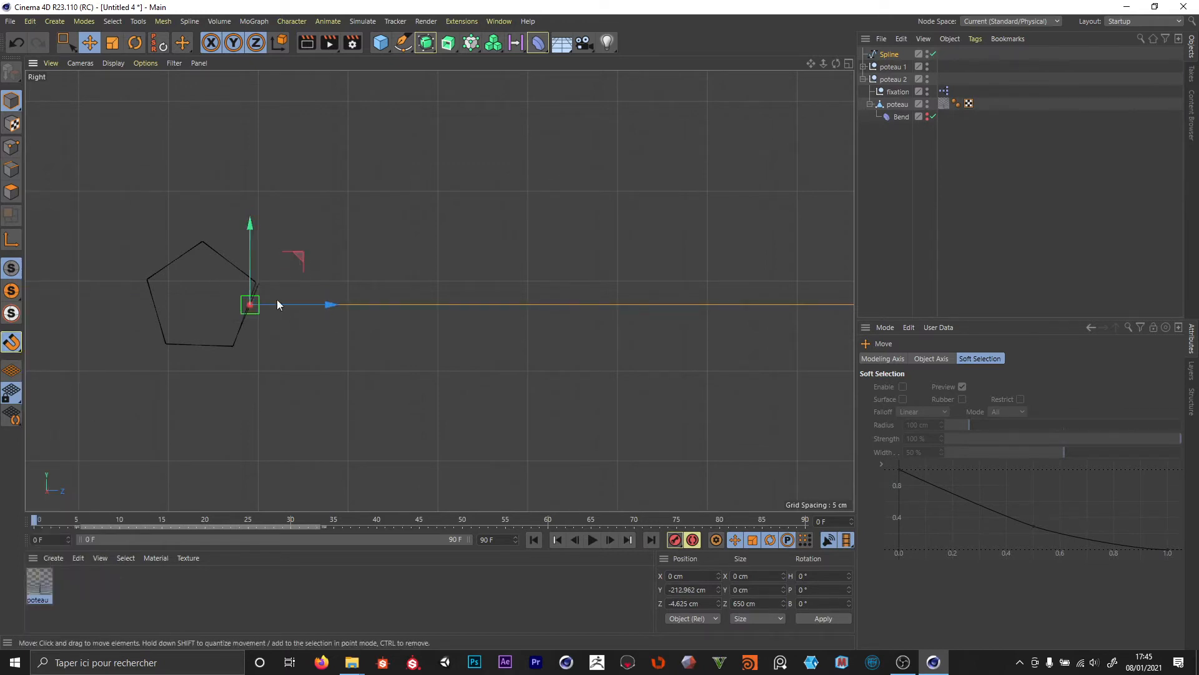
scroll(241, 306, up, 3)
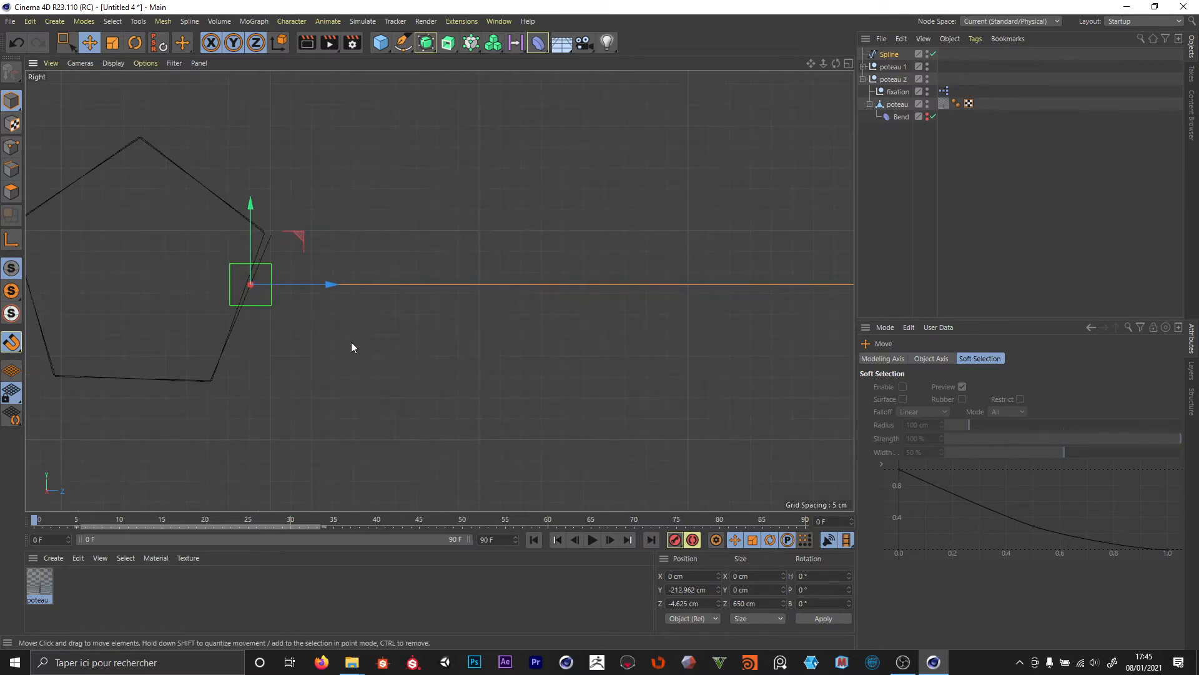
scroll(256, 371, down, 5)
scroll(385, 357, down, 3)
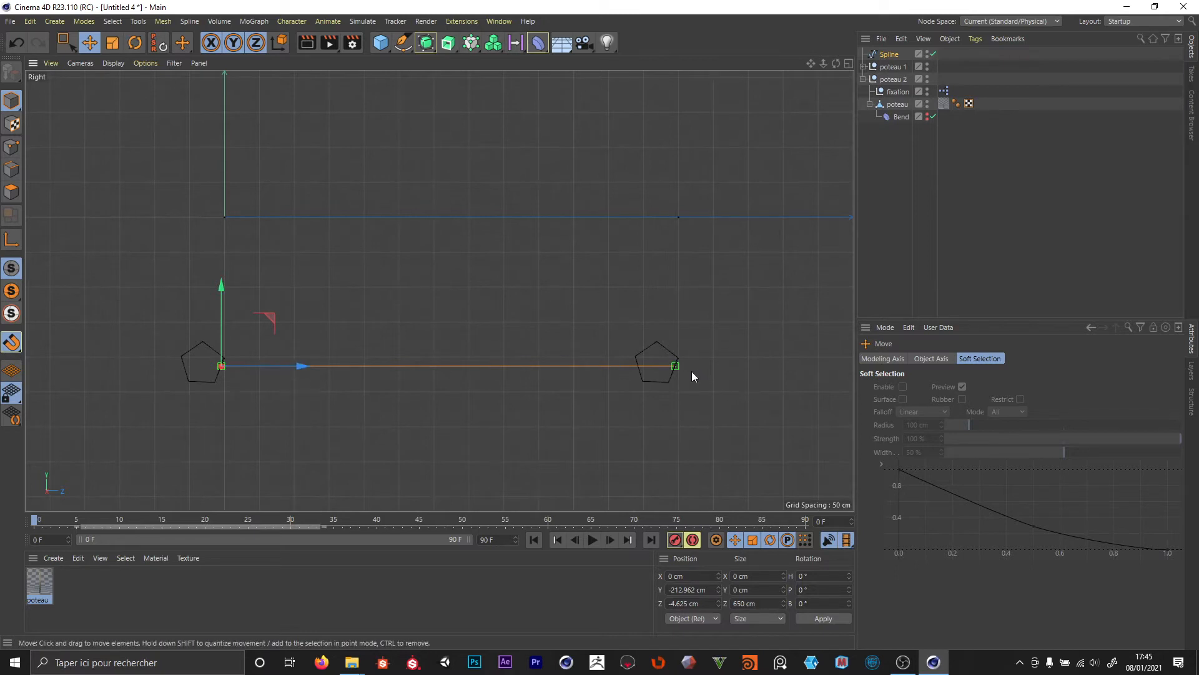
click(521, 412)
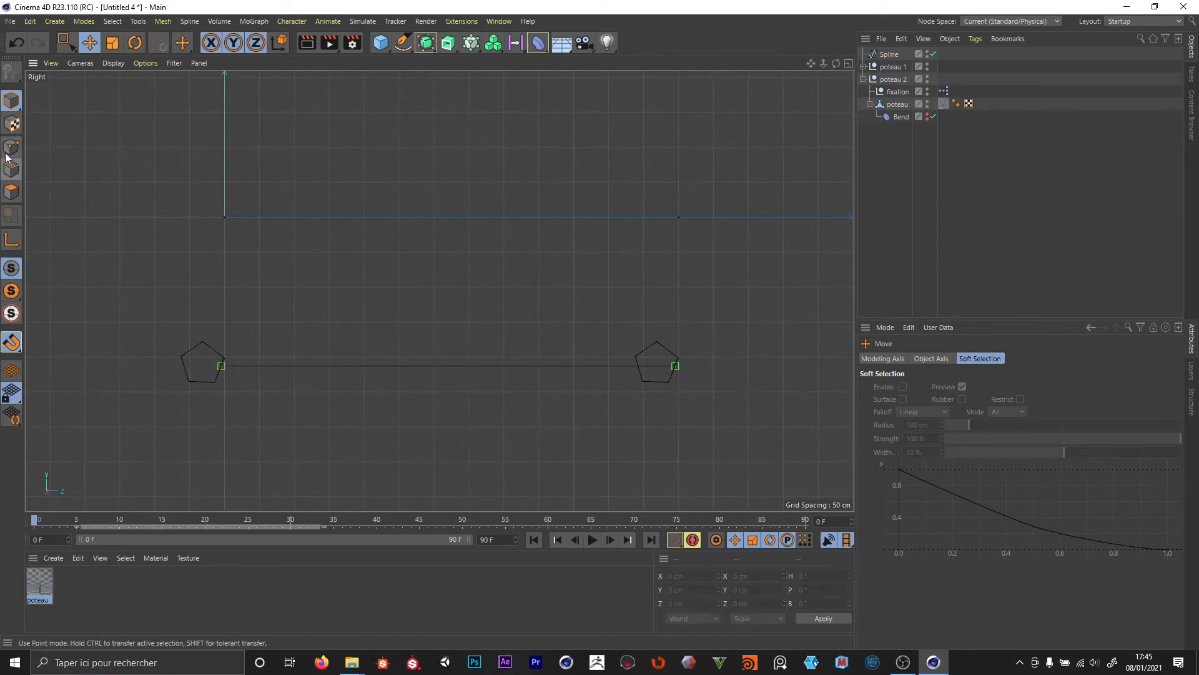
- Select both points of the Bezier spline and subdivide it with 10 subdivisions
click(888, 56)
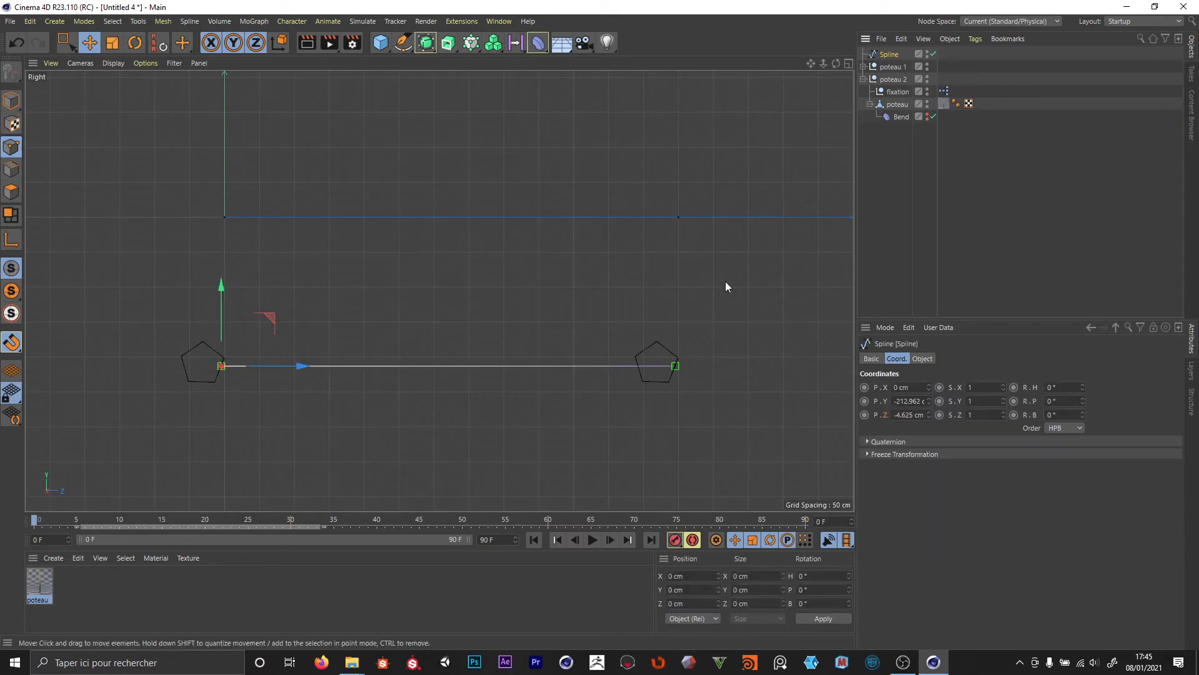
key(0)
drag(148, 469, 731, 294)
right_click(403, 186)
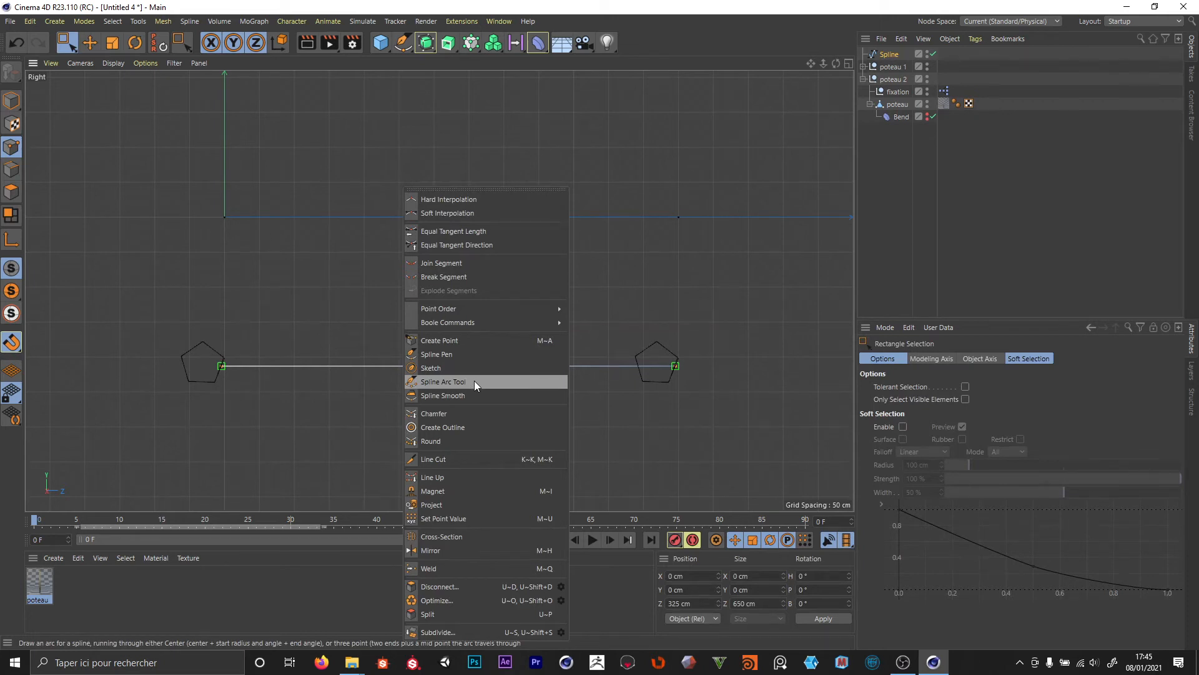
click(561, 632)
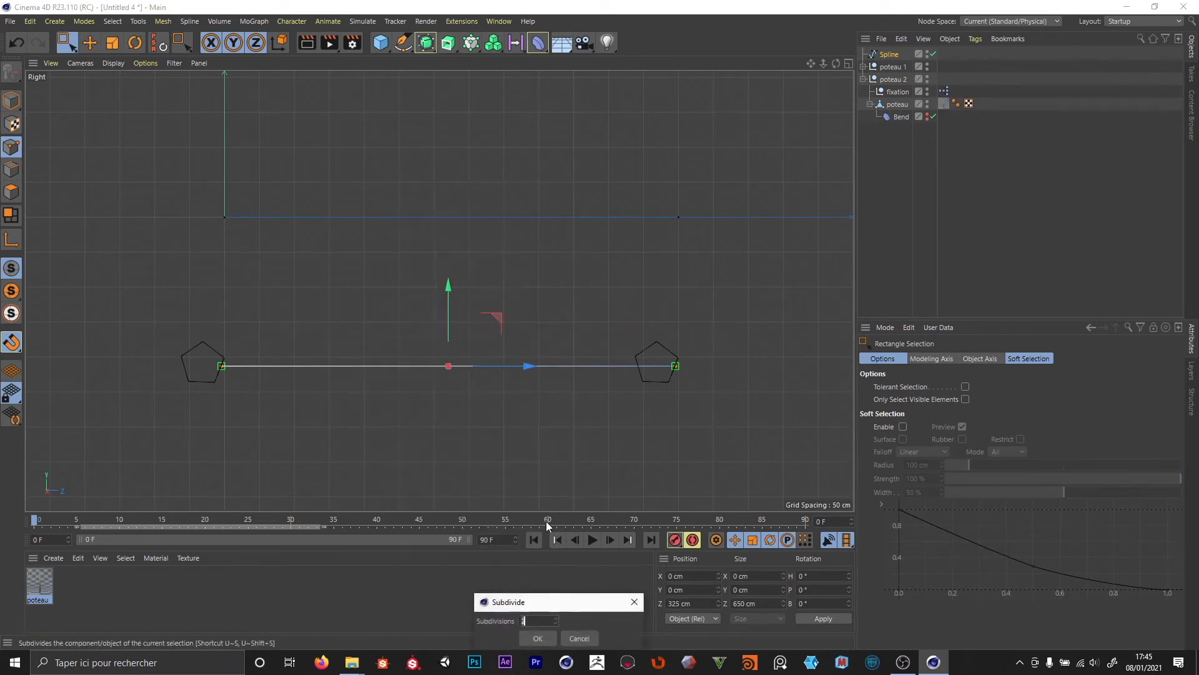
drag(552, 604, 643, 163)
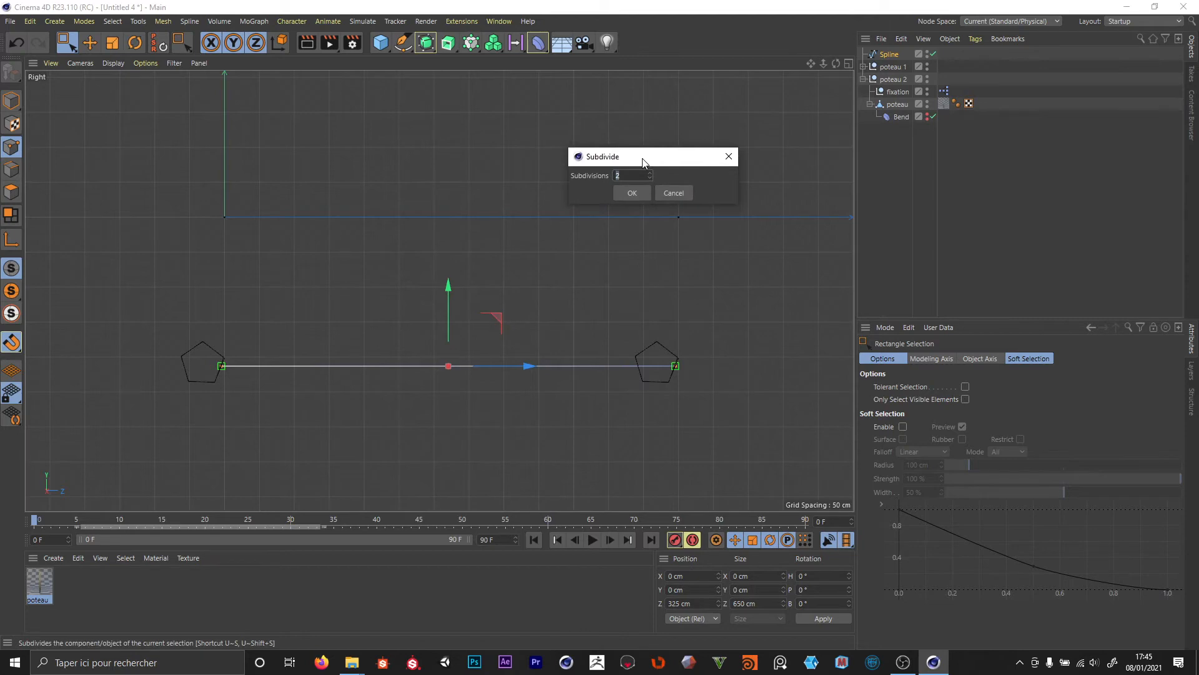
text(10)
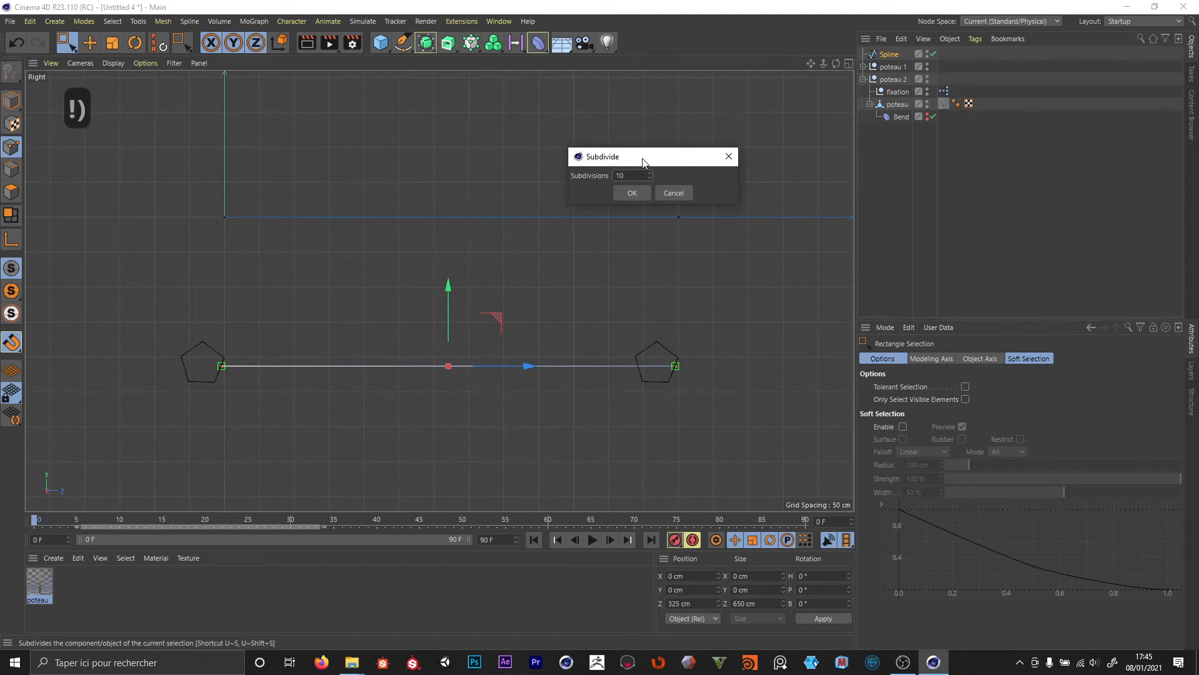
click(633, 193)
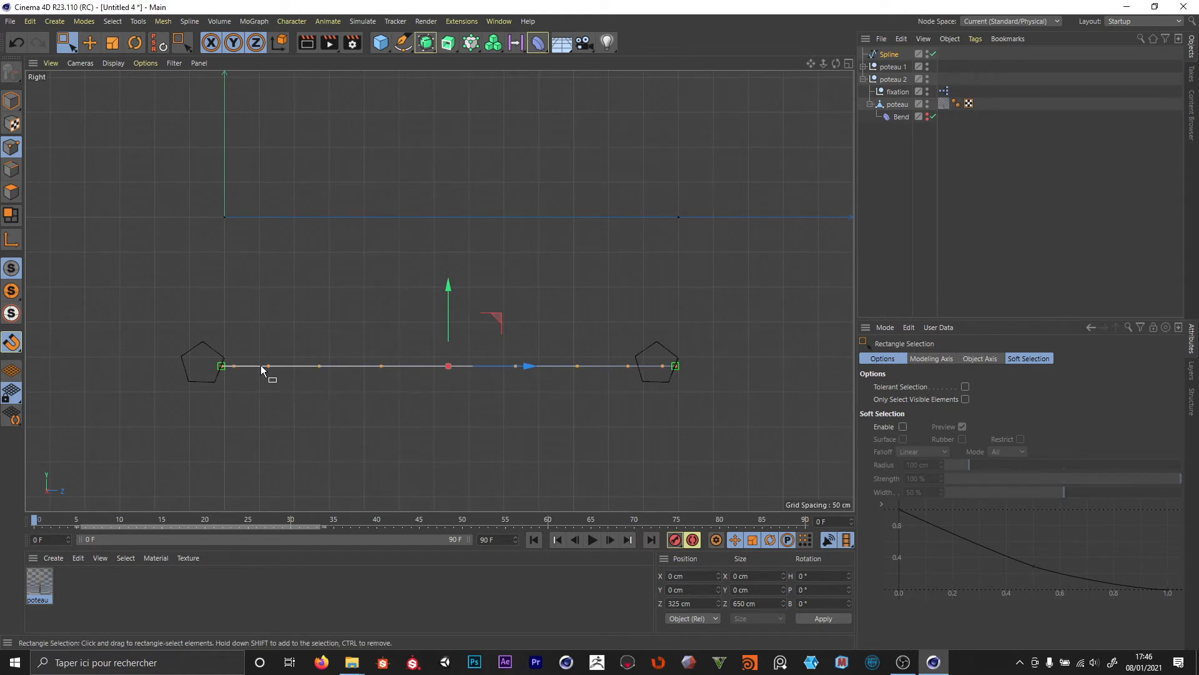
- Check the spacing of the subdivided points along the spline and undo the subdivision
scroll(263, 369, up, 5)
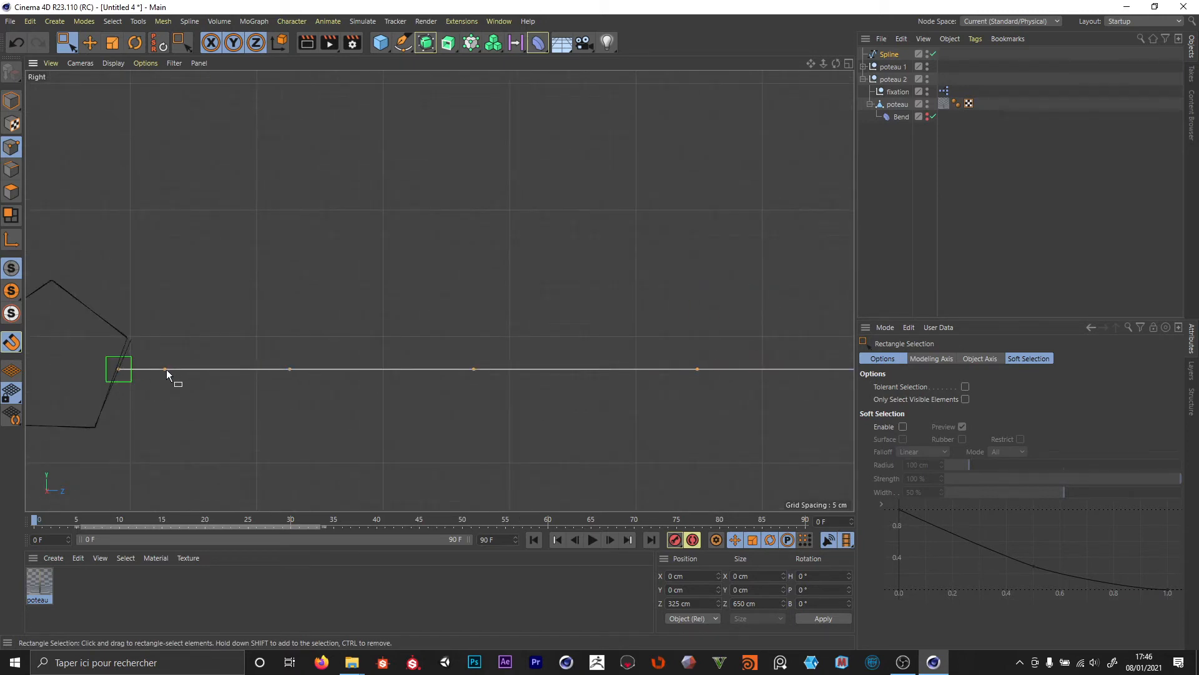
drag(102, 324, 200, 400)
drag(444, 289, 727, 435)
scroll(375, 405, down, 5)
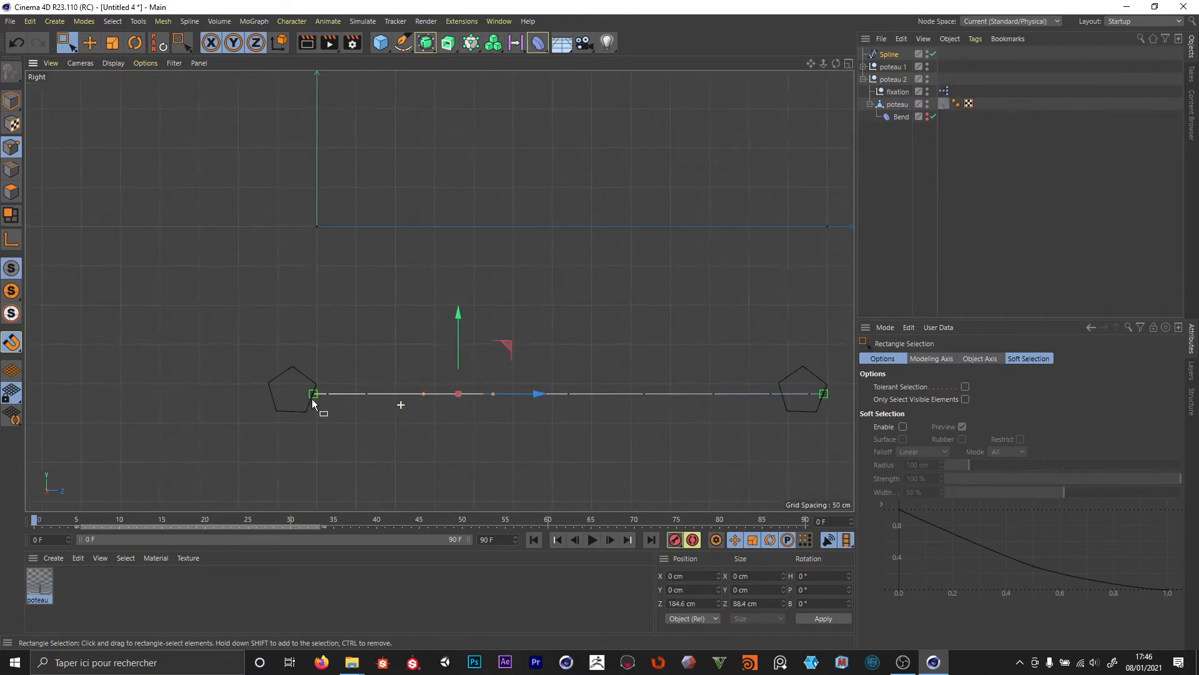
alt+right_drag(313, 399, 328, 400)
alt+middle_drag(453, 403, 331, 391)
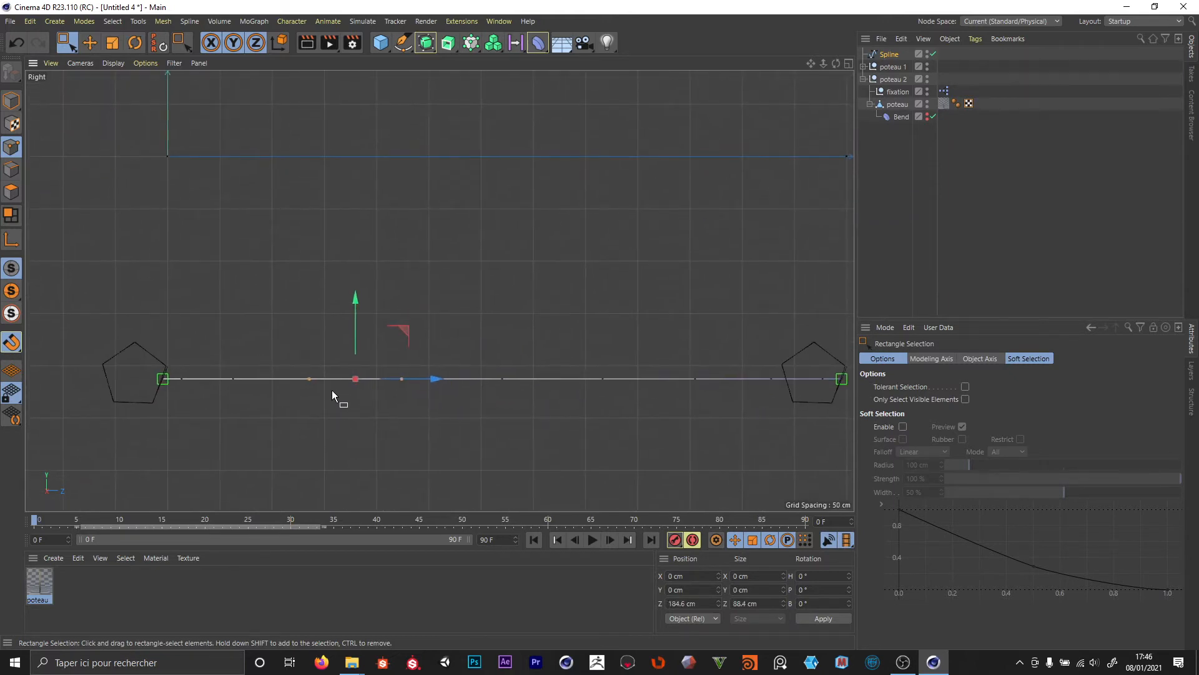
key(ctrl+z)
key(ctrl+z)
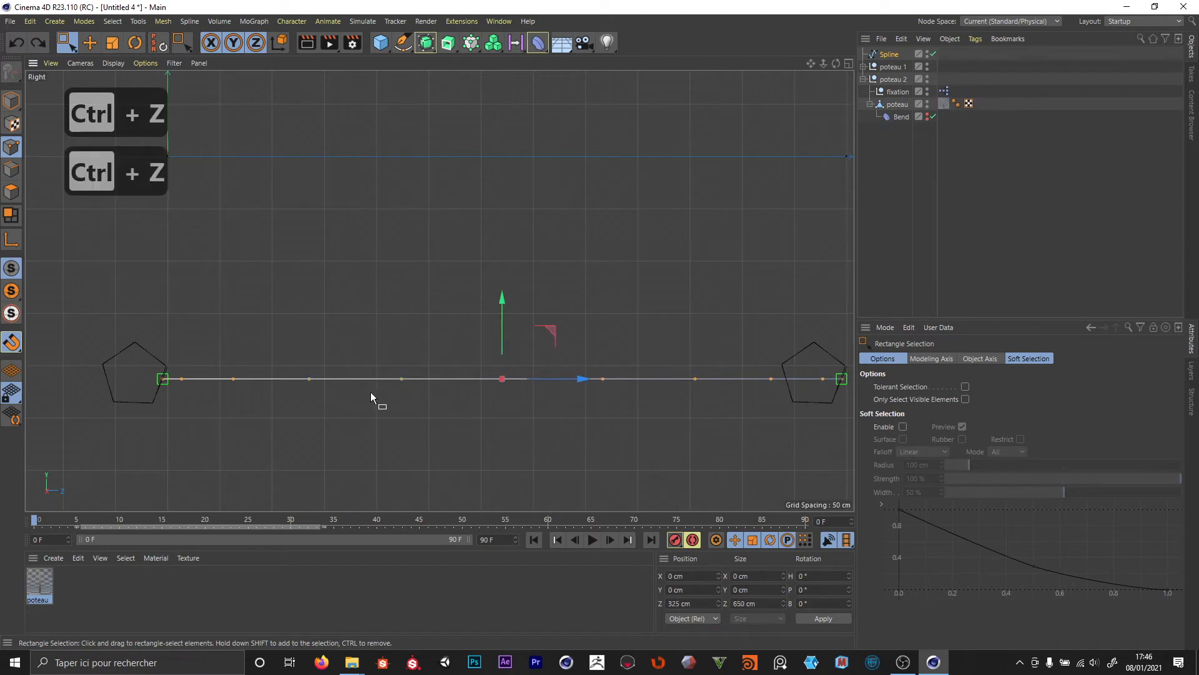
key(ctrl+z)
- Set the spline's type to Linear
click(891, 55)
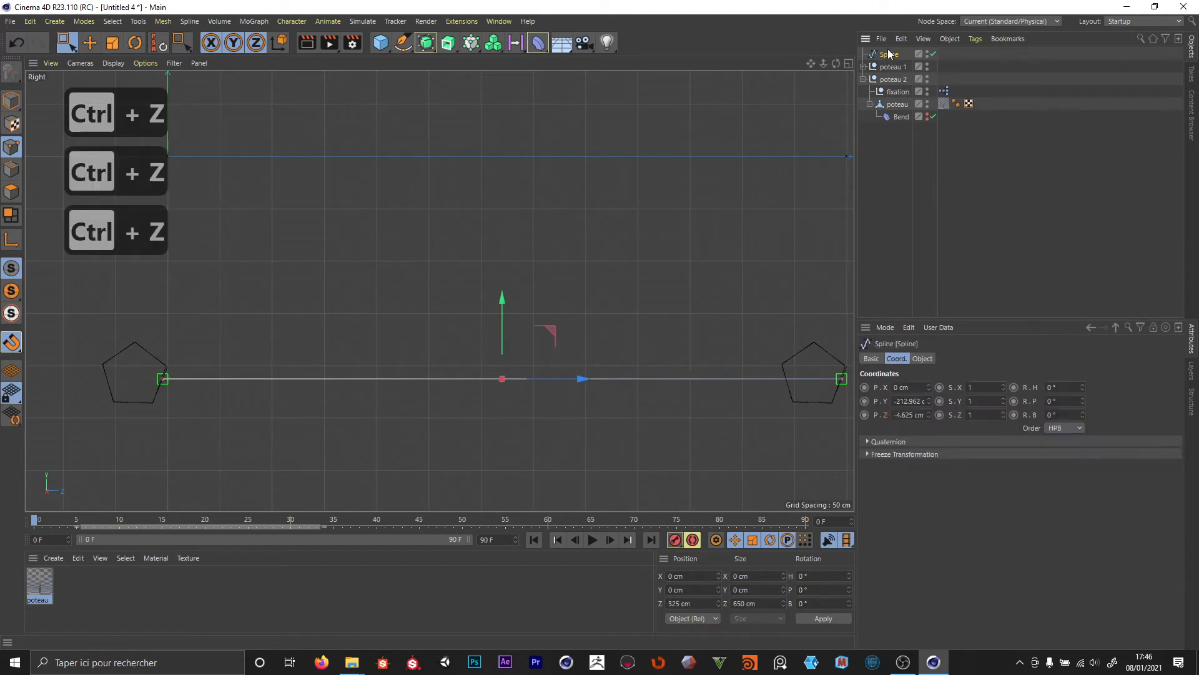
click(922, 358)
click(961, 386)
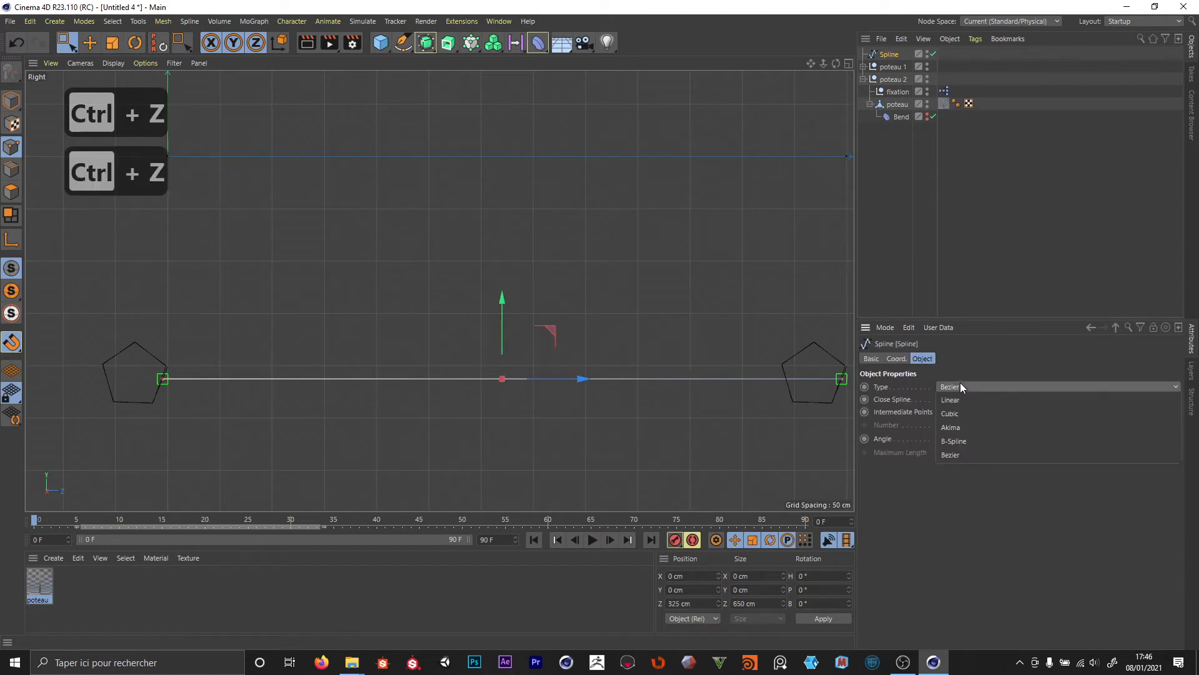
click(965, 401)
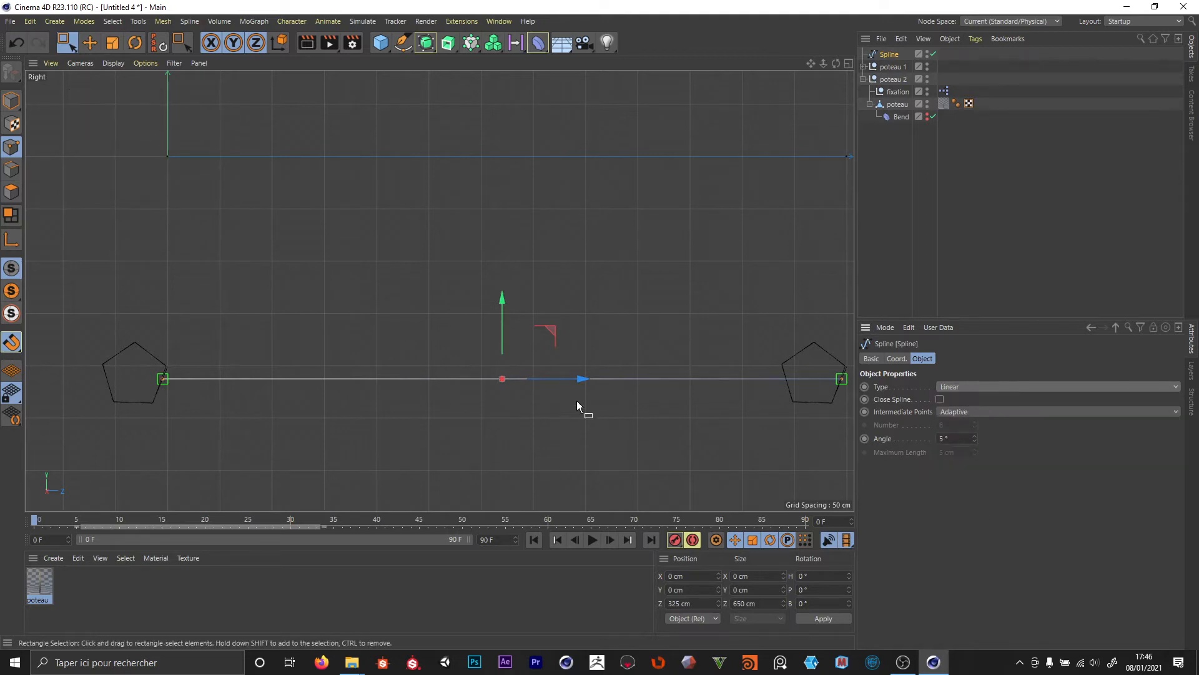
- Subdivide the linear spline with 10 subdivisions and deselect its points
scroll(338, 351, down, 2)
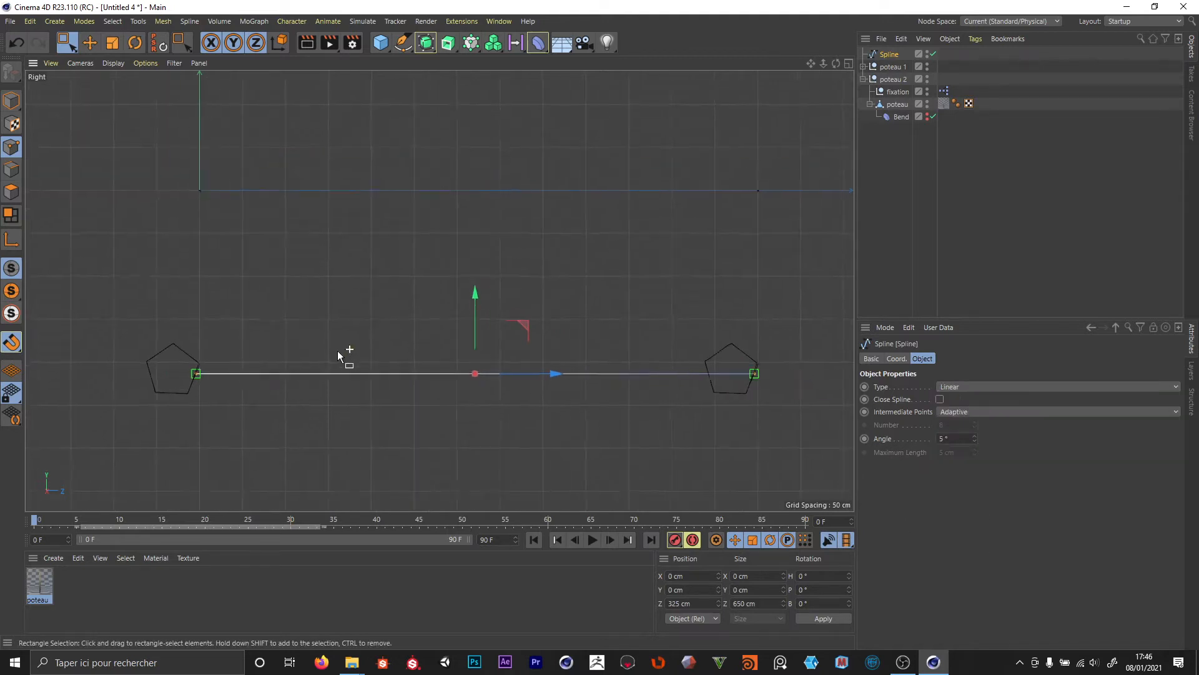
right_click(351, 200)
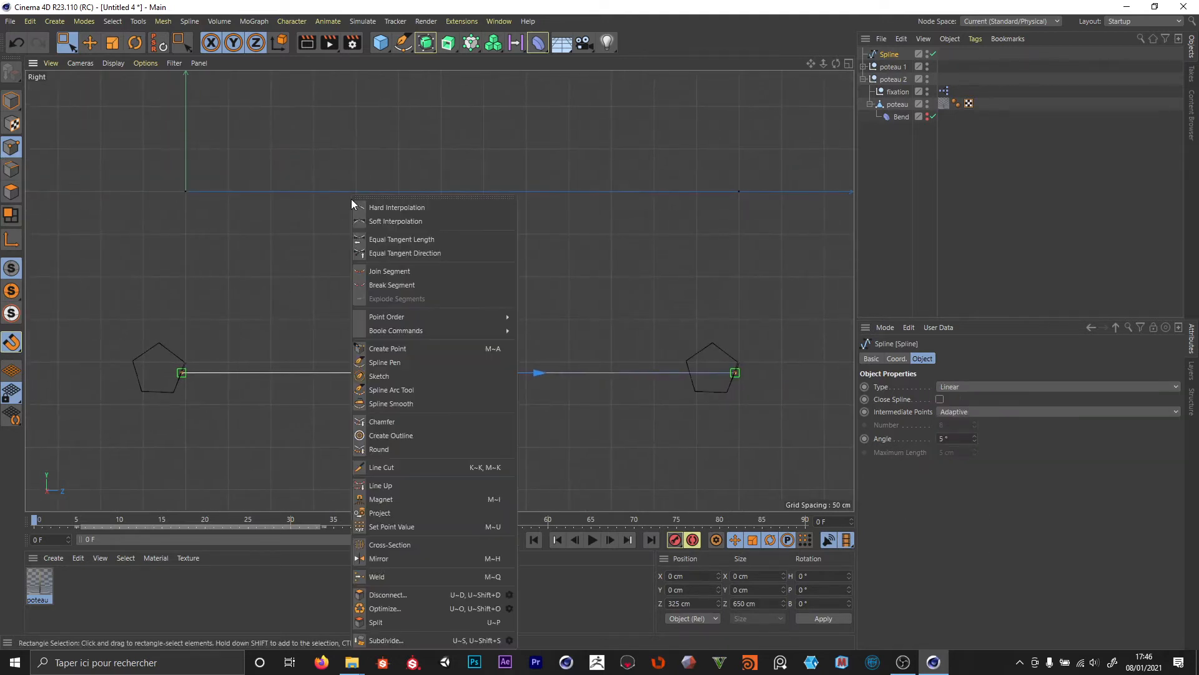
click(510, 640)
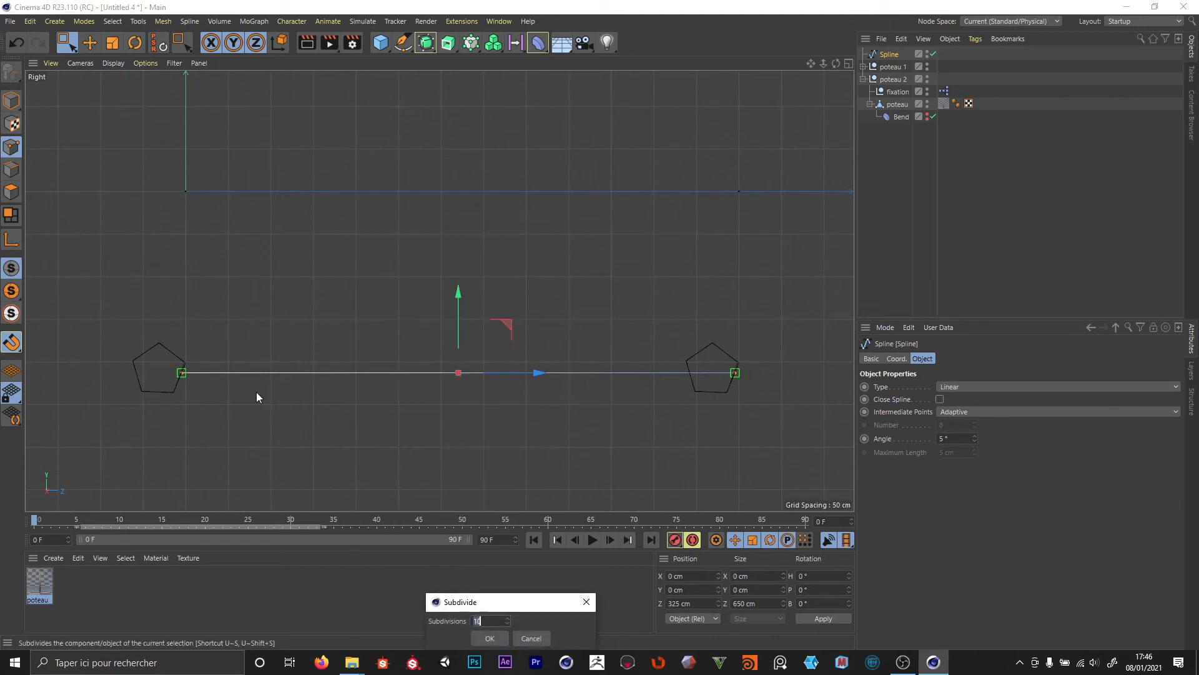
click(488, 638)
click(598, 423)
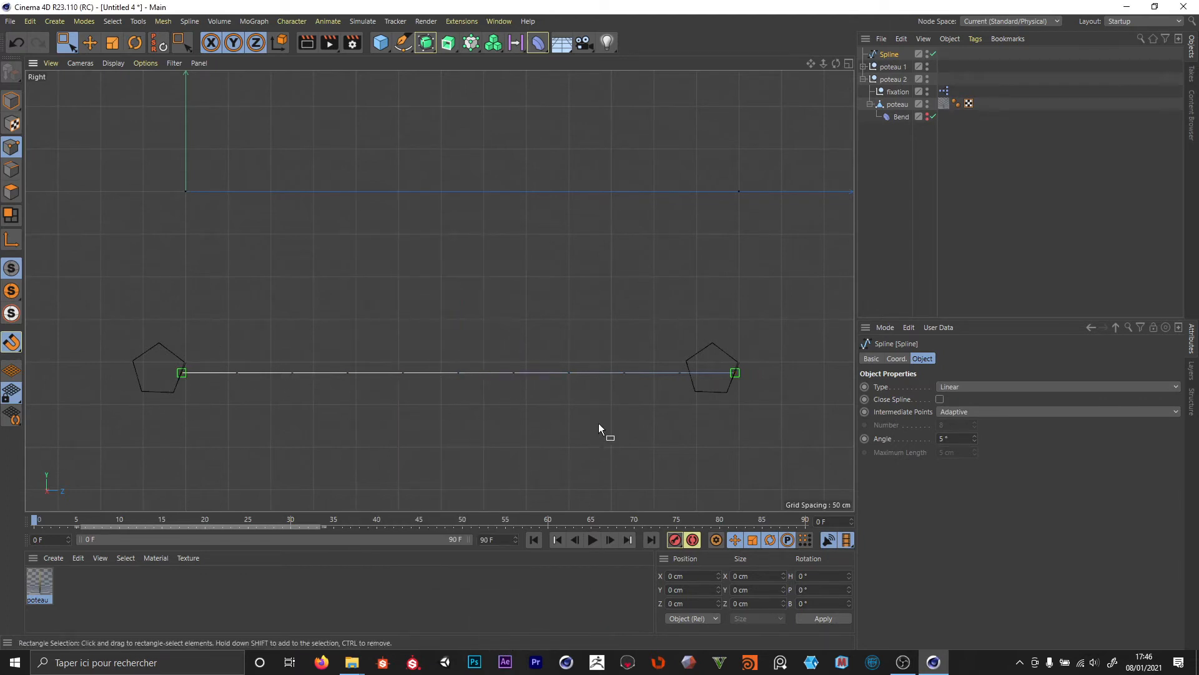
- Rename the spline object as cable1
double_click(888, 54)
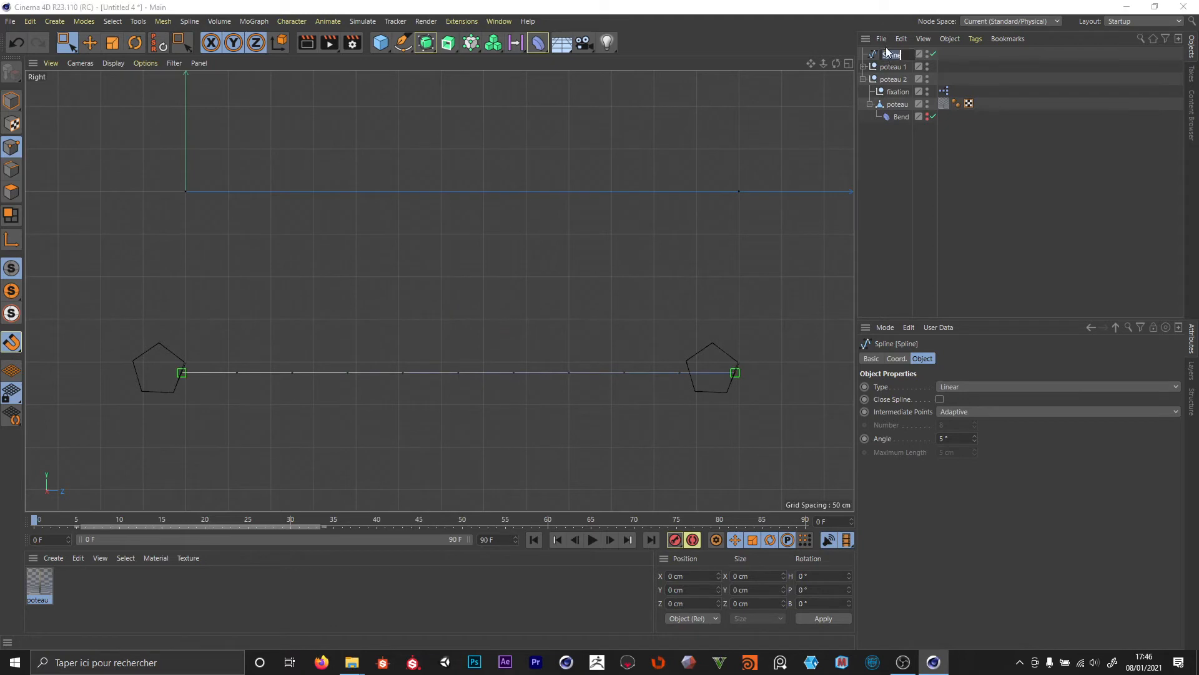
text(cable)
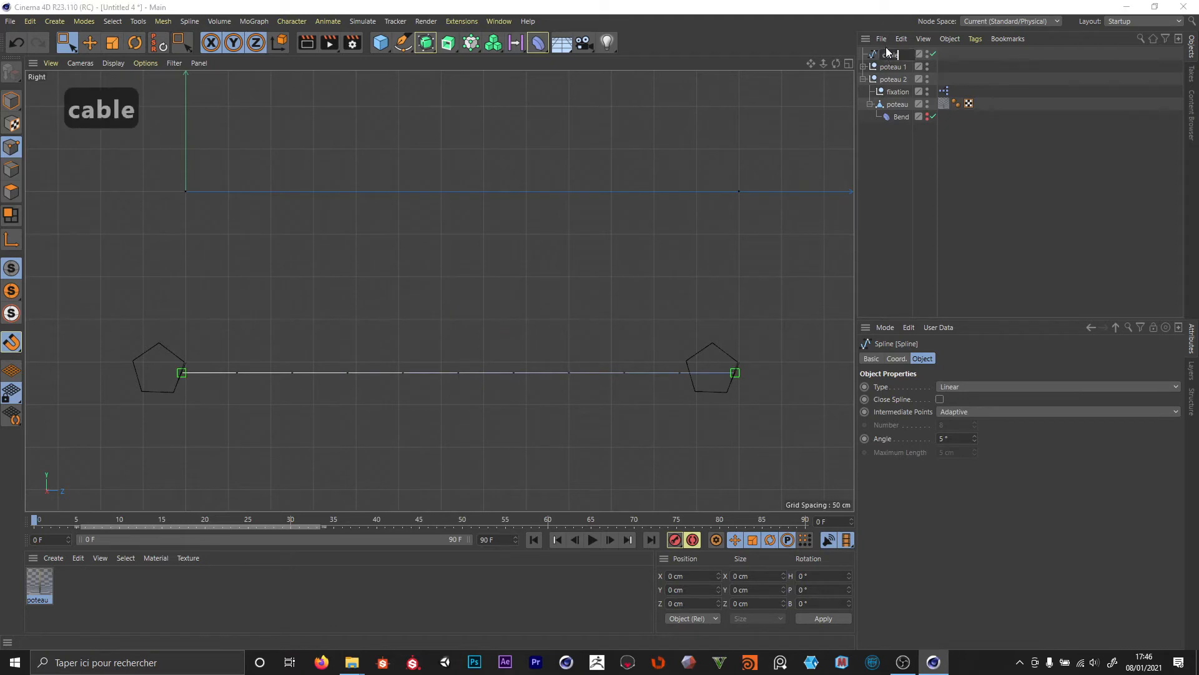
text(1)
key(Return)
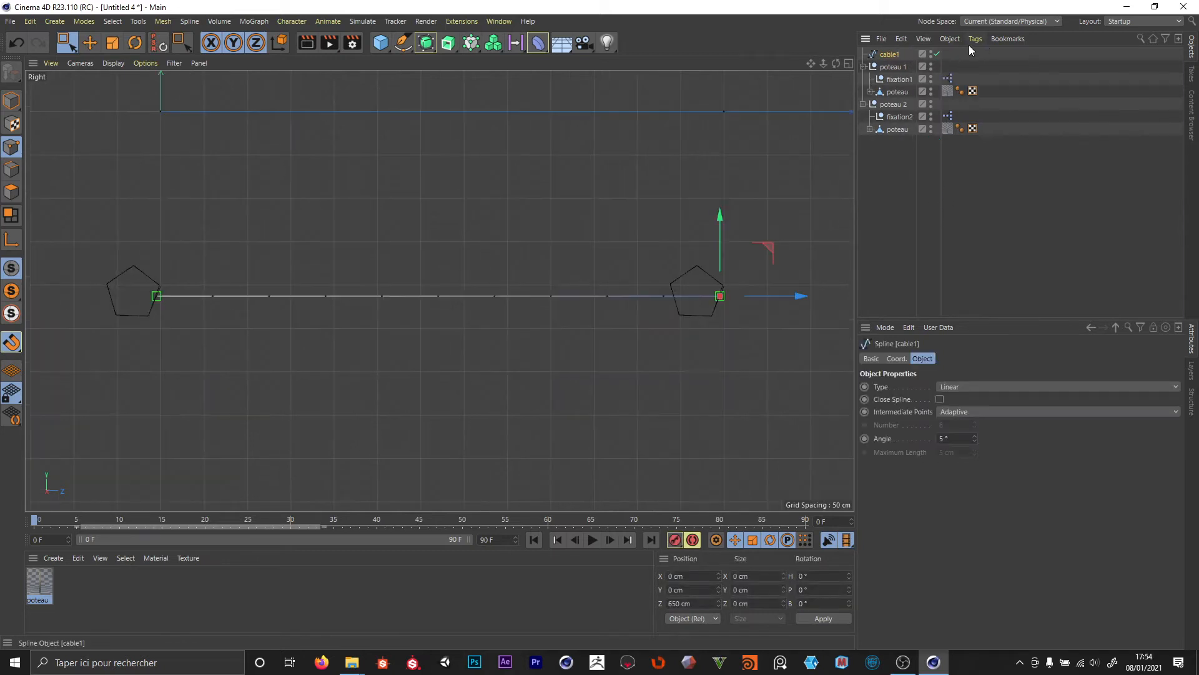
- Add a Spline Dynamics hair tag to the cable1 spline
click(975, 38)
mouse_move(985, 62)
mouse_move(1012, 90)
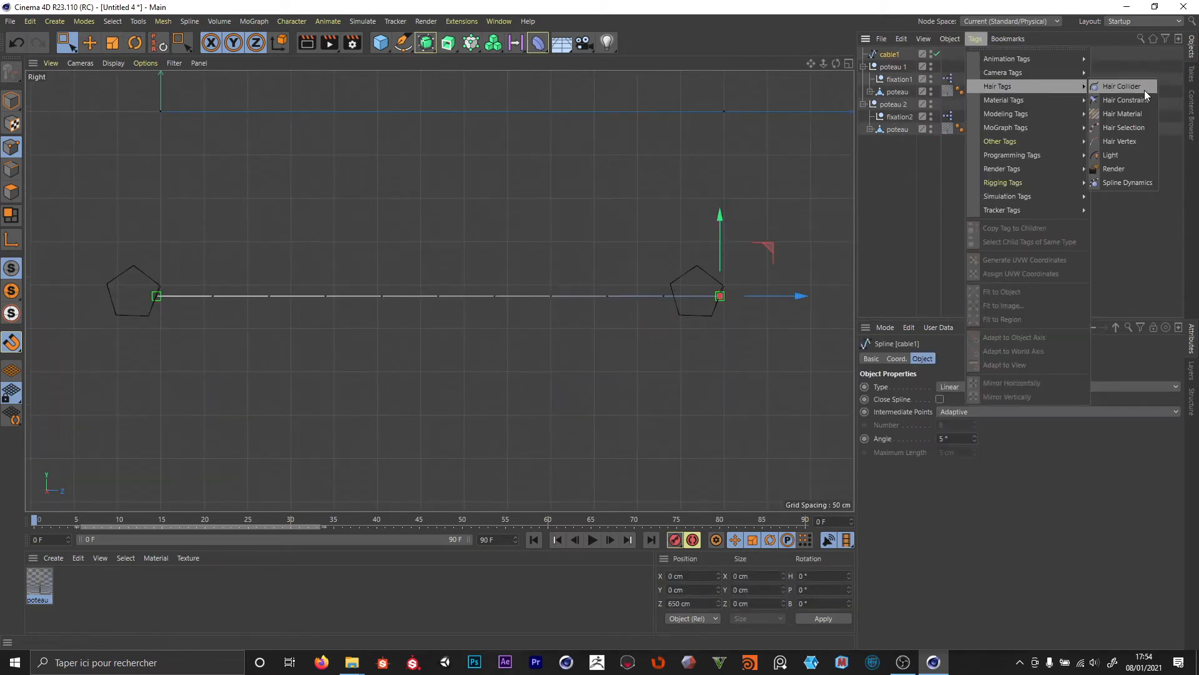
click(1131, 181)
- Add a Hair Constraint tag to cable1 and duplicate it on the same object
click(975, 39)
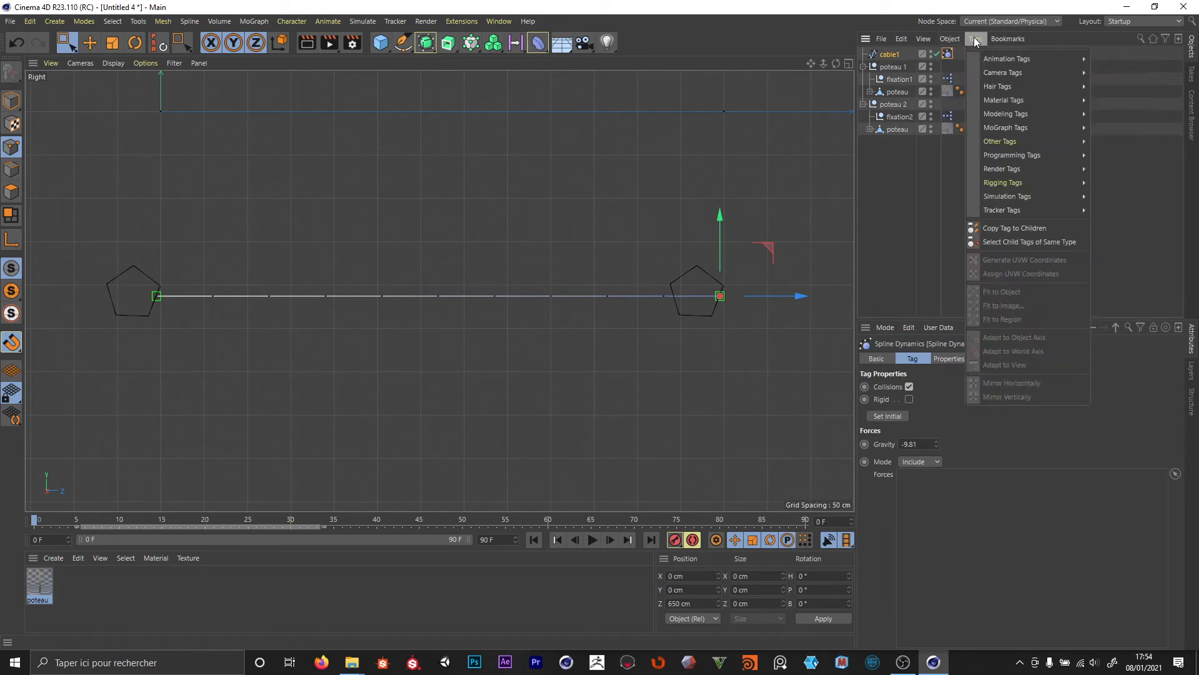
mouse_move(1029, 88)
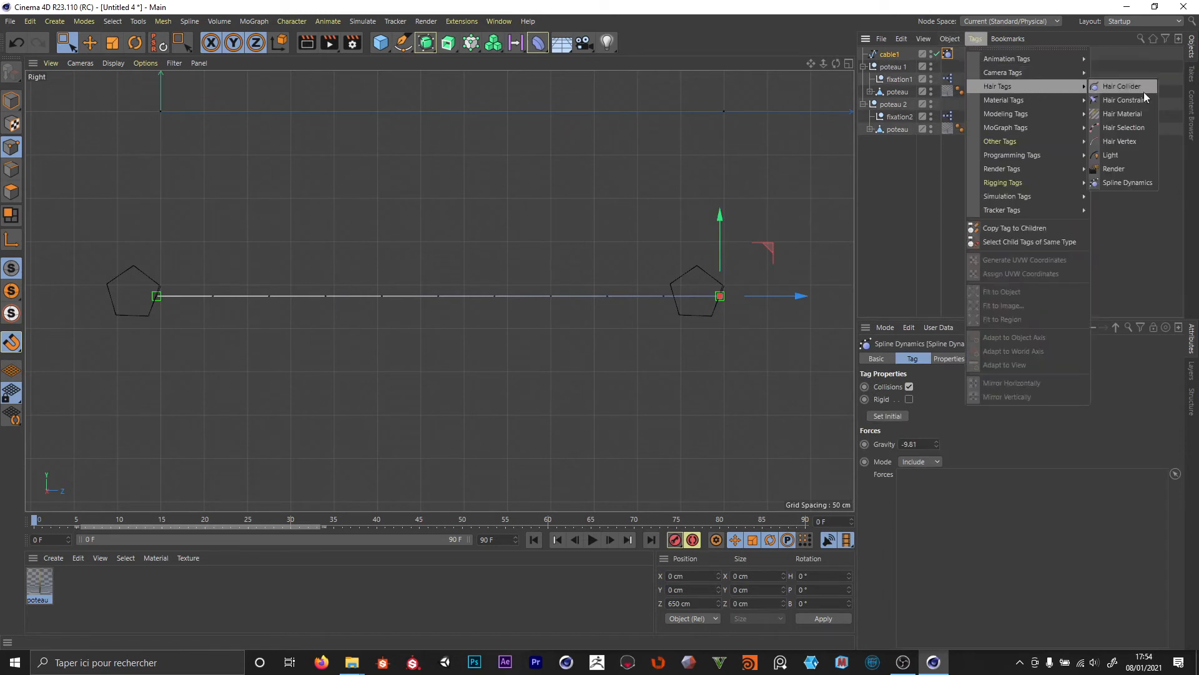
click(1144, 100)
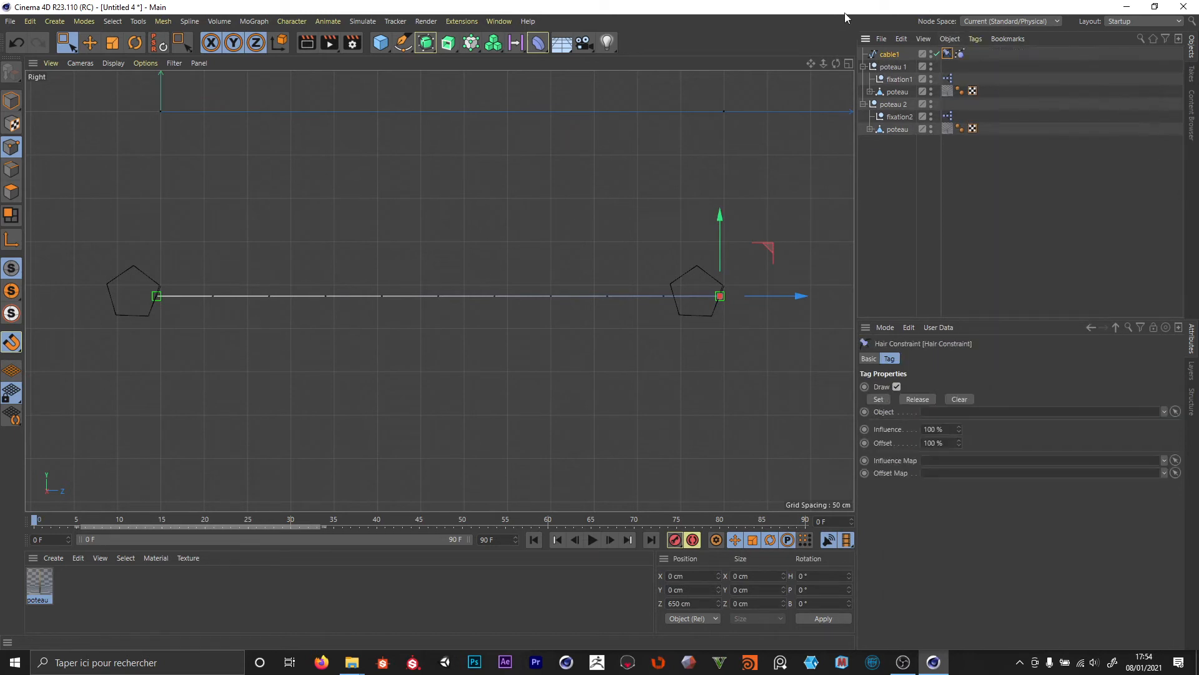
drag(947, 54, 959, 54)
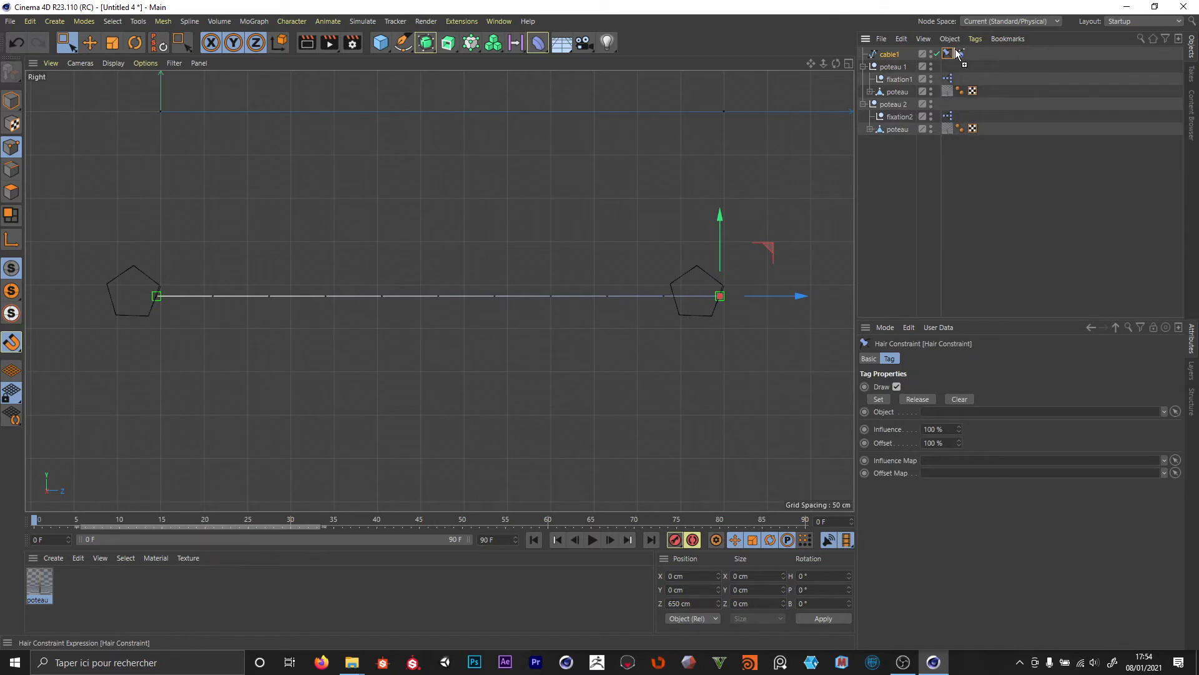
click(967, 173)
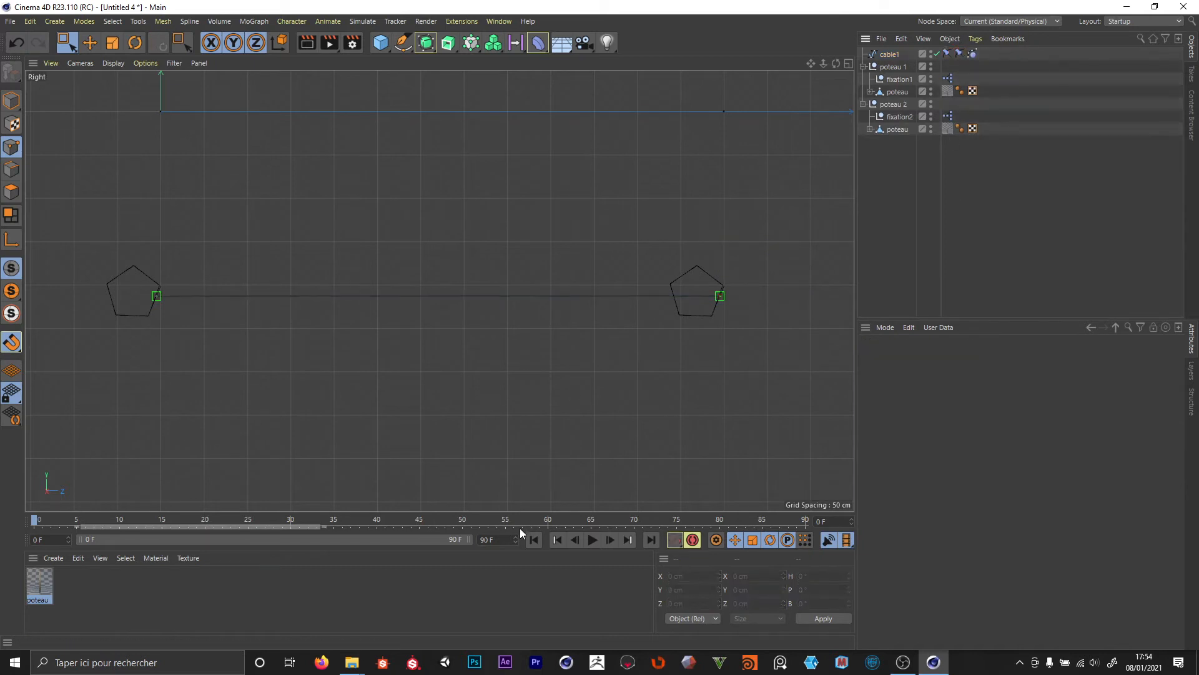
- Play the animation to check how the unconstrained cable behaves, and return to the first frame
click(594, 540)
click(594, 540)
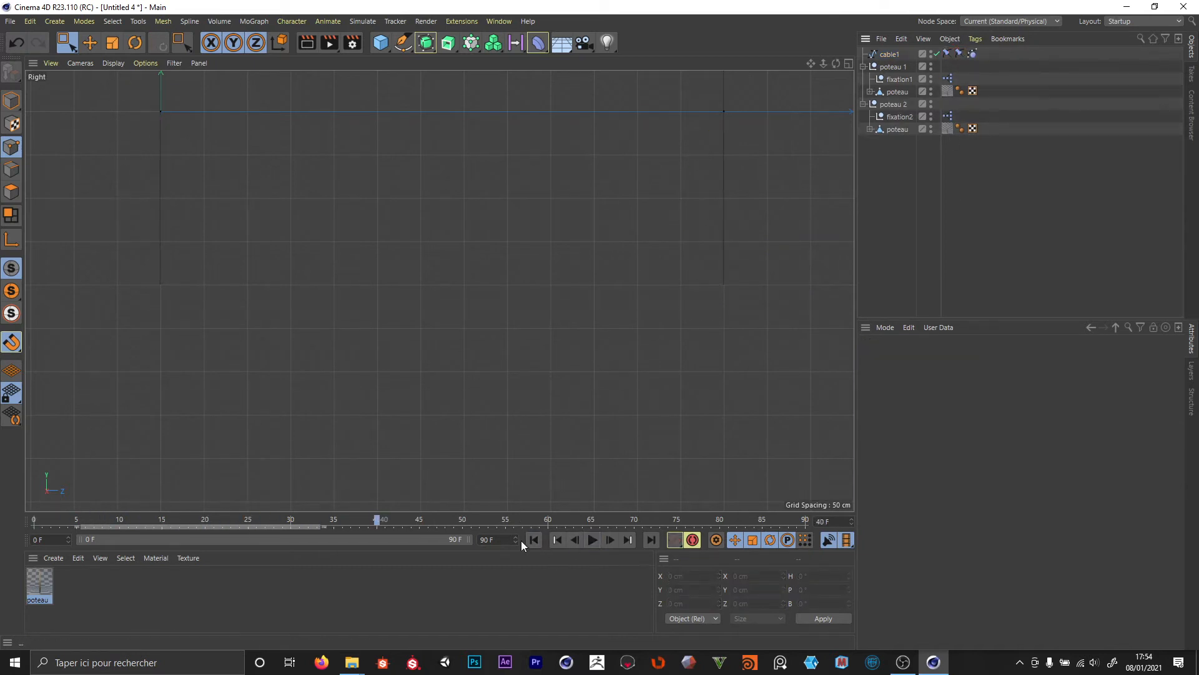
click(534, 540)
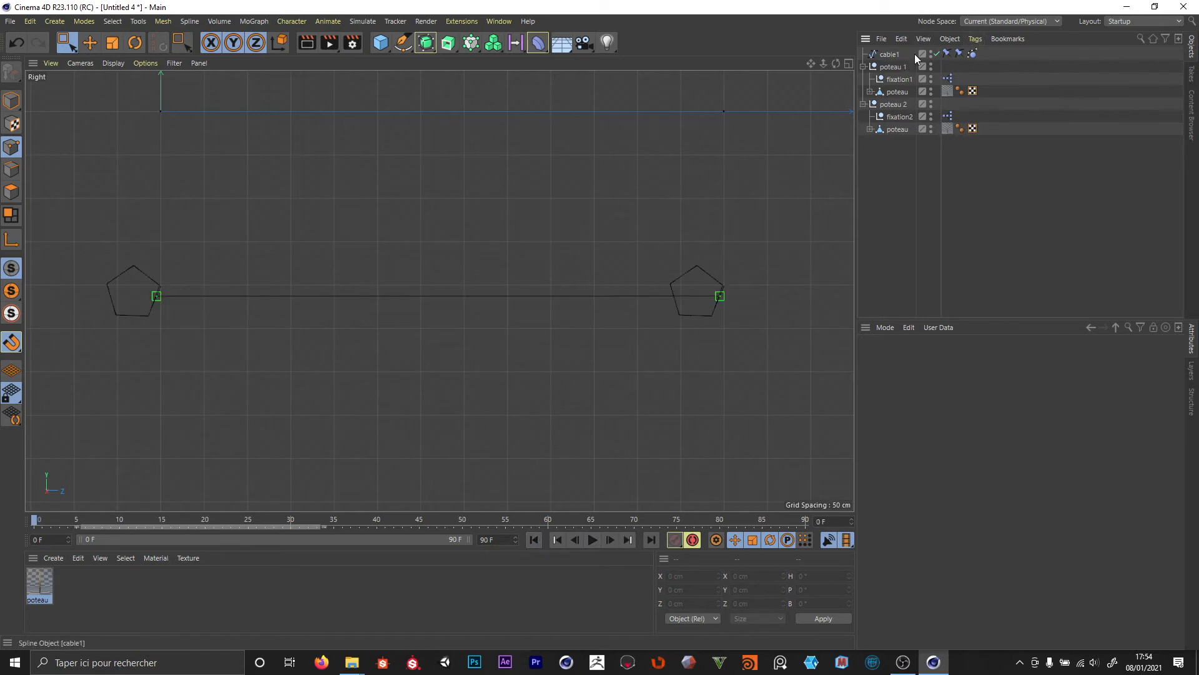
- Constrain cable1's end point at the first pole to fixation1 using the first Hair Constraint tag
click(947, 55)
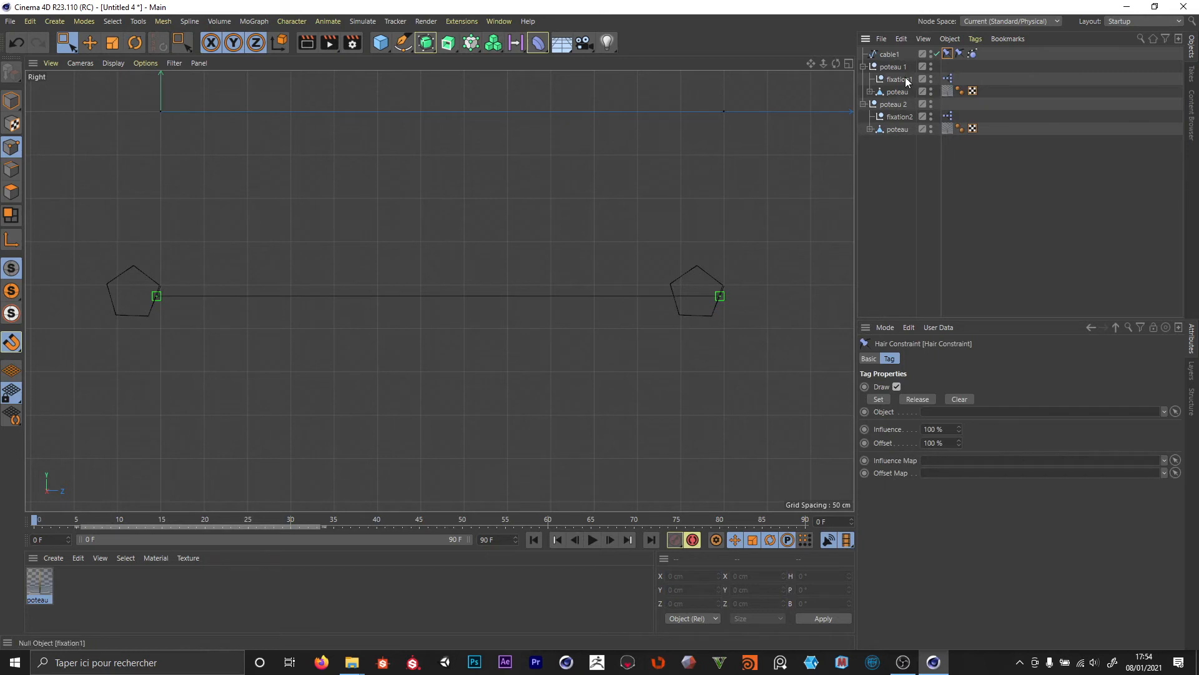
click(897, 55)
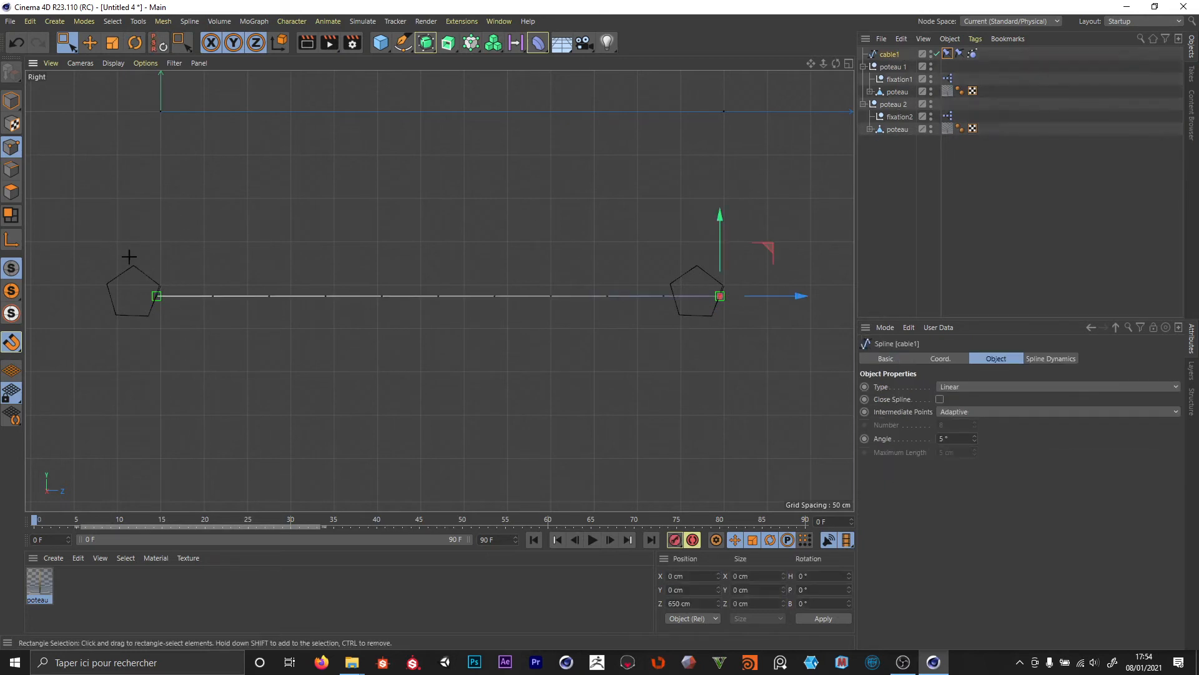
drag(128, 256, 181, 326)
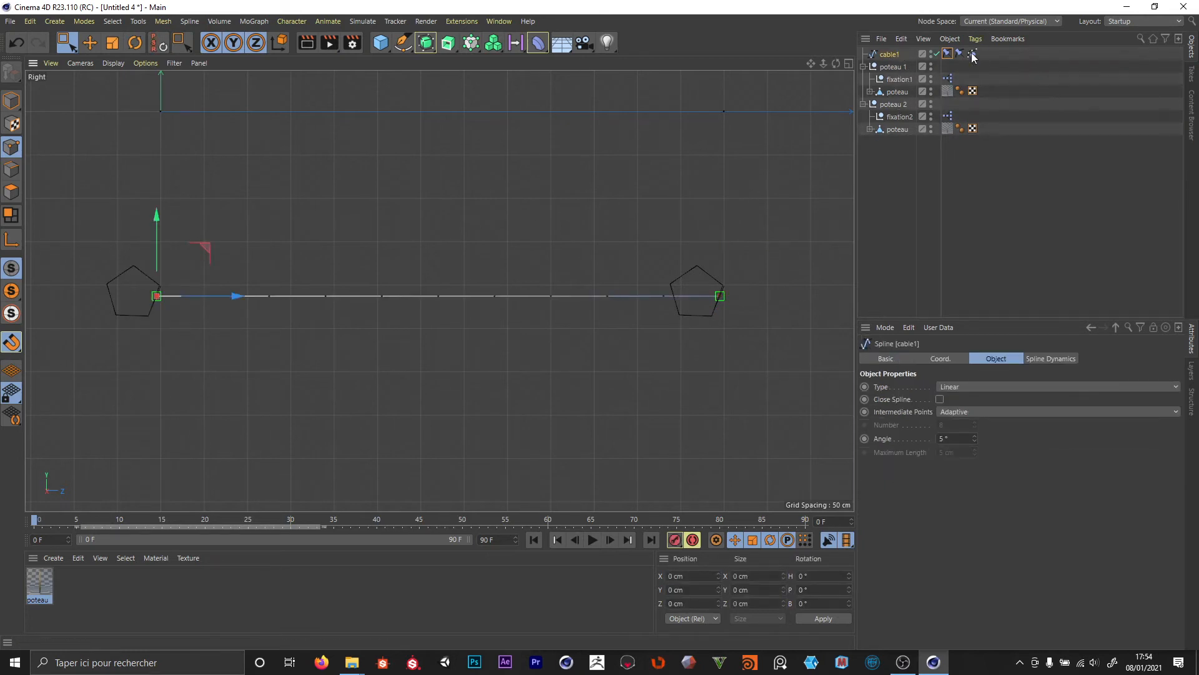
click(948, 53)
drag(890, 81, 959, 476)
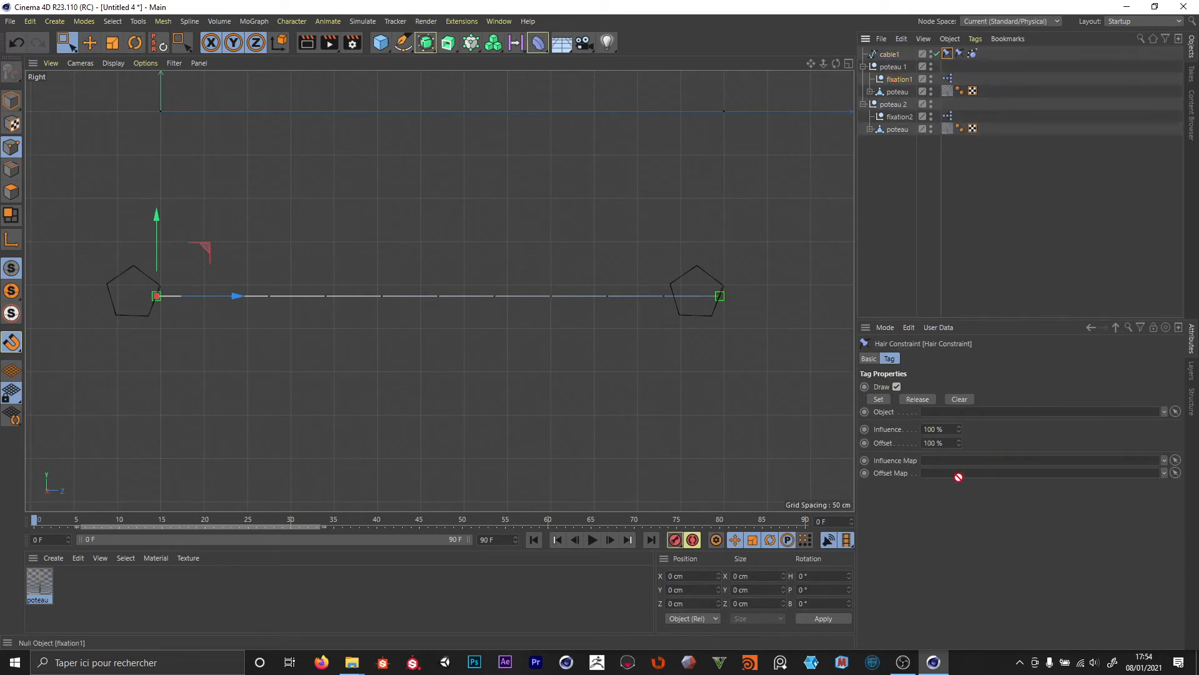
drag(942, 416, 942, 415)
click(879, 399)
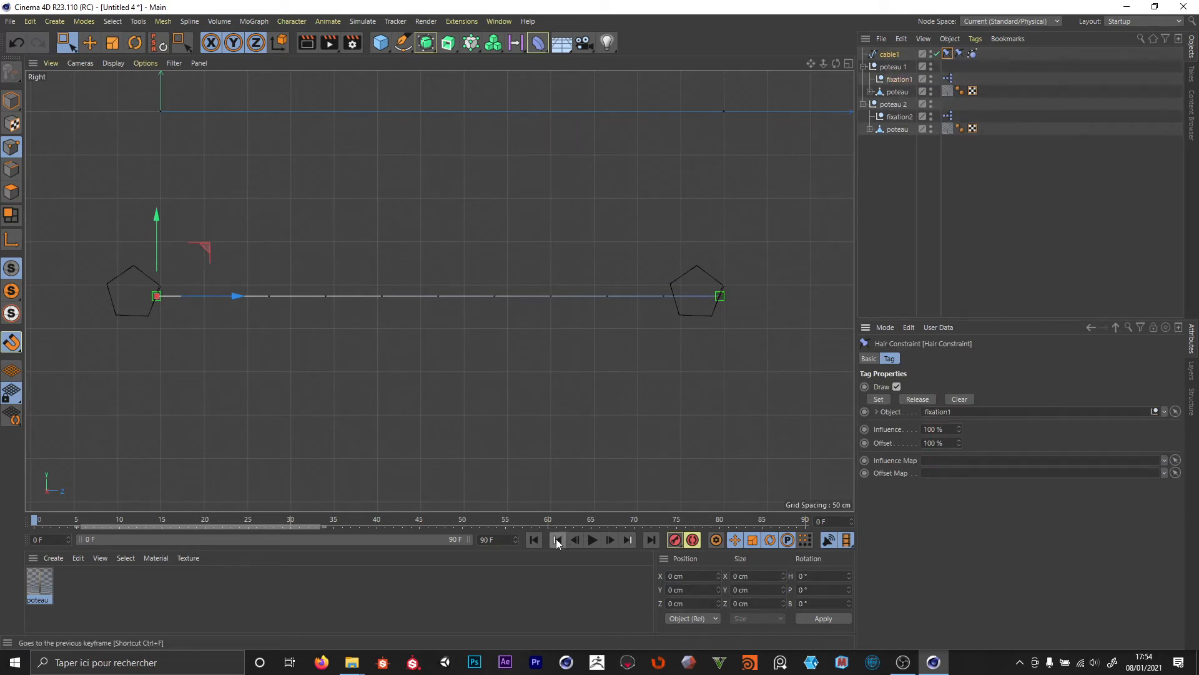
- Play the animation with only the first end of the cable constrained, and rewind to the start
click(593, 540)
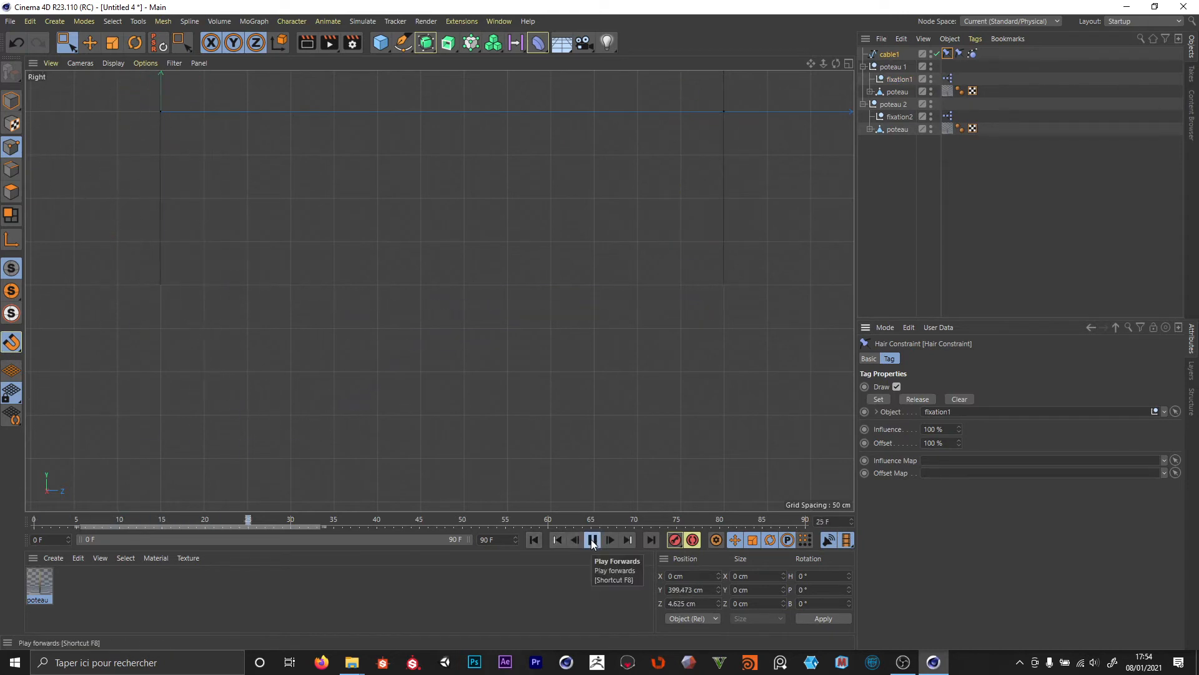
click(593, 541)
click(534, 540)
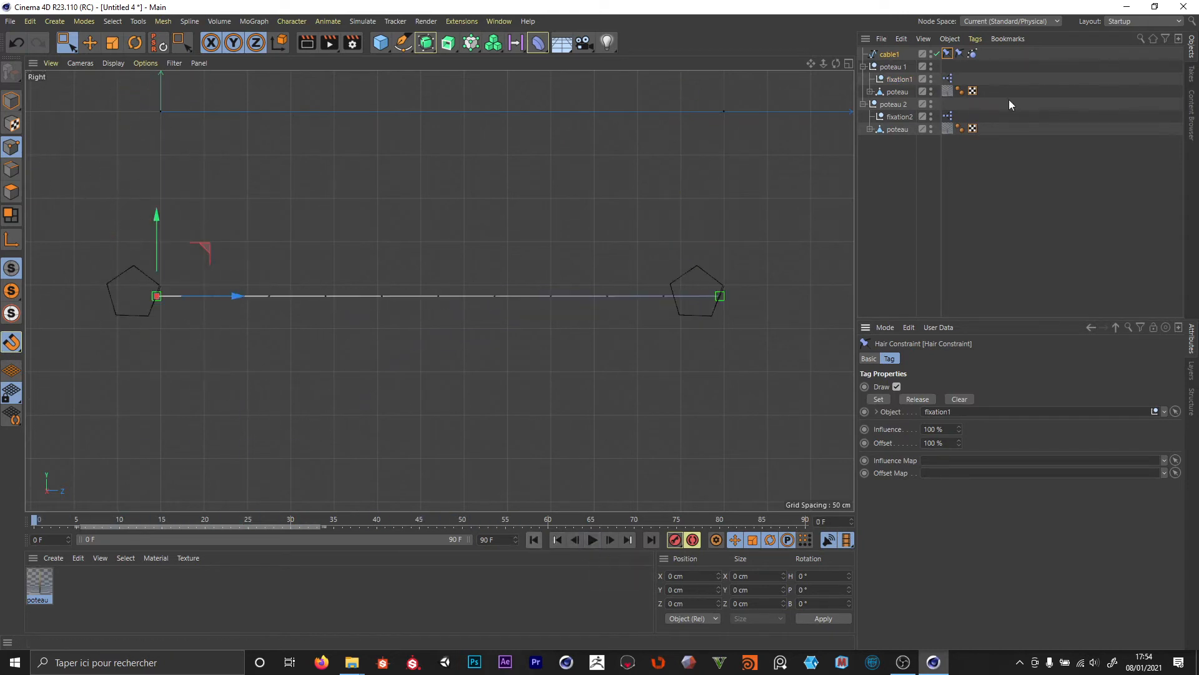
- Constrain cable1's end point at the second pole to fixation2 using the second Hair Constraint tag
click(960, 55)
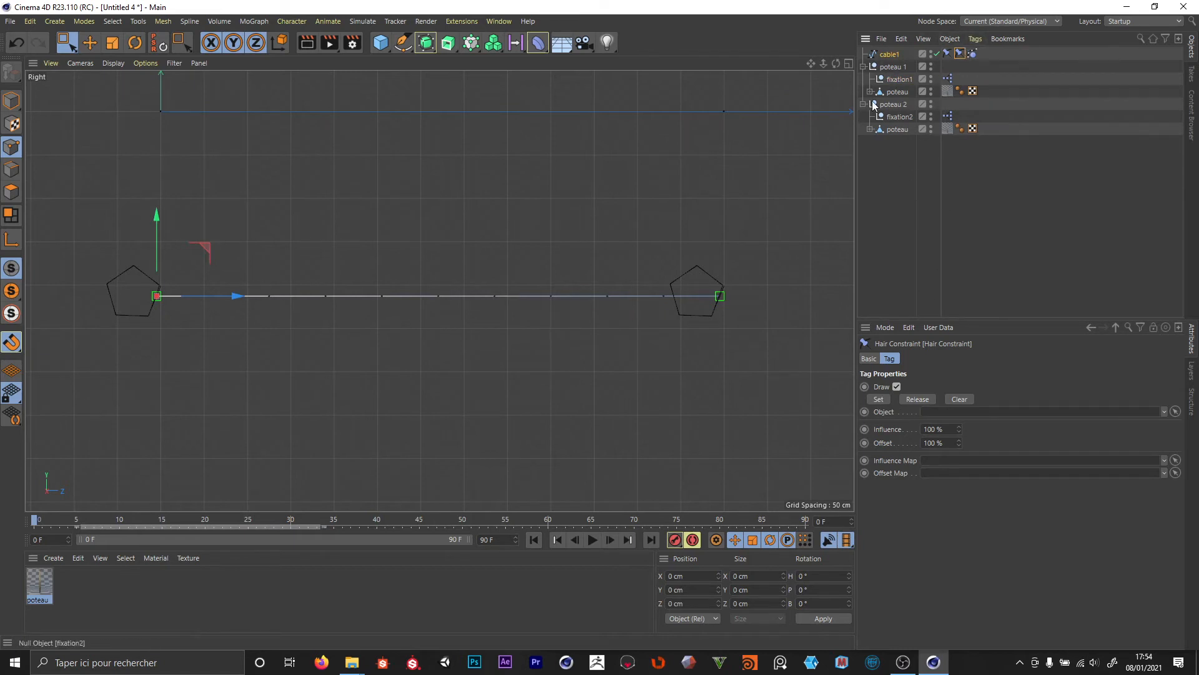
drag(793, 208, 711, 334)
drag(900, 117, 1022, 473)
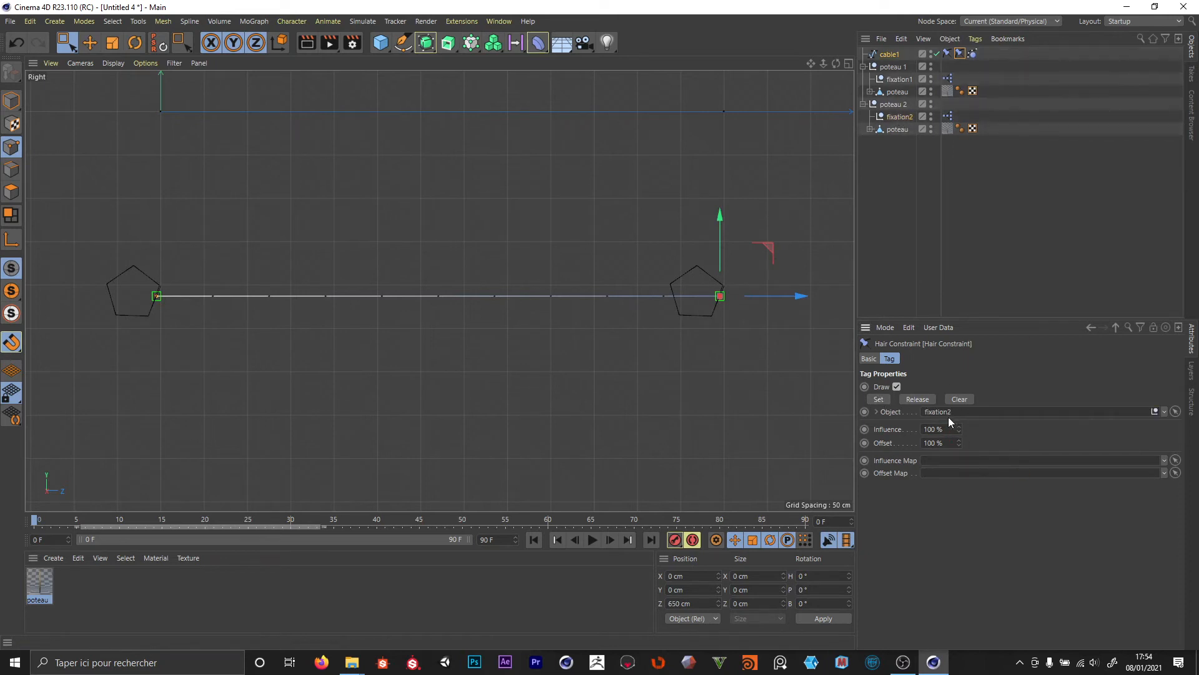
click(890, 220)
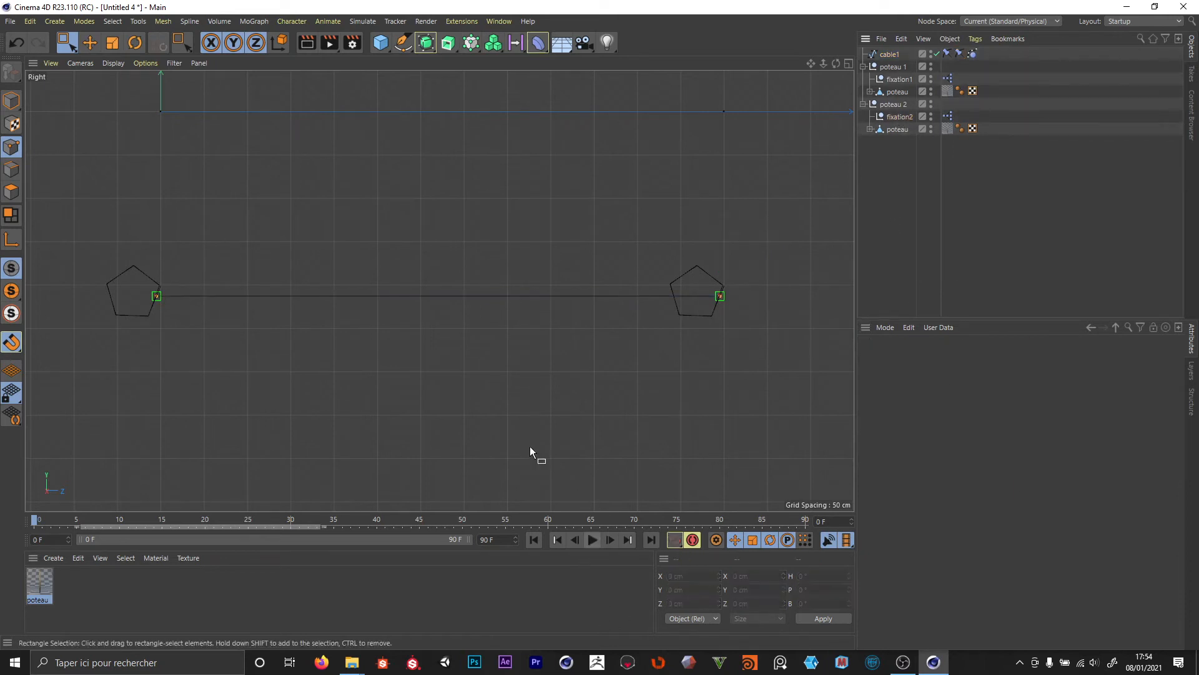
- Play the simulation to check the cable hanging between both poles, and return to frame 0
scroll(428, 422, down, 3)
scroll(428, 423, down, 2)
click(594, 540)
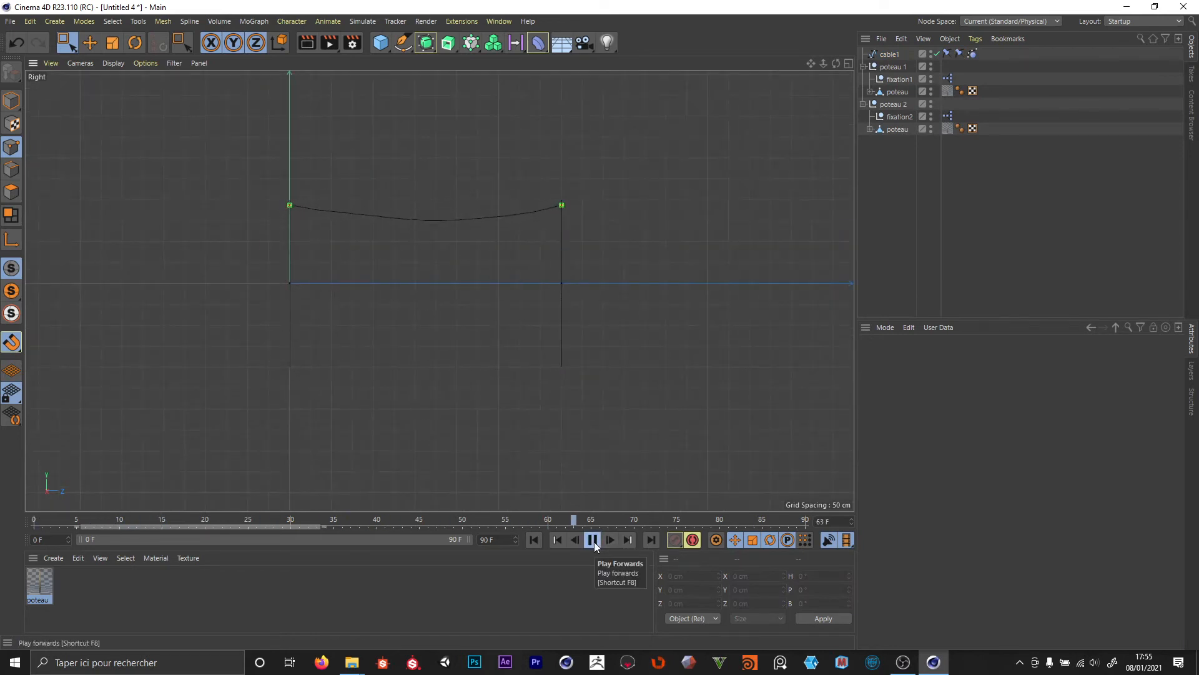
click(593, 540)
click(535, 540)
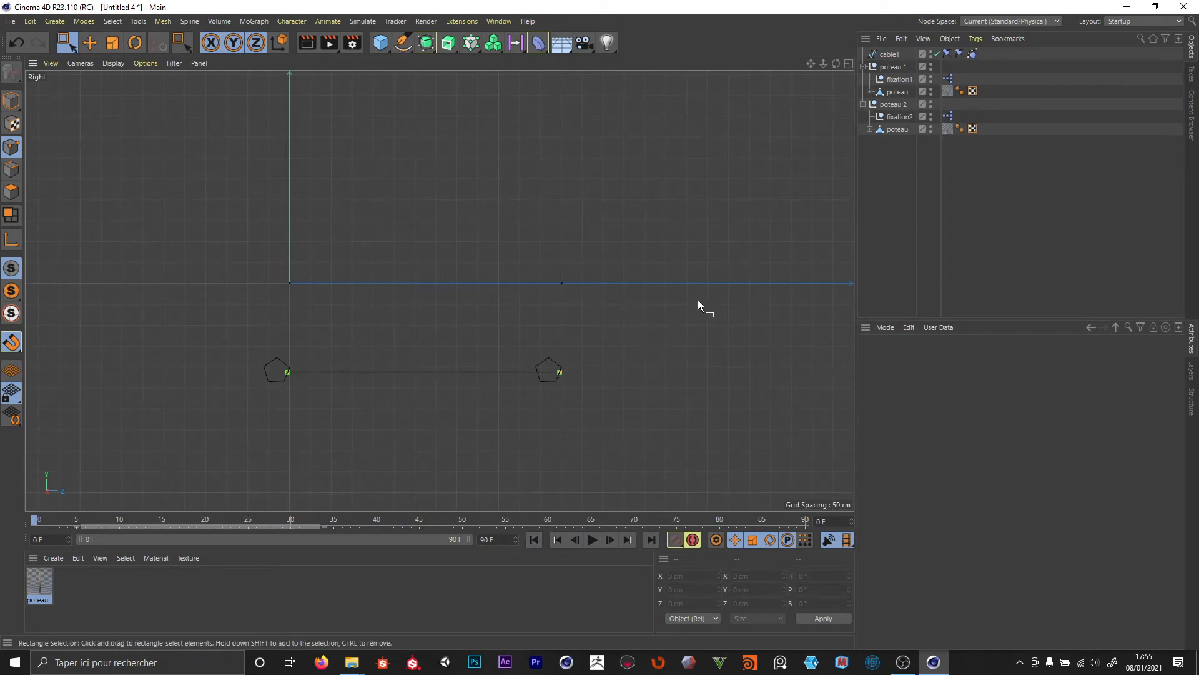
- Switch to the perspective view, collapse both pole groups and make two copies of cable1
middle_click(627, 249)
middle_click(258, 182)
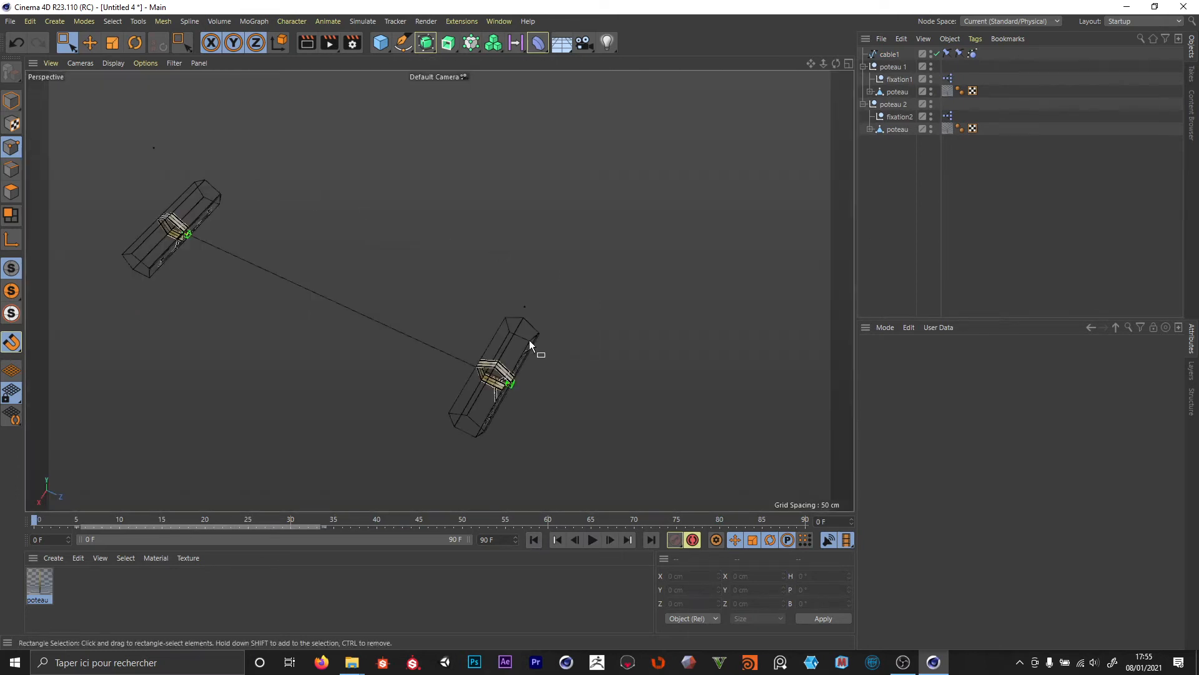
alt+drag(530, 340, 809, 131)
click(864, 104)
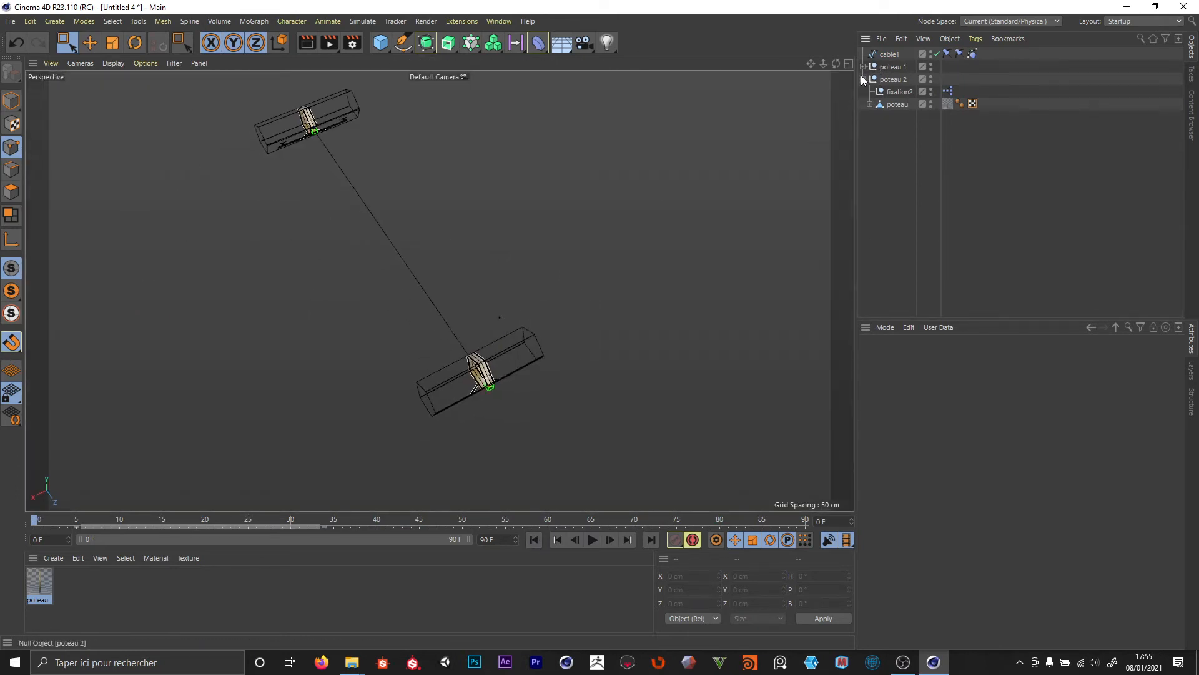
click(864, 67)
ctrl+drag(889, 55, 887, 74)
click(1005, 107)
- Rename the first copy of the cable as cable2
double_click(899, 67)
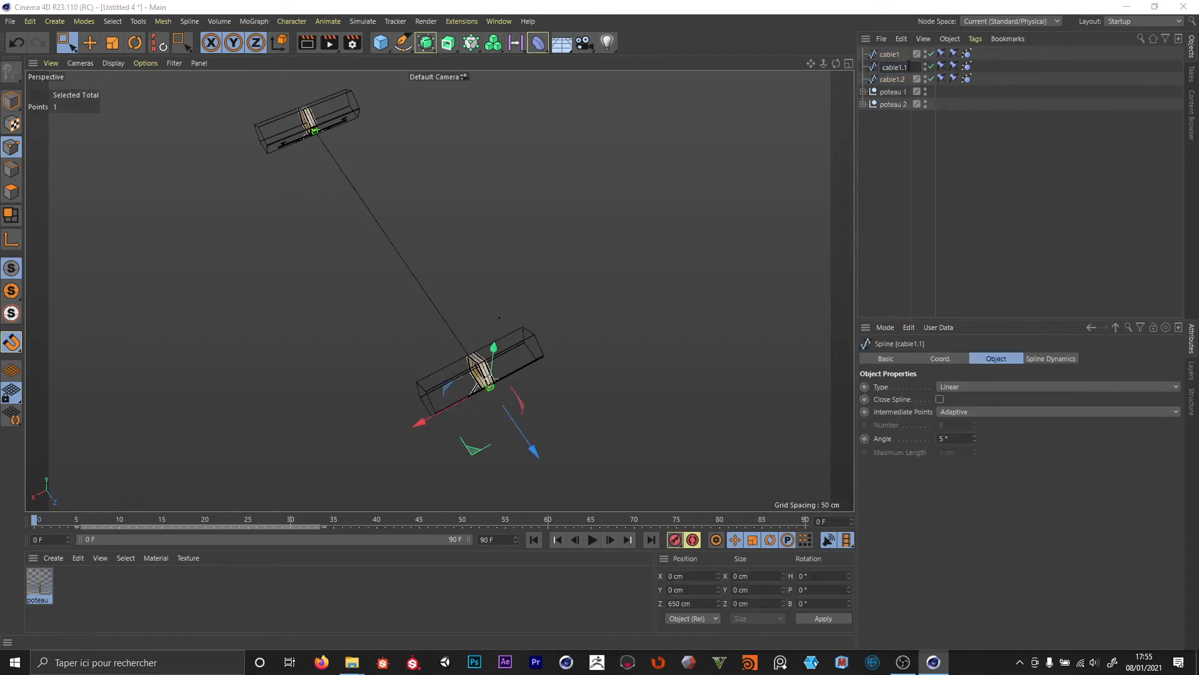
key(BackSpace)
key(BackSpace)
key(BackSpace)
text(2)
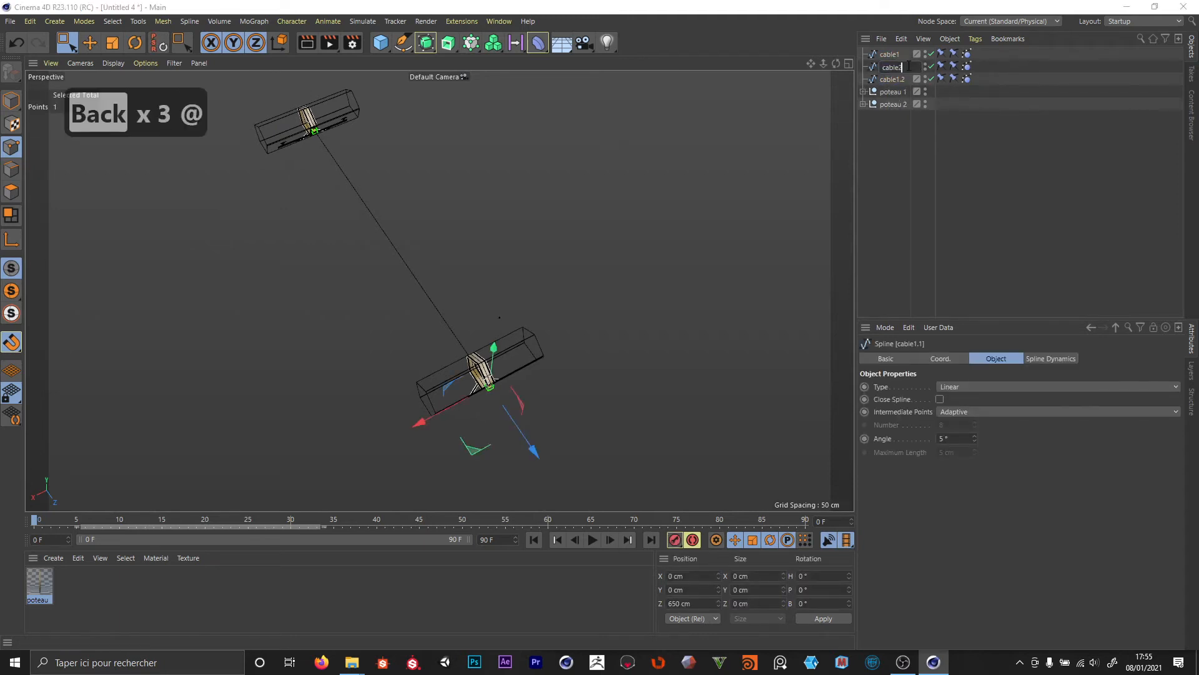
- Rename the second copy of the cable as cable3 and clear the selection
click(900, 76)
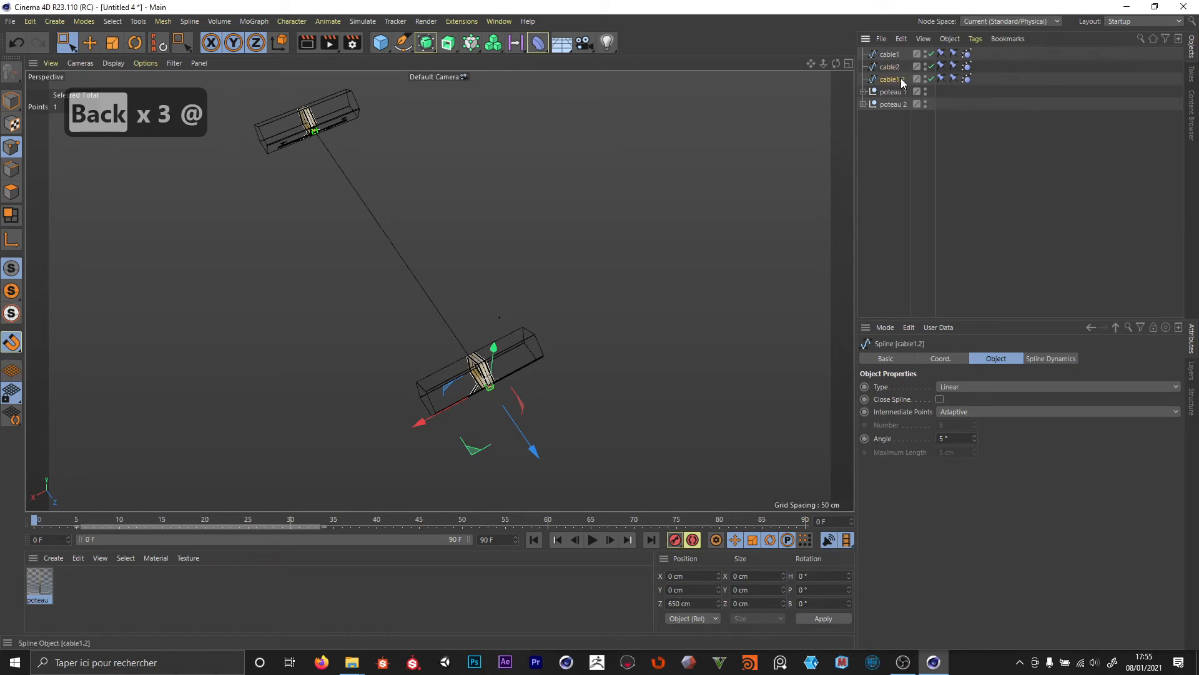
double_click(901, 77)
key(BackSpace)
key(BackSpace)
key(BackSpace)
text(3)
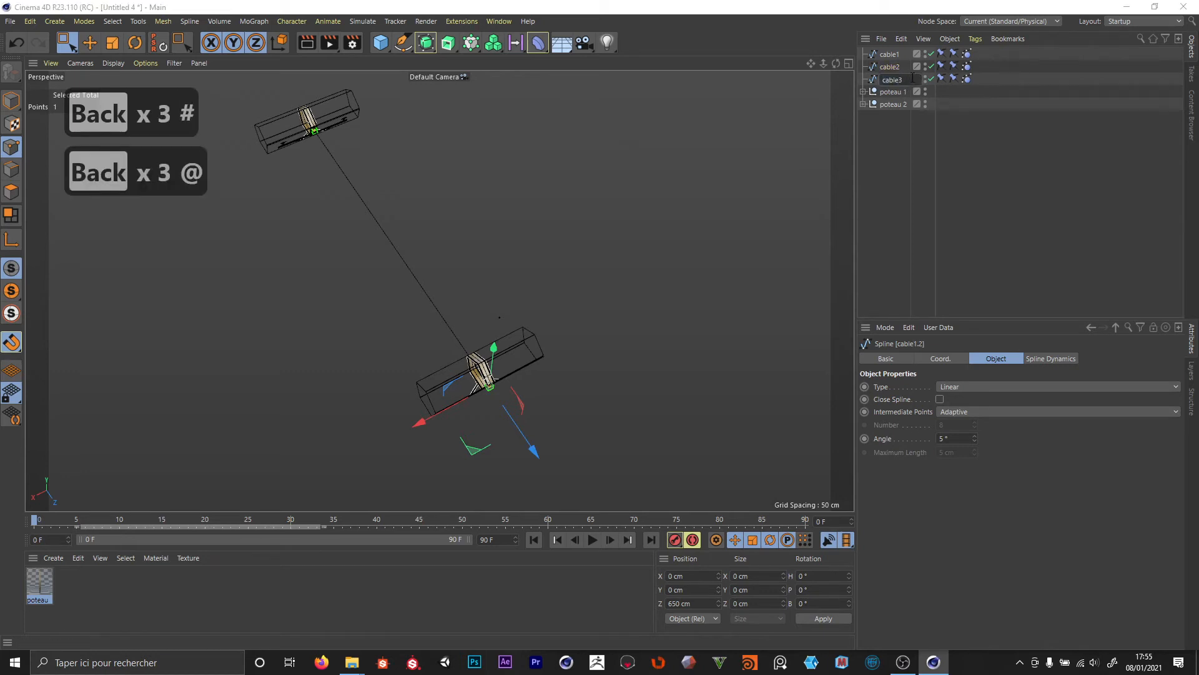
key(Return)
click(1049, 200)
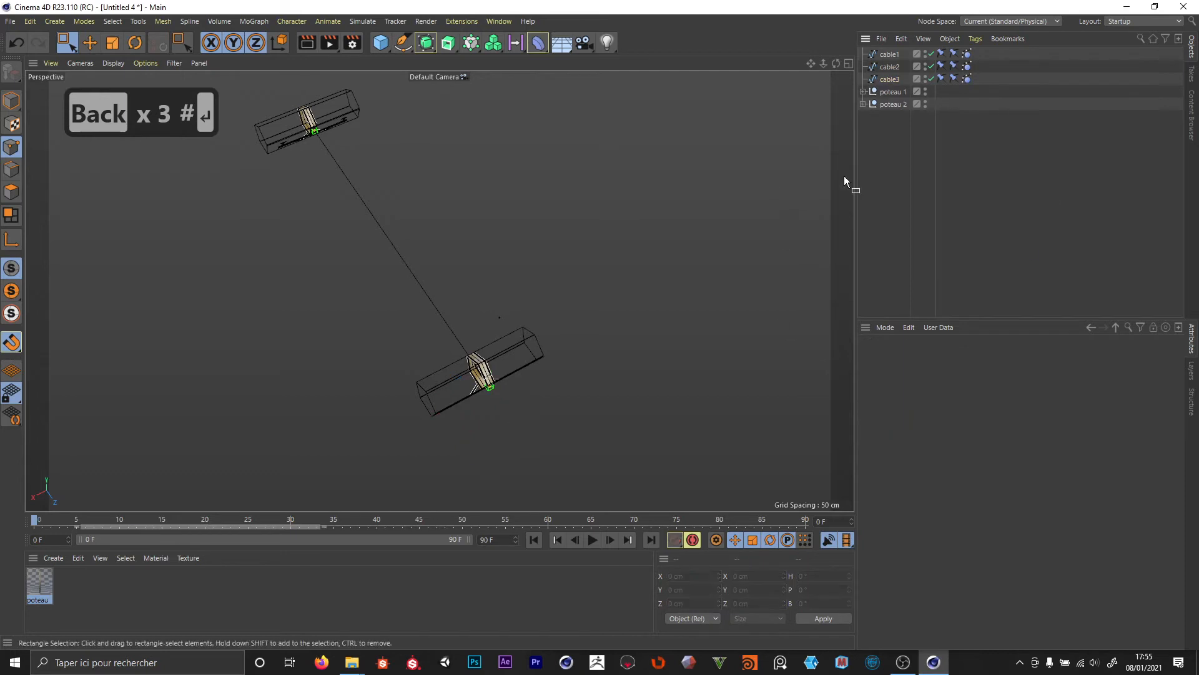
- Delete the Spline Dynamics tags from cable1 and cable3
click(967, 54)
ctrl+click(967, 79)
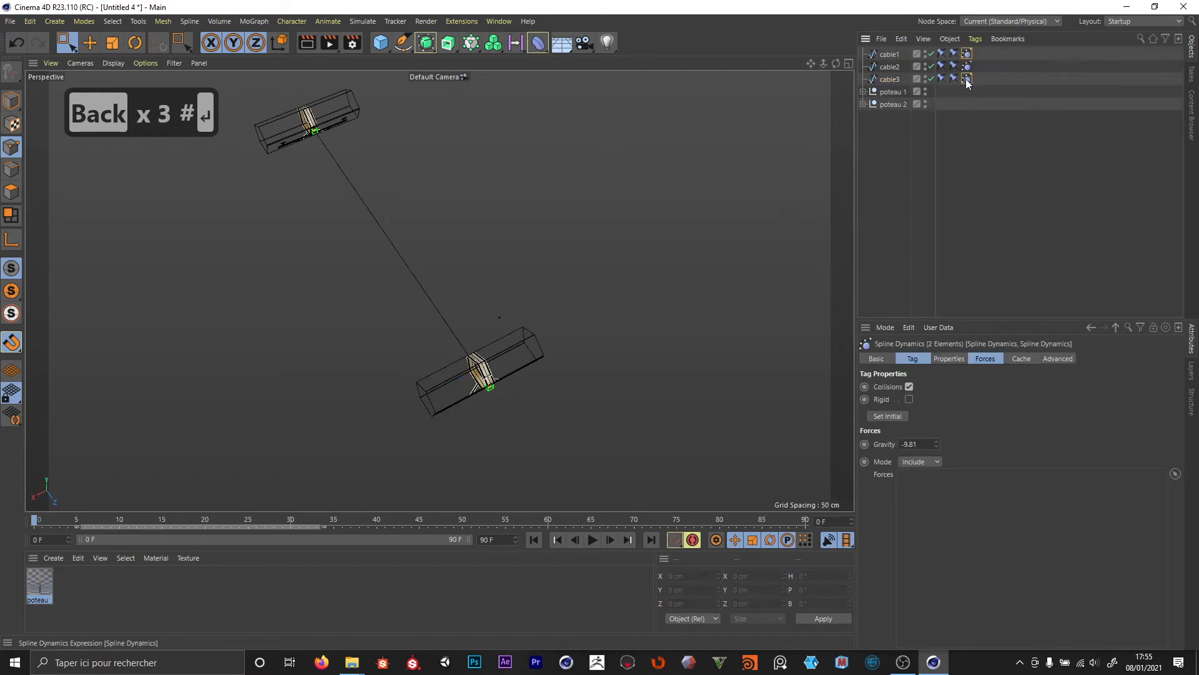
key(BackSpace)
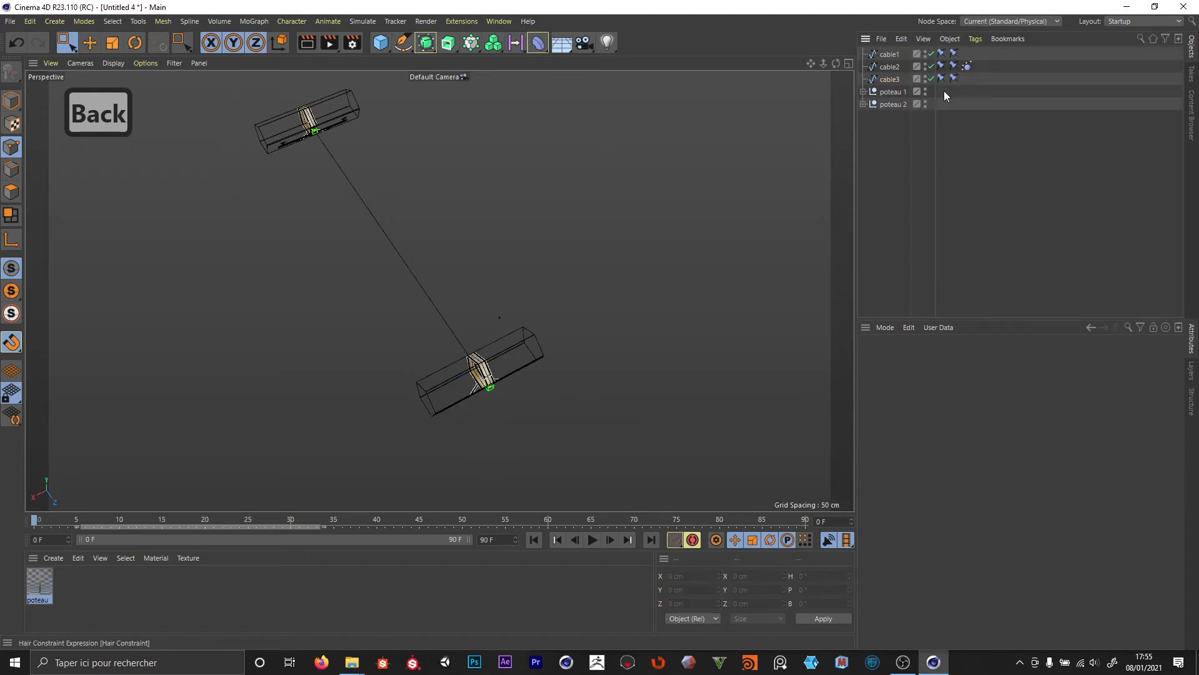
- Move the whole cable1 spline along X to about -66.8 cm, in line with the outer insulators of the poles
click(898, 55)
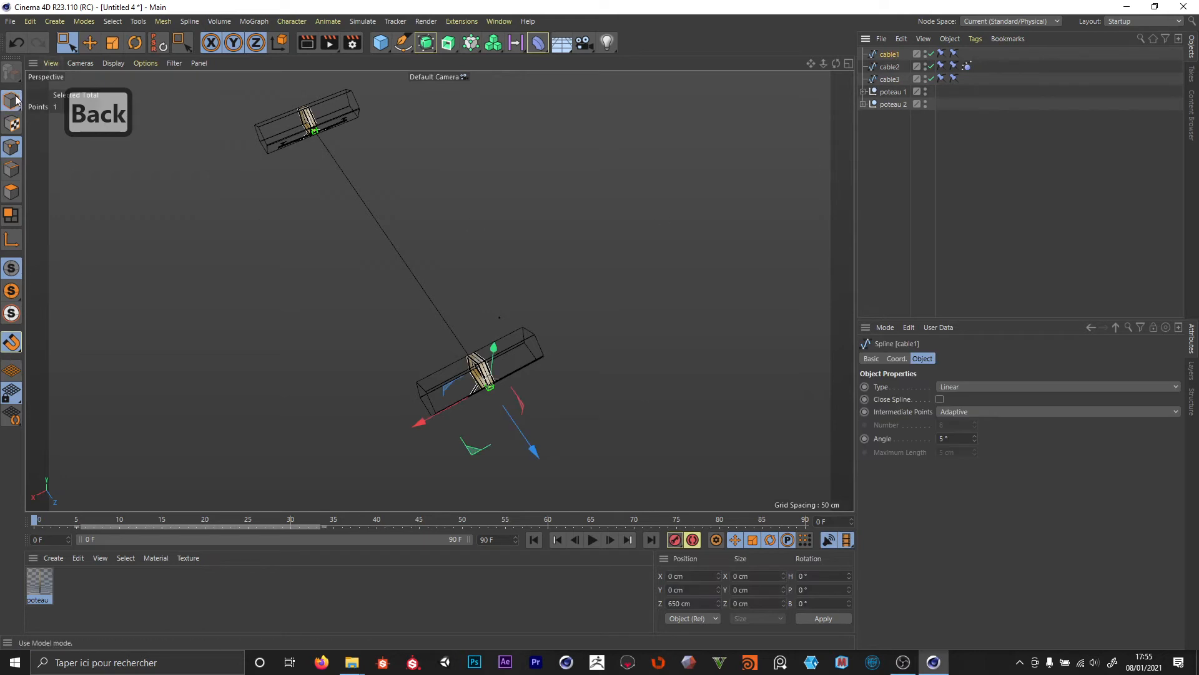
drag(247, 157, 274, 142)
scroll(529, 354, up, 4)
alt+drag(506, 352, 414, 224)
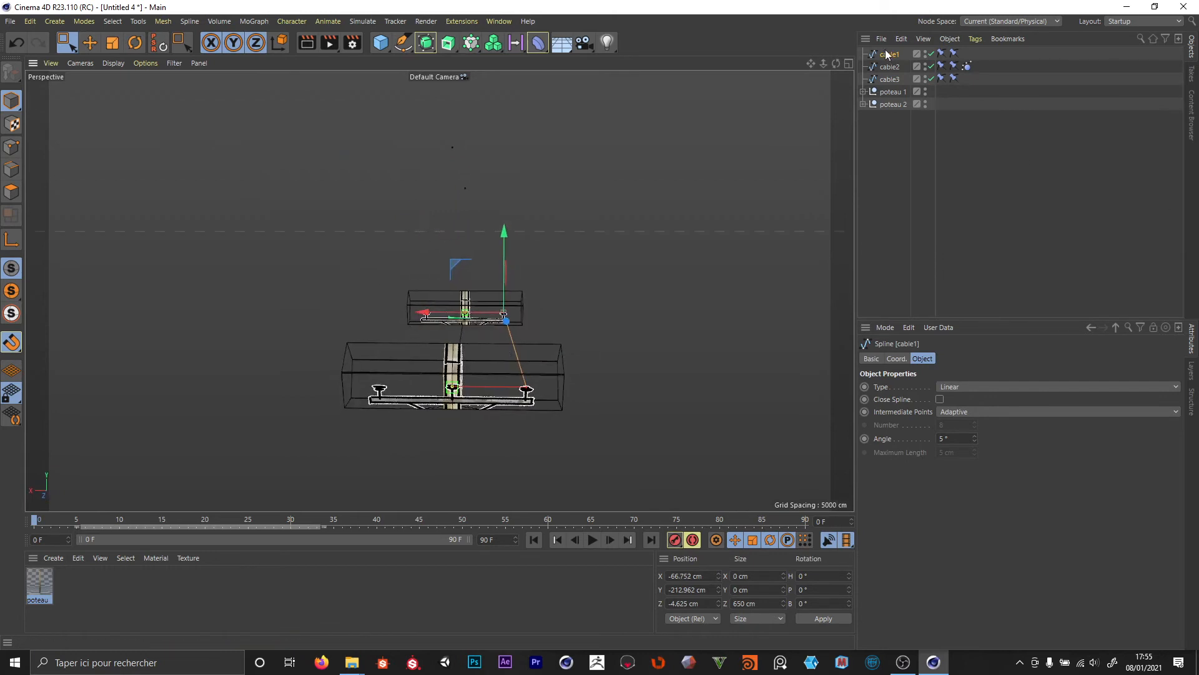
- Copy cable1's X position to cable3 with the sign flipped, setting it to 66.752 cm, and clear the selection
click(897, 359)
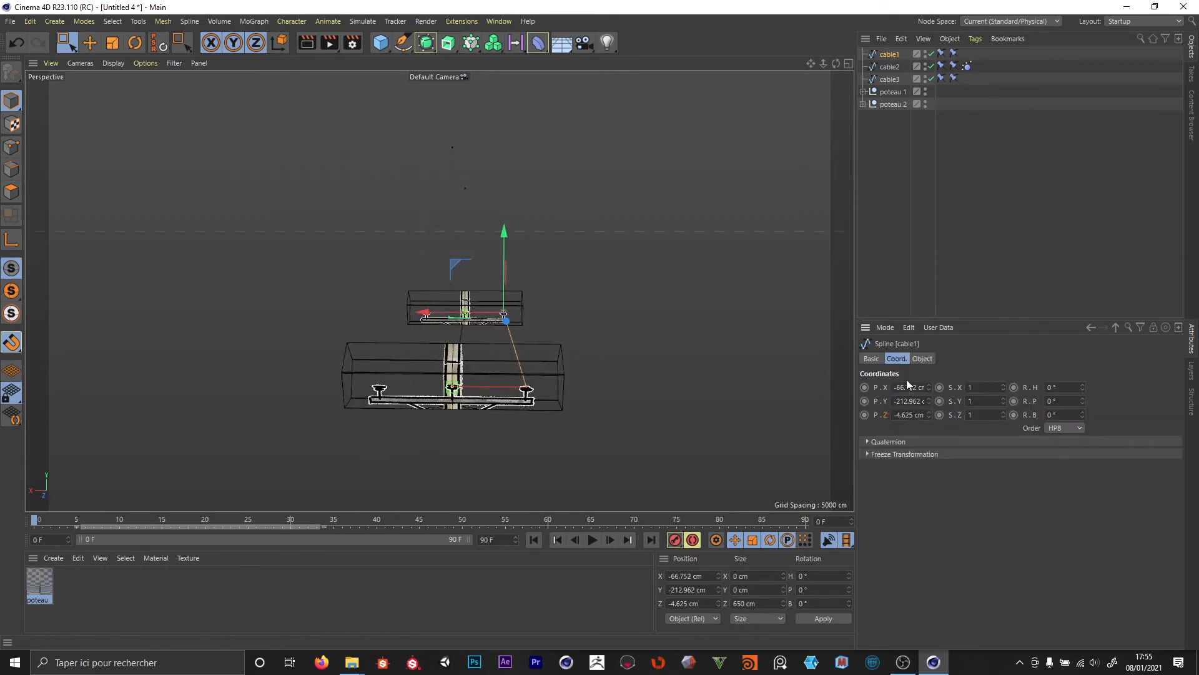
key(ctrl+c)
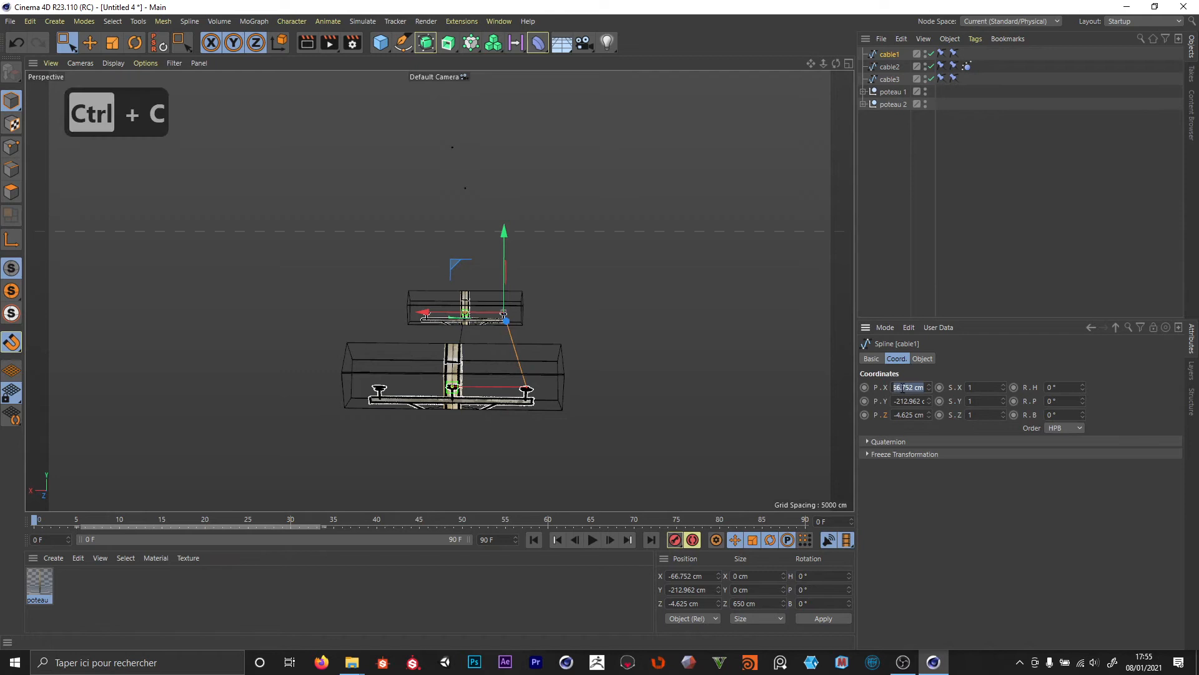
click(887, 79)
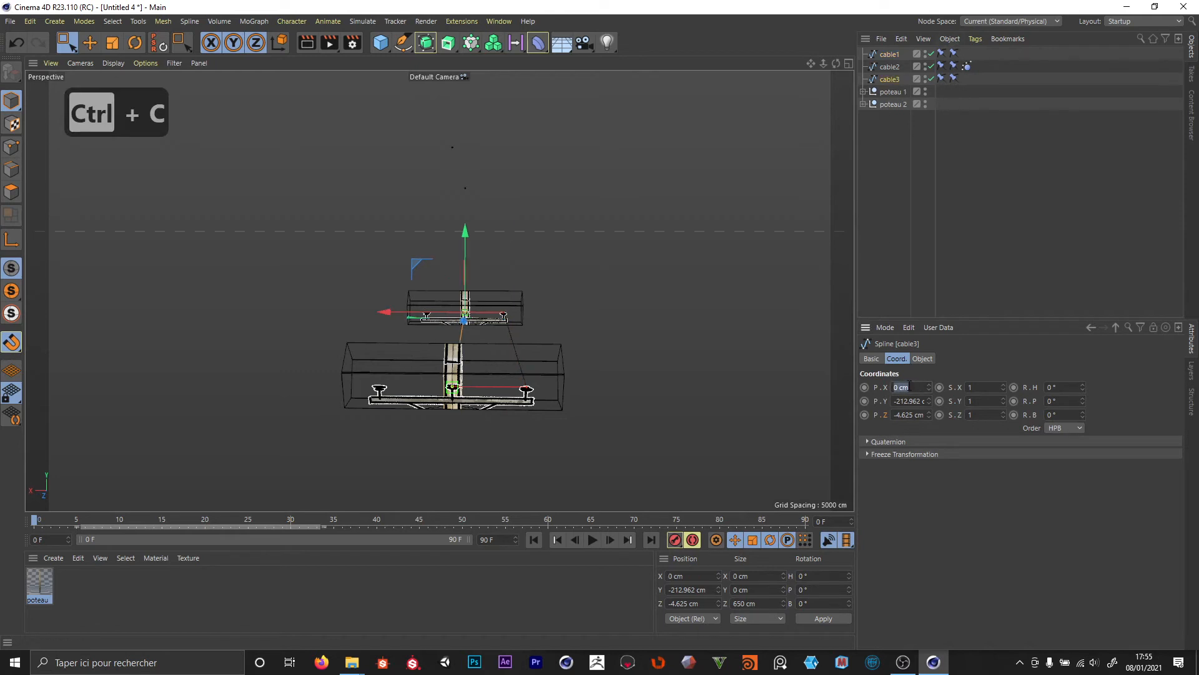
key(ctrl+v)
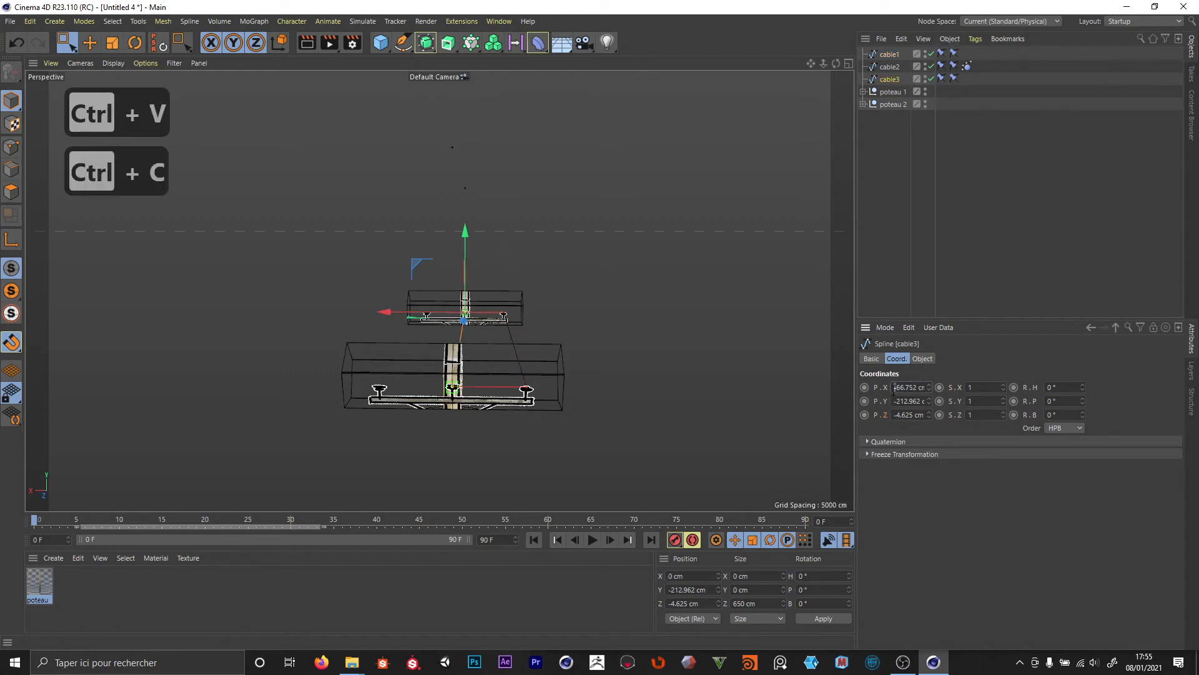
key(Right)
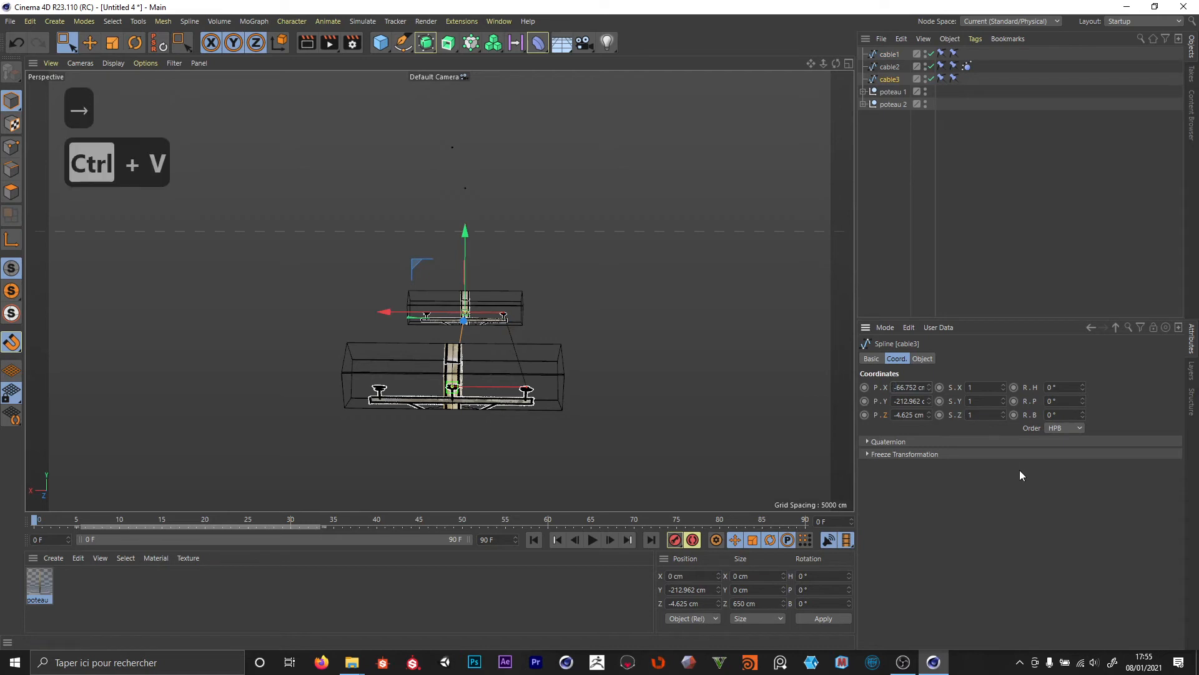
key(BackSpace)
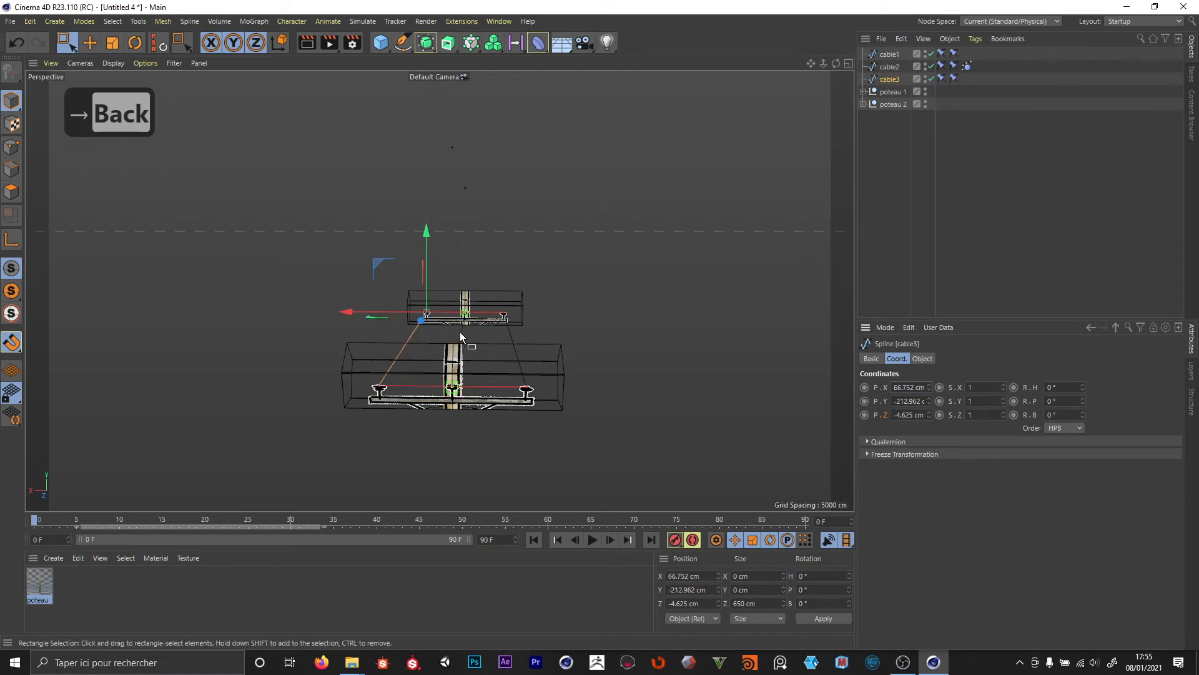
alt+drag(460, 331, 522, 336)
alt+middle_drag(411, 324, 574, 368)
click(909, 187)
alt+drag(508, 218, 522, 289)
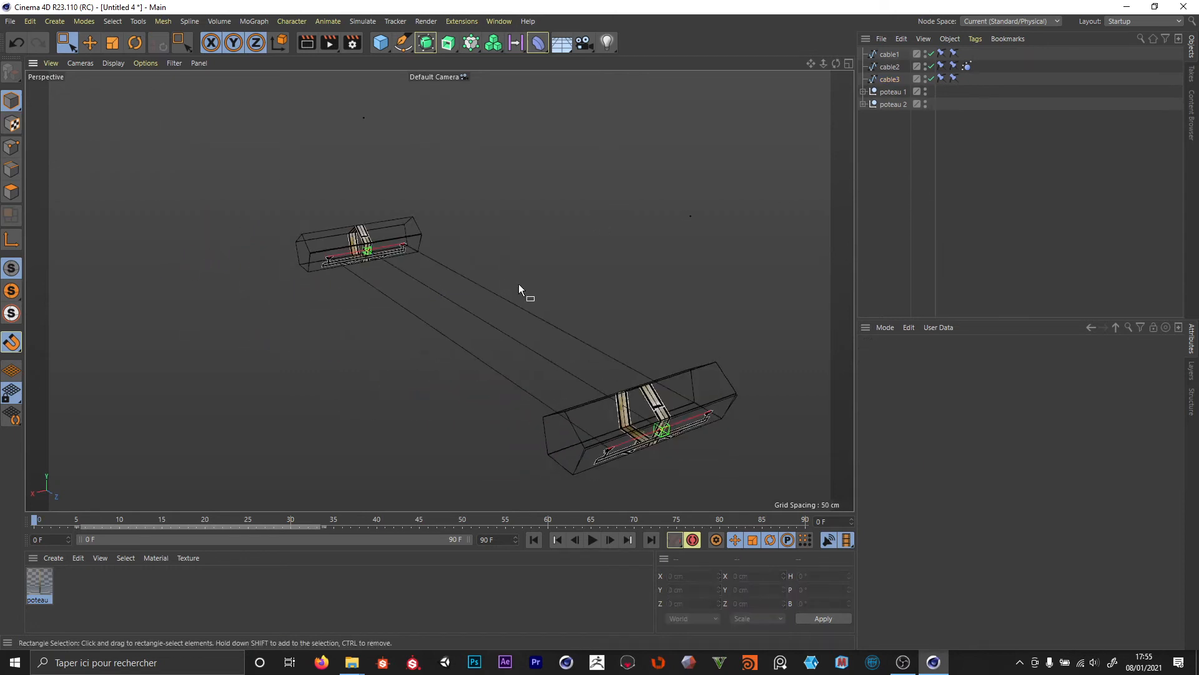
- Expand the poteau 1 and poteau 2 groups to show their fixation nulls
click(892, 92)
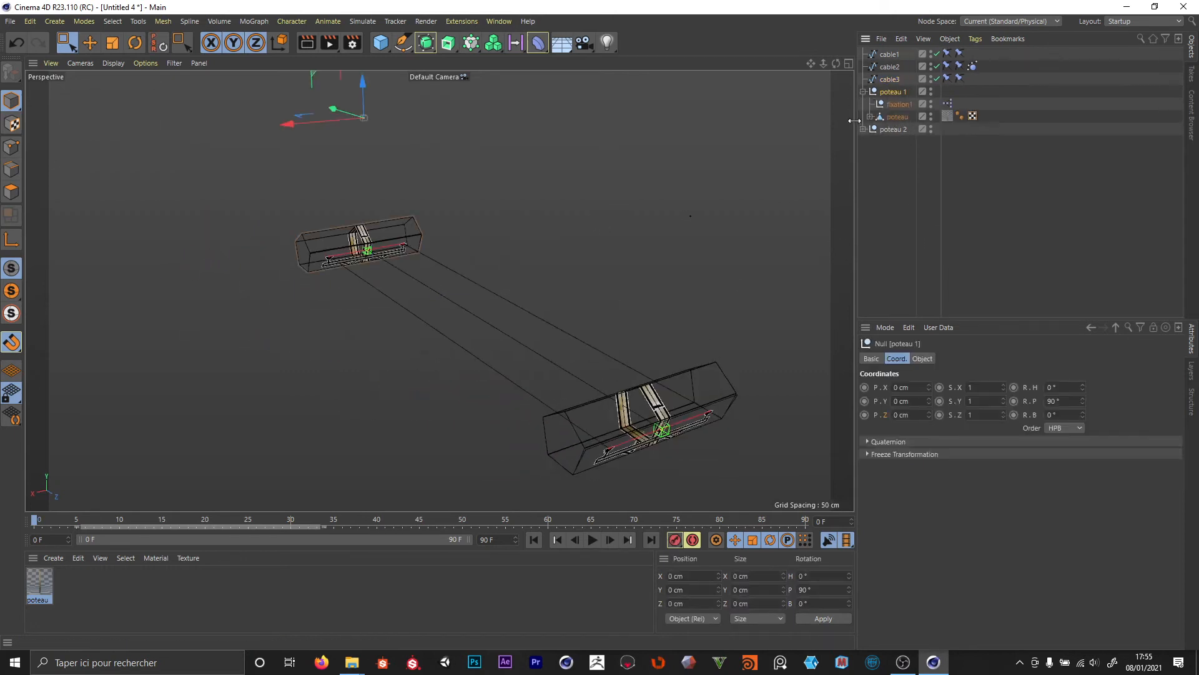
click(863, 92)
click(863, 129)
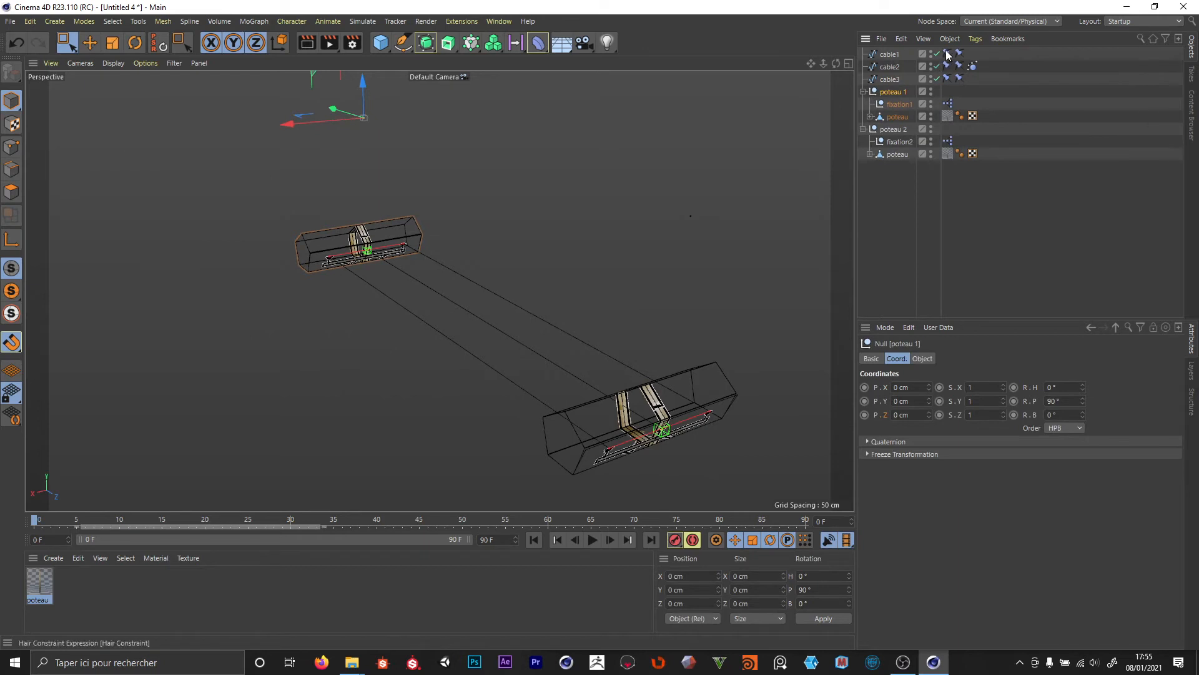
- Set cable1's Hair Constraint tags on its end points, fixing the poteau 1 end to fixation1 and the other end to fixation2
click(947, 54)
click(875, 53)
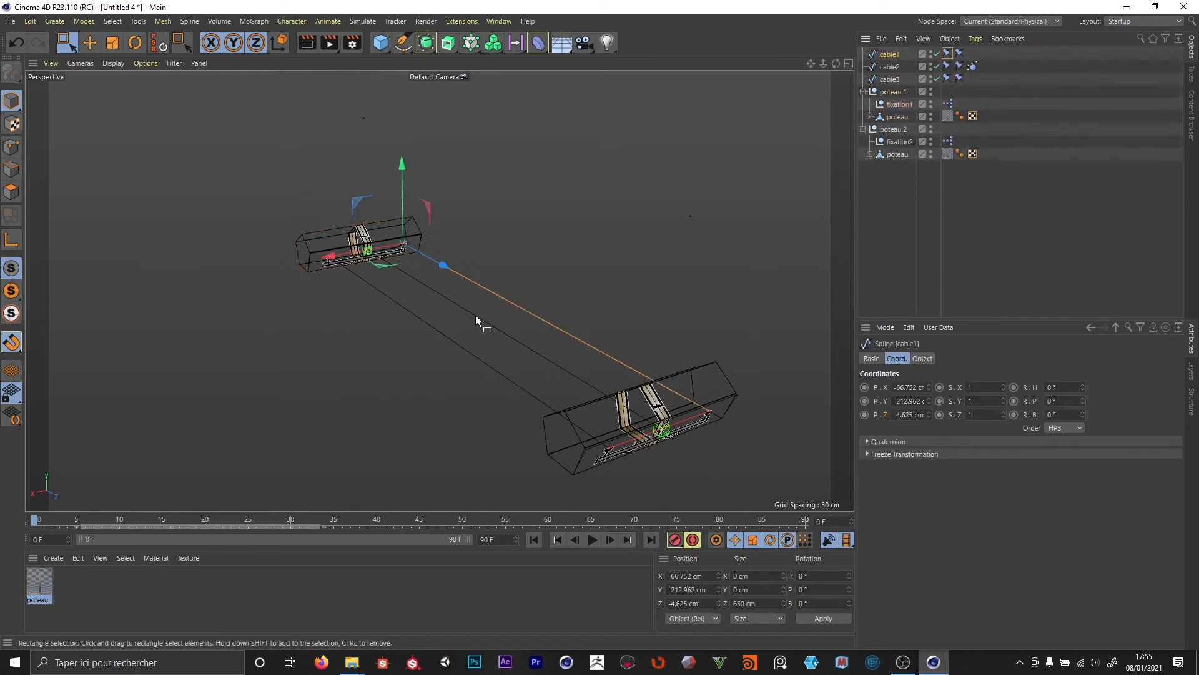
mouse_move(475, 315)
alt+mouse_down()
mouse_move(496, 296)
mouse_move(523, 372)
mouse_move(483, 327)
alt+mouse_up()
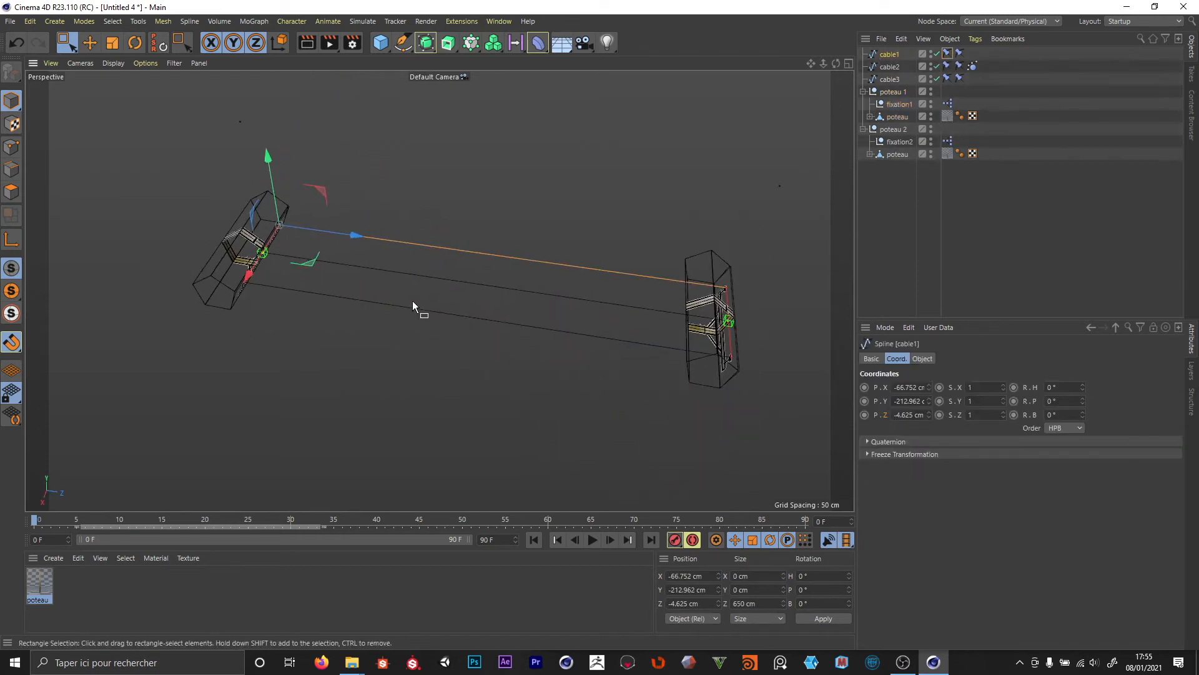
click(11, 147)
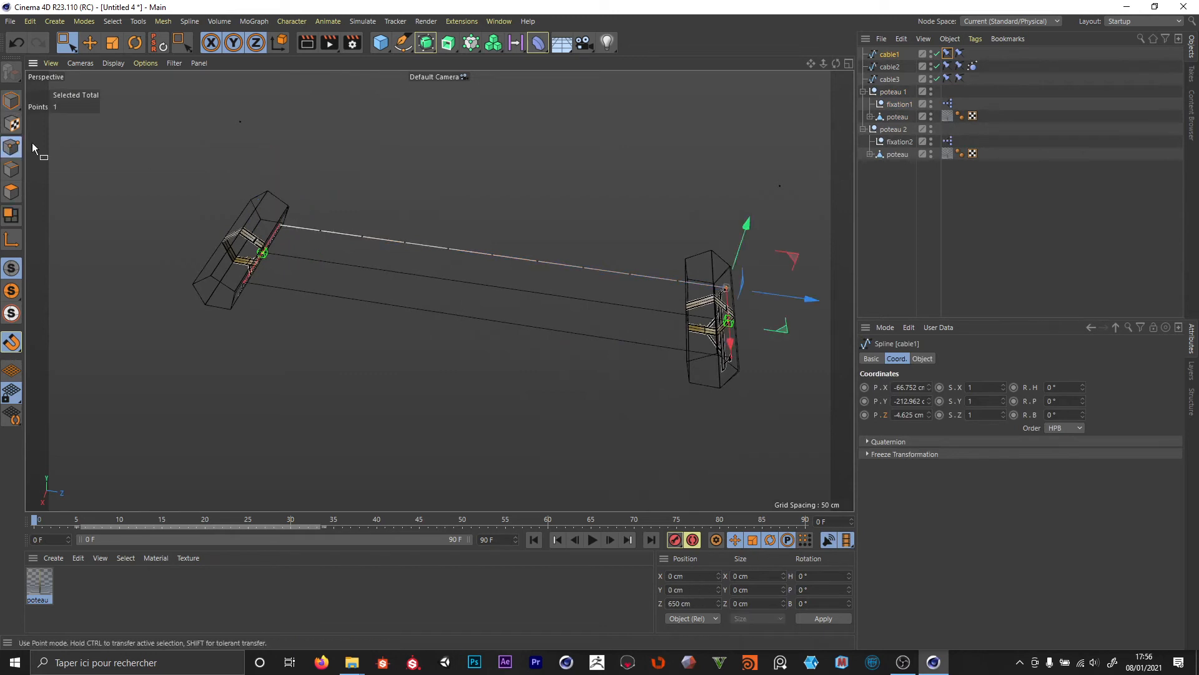
click(888, 94)
click(888, 56)
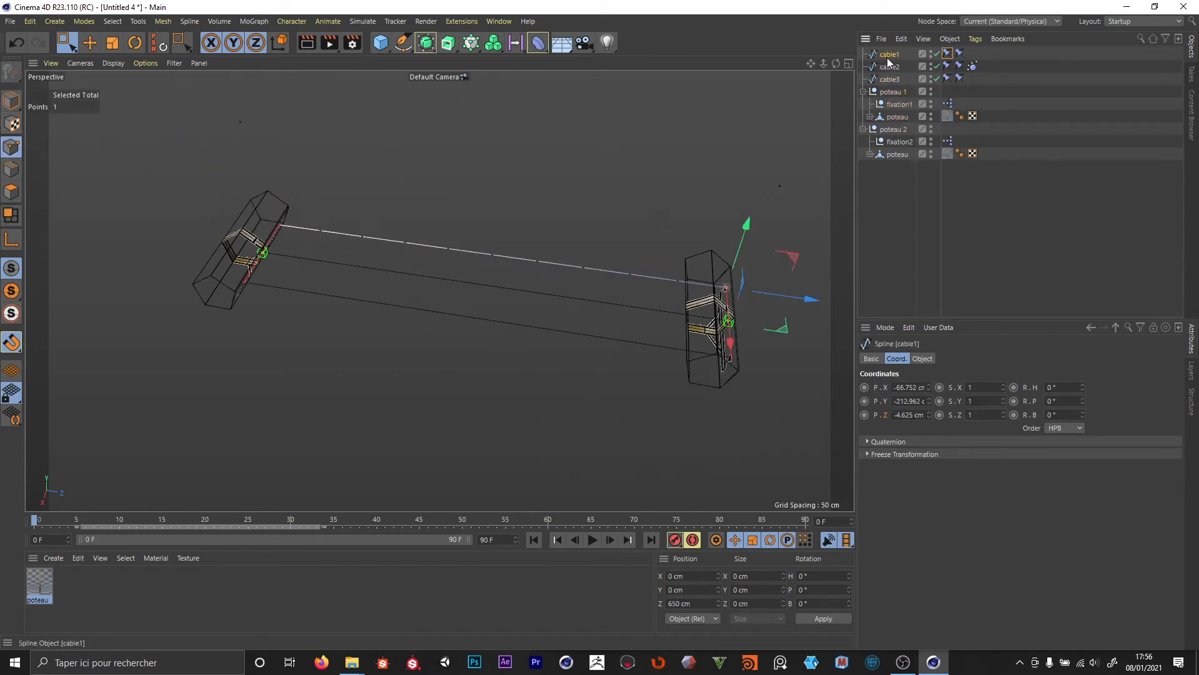
drag(259, 191, 306, 260)
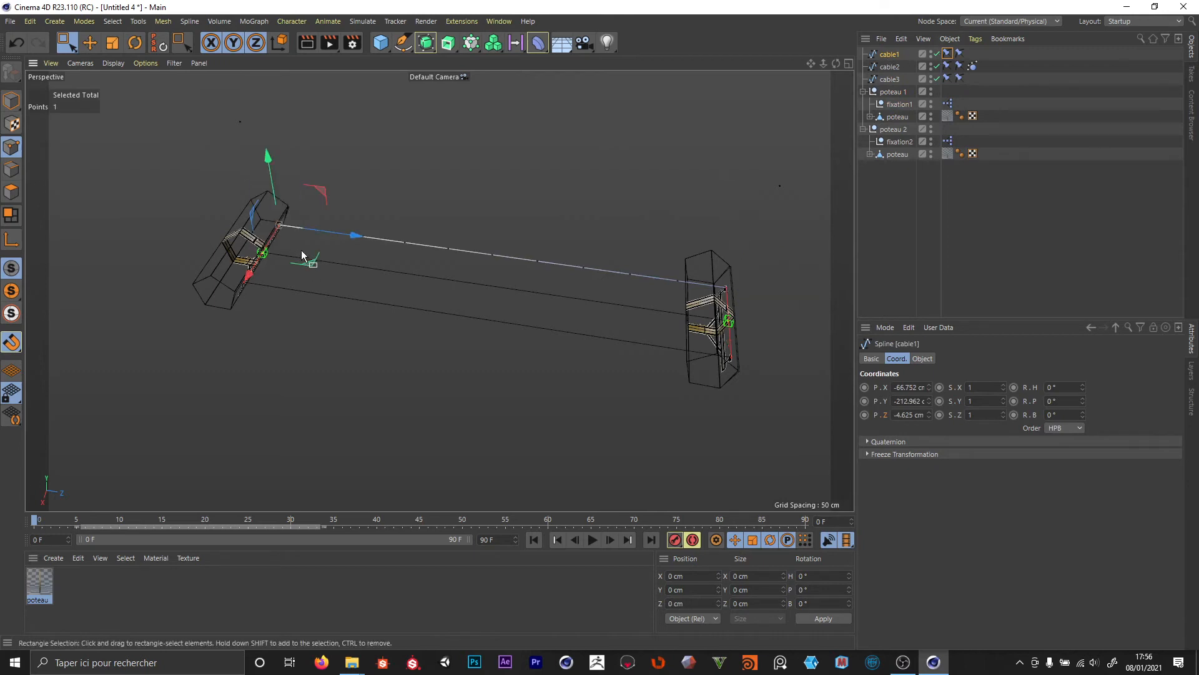
click(947, 55)
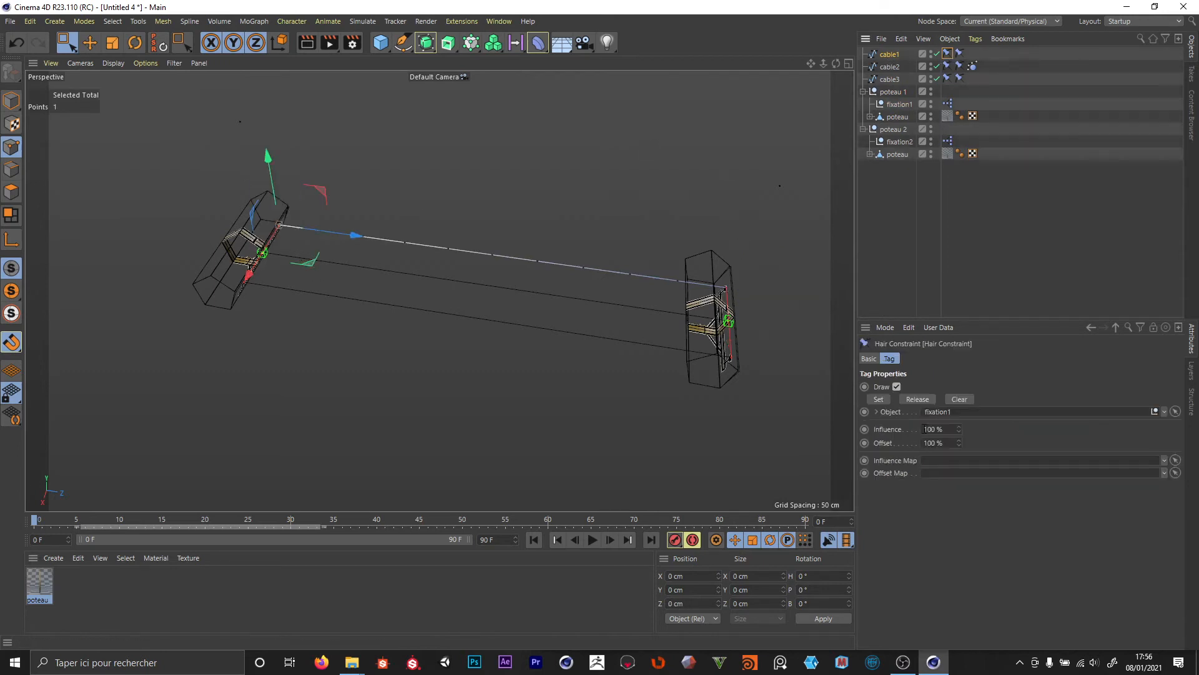
click(879, 399)
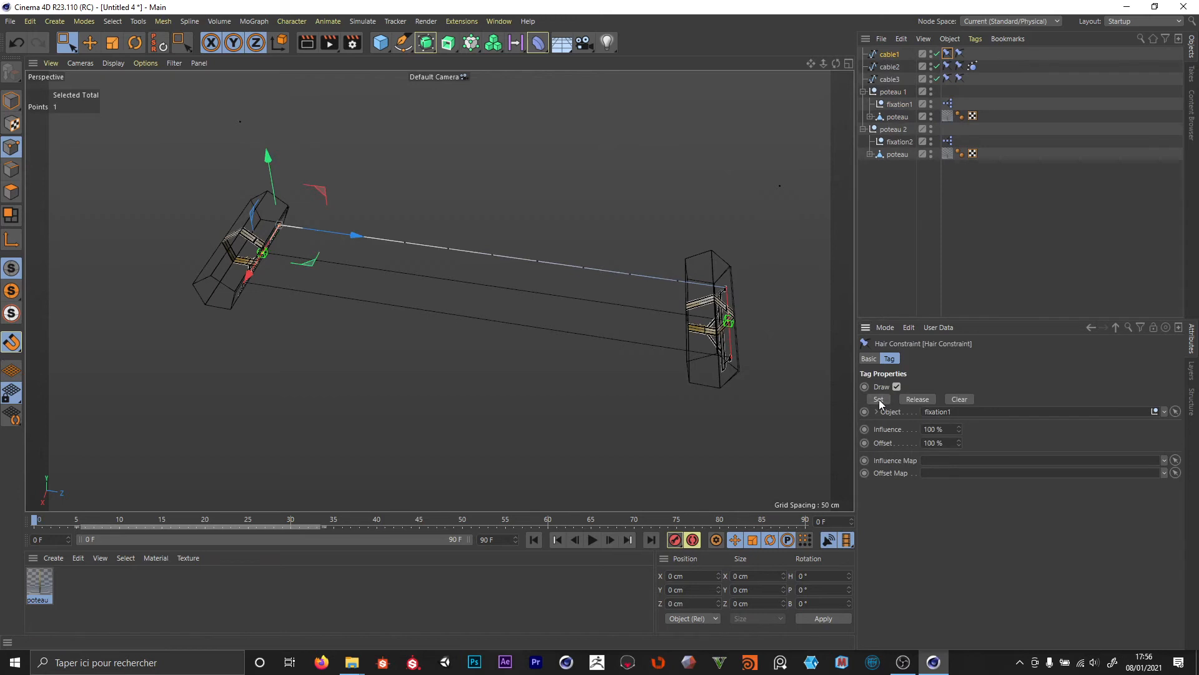
click(959, 55)
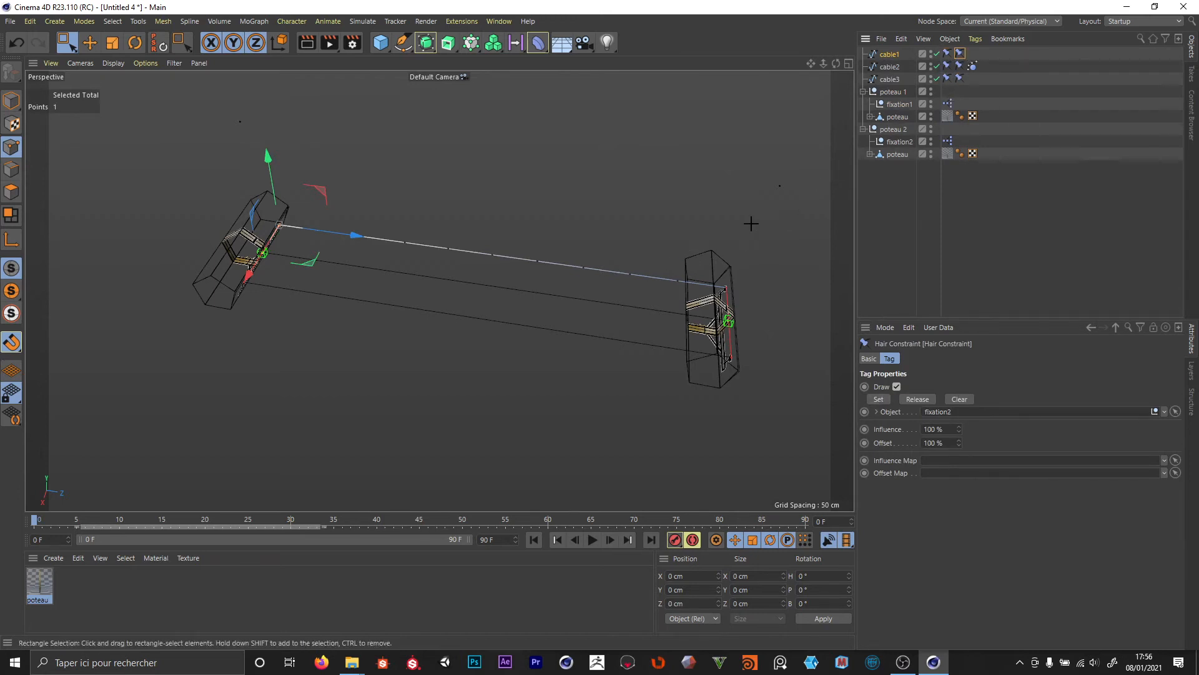
drag(752, 224, 712, 317)
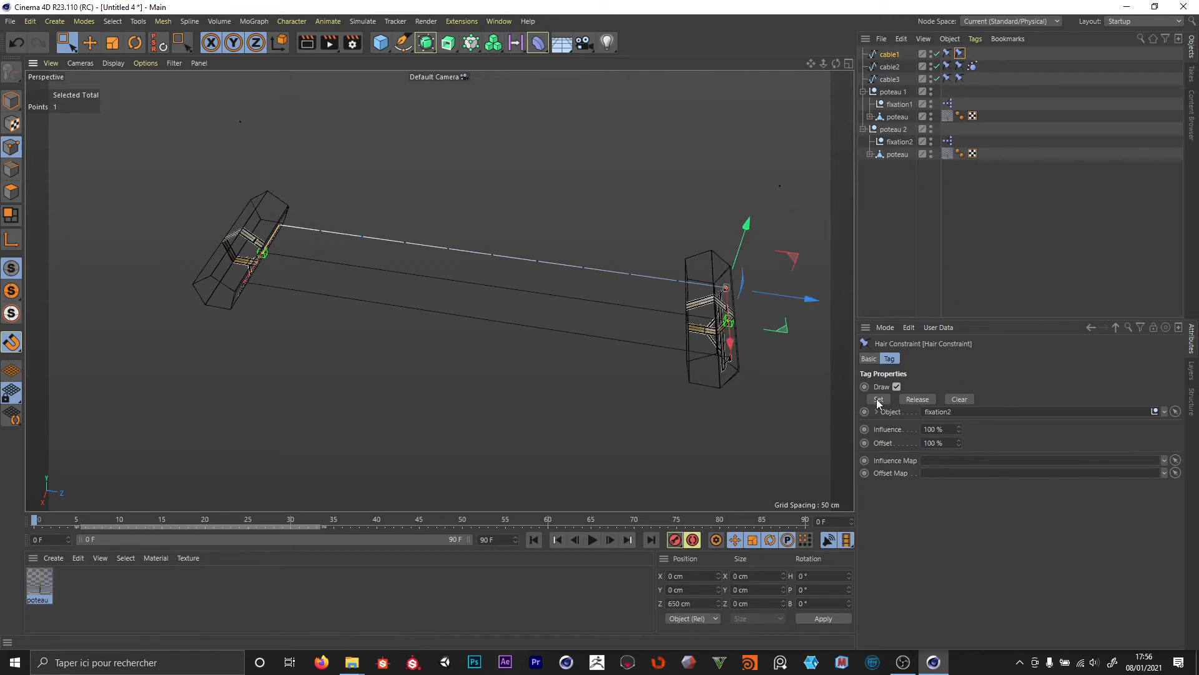
- Set cable3's two Hair Constraint tags on its end points for fixation1 and fixation2, and clear the selection
click(891, 79)
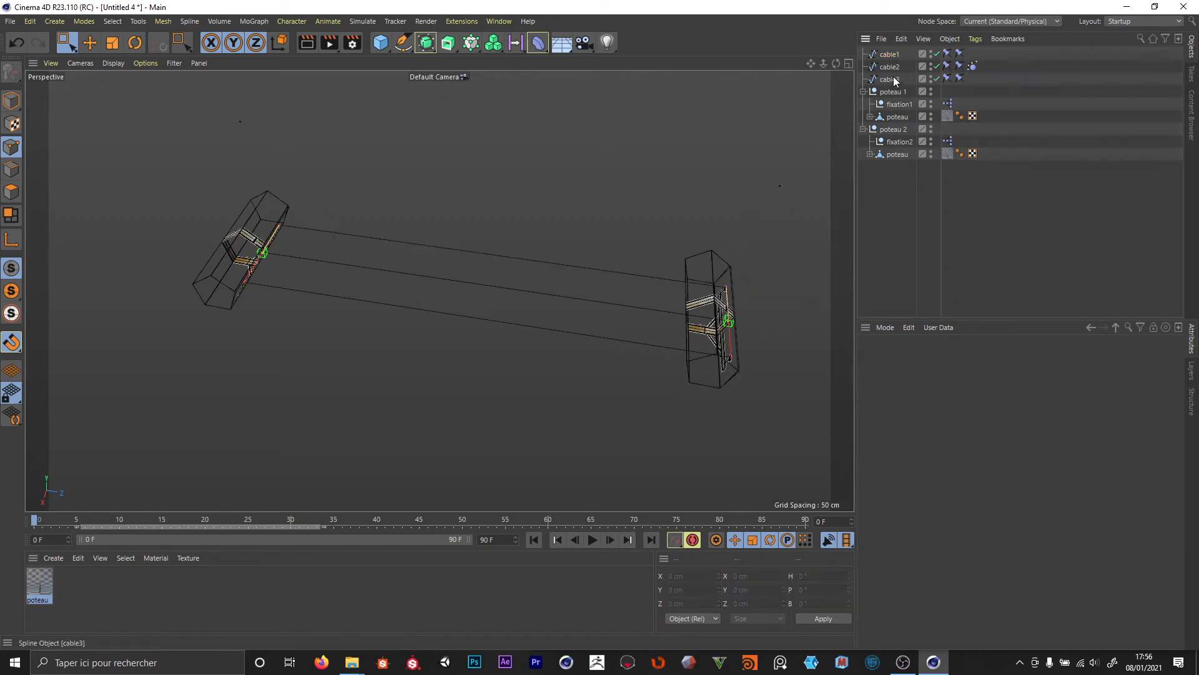
click(947, 78)
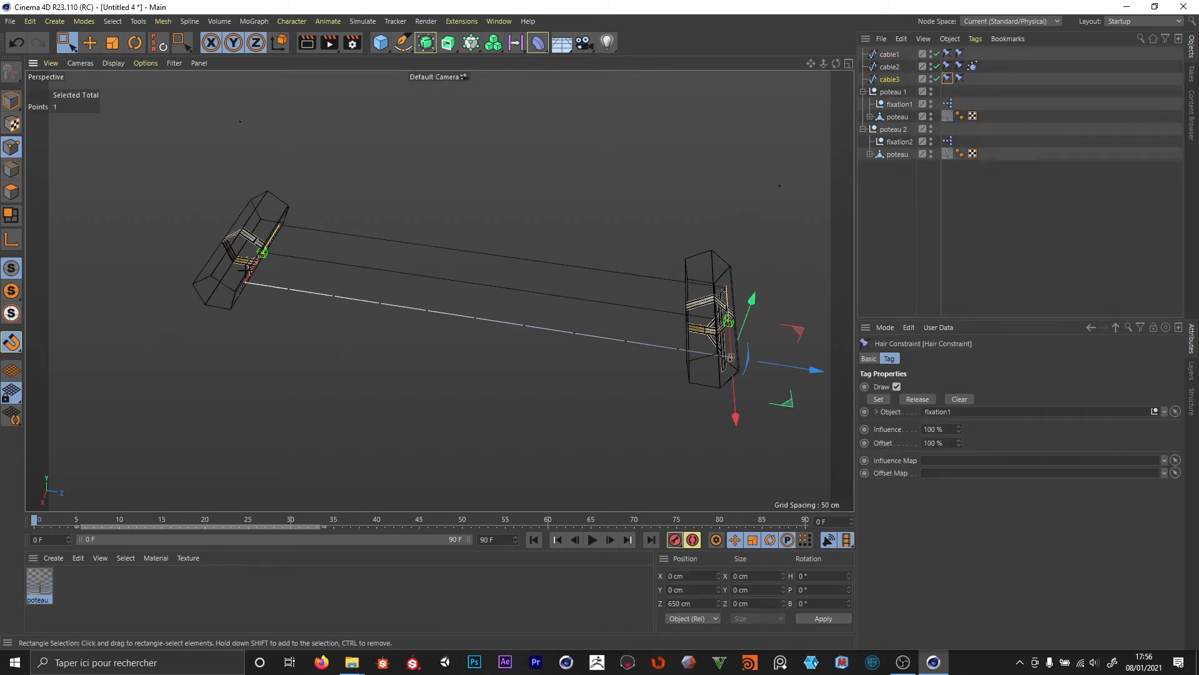
drag(195, 200, 264, 318)
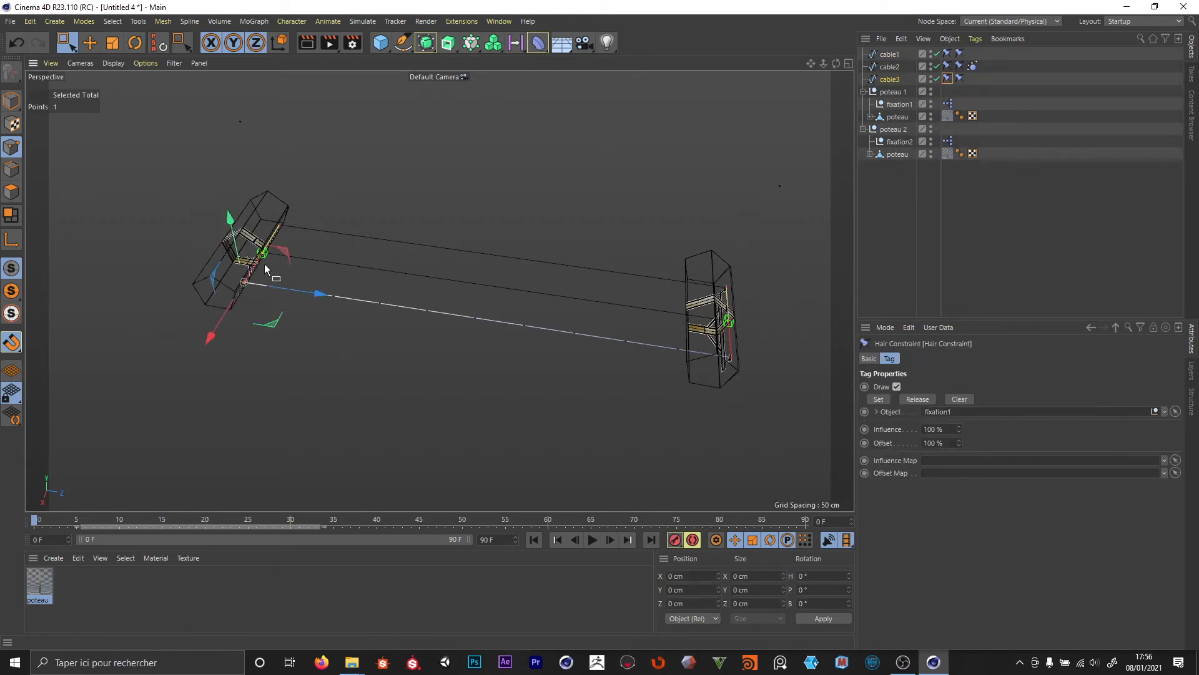
click(876, 400)
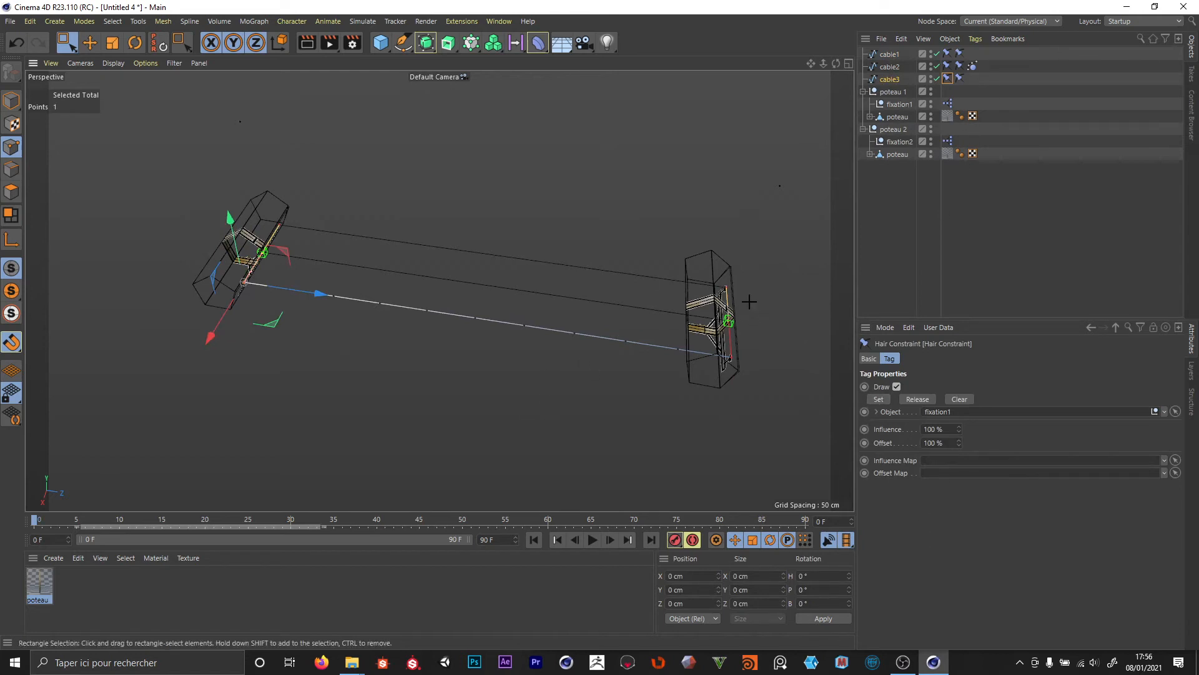
drag(750, 302, 716, 388)
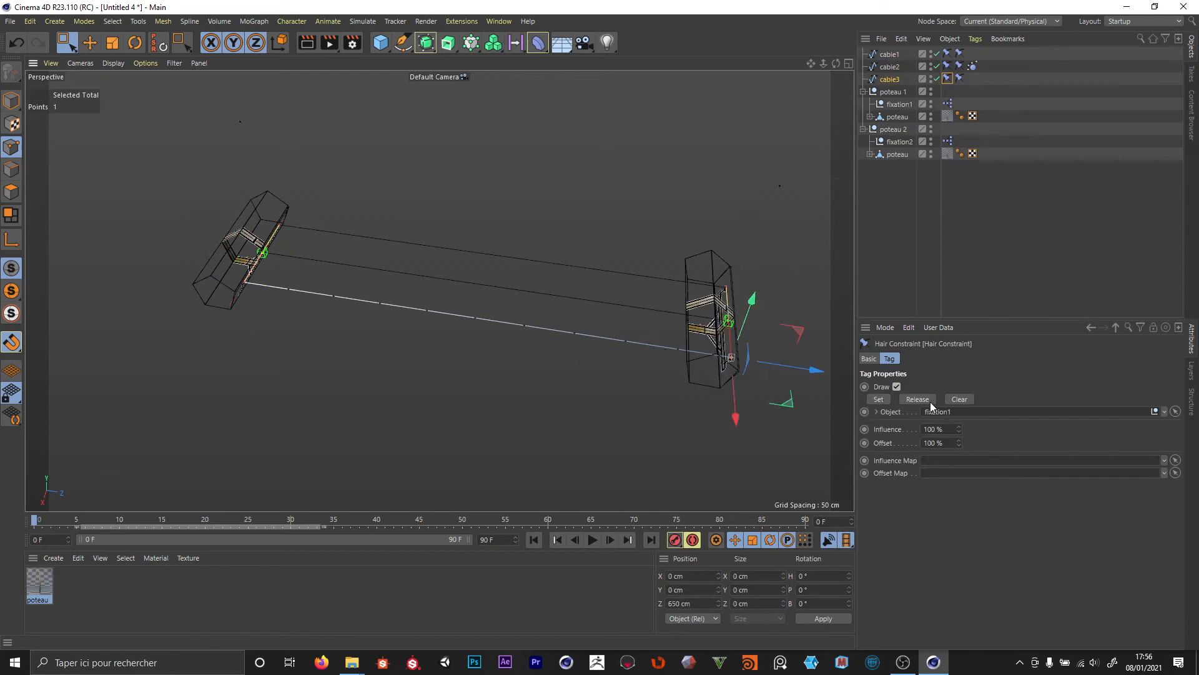
click(960, 81)
click(881, 399)
click(918, 292)
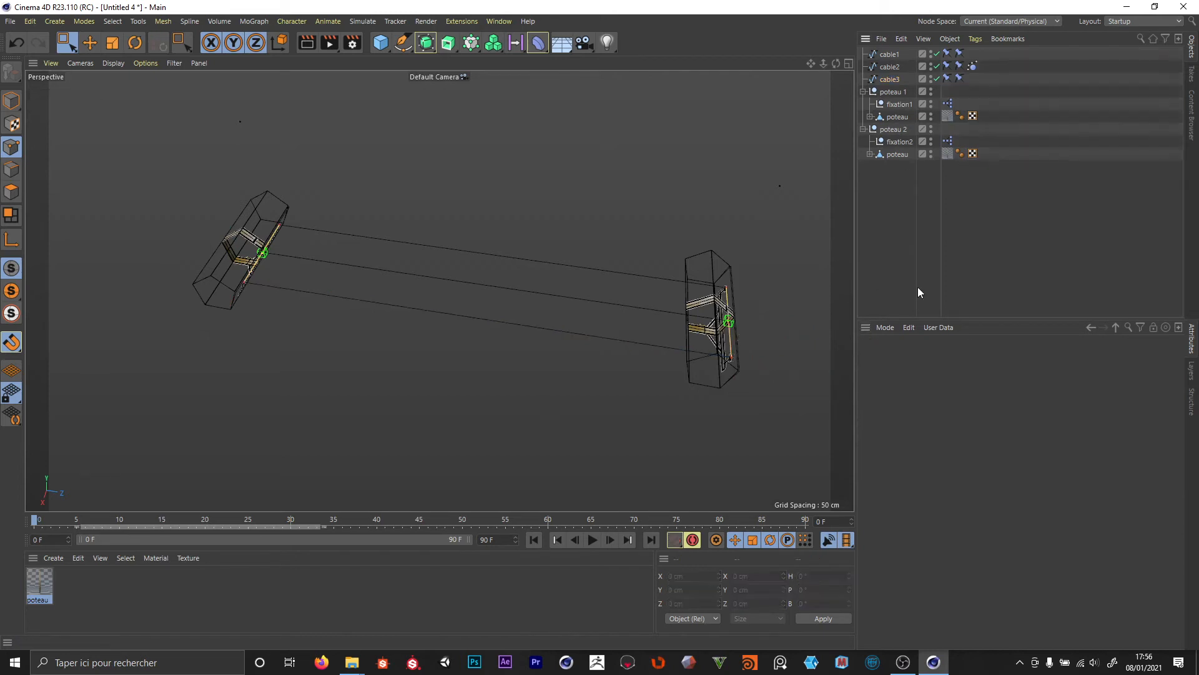
- Add Spline Dynamics tags to cable1 and cable3 and place them after the Hair Constraint tags
click(887, 55)
ctrl+click(887, 79)
click(975, 39)
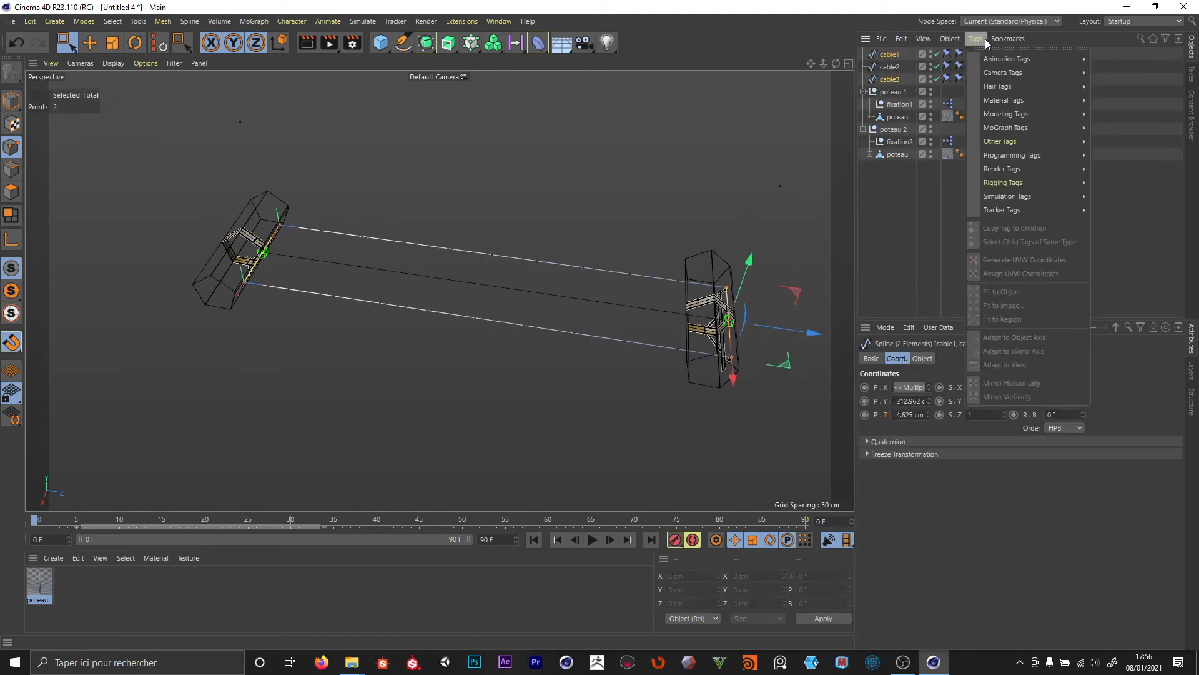
mouse_move(1010, 74)
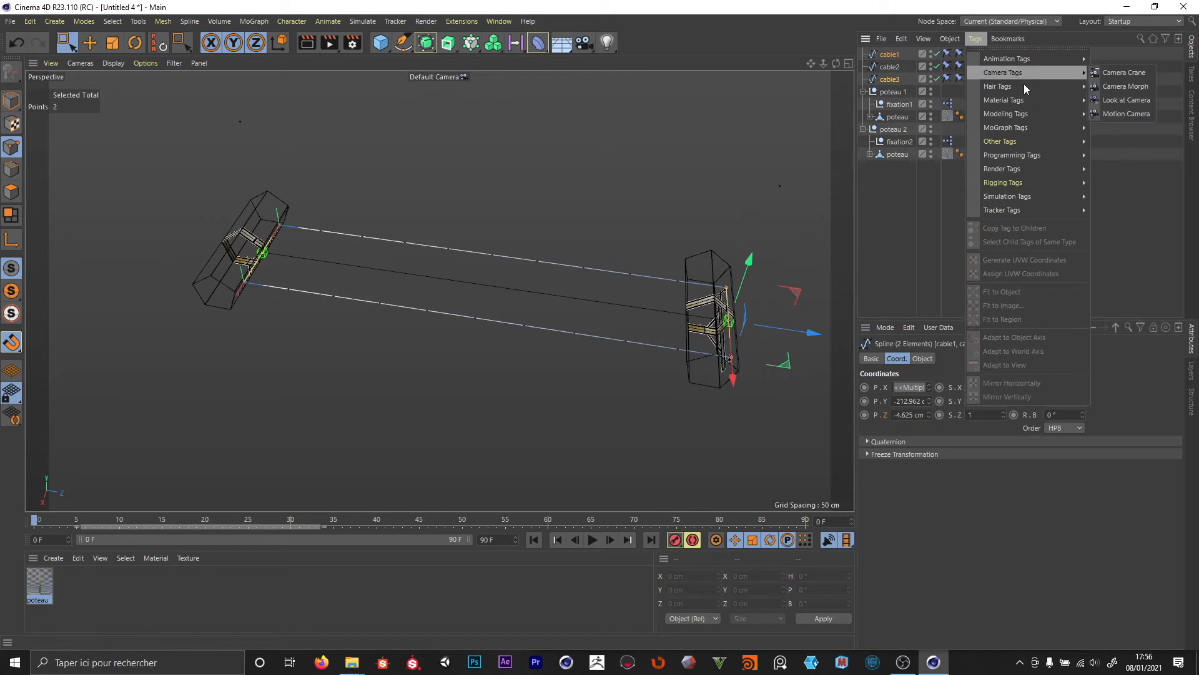
click(1126, 182)
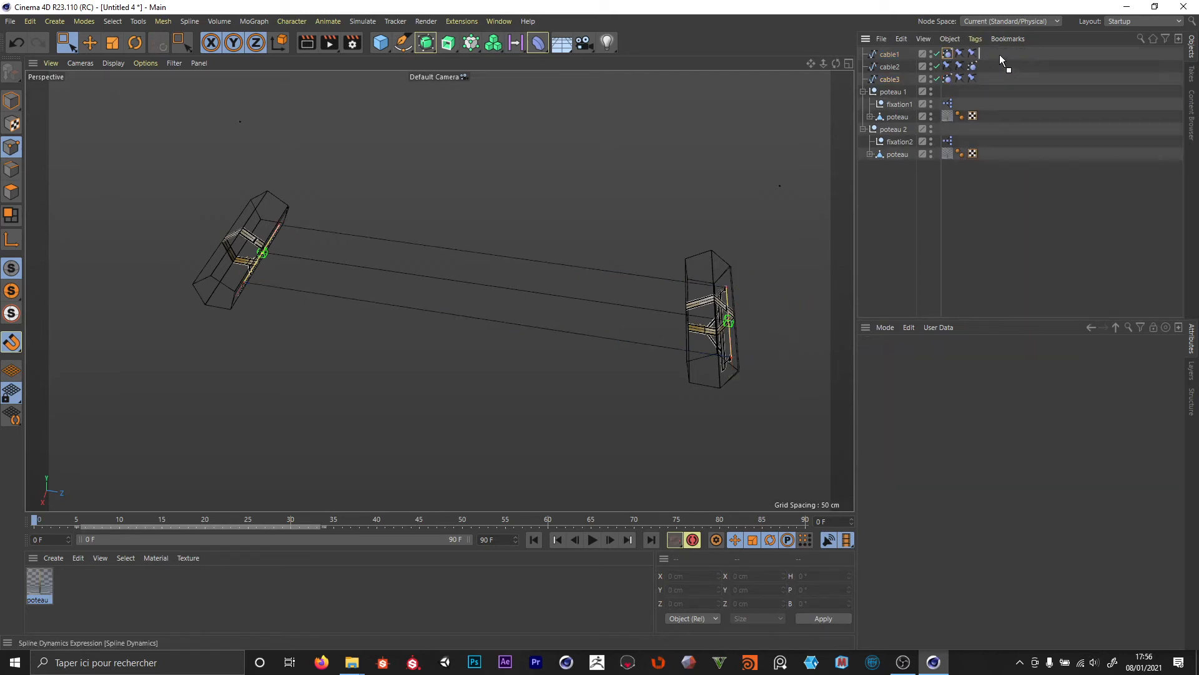
drag(1000, 55, 992, 85)
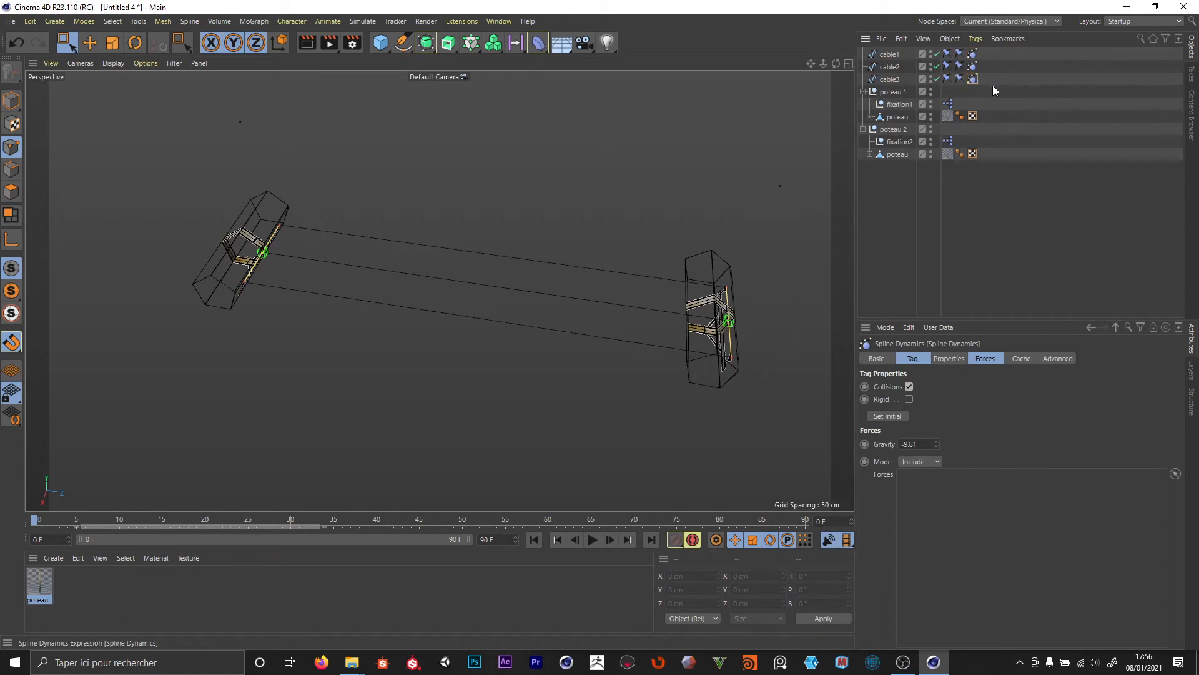
click(931, 245)
- Play the animation repeatedly from the start to check how the three cables follow the bending poles
scroll(443, 474, down, 2)
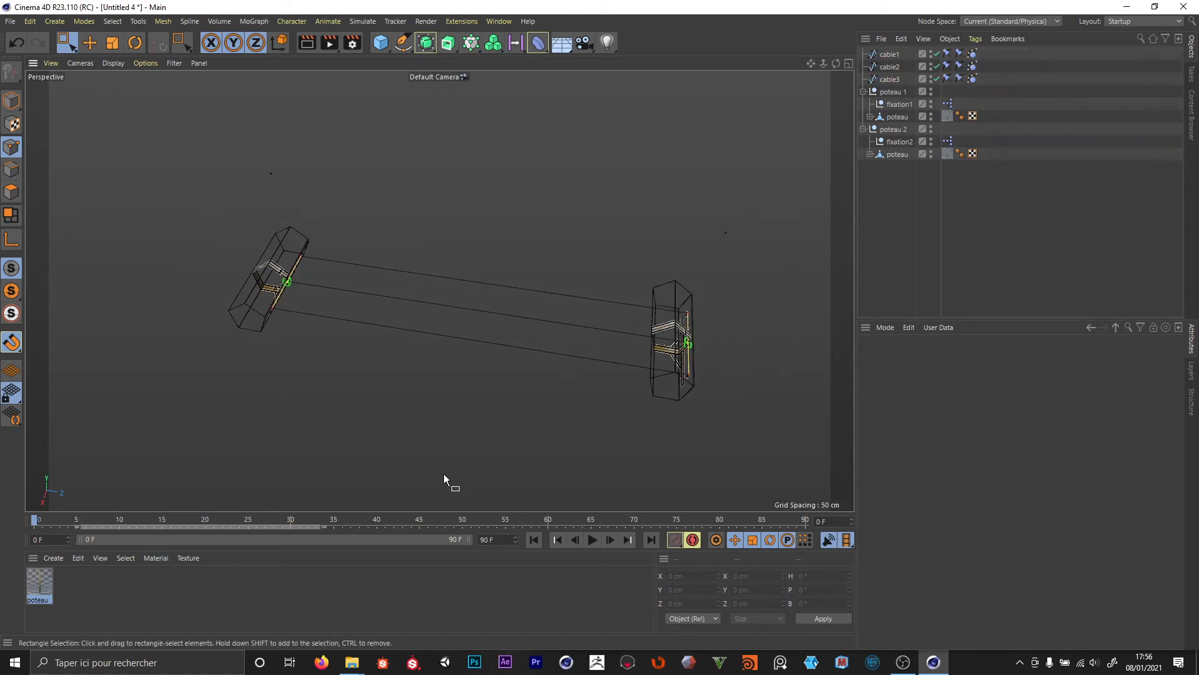
click(593, 540)
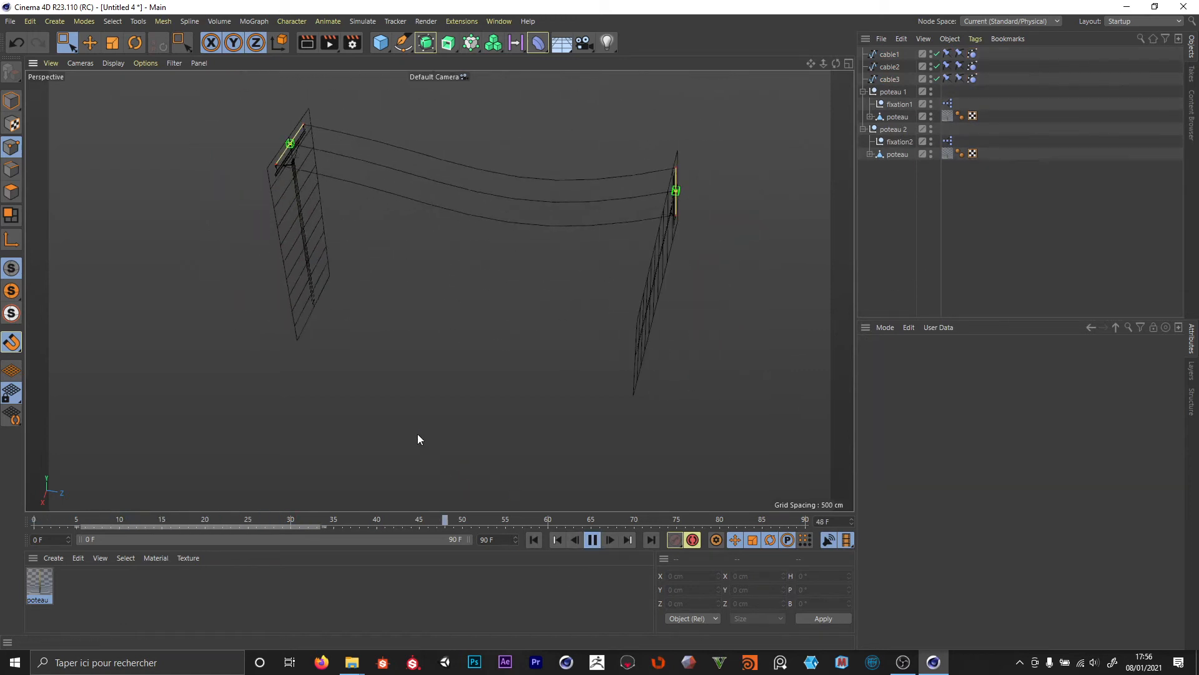
alt+drag(386, 365, 351, 295)
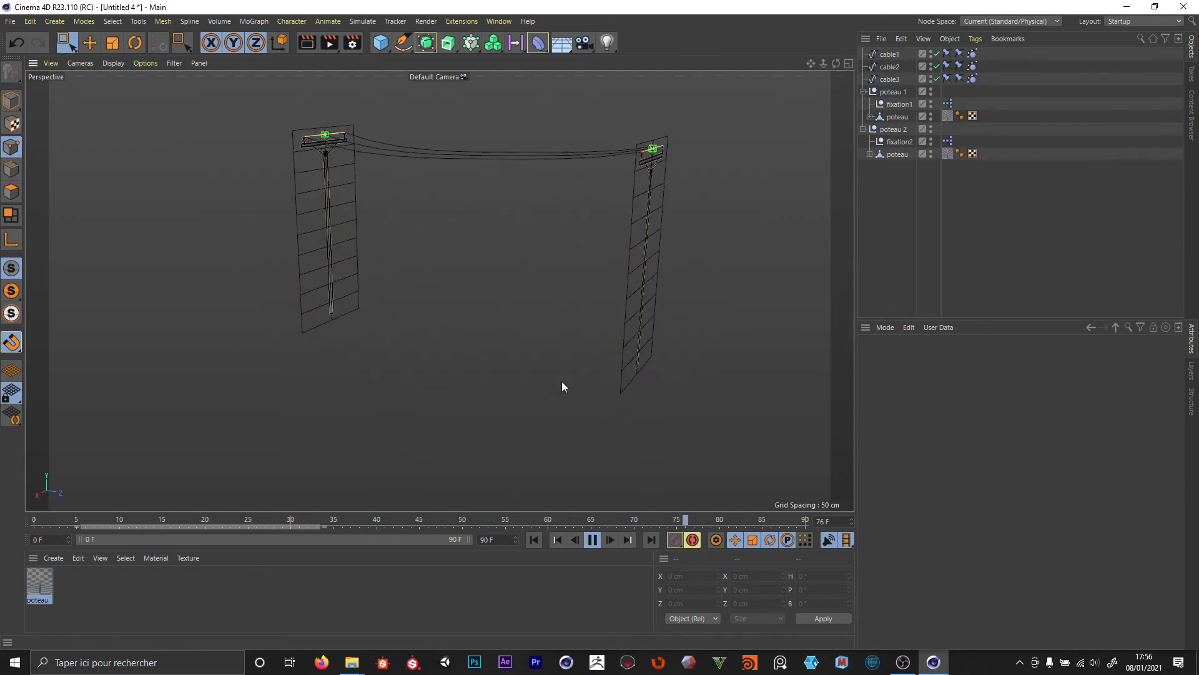
click(592, 540)
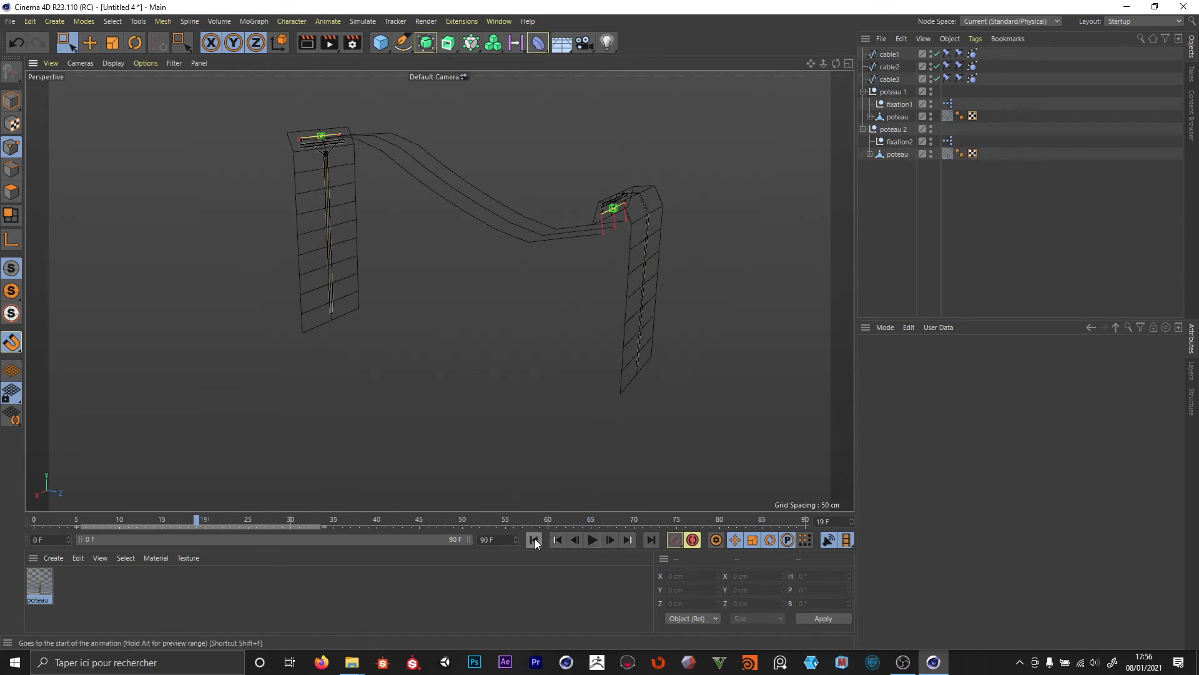
click(535, 540)
click(592, 540)
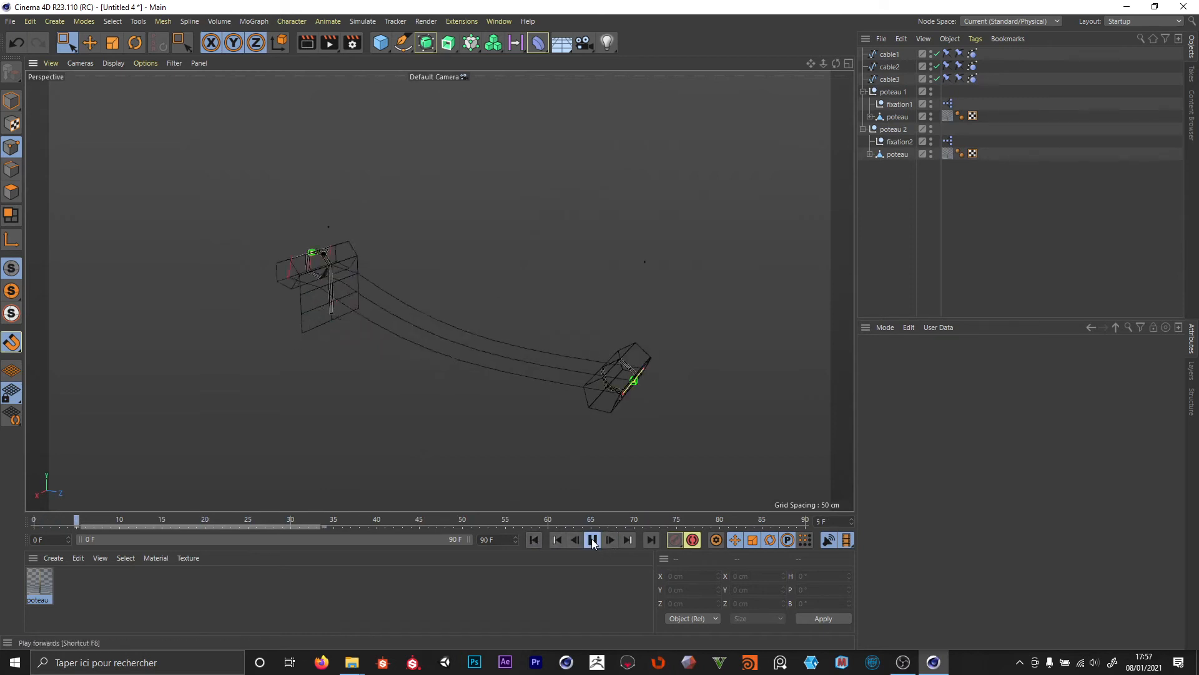
click(593, 540)
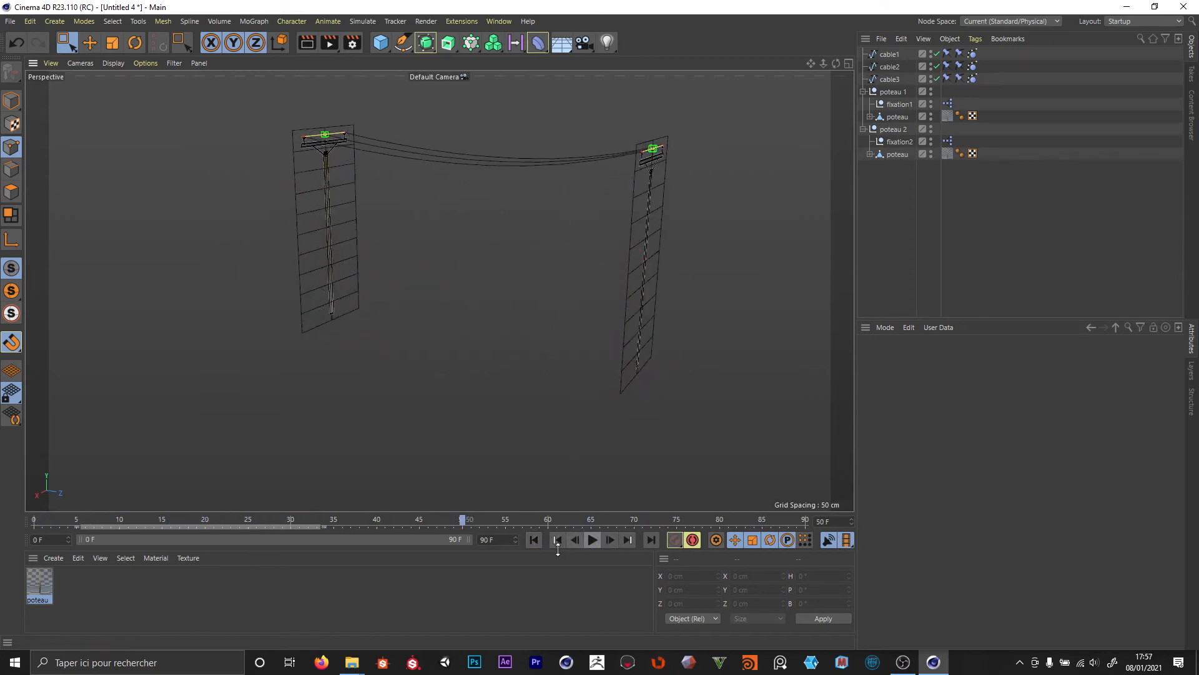
click(557, 540)
click(593, 540)
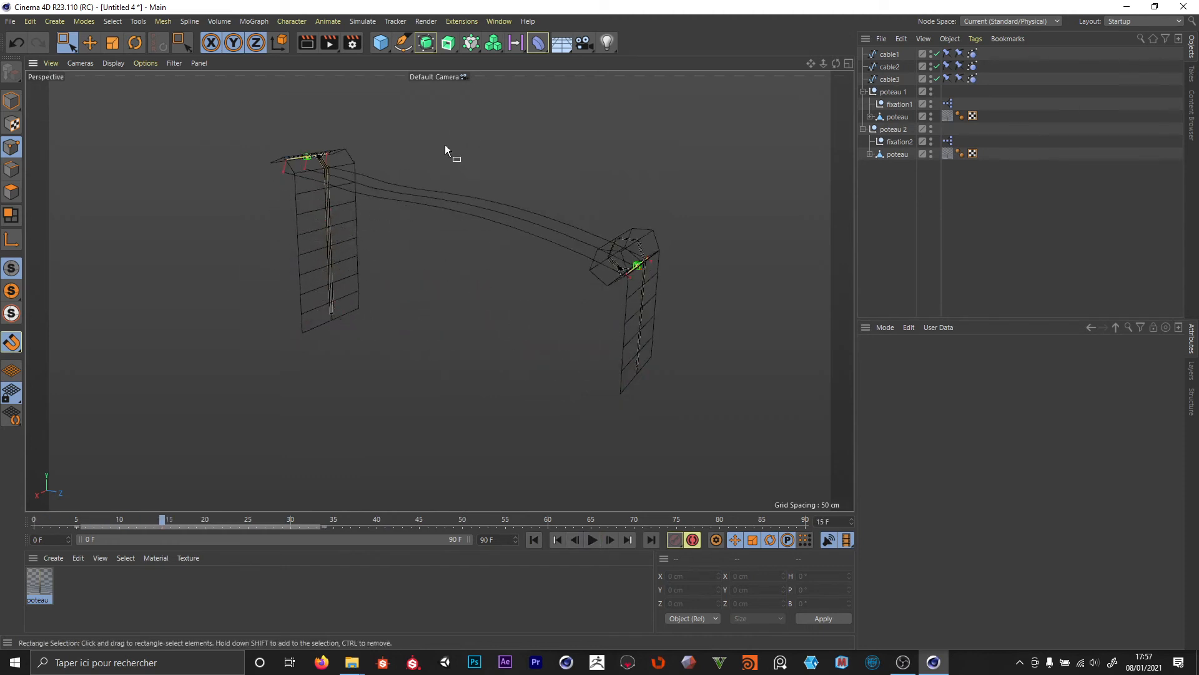
- Collapse the poteau 1 and poteau 2 hierarchies and move the three cable splines below poteau 2 in the object list
alt+drag(216, 205, 335, 160)
scroll(279, 164, up, 4)
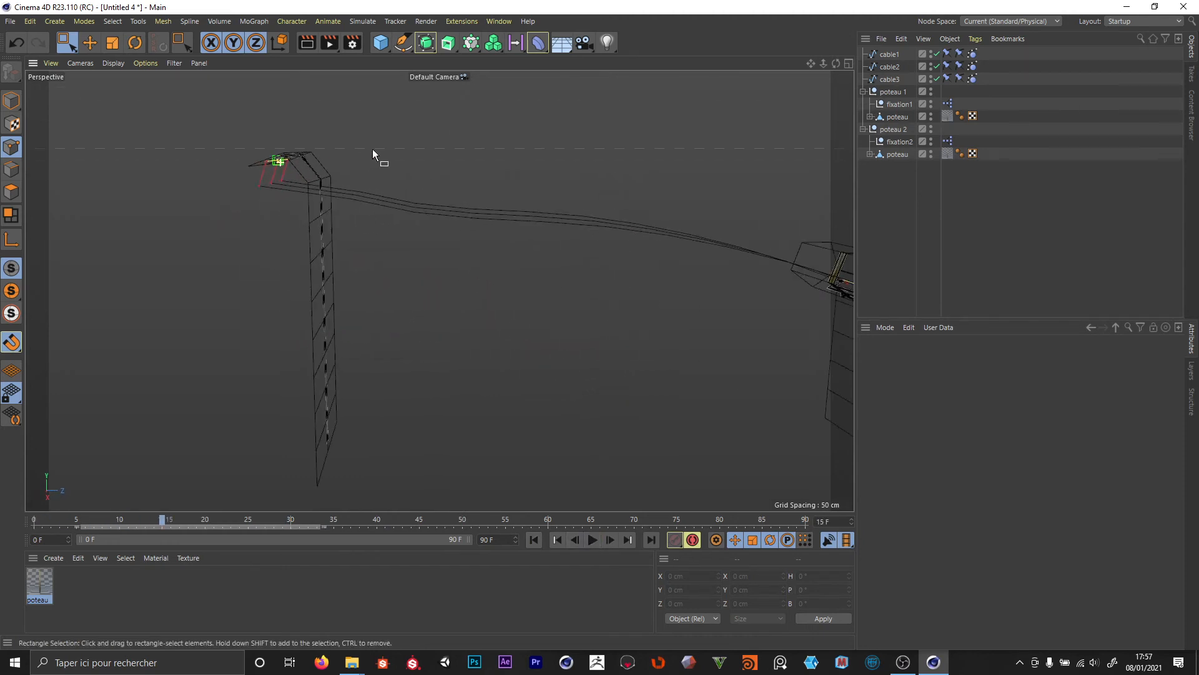
click(863, 92)
click(864, 104)
click(888, 80)
shift+click(895, 55)
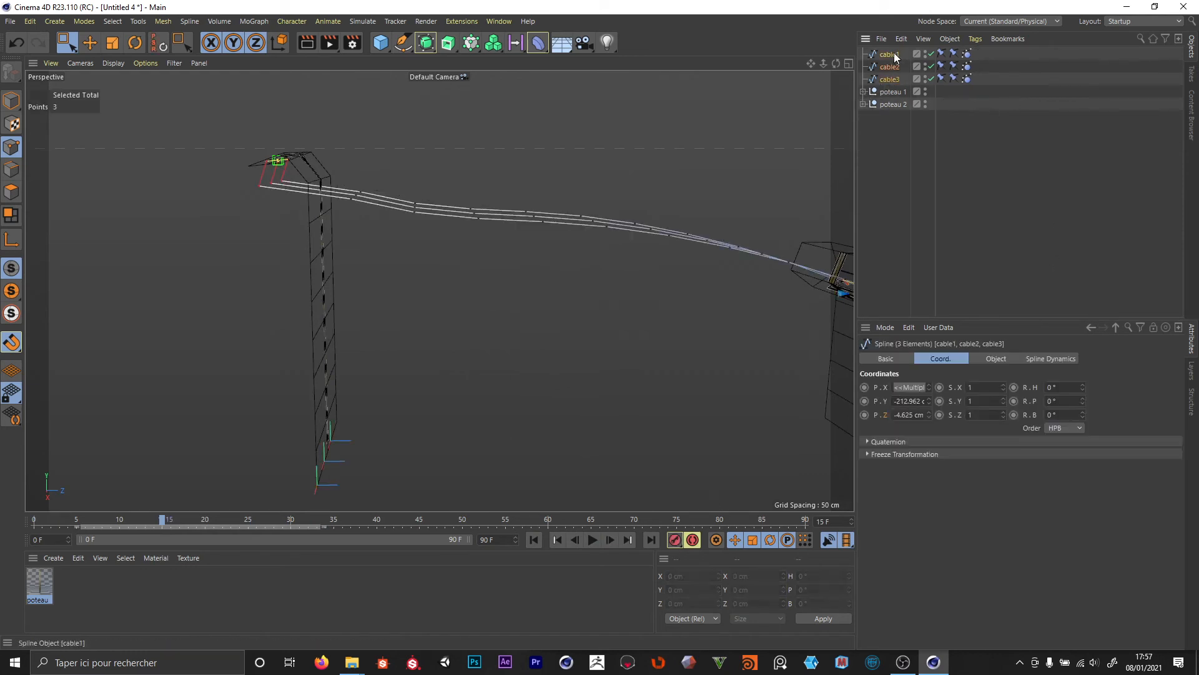
drag(886, 107, 888, 111)
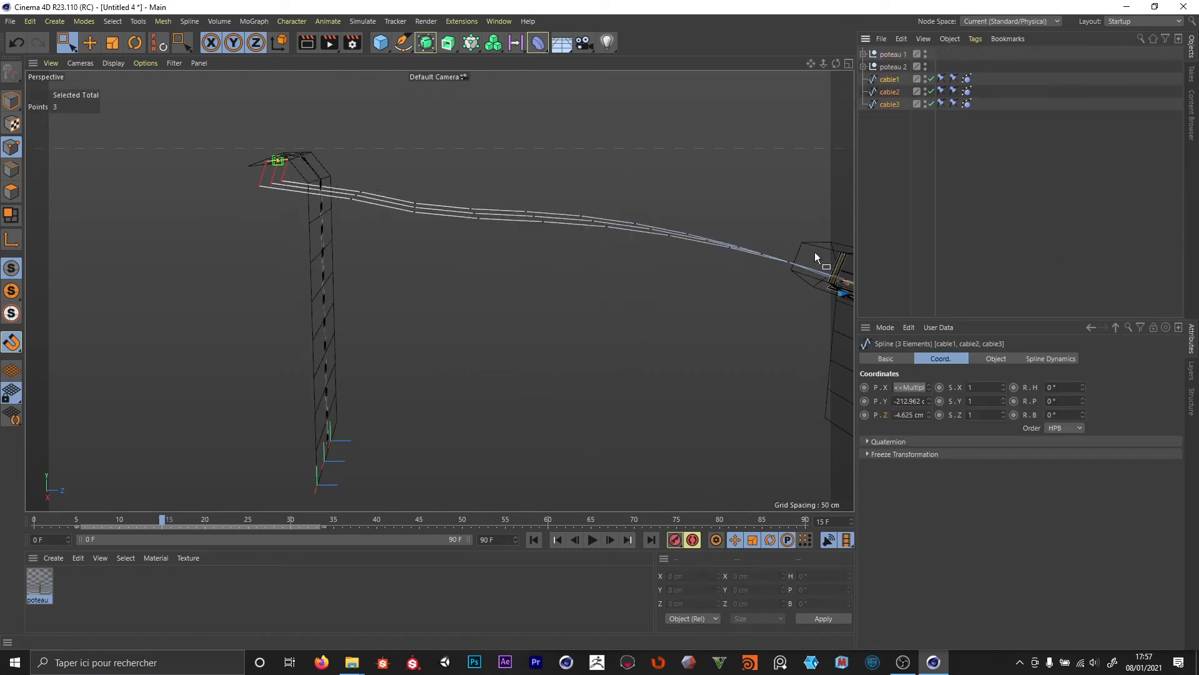
- Play the animation from the start to check the cables' attachment to the poles with the new object order
click(535, 541)
click(591, 540)
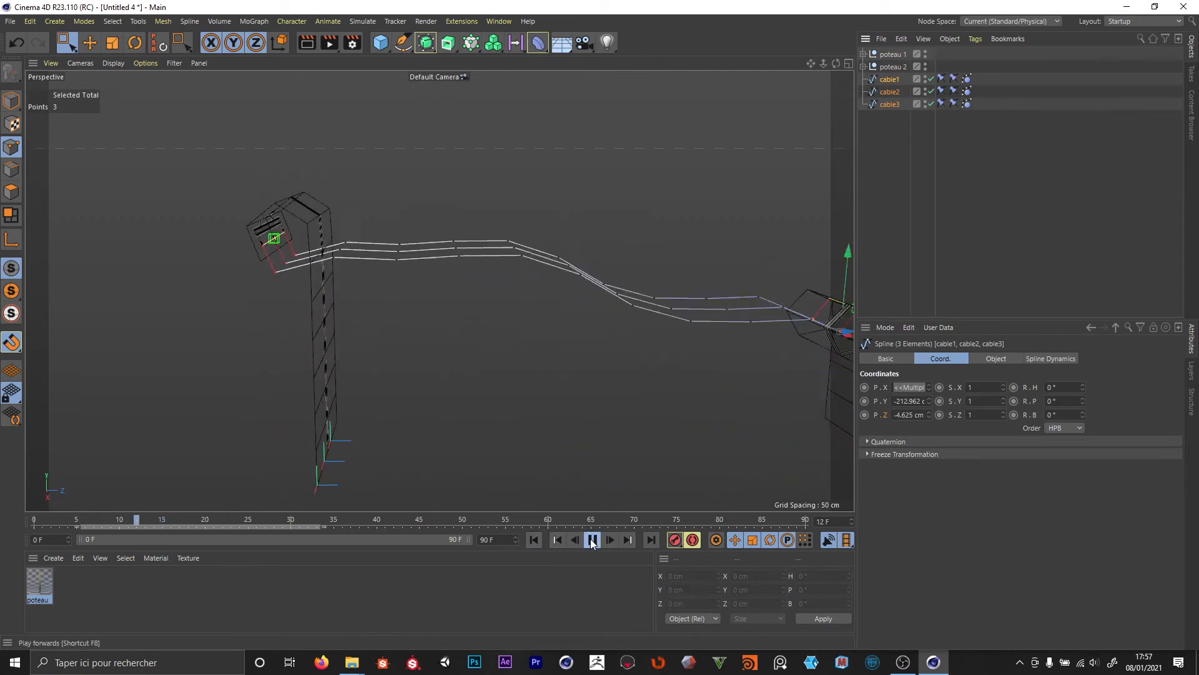
click(591, 540)
- Set the priority of all three cables' Spline Dynamics tags to Generators
drag(979, 72, 981, 135)
click(890, 359)
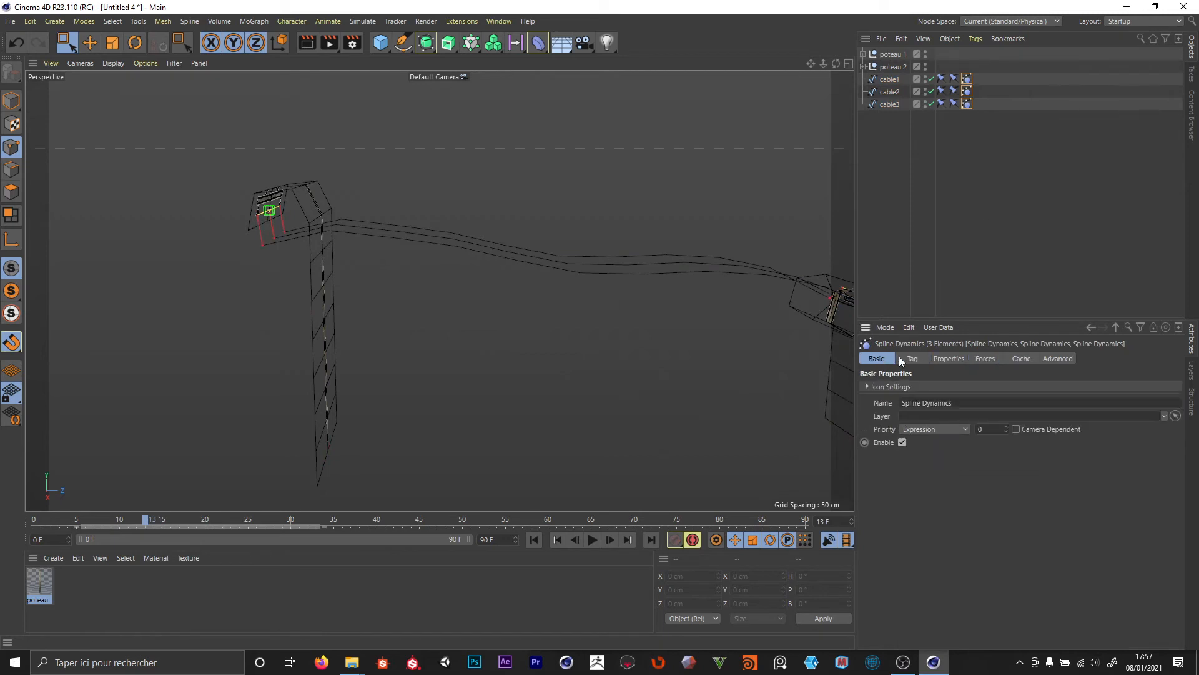
click(944, 359)
click(877, 359)
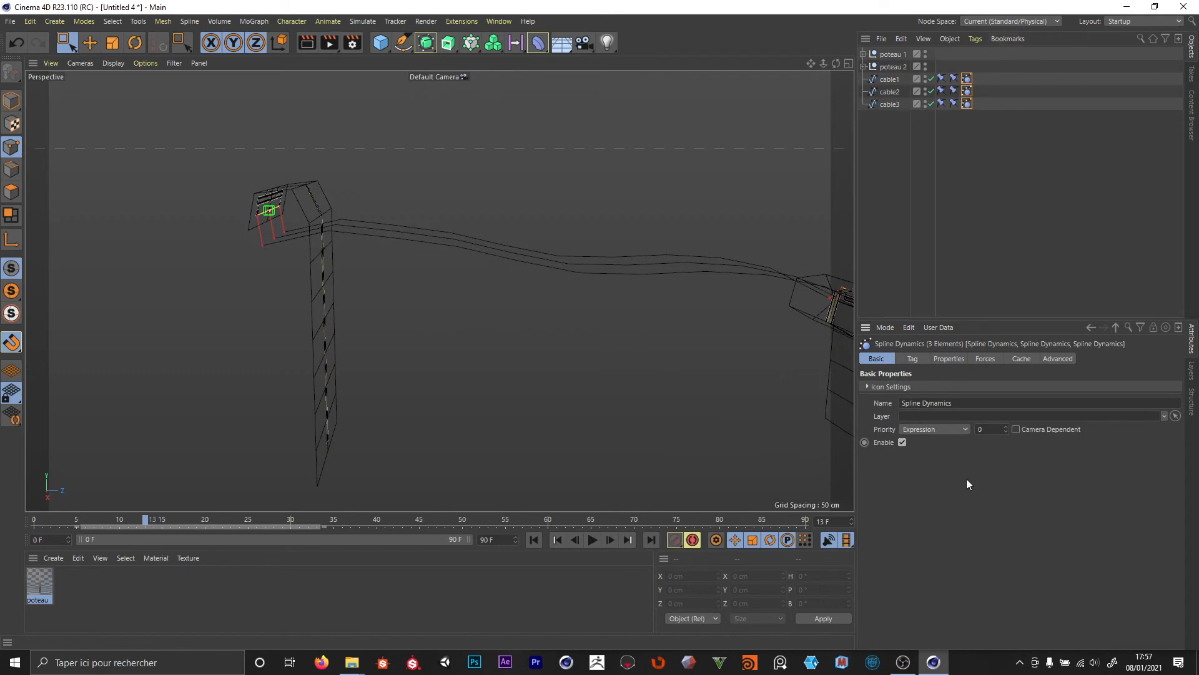
click(950, 429)
click(946, 497)
- Replay the animation from the first frame to check how the cable ends follow the bending poles with the Generators priority
click(535, 539)
click(593, 538)
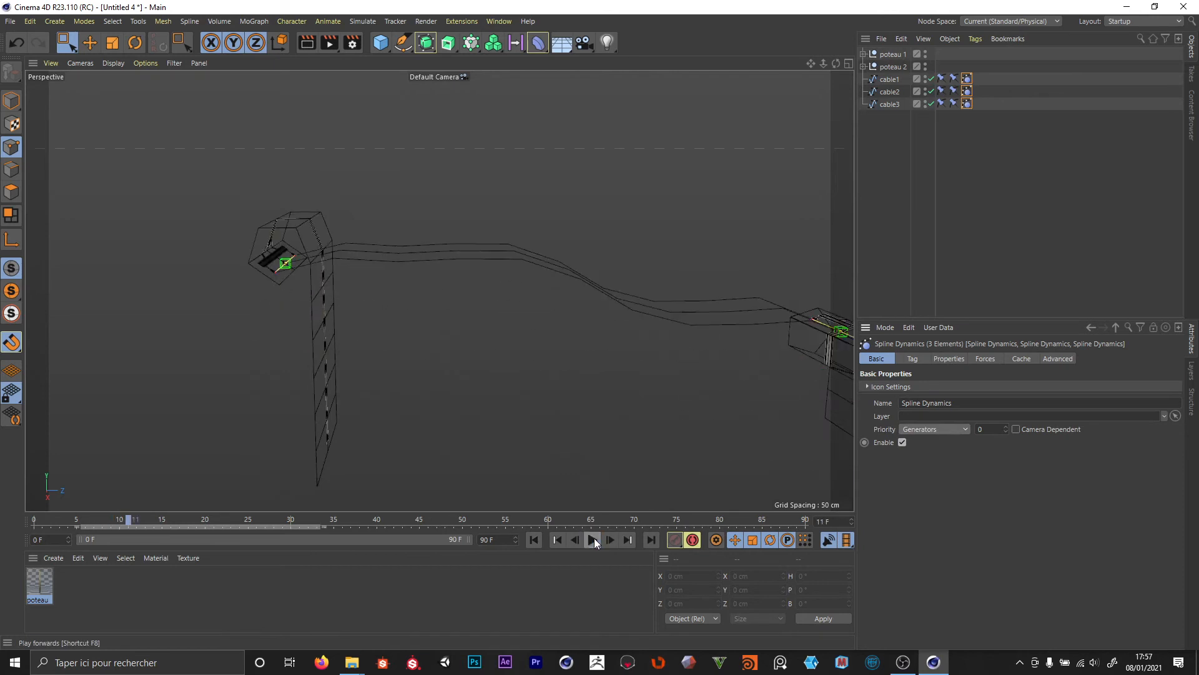
click(594, 538)
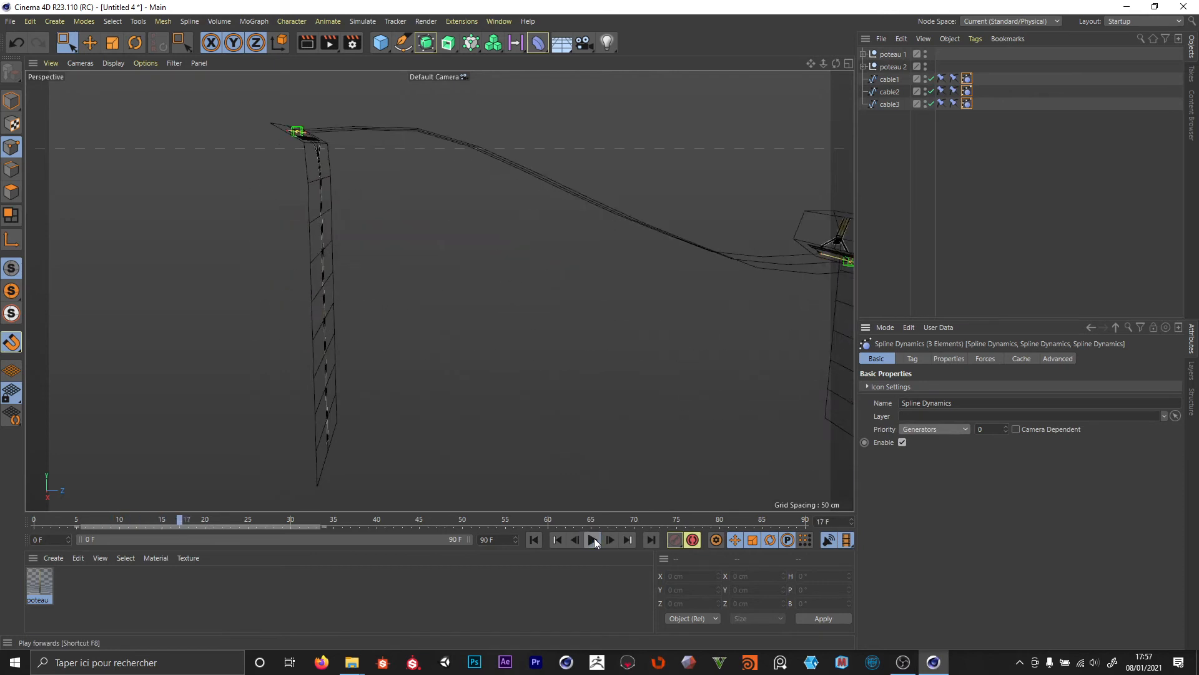
click(533, 541)
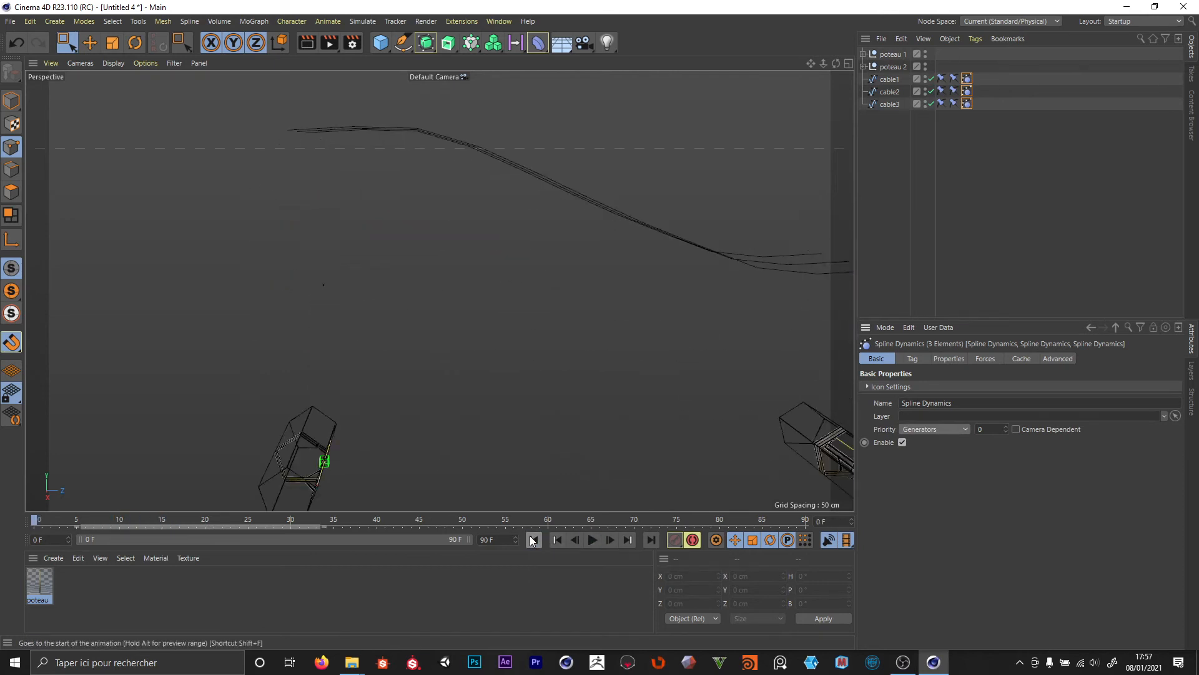
click(594, 540)
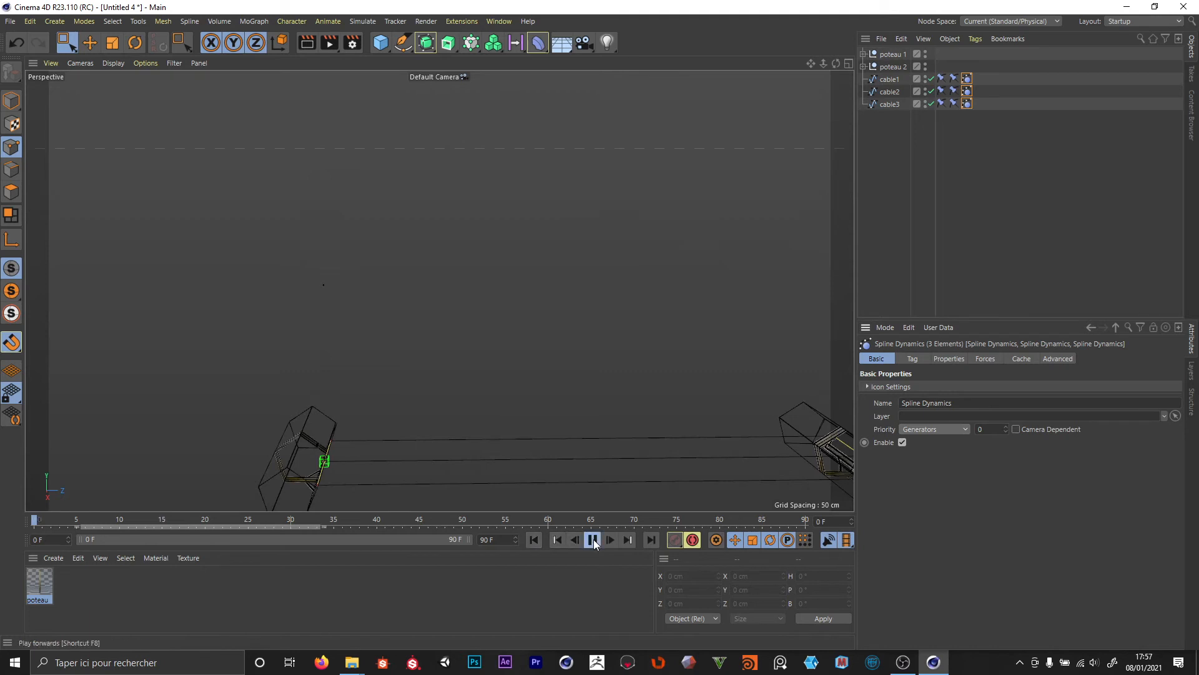
click(592, 540)
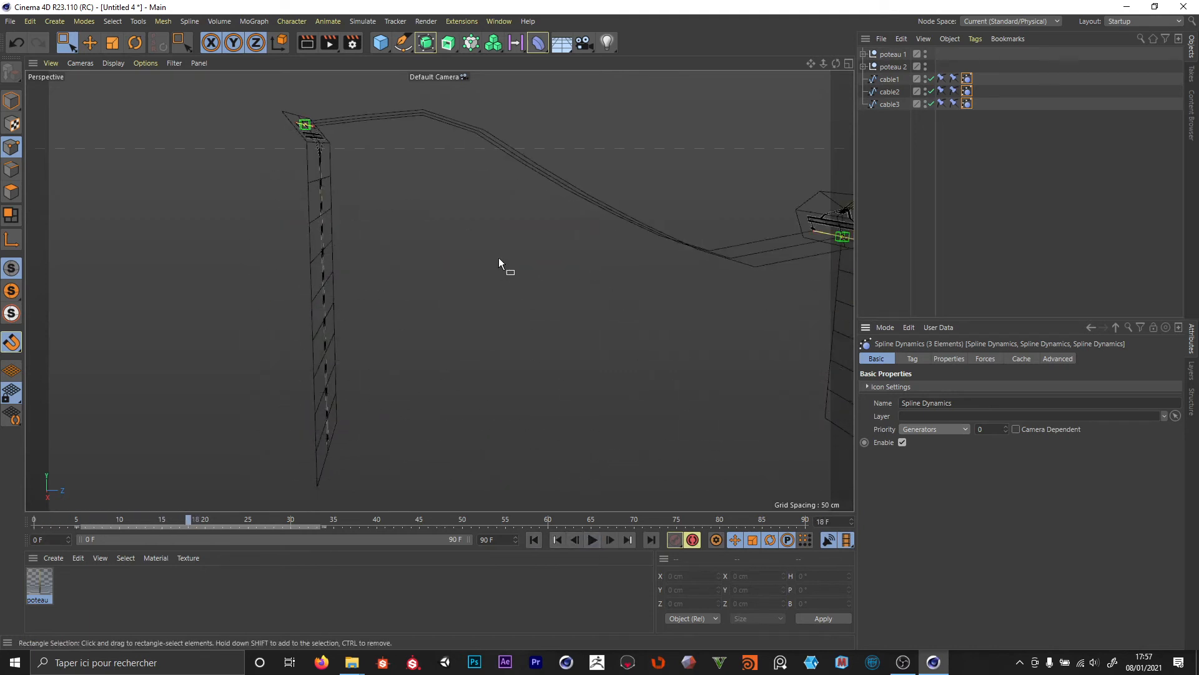
alt+drag(356, 186, 279, 188)
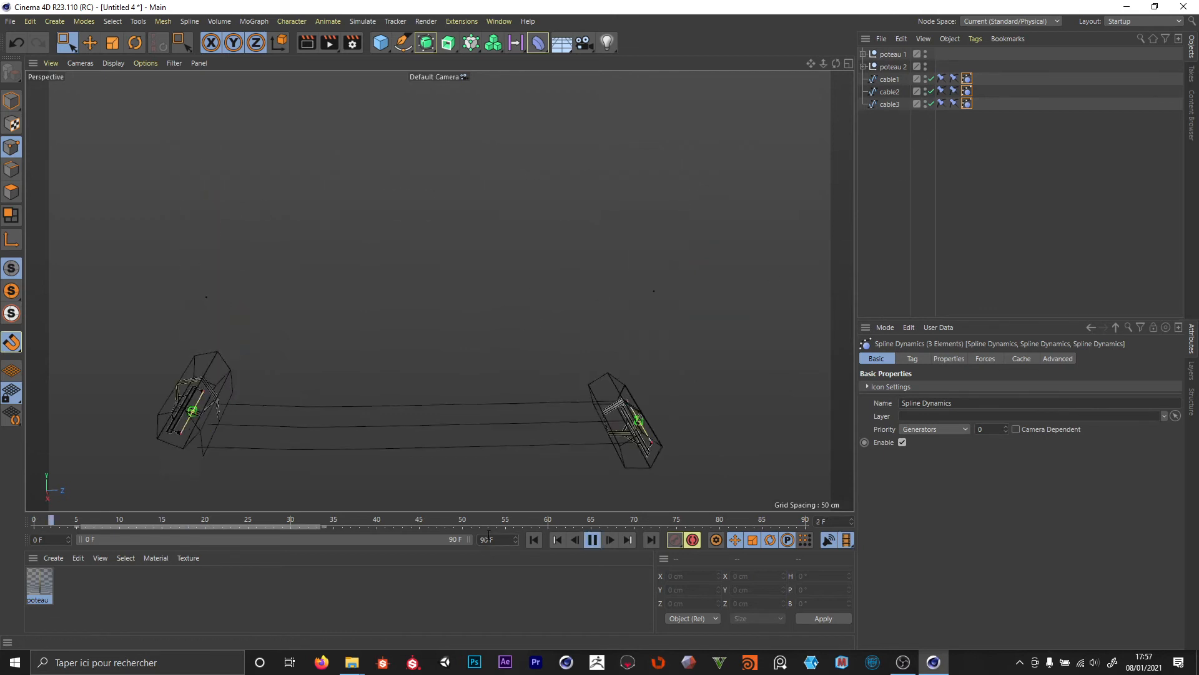
- Extend the project's end time to 2000 frames
double_click(486, 540)
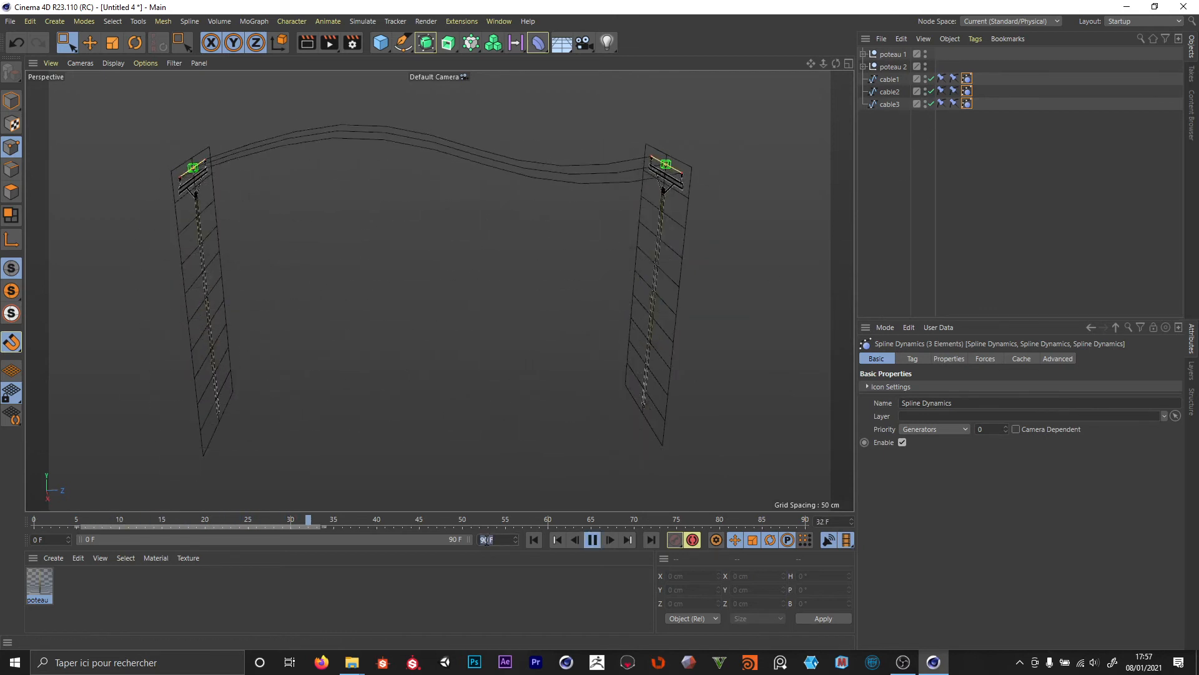
text(200)
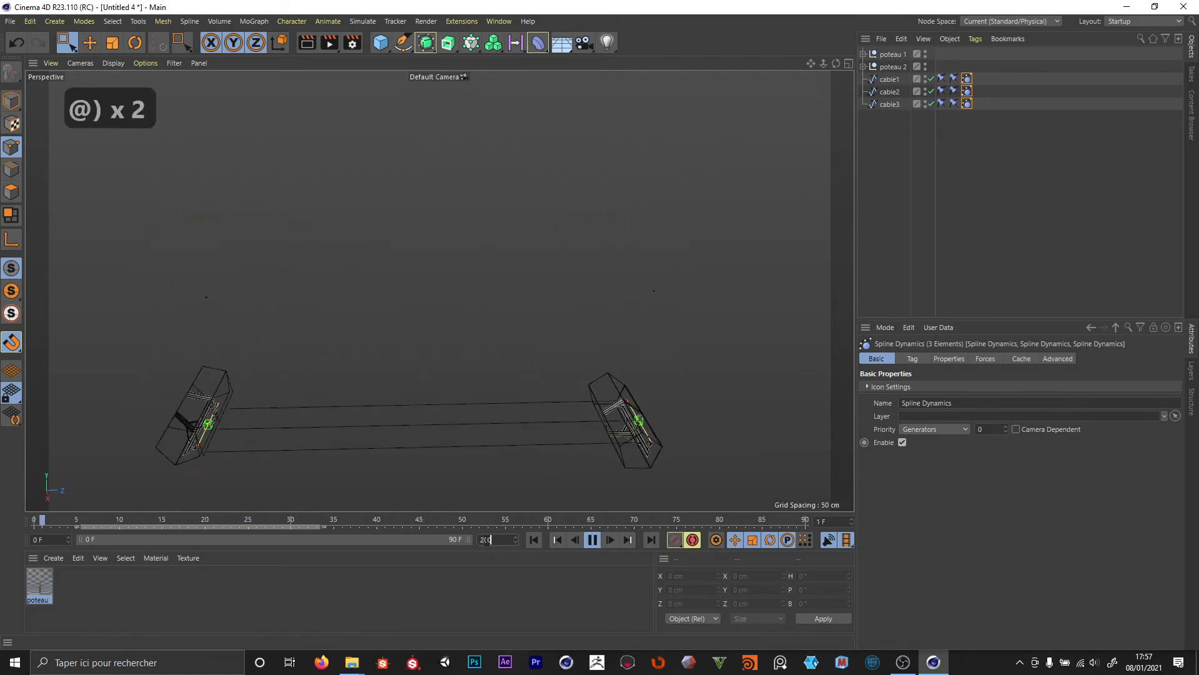
text(0)
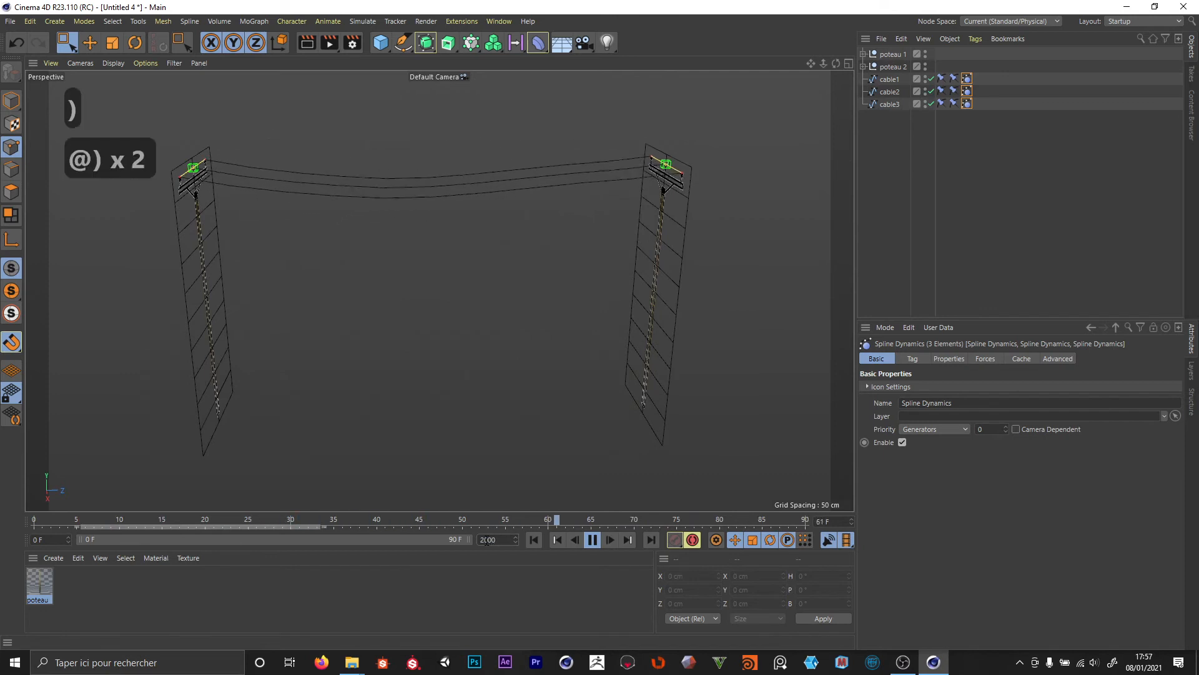
key(Return)
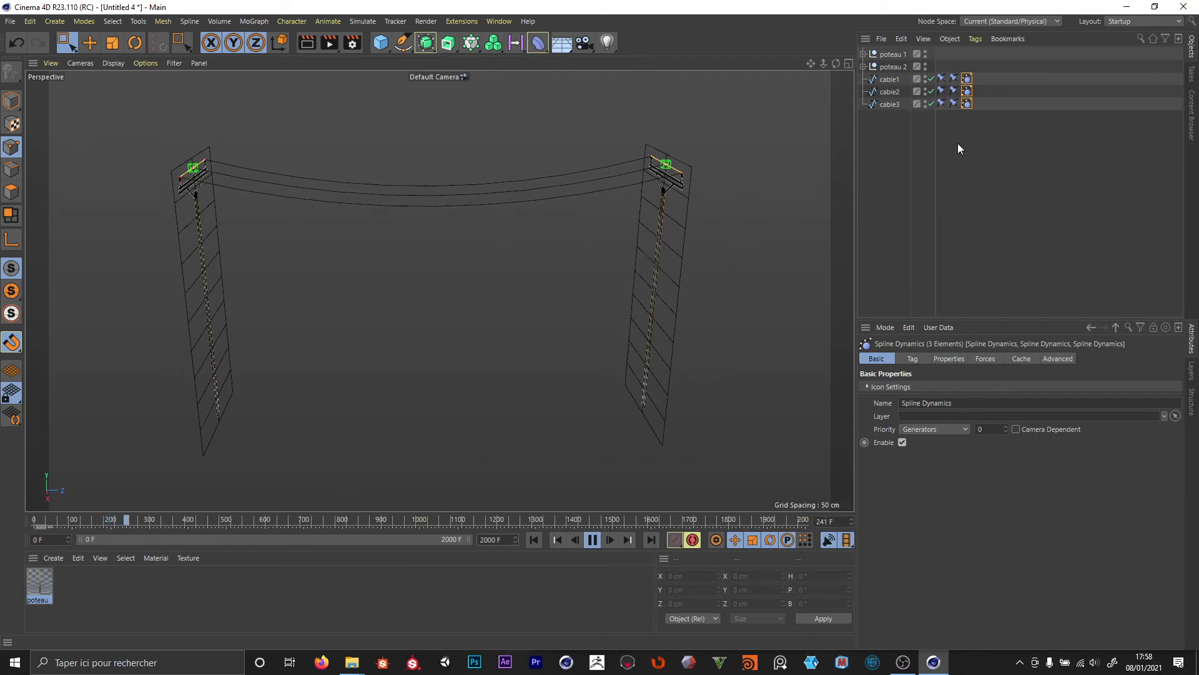
- Set the gravity of cable2's Spline Dynamics tag to -25
click(964, 165)
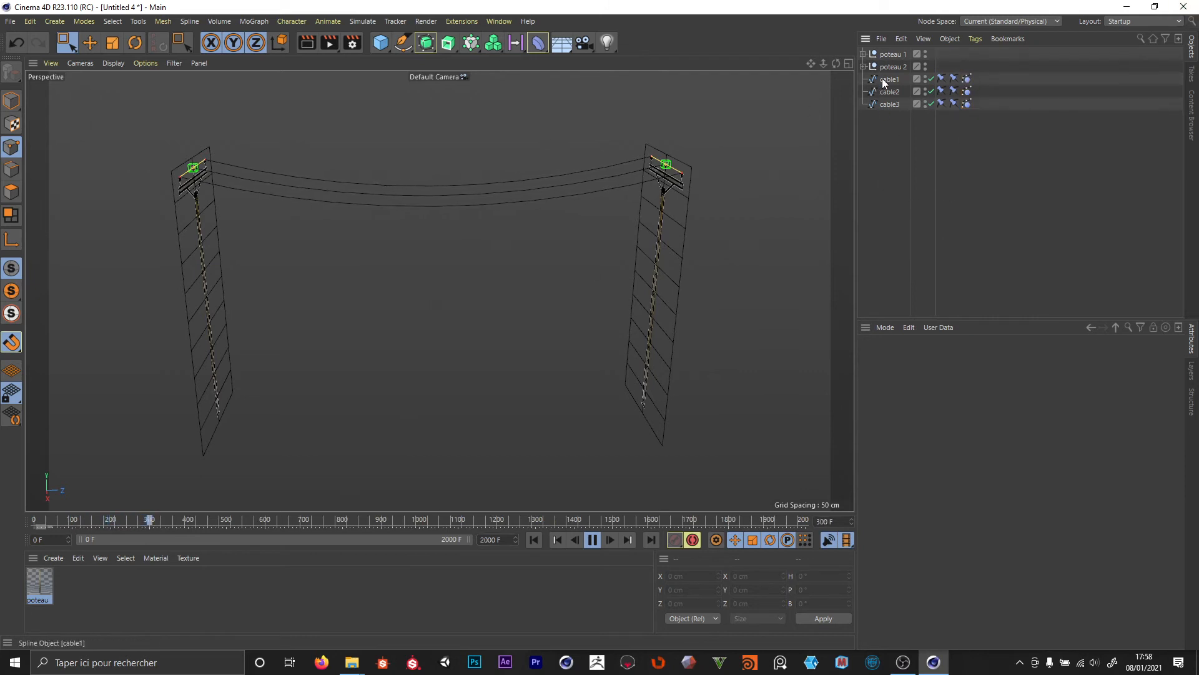
click(887, 78)
click(967, 79)
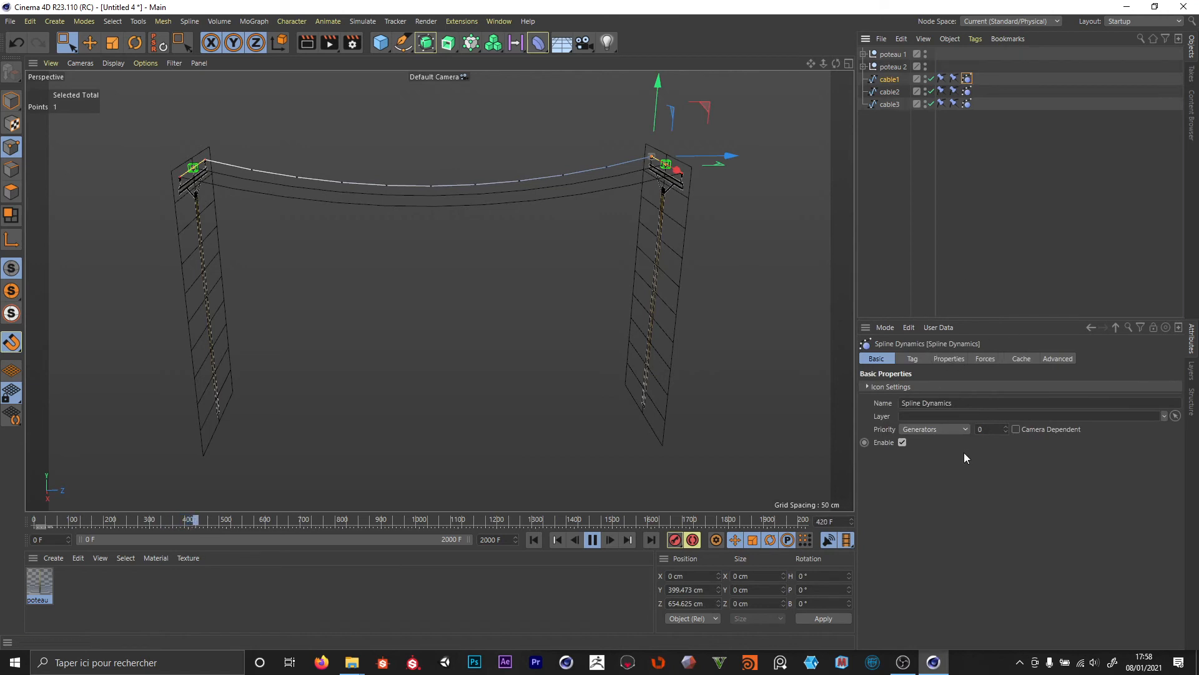
click(967, 92)
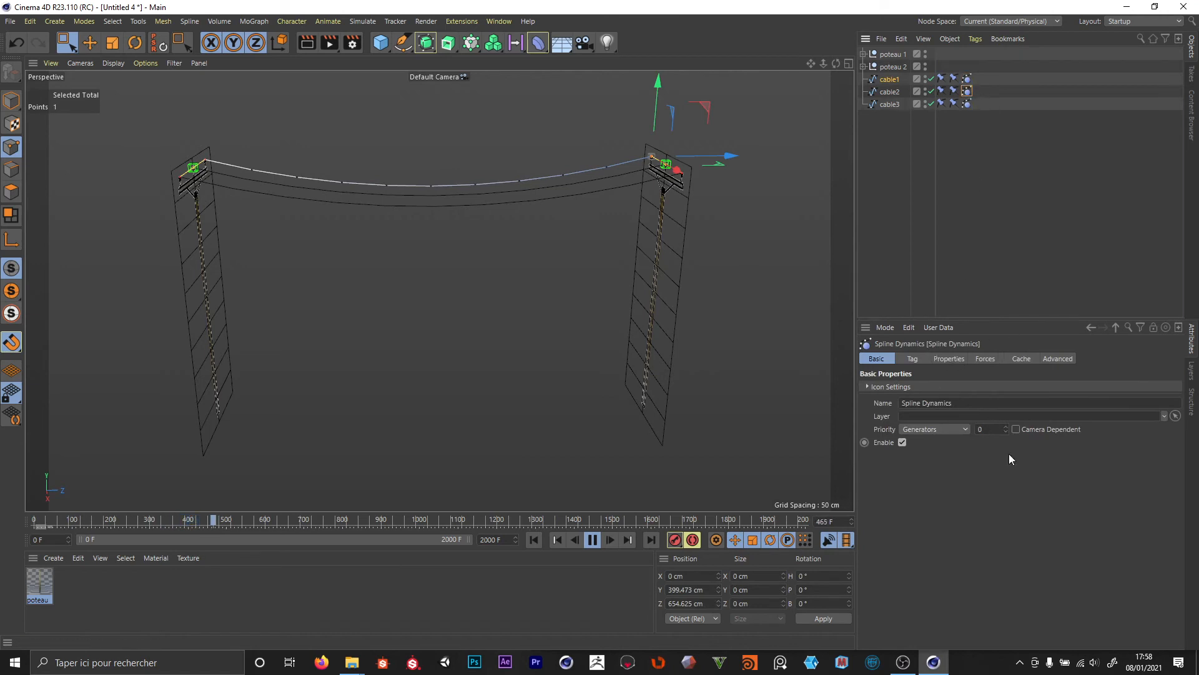
click(990, 358)
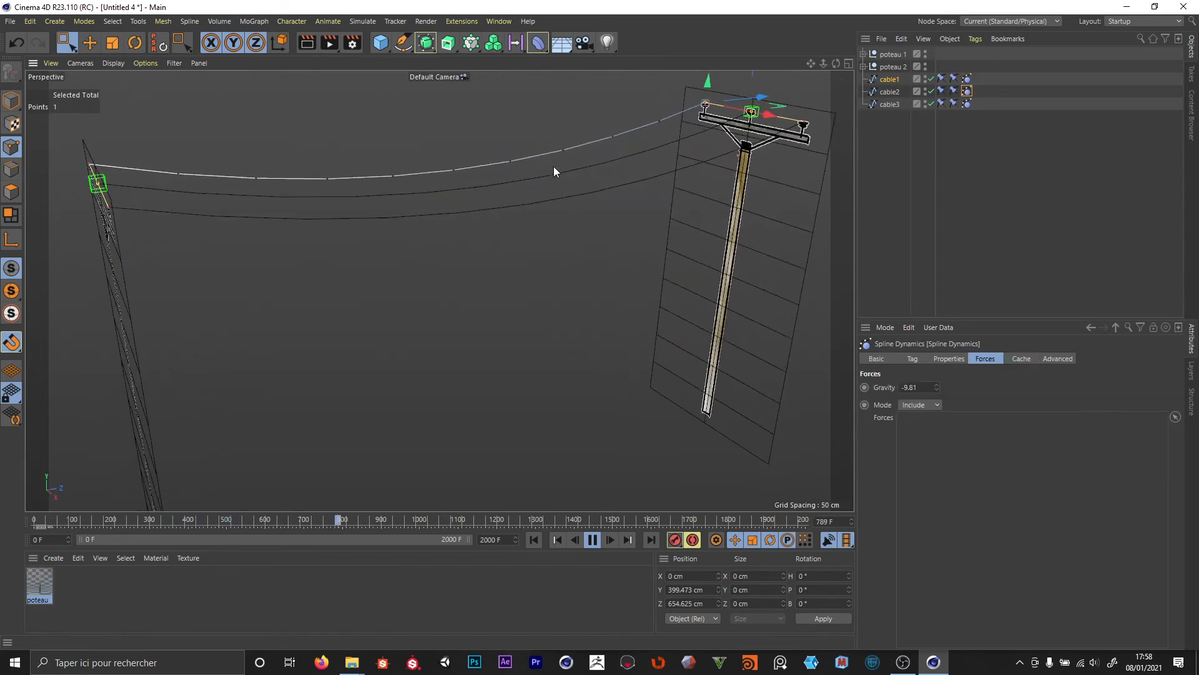
alt+drag(553, 166, 563, 247)
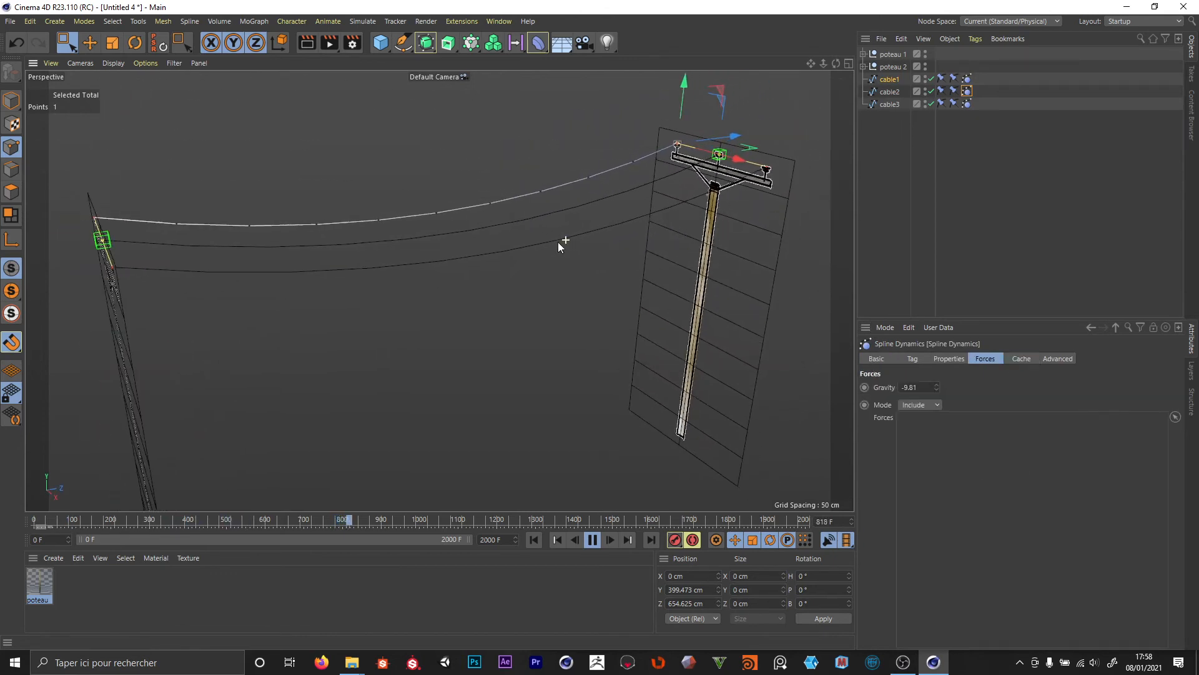
click(924, 385)
key(BackSpace)
key(BackSpace)
key(BackSpace)
text(-)
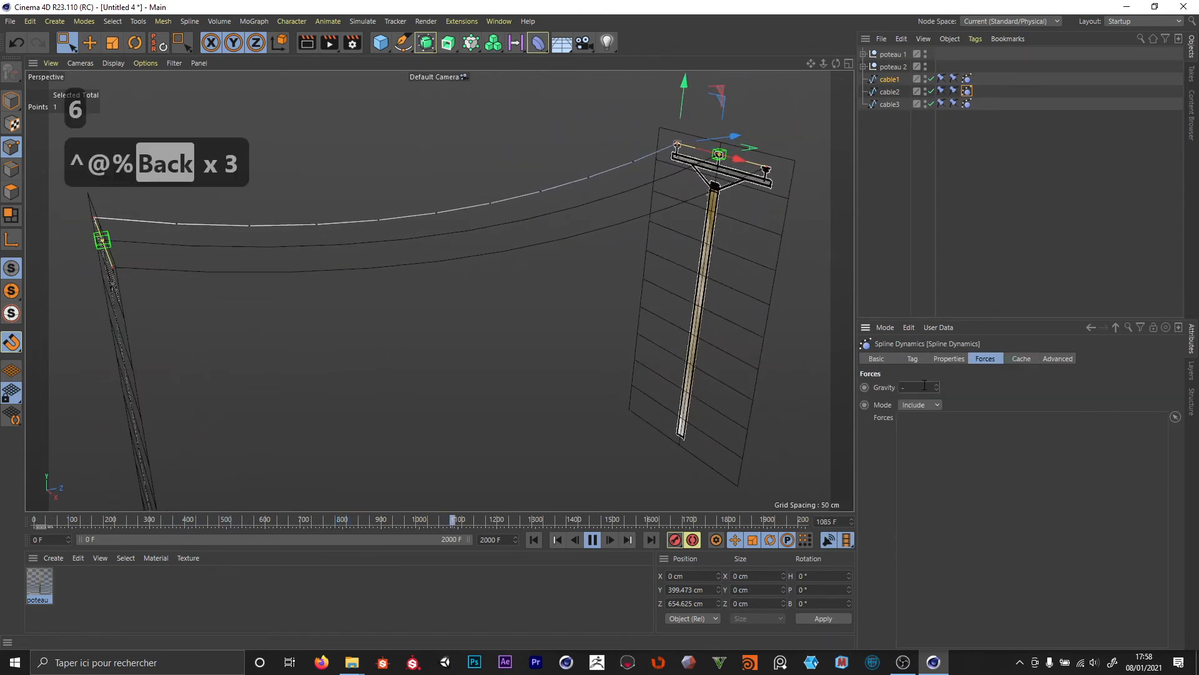
text(25)
key(Return)
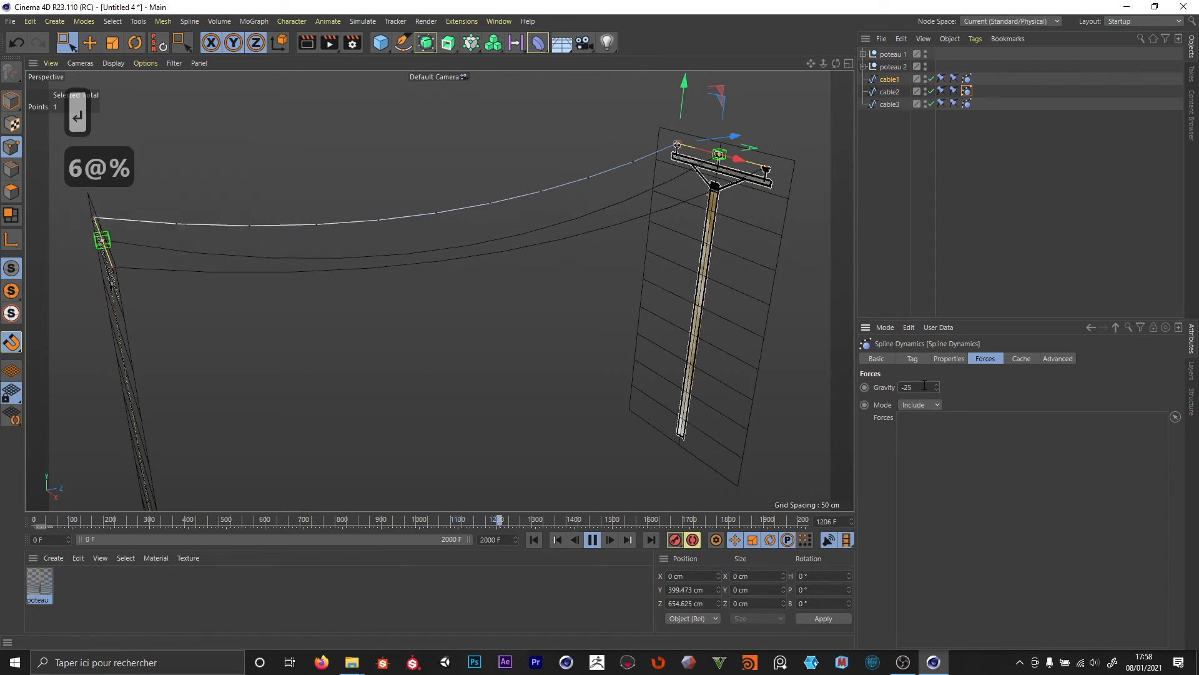
- Compare the cables' sag in the Right view and set the gravity of cable2's Spline Dynamics tag to -30
alt+drag(691, 246, 651, 219)
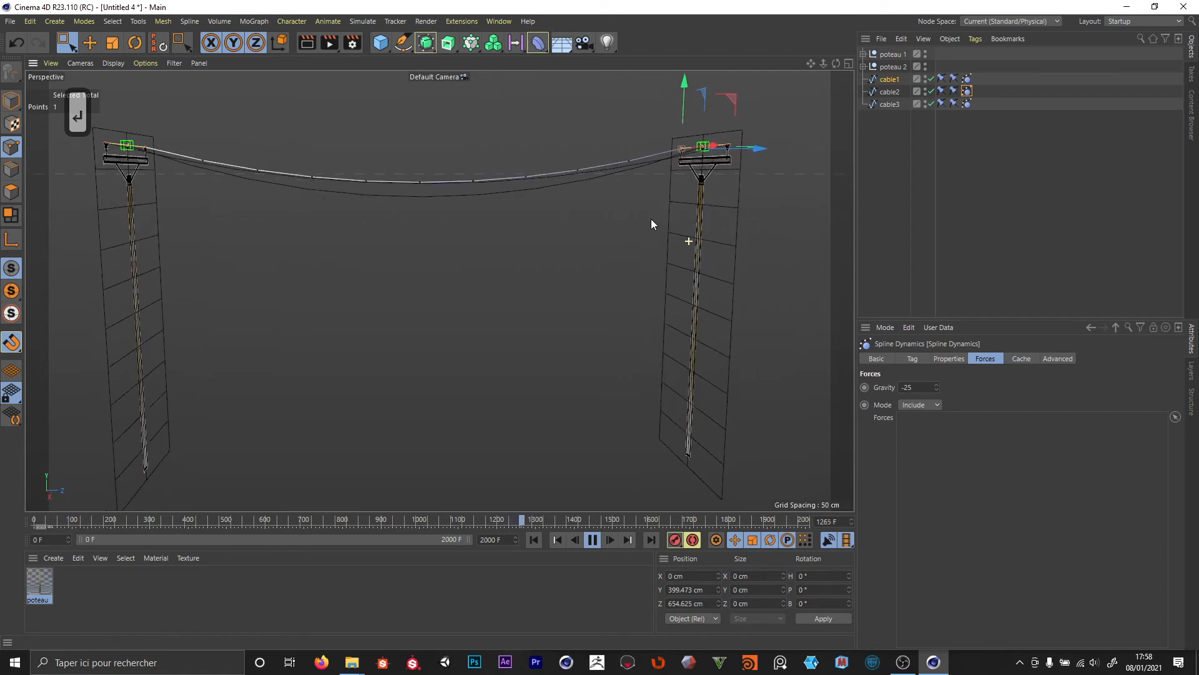
middle_click(595, 247)
middle_click(235, 362)
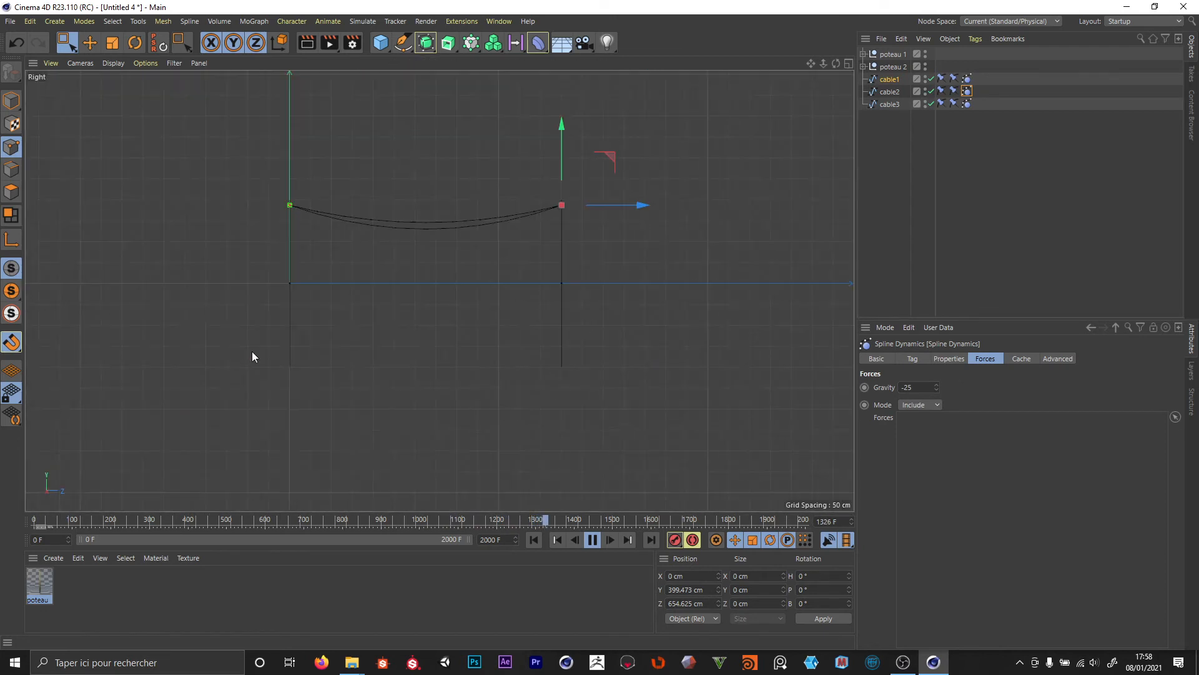
scroll(446, 177, up, 5)
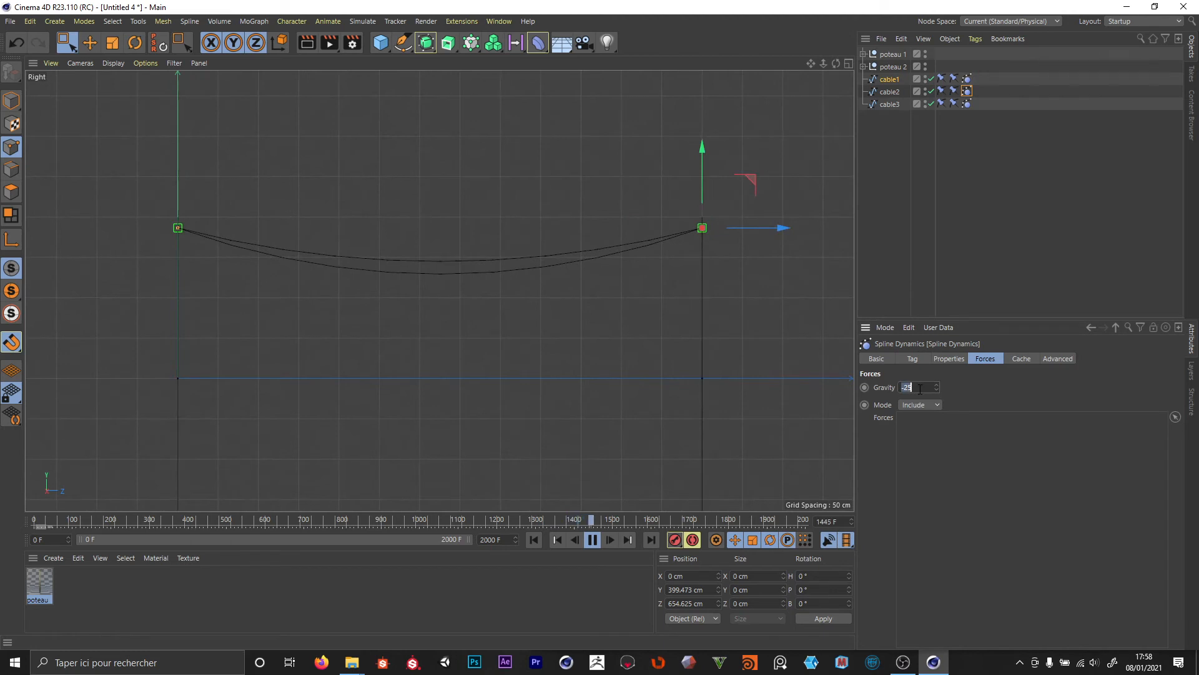
text(-30)
key(Return)
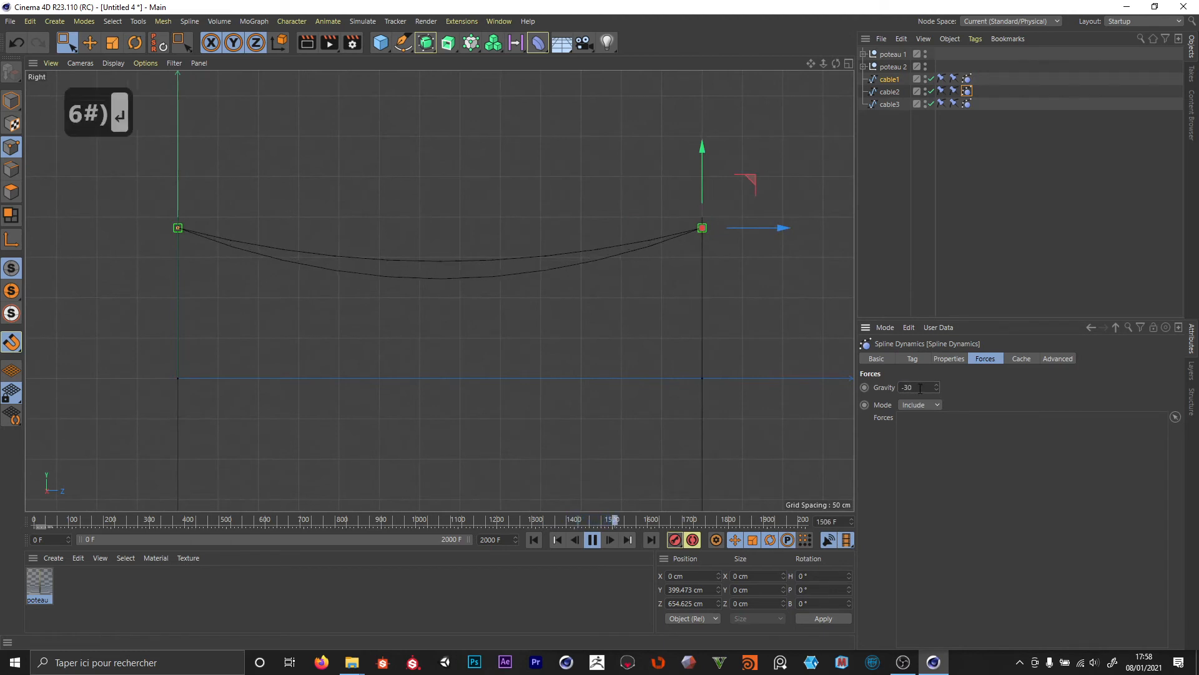
- Set the gravity of cable3's Spline Dynamics tag to -17 and clear the selection
click(880, 104)
click(965, 104)
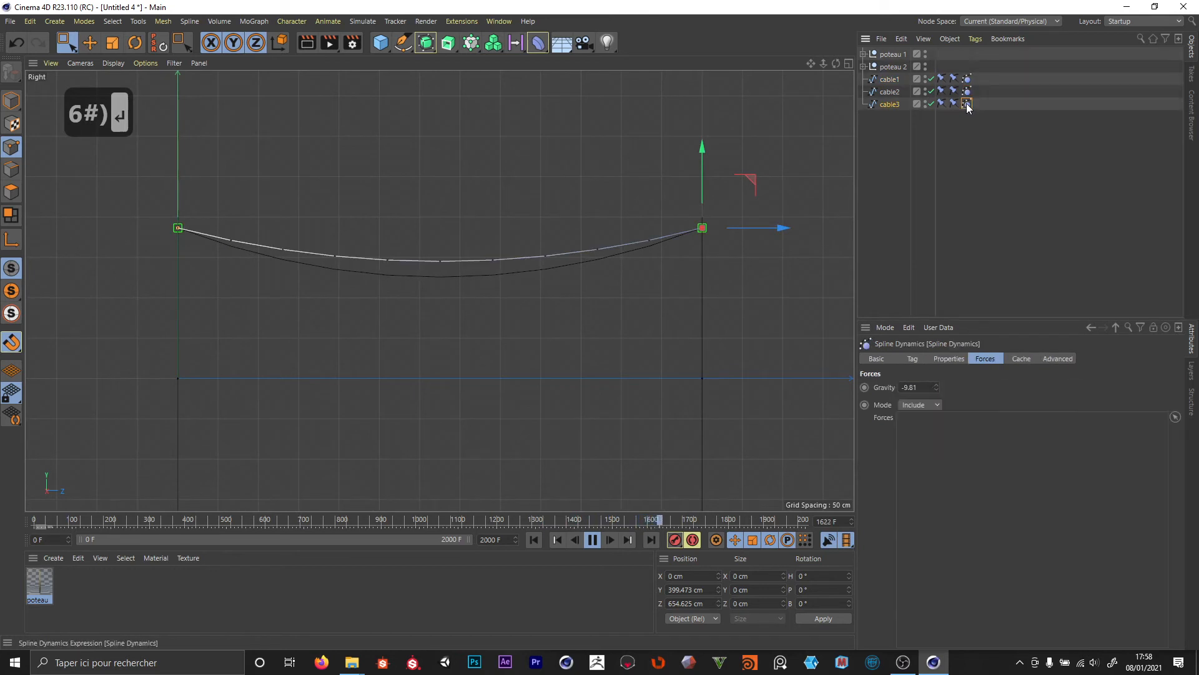
double_click(913, 387)
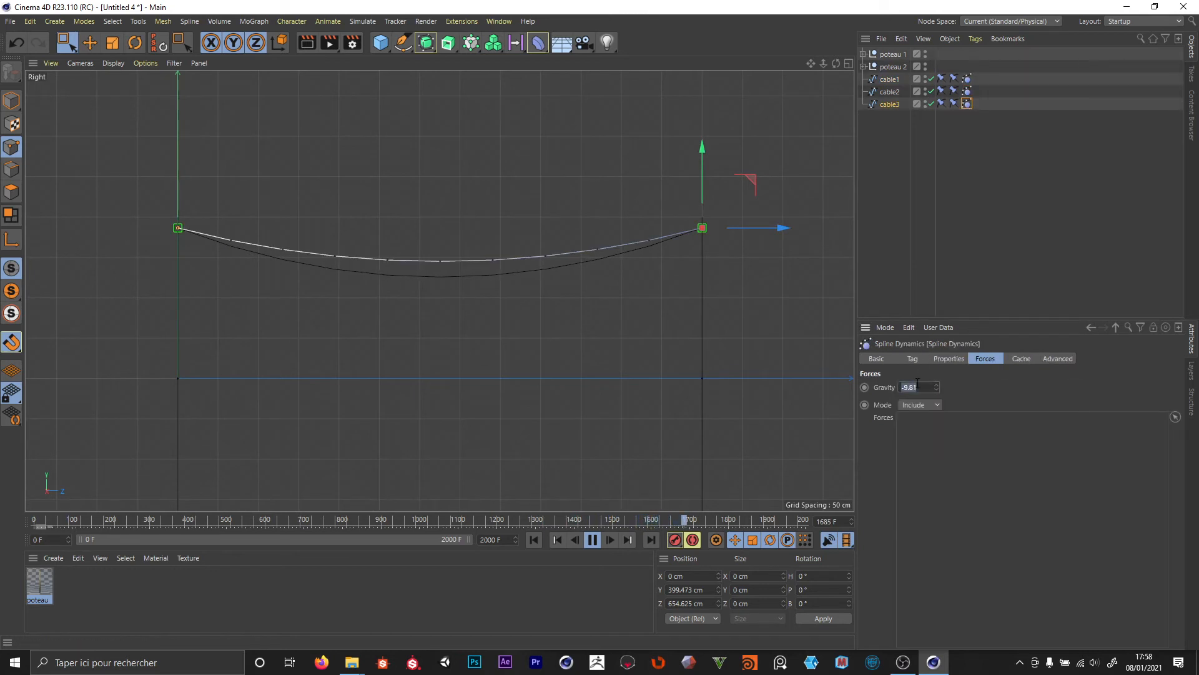
text(-1)
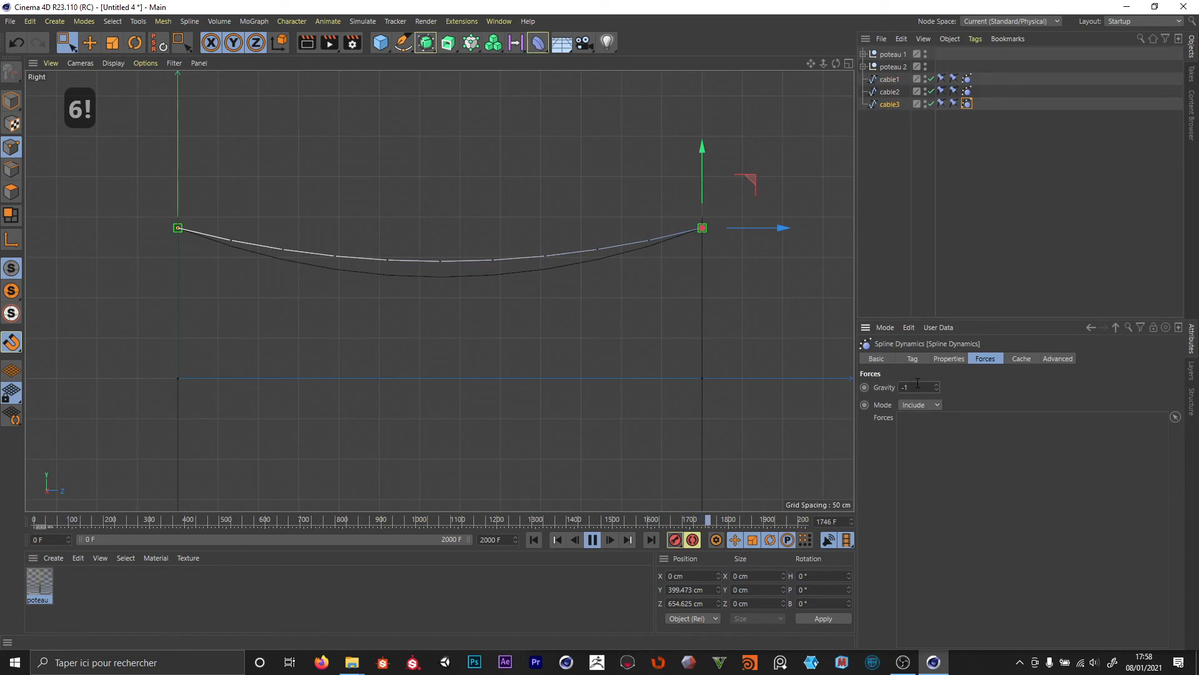
text(7)
key(Return)
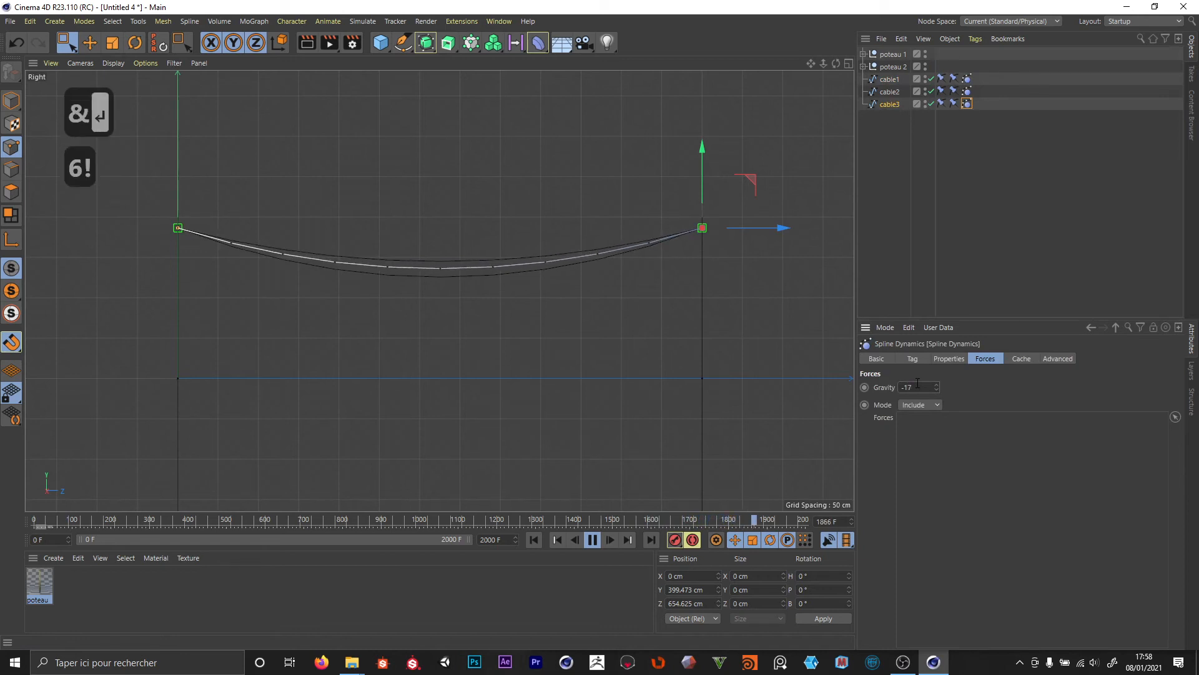
click(898, 236)
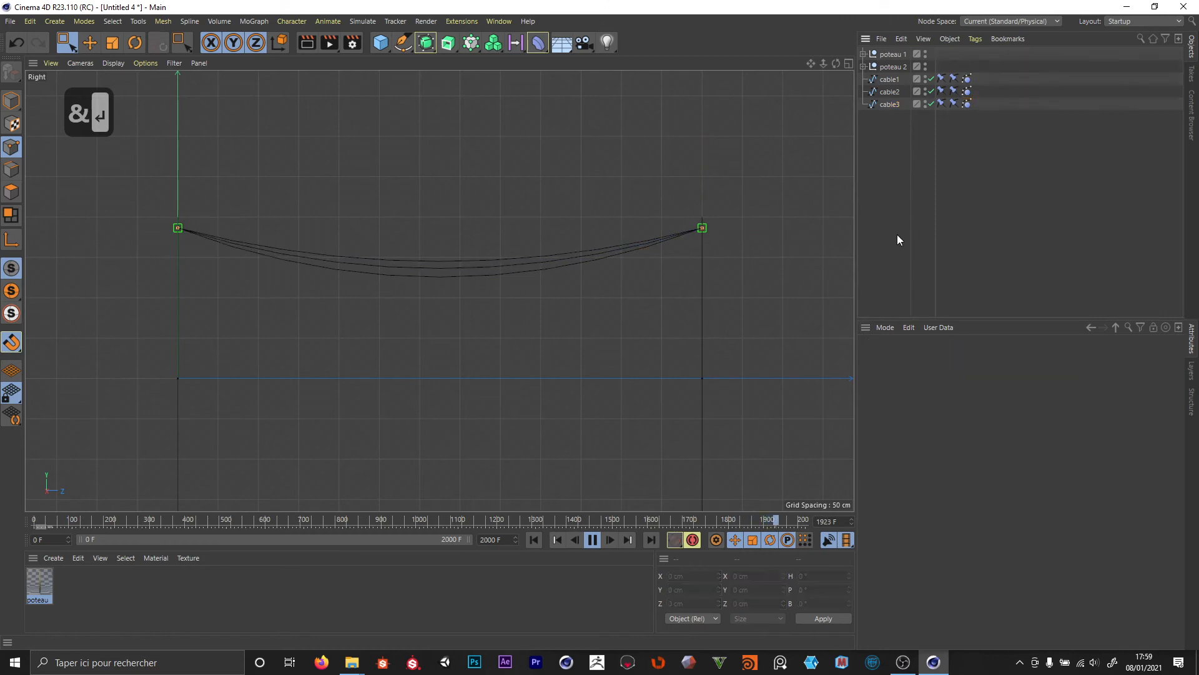
- Return to the Perspective view and examine the differing sag of the three cables between the poles
middle_click(580, 219)
middle_click(266, 218)
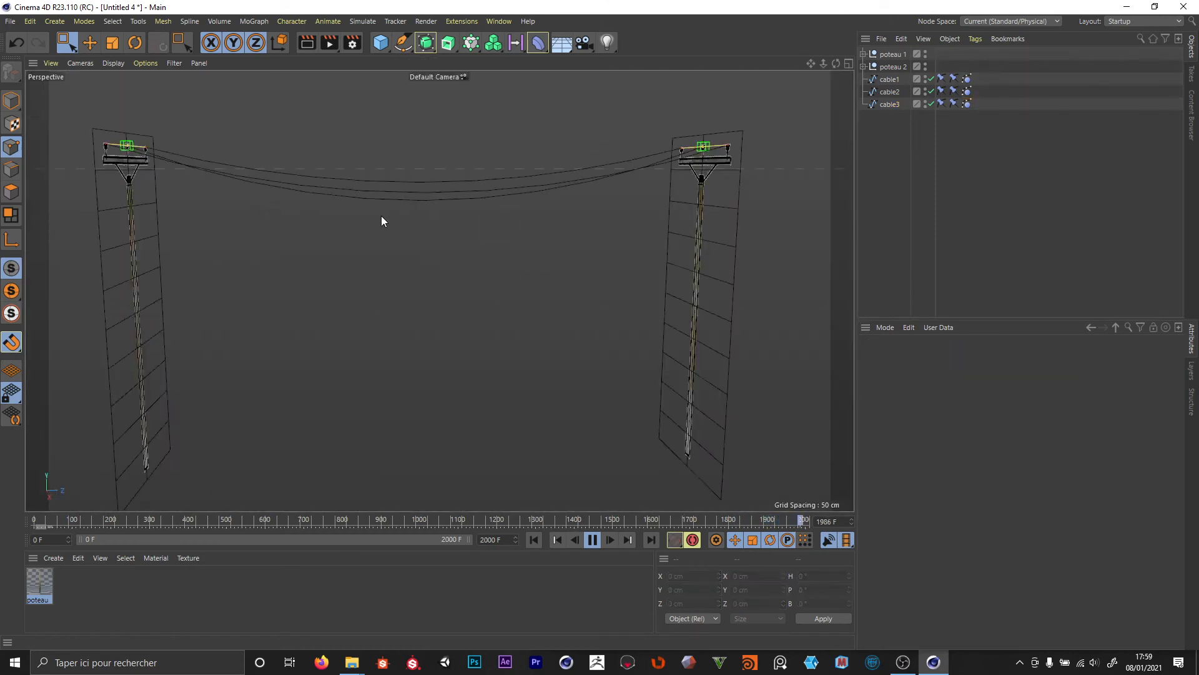
alt+drag(382, 222, 457, 225)
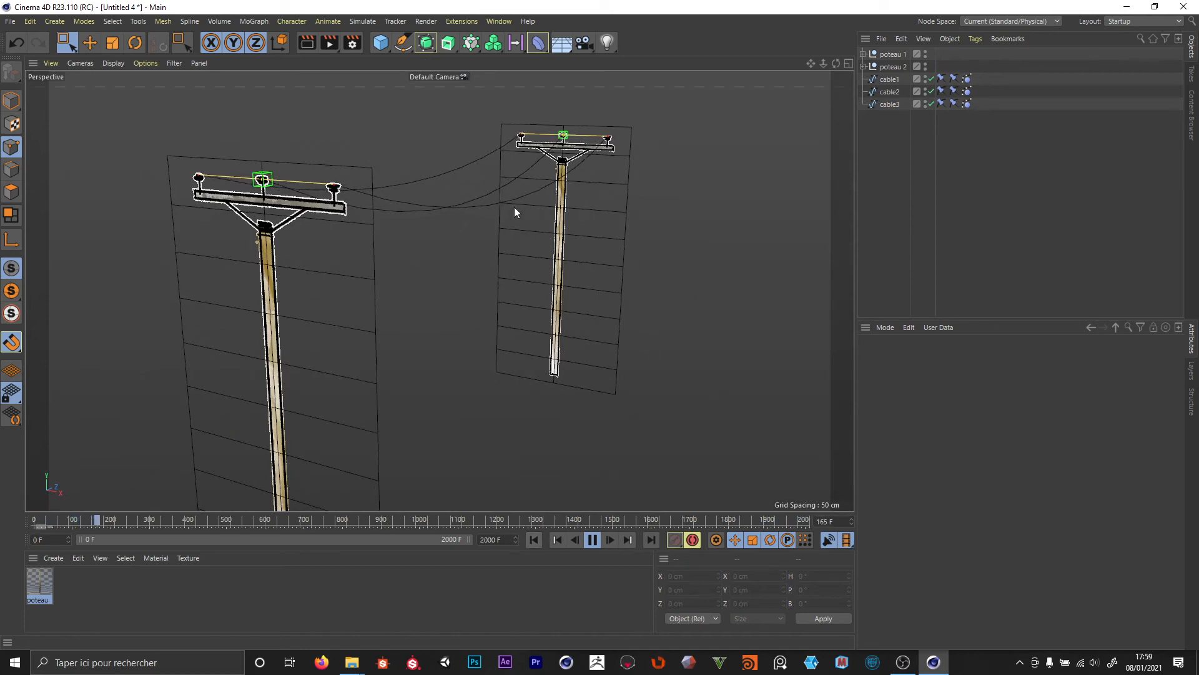
alt+drag(541, 211, 492, 236)
scroll(492, 237, down, 3)
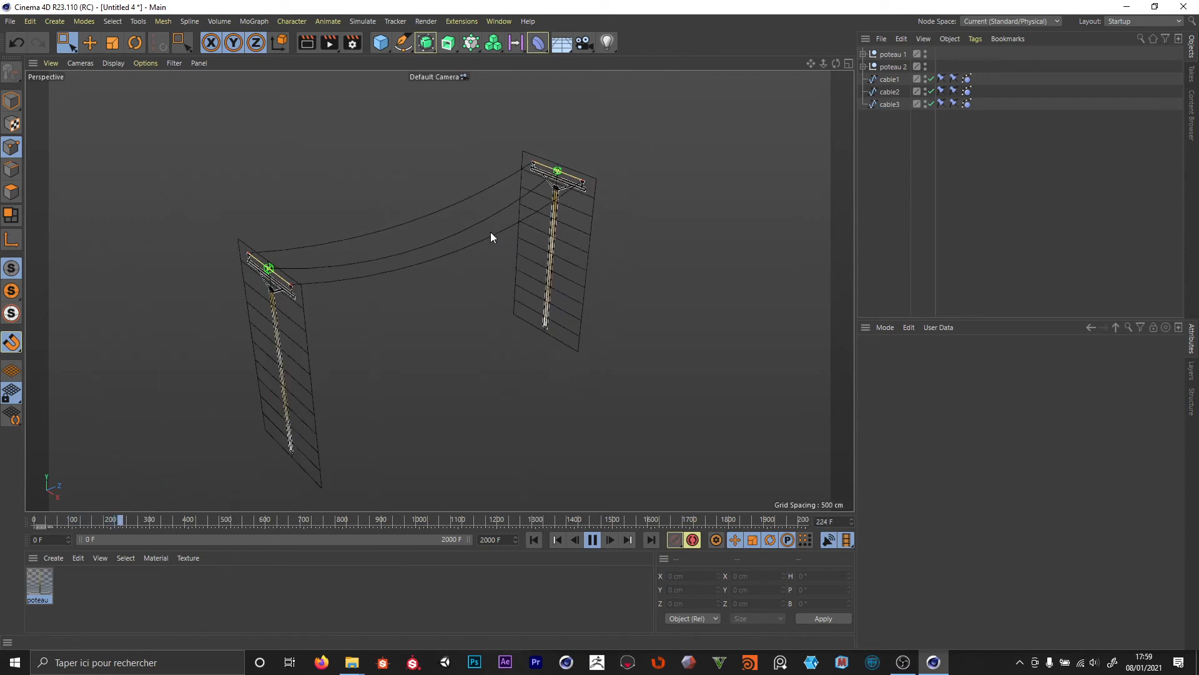
- Return to the animation's start and shorten the project timeline to 100 frames
click(534, 540)
key(Right)
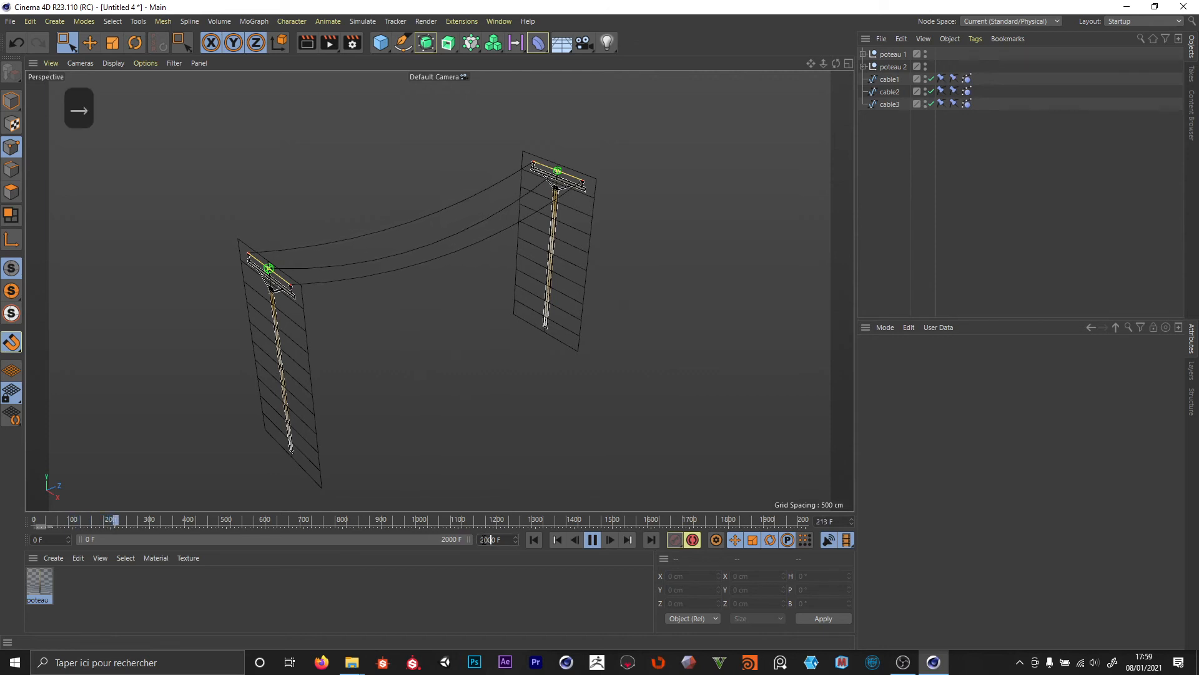
key(BackSpace)
key(BackSpace)
text(1)
key(Return)
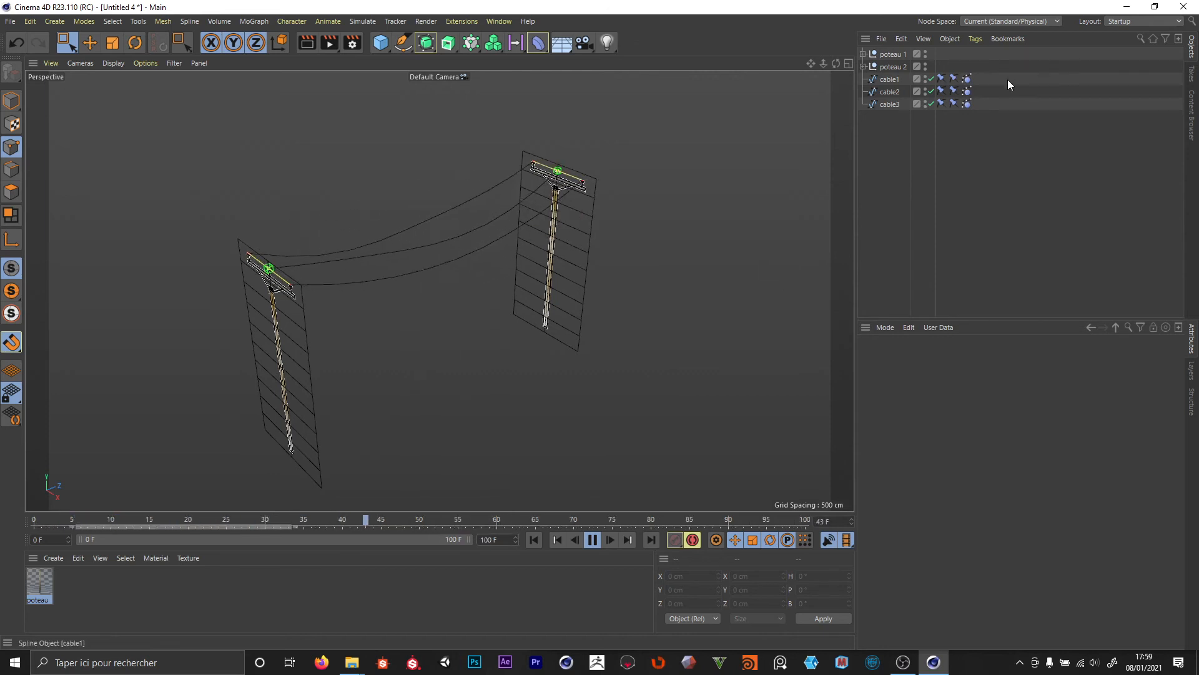
- Select the Spline Dynamics tags of all three cables and set their Drag to 5%
drag(993, 71, 969, 118)
click(980, 359)
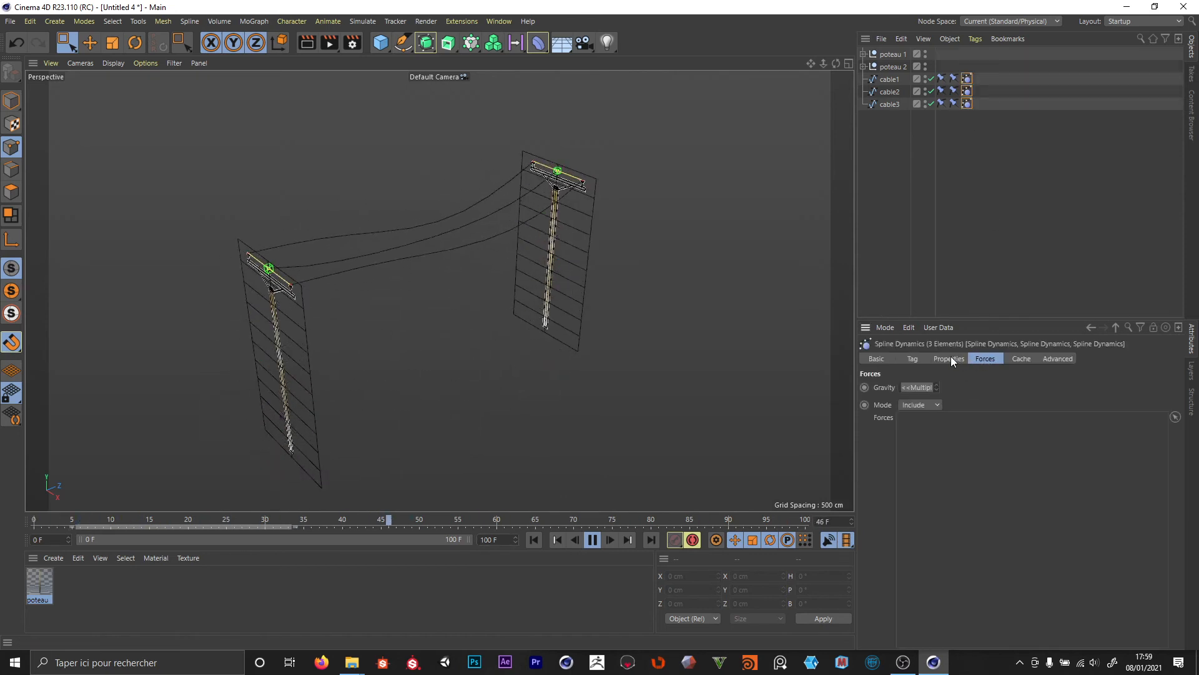
click(951, 358)
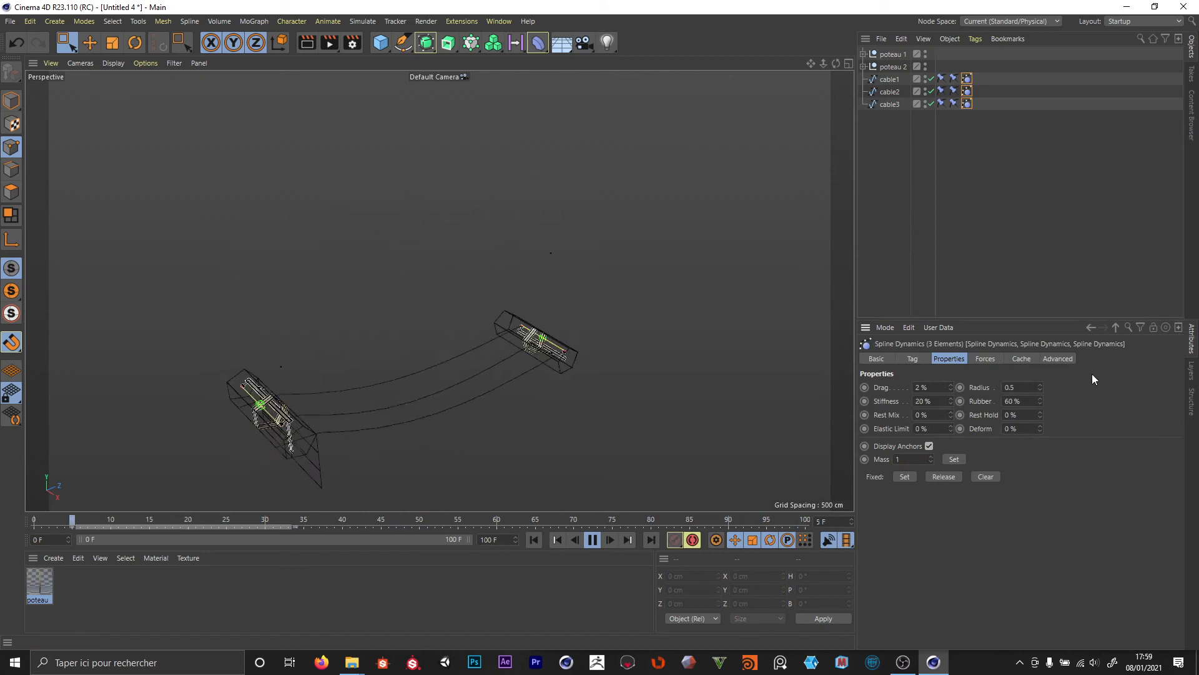
click(932, 387)
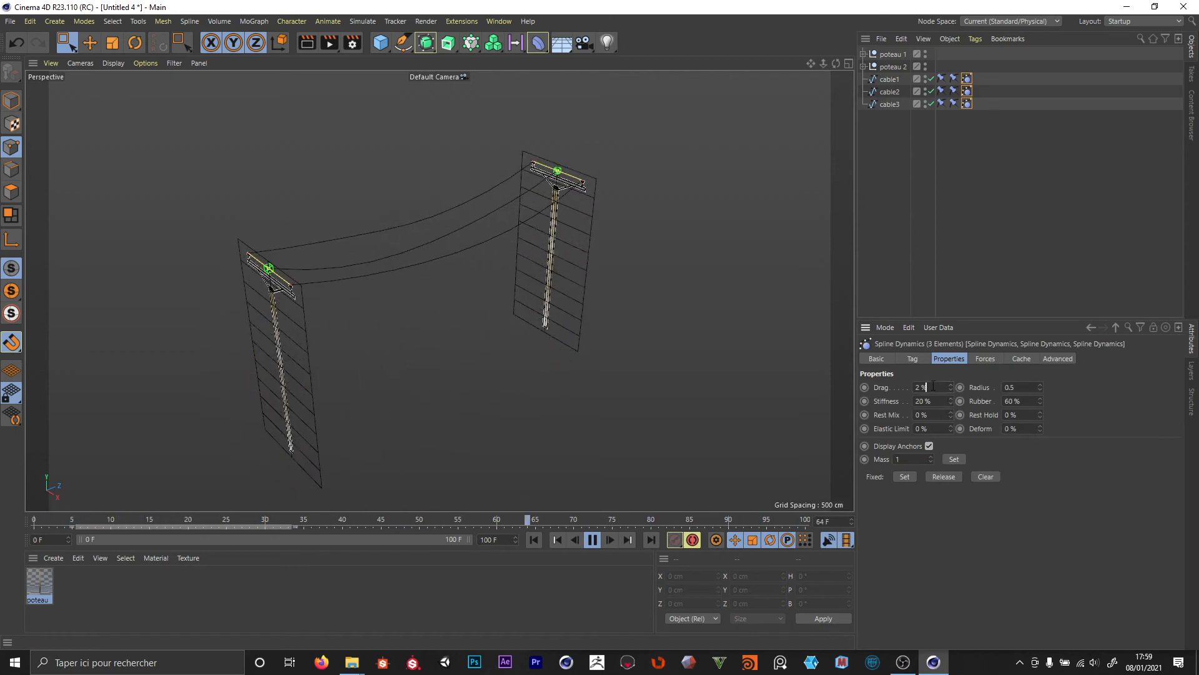
text(5%)
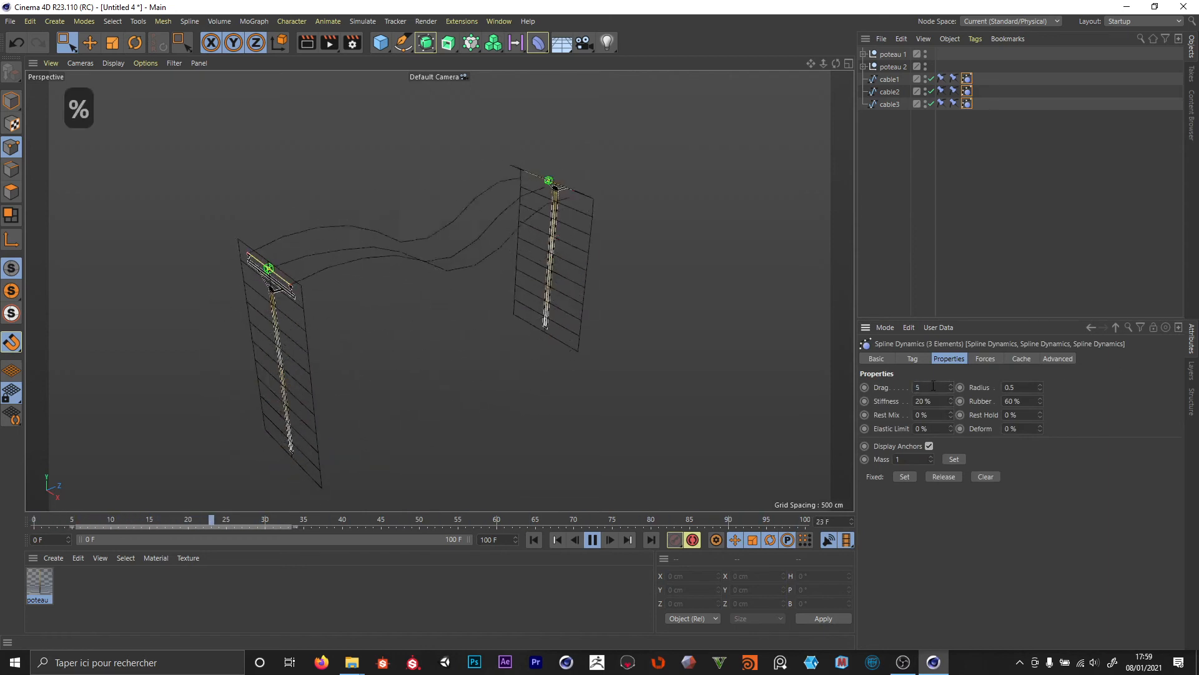
key(Return)
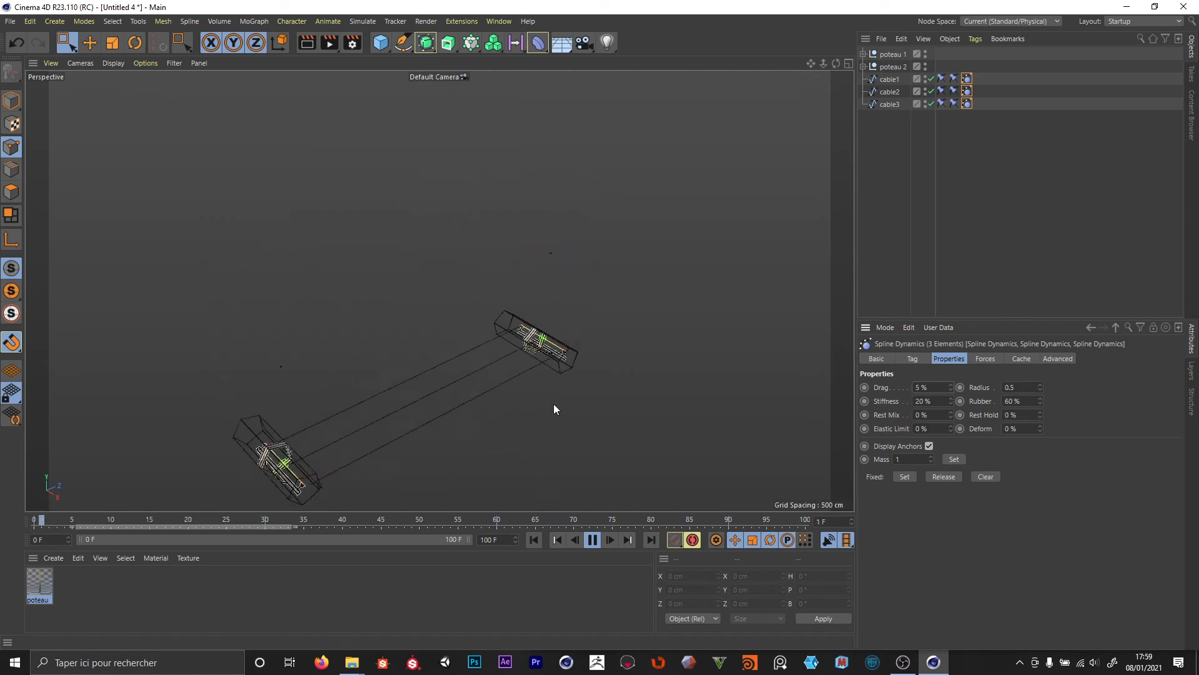
- Raise the Drag of the three Spline Dynamics tags to 10% and stop the playback
click(930, 388)
text(10)
key(Return)
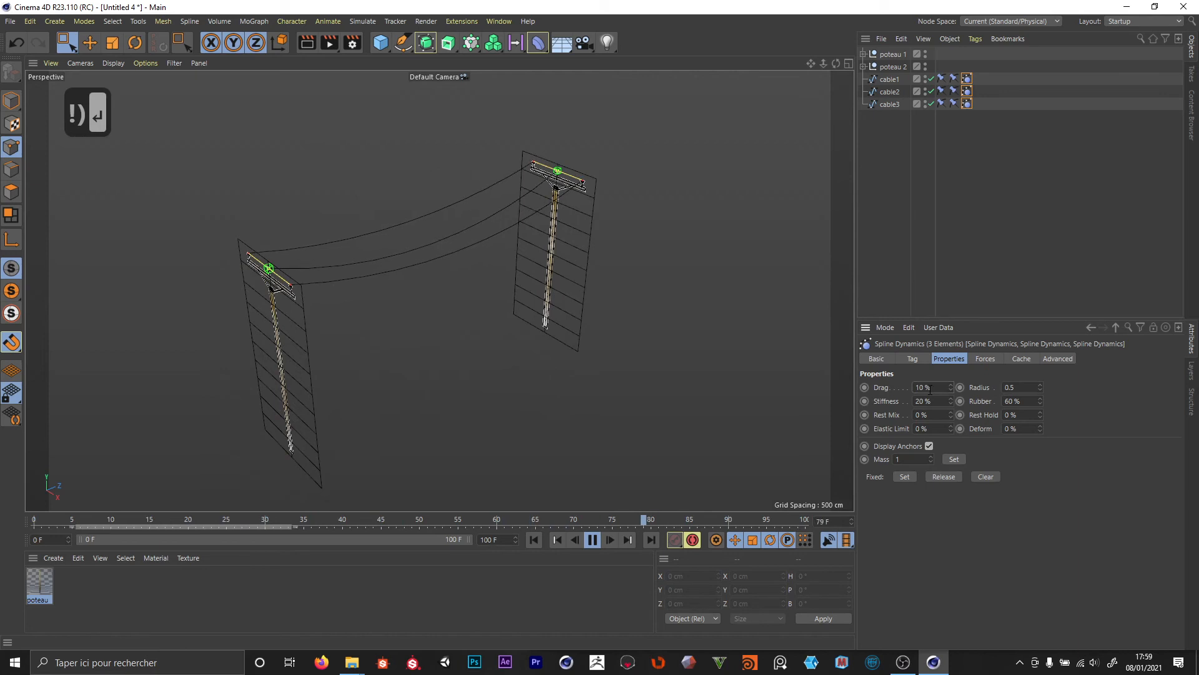
click(592, 539)
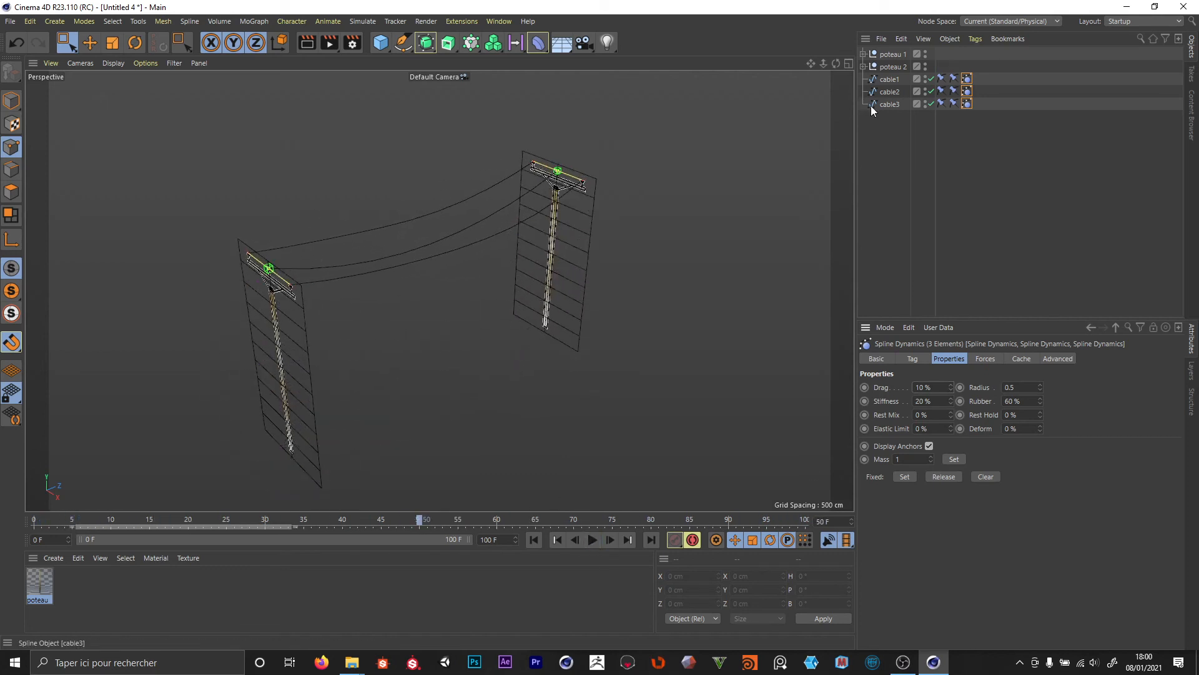
- Add a Null, place both poles and the three cables inside it, and rename it dynamics
drag(387, 46, 402, 53)
click(406, 58)
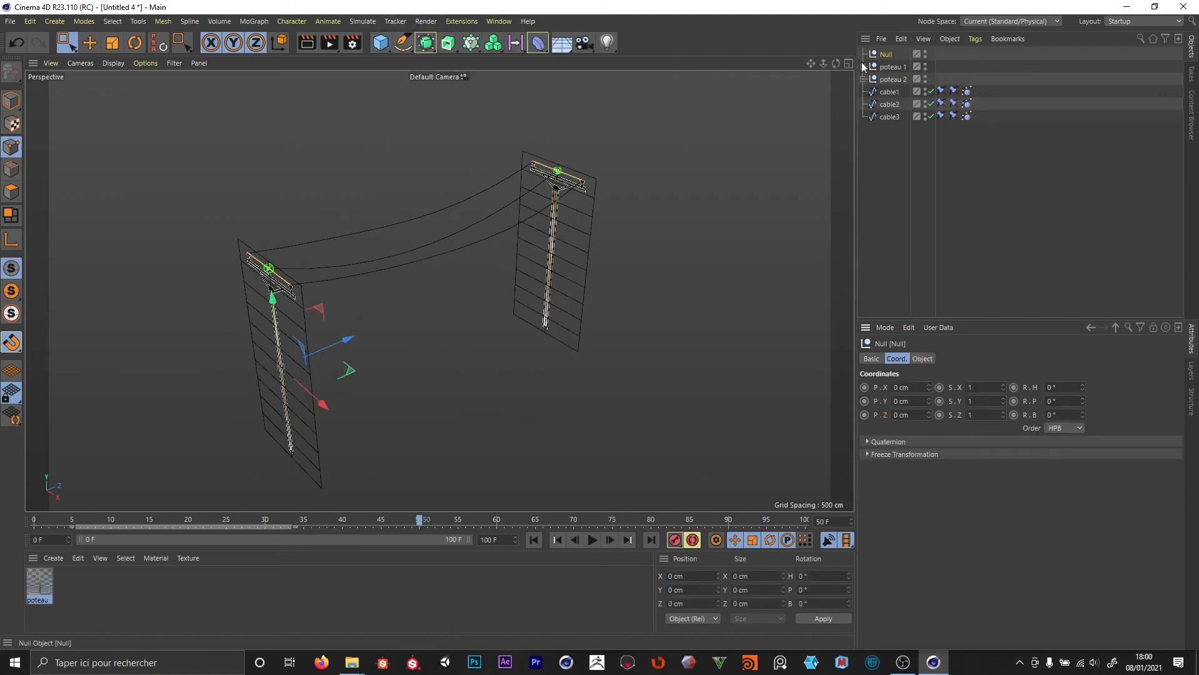
shift+click(897, 117)
drag(896, 117, 887, 55)
double_click(887, 54)
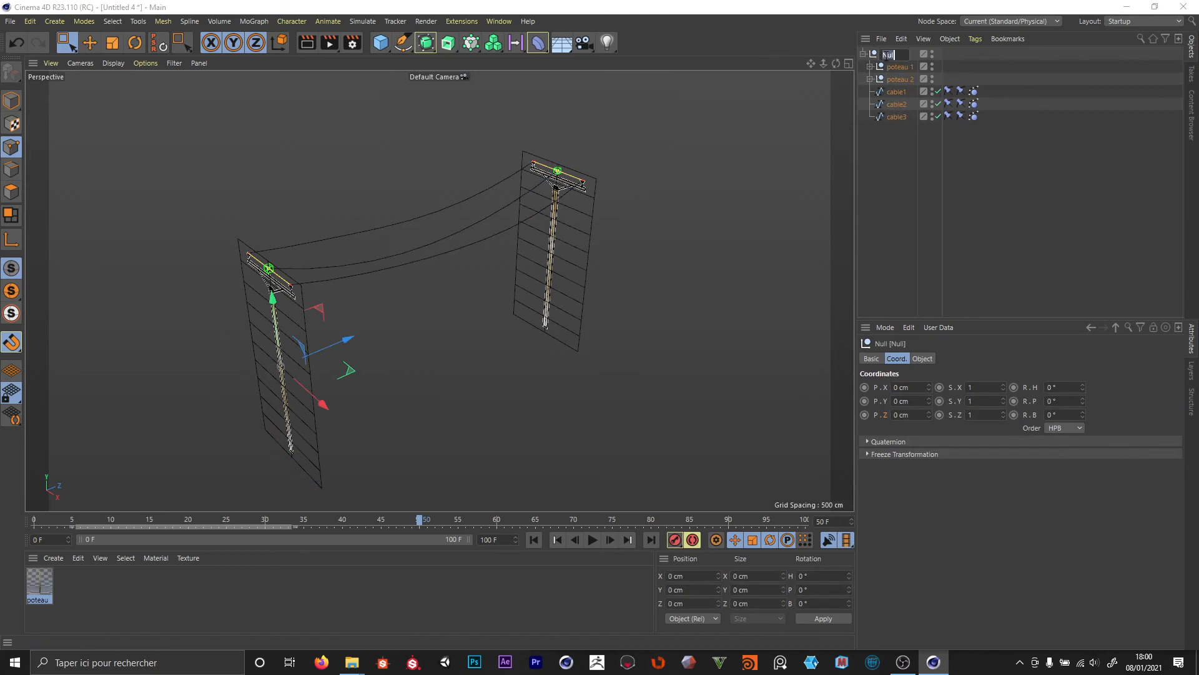
text(dynamics)
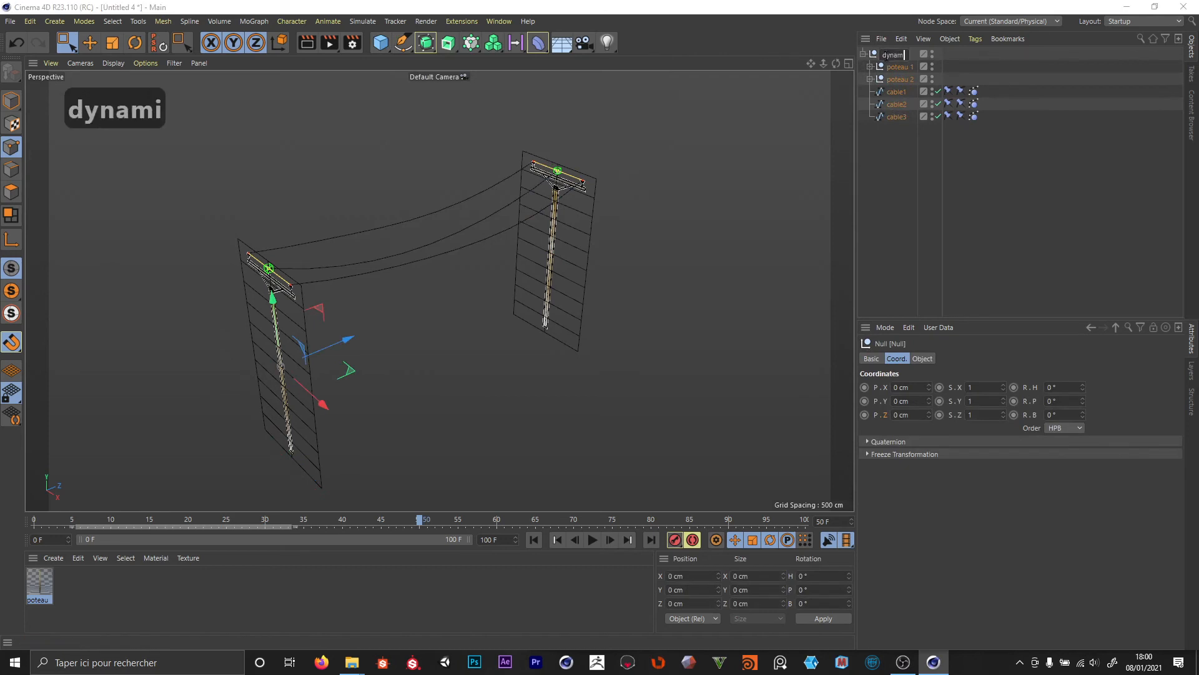
key(Return)
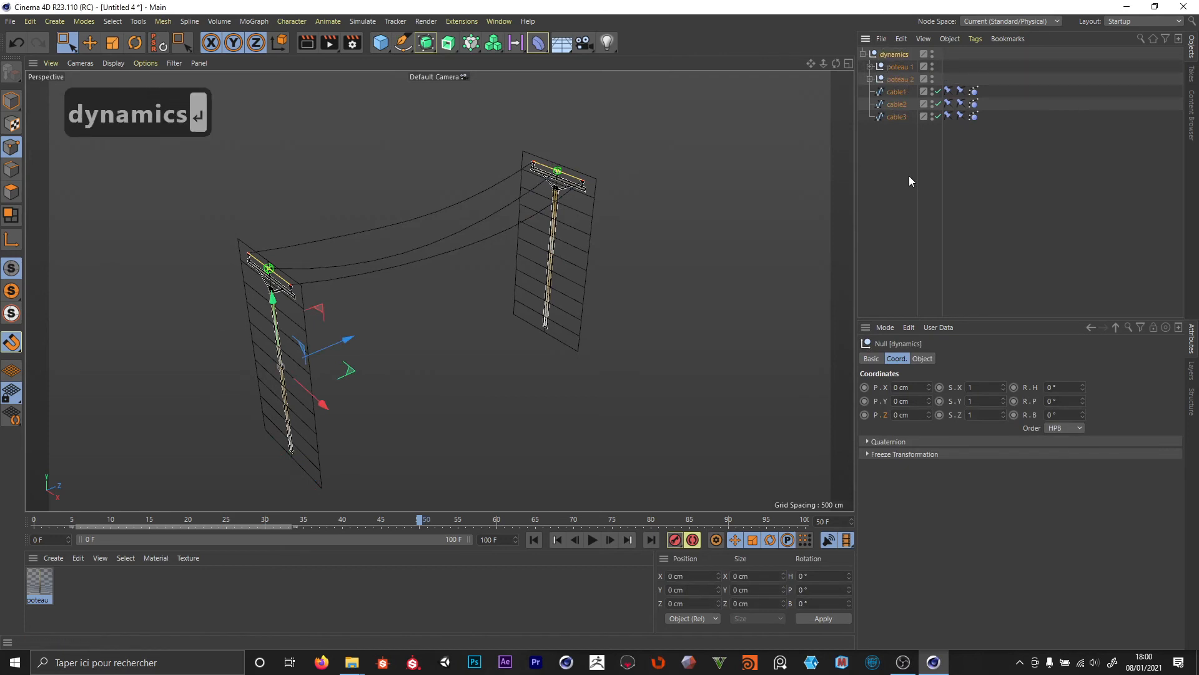
- Rewind to frame 0, duplicate the collapsed dynamics group and rename the copy bake
click(909, 175)
click(863, 55)
click(534, 540)
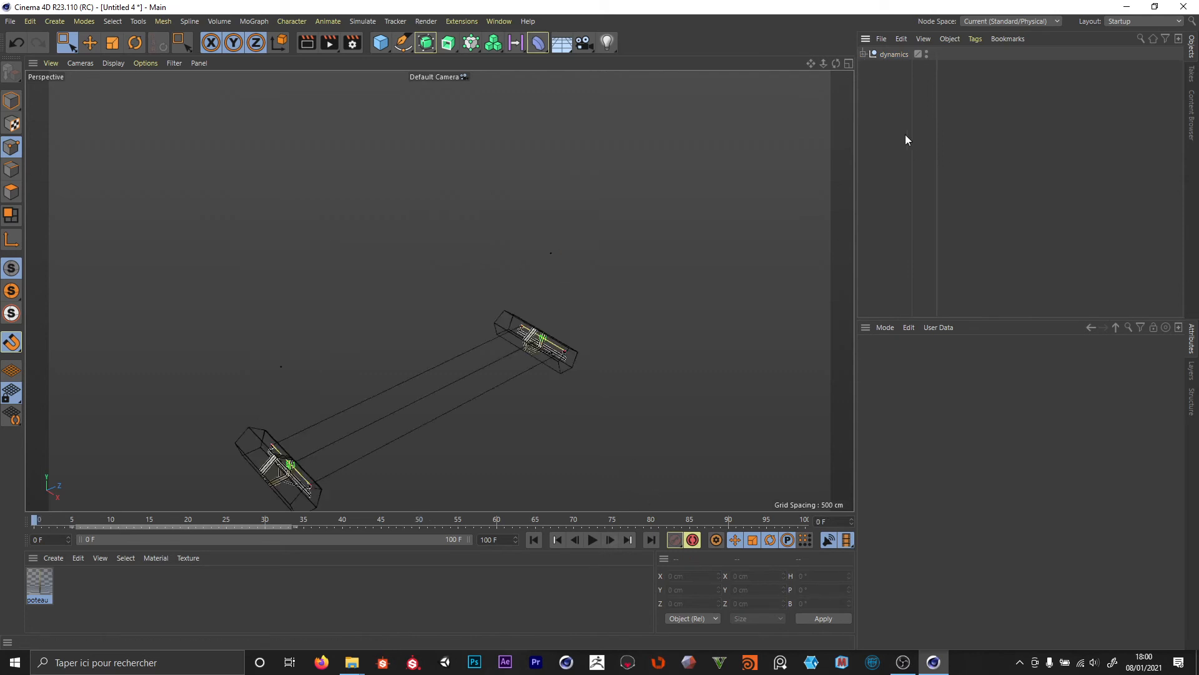
ctrl+drag(885, 55, 898, 130)
double_click(902, 68)
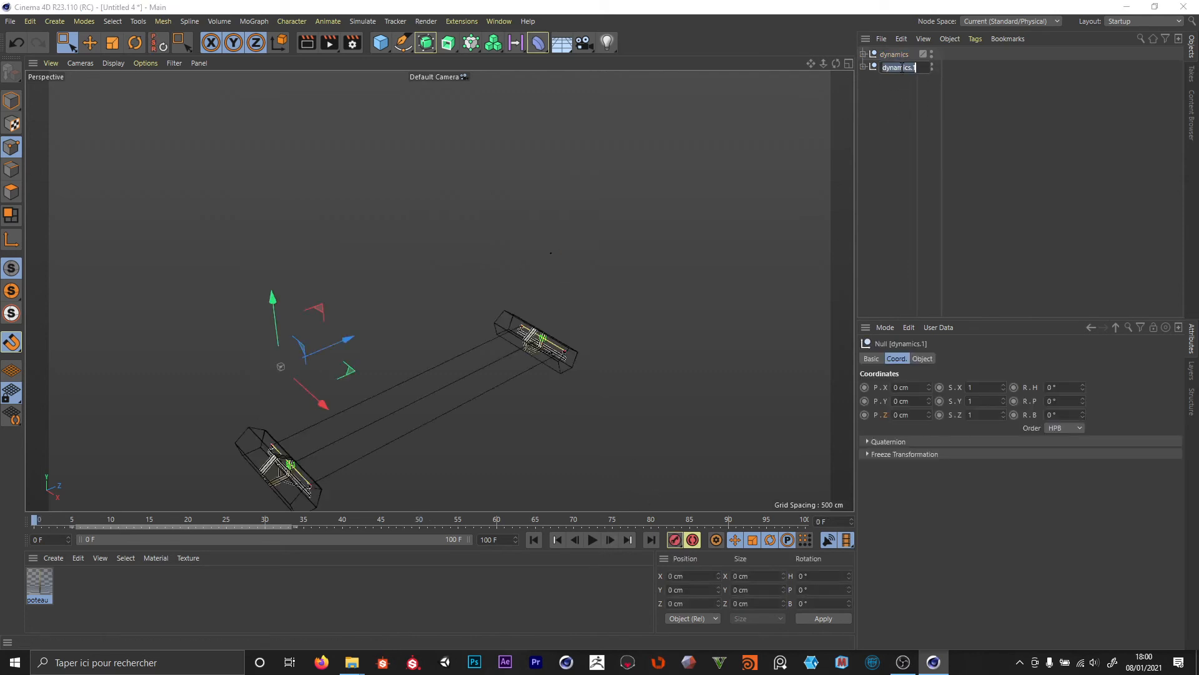
text(bake)
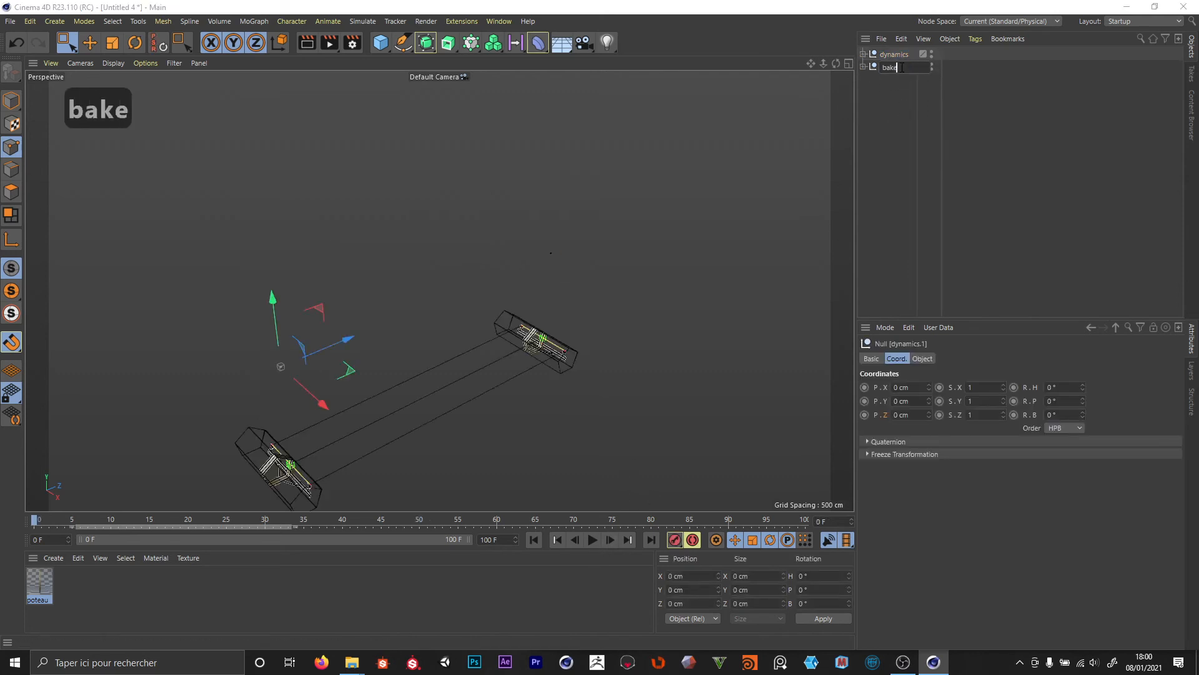
key(Return)
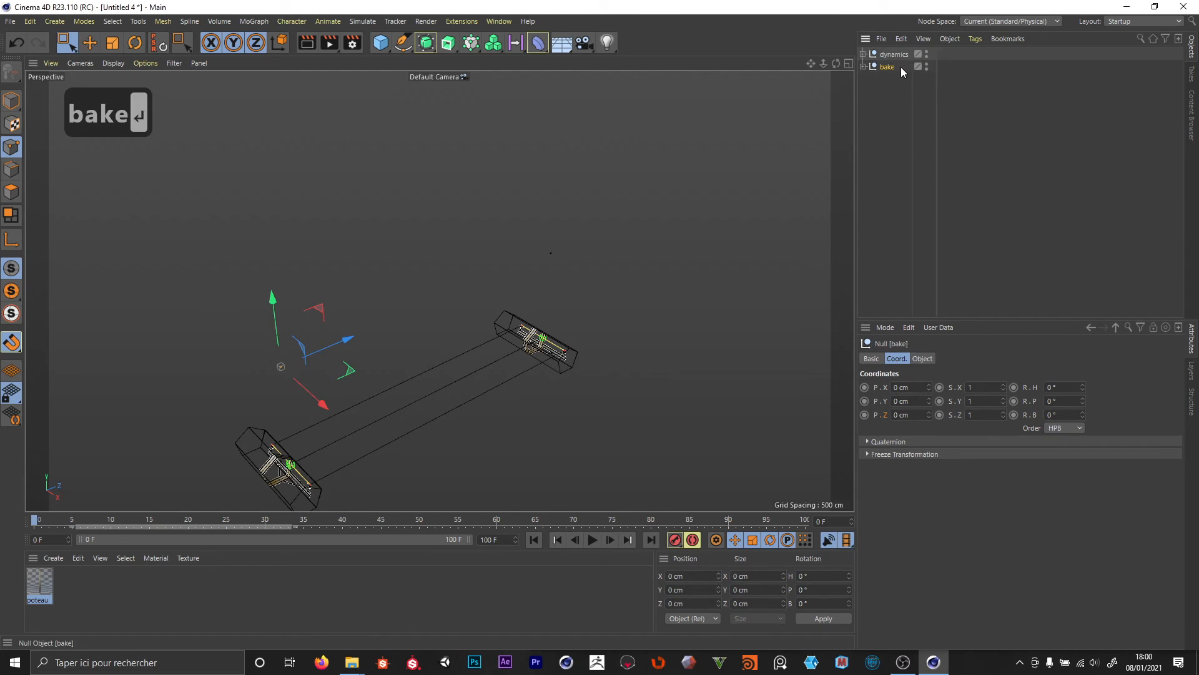
- Hide the dynamics group and delete all Hair Constraint and Spline Dynamics tags from the cables in the bake group
click(864, 66)
click(885, 153)
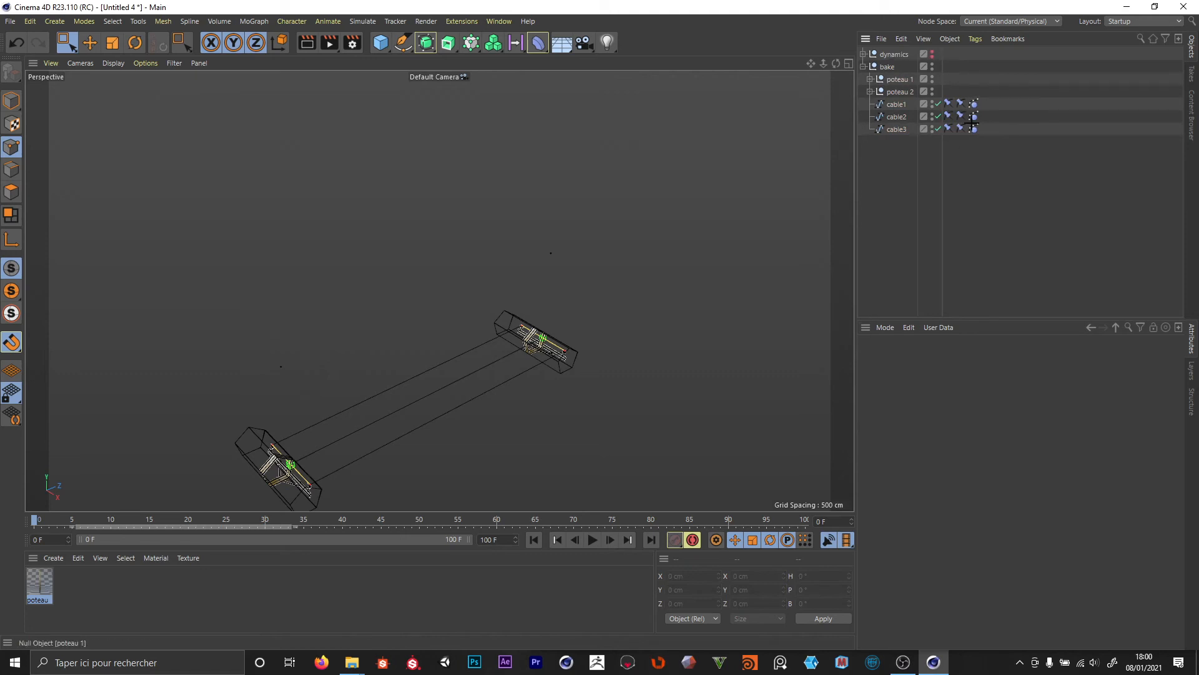
drag(999, 83, 949, 150)
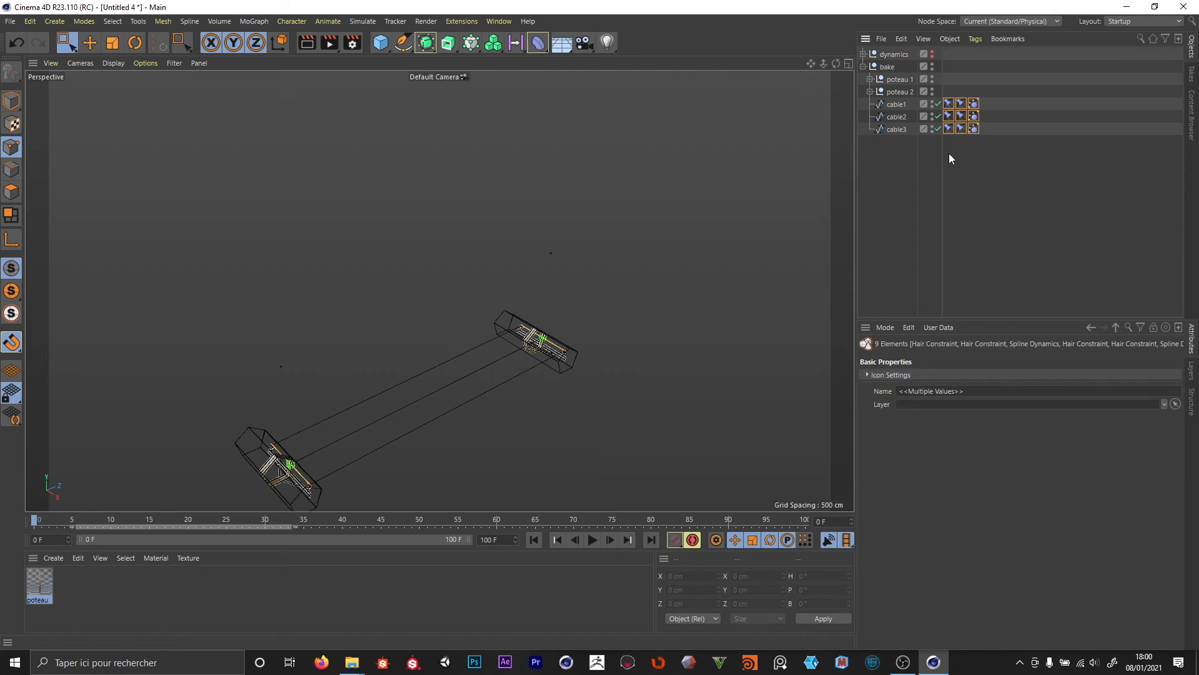
key(BackSpace)
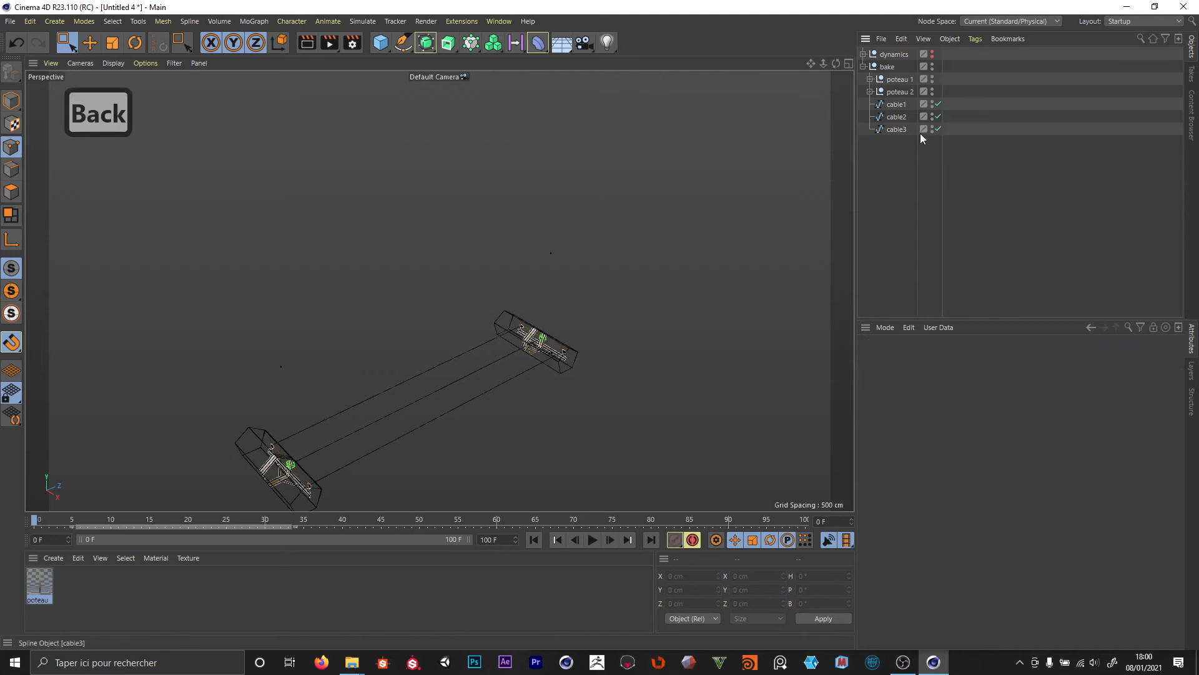
- Group cable1, cable2 and cable3 under a null inside bake, and do the same inside dynamics
click(900, 110)
shift+click(898, 129)
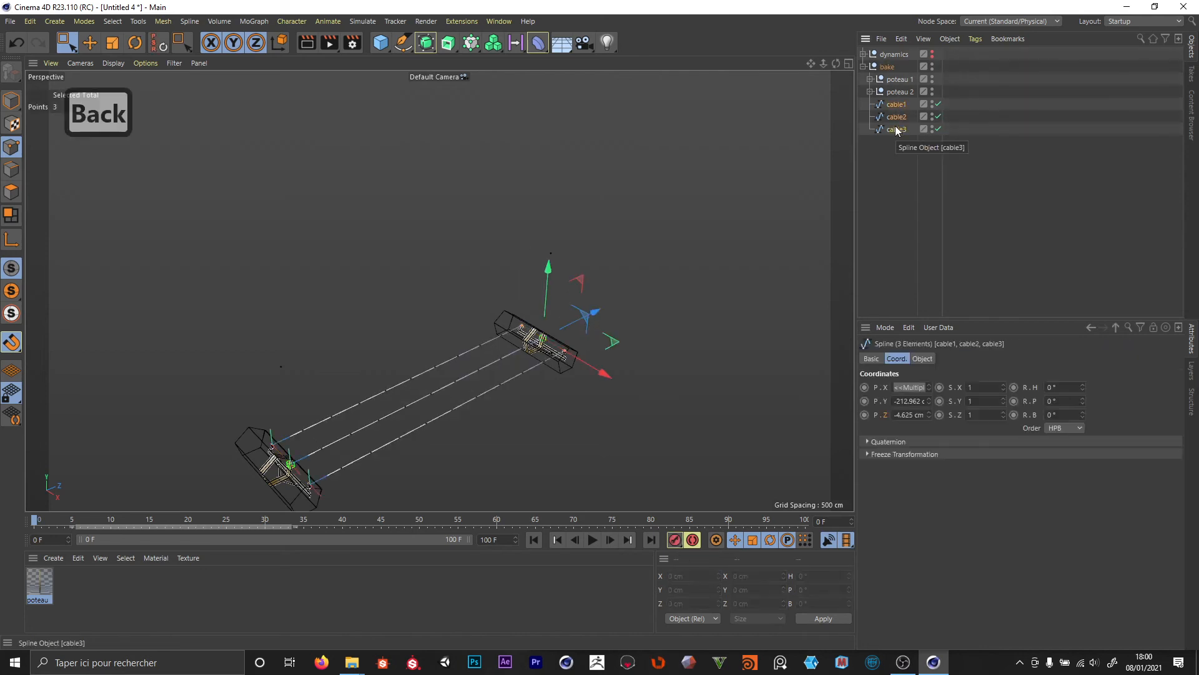
key(alt+g)
click(863, 55)
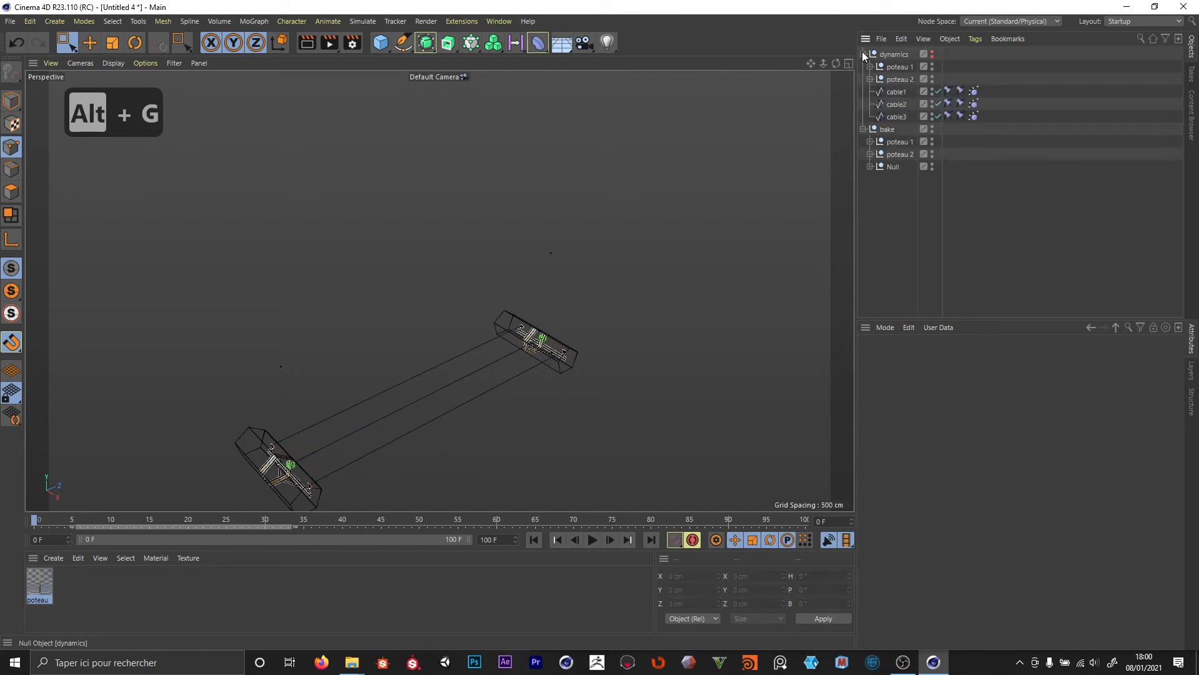
click(898, 92)
shift+click(897, 117)
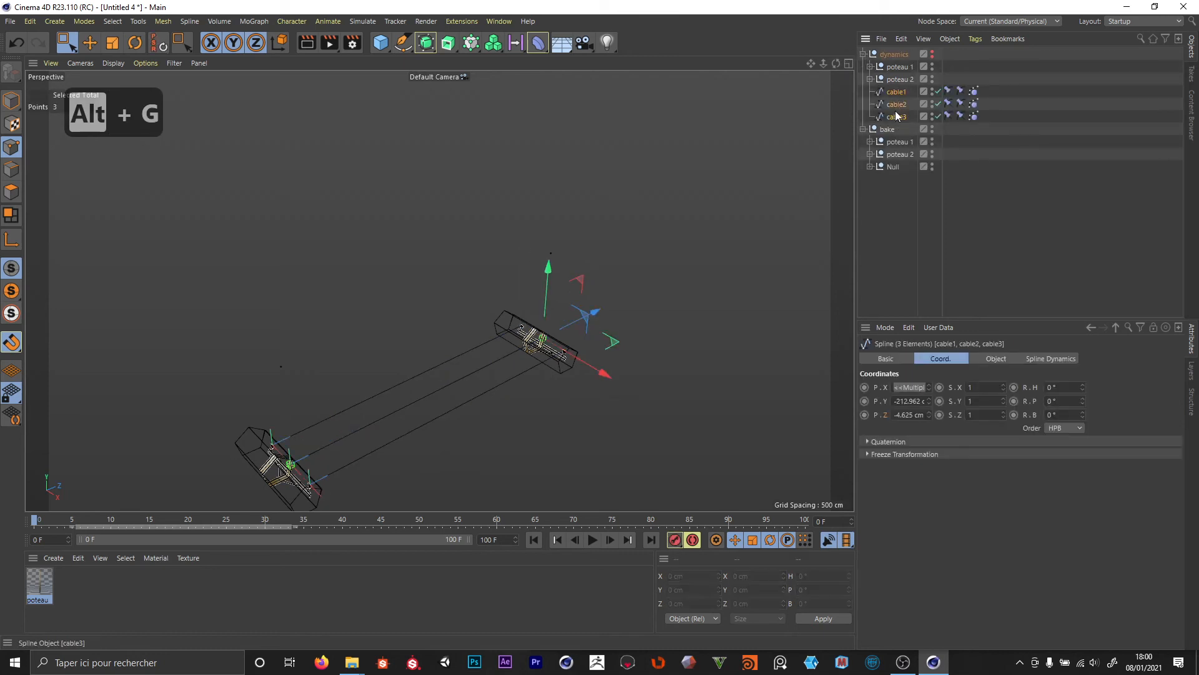
key(alt+g)
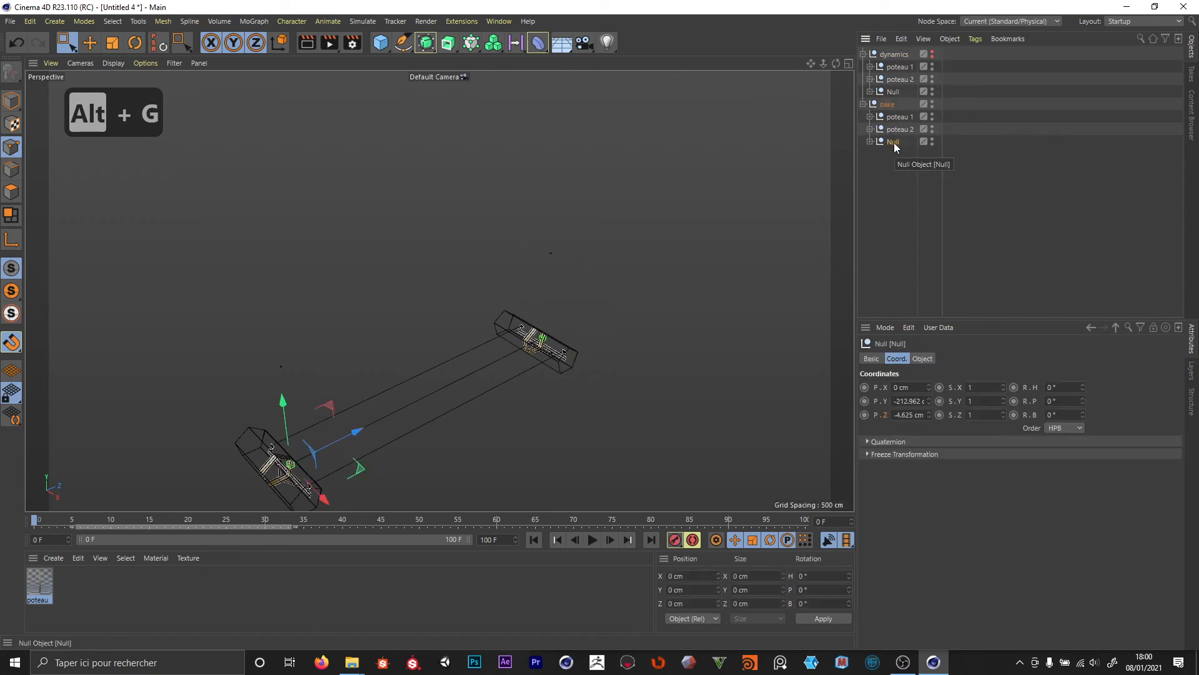
- Rename the nulls holding the cables in both the dynamics and bake groups as cables
double_click(895, 92)
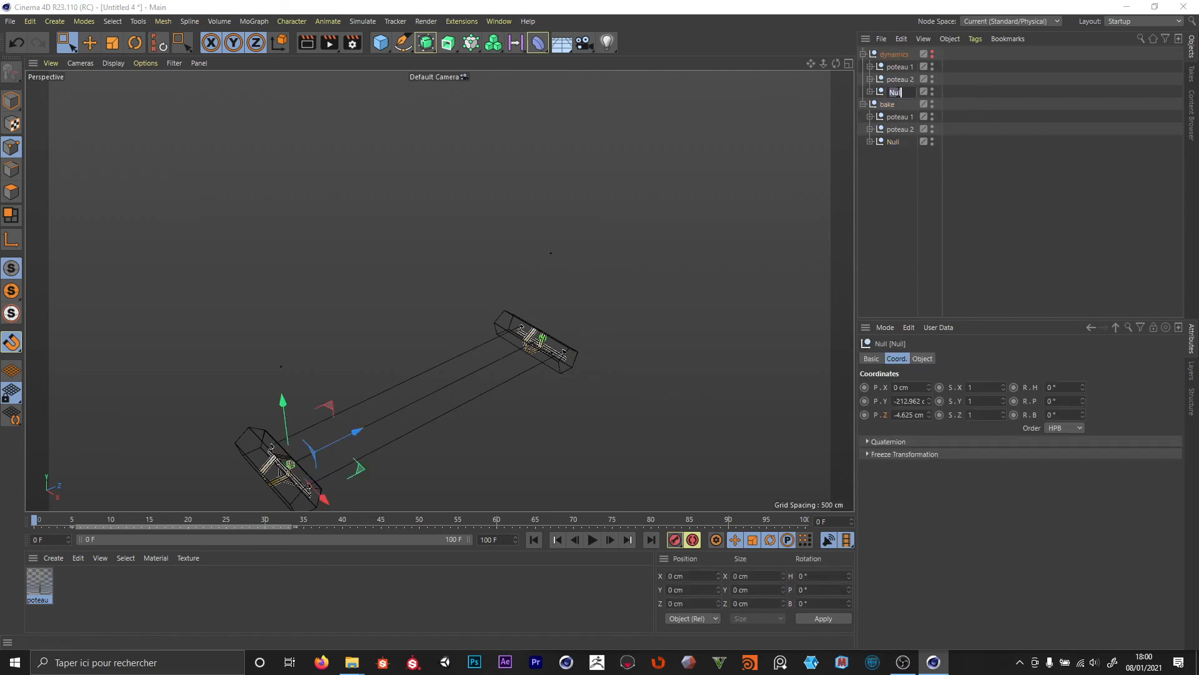
text(cable)
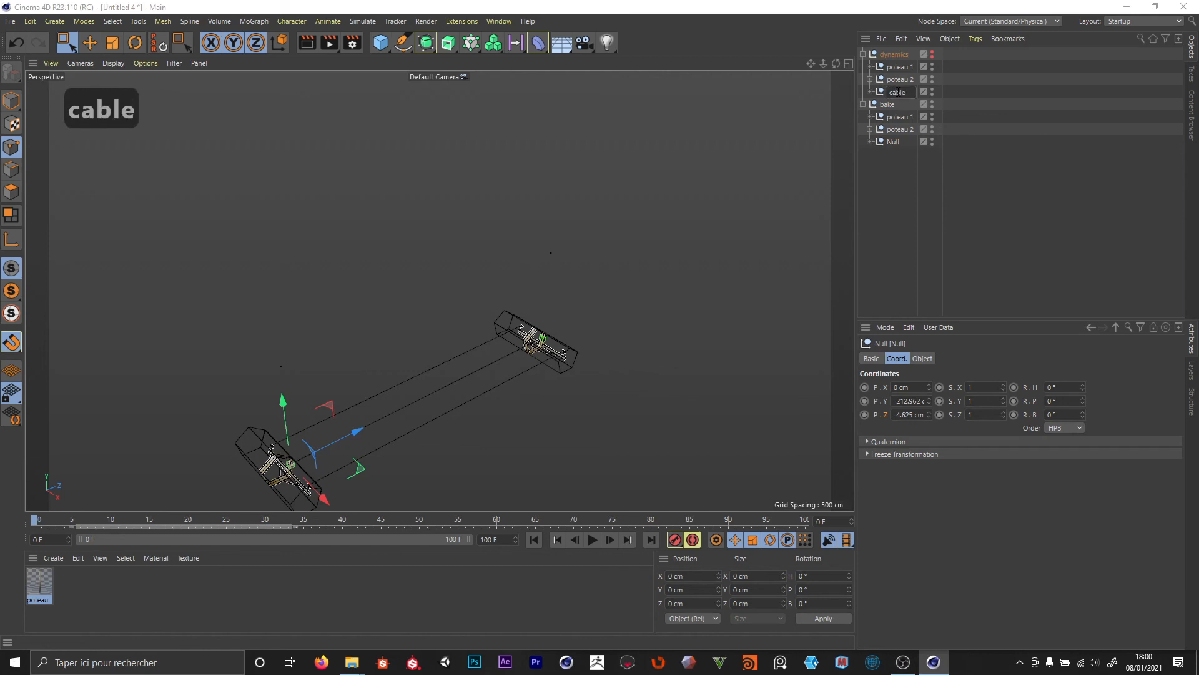
text(s)
key(Return)
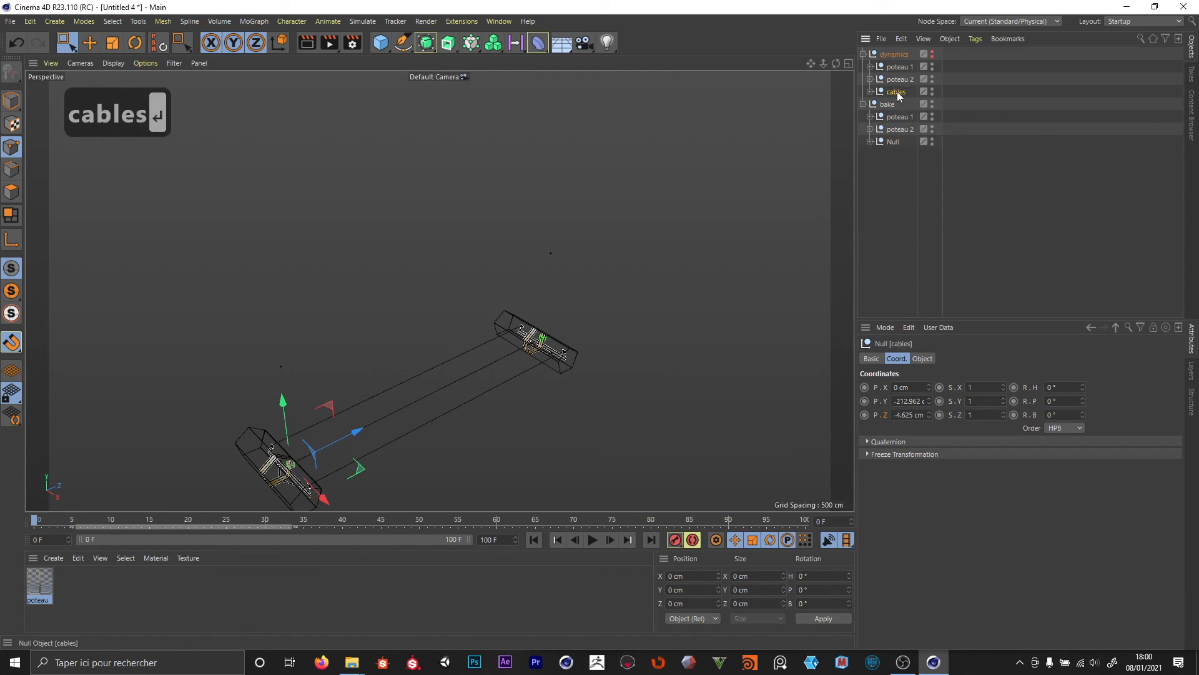
double_click(893, 142)
text(cables)
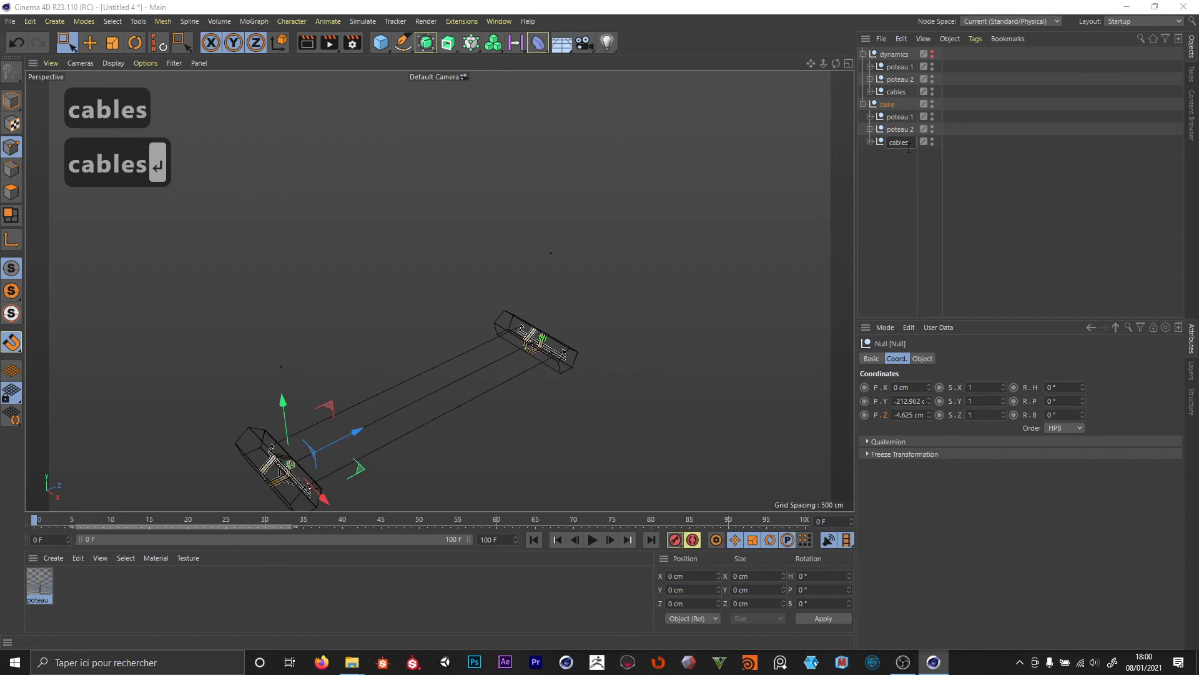
key(Return)
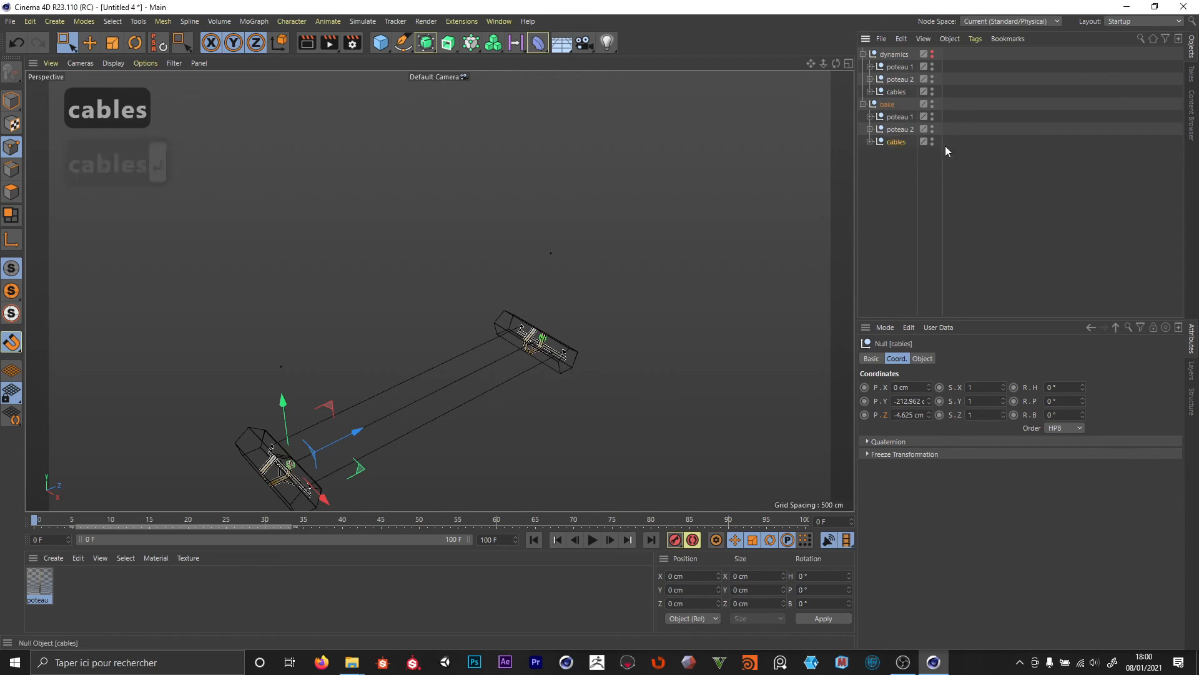
- Add a Pose Morph tag to the bake group's cables null with Points and Hierarchy mixing enabled, and expand that null
click(975, 39)
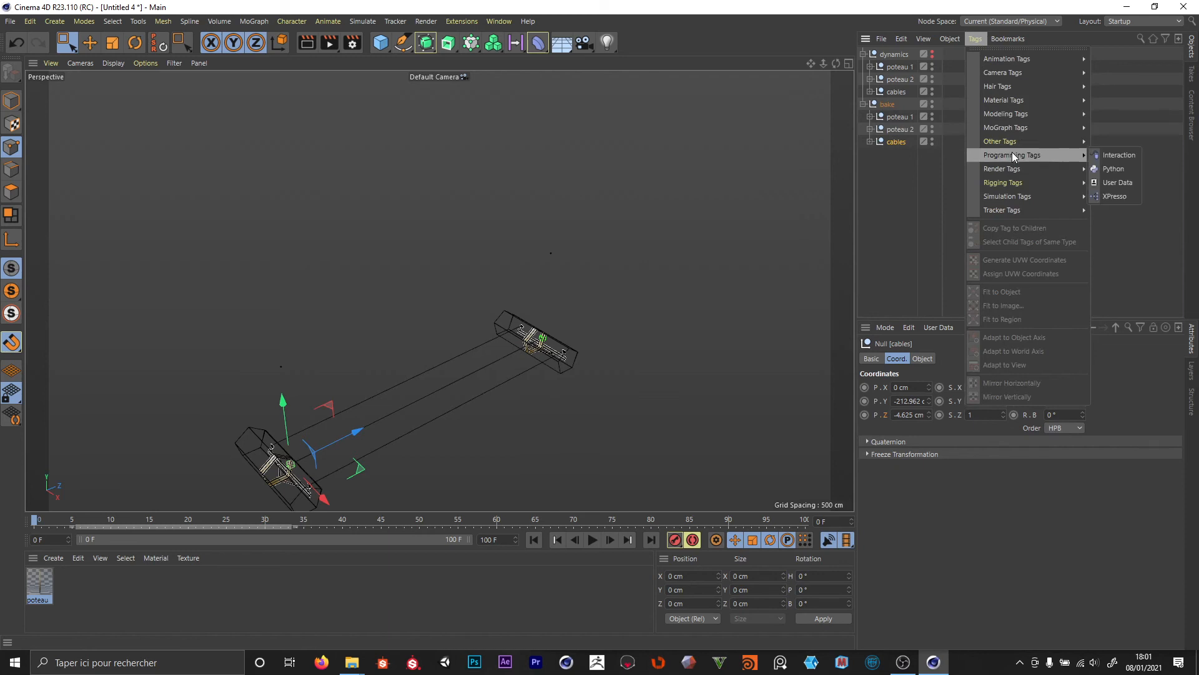
mouse_move(1008, 181)
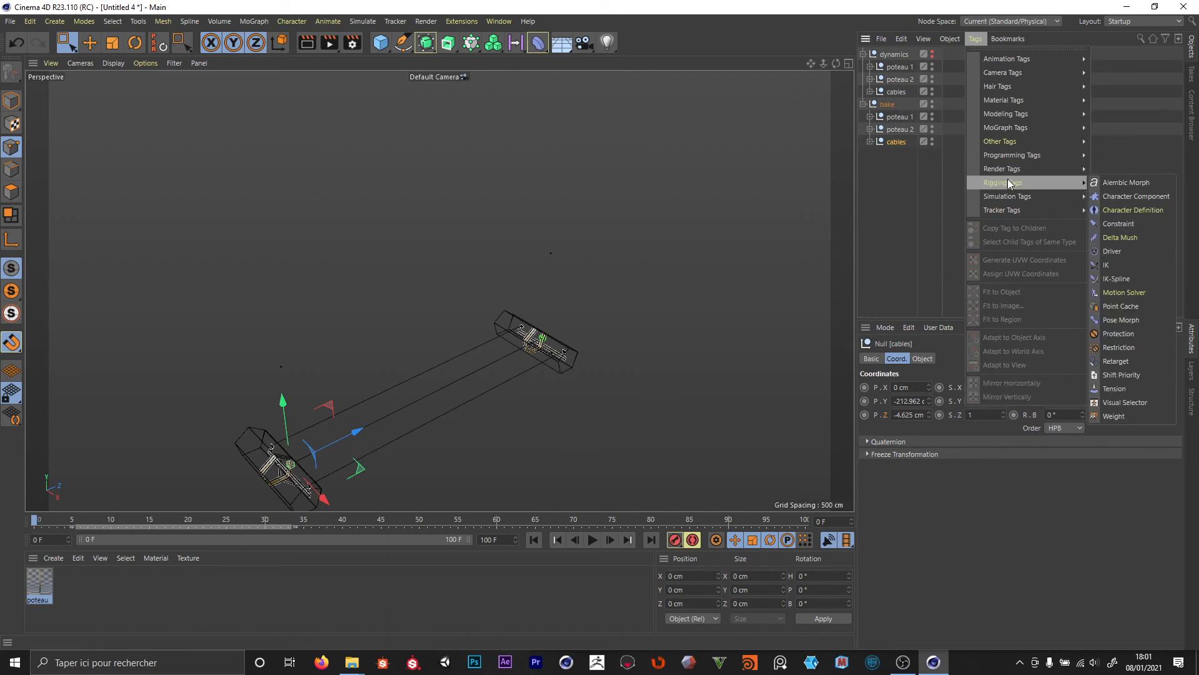
click(1119, 319)
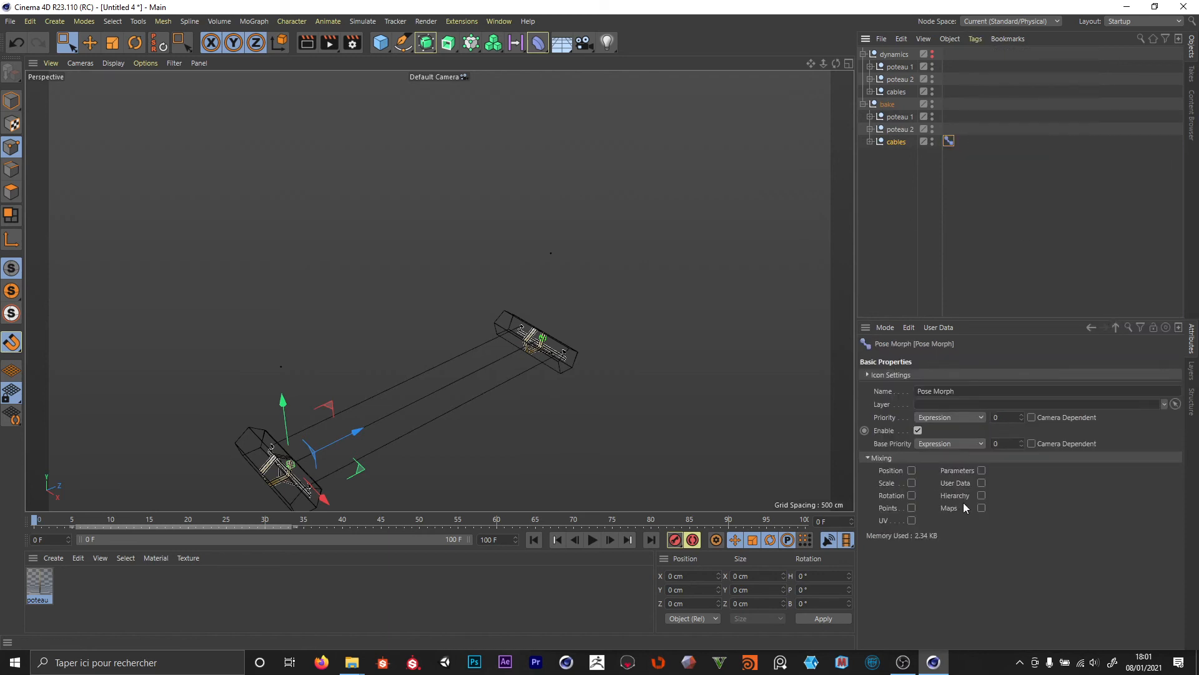
click(912, 508)
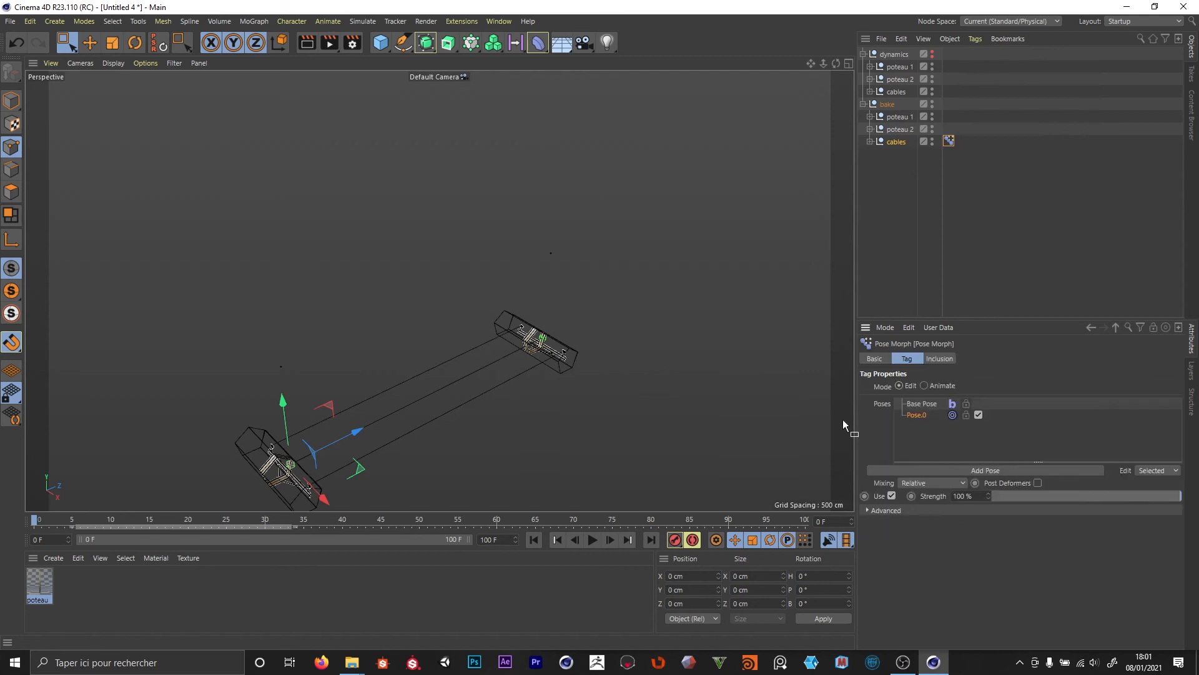
click(873, 358)
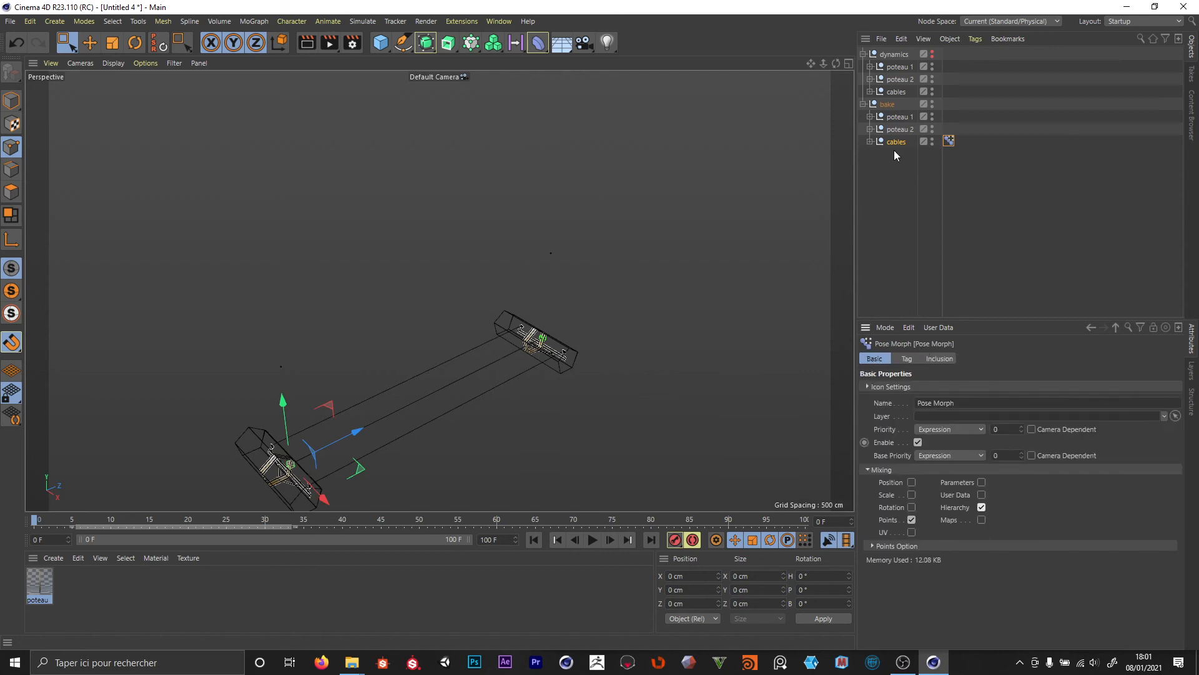
click(870, 141)
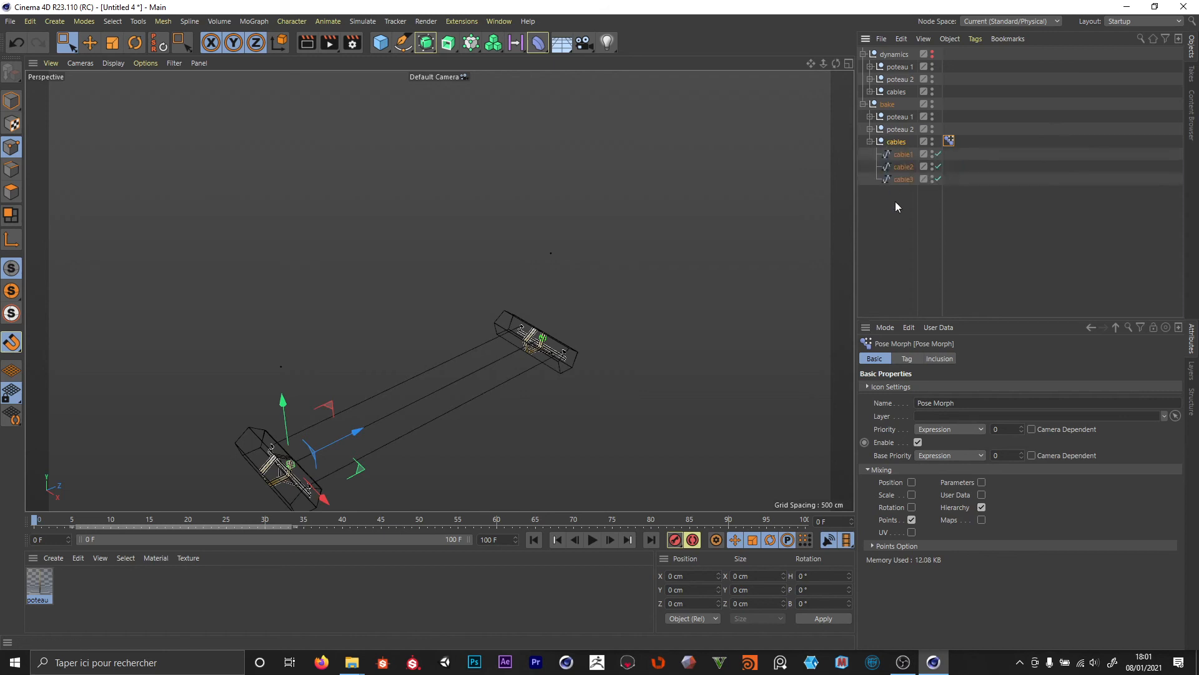
- In the bake cables' Pose Morph tag, delete Pose.0 and add the dynamics group's cables null as an absolute morph target
click(869, 141)
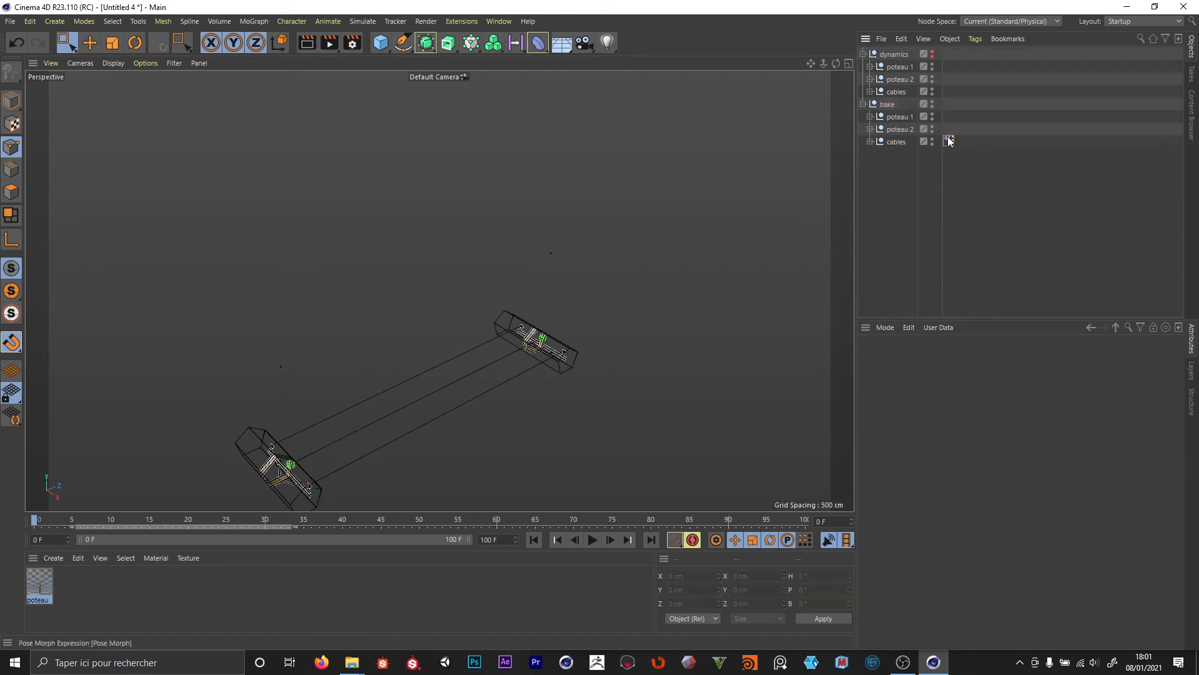
click(891, 91)
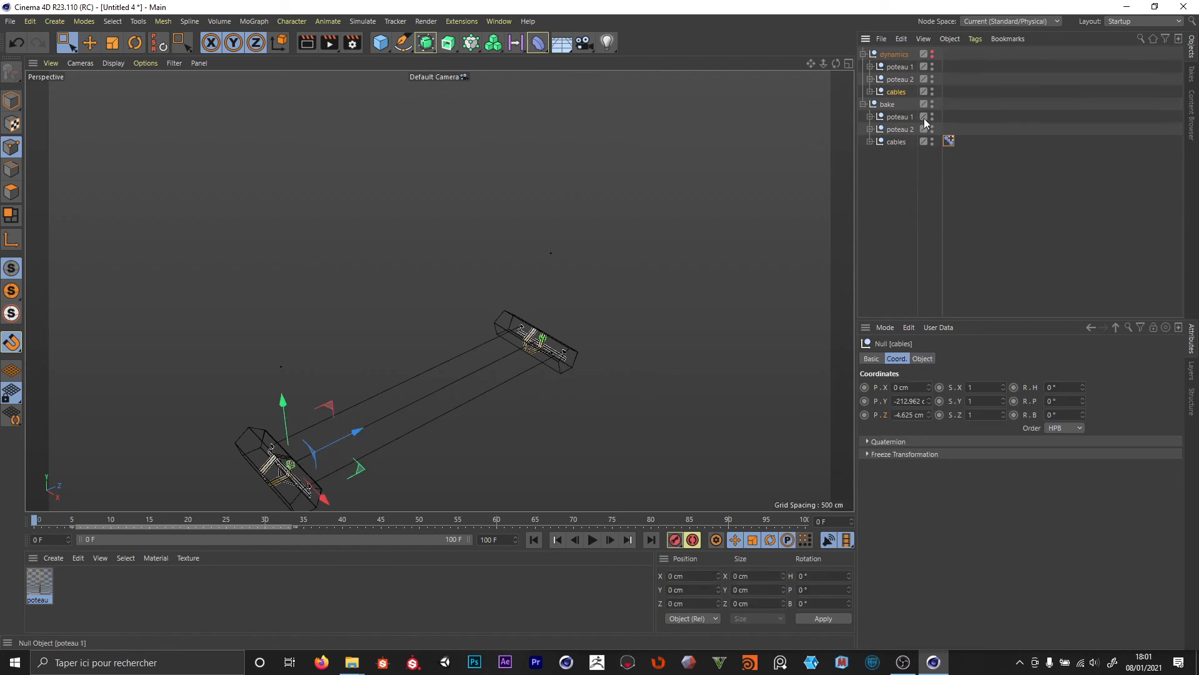
click(915, 361)
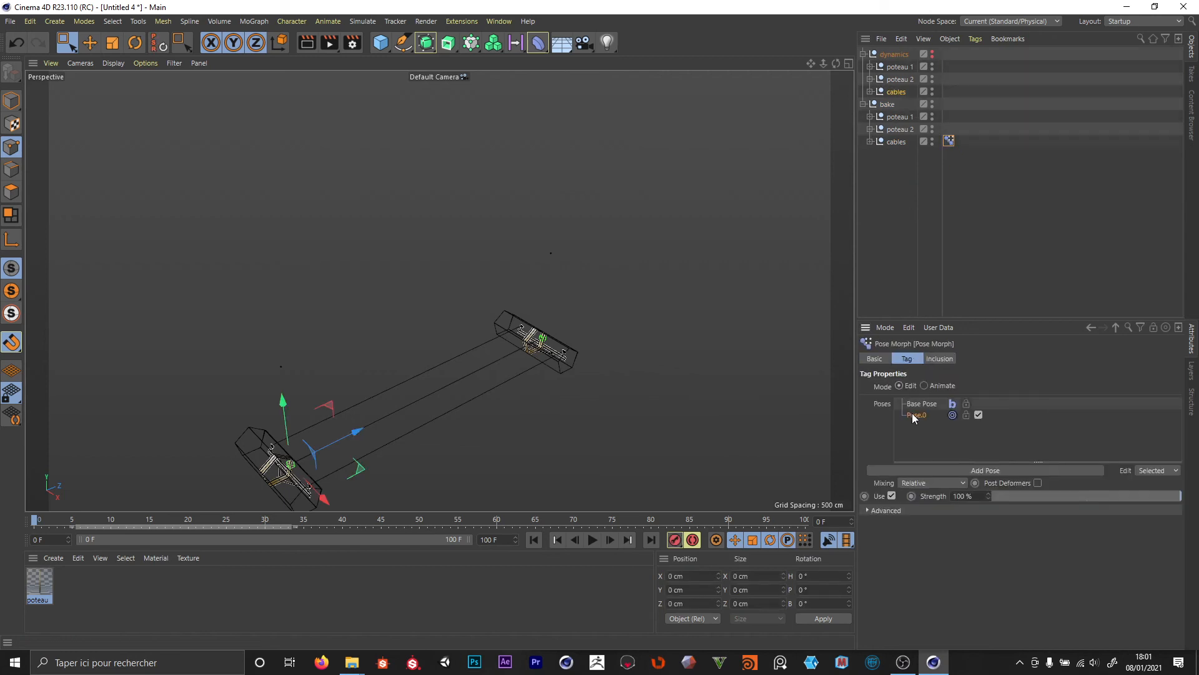
key(BackSpace)
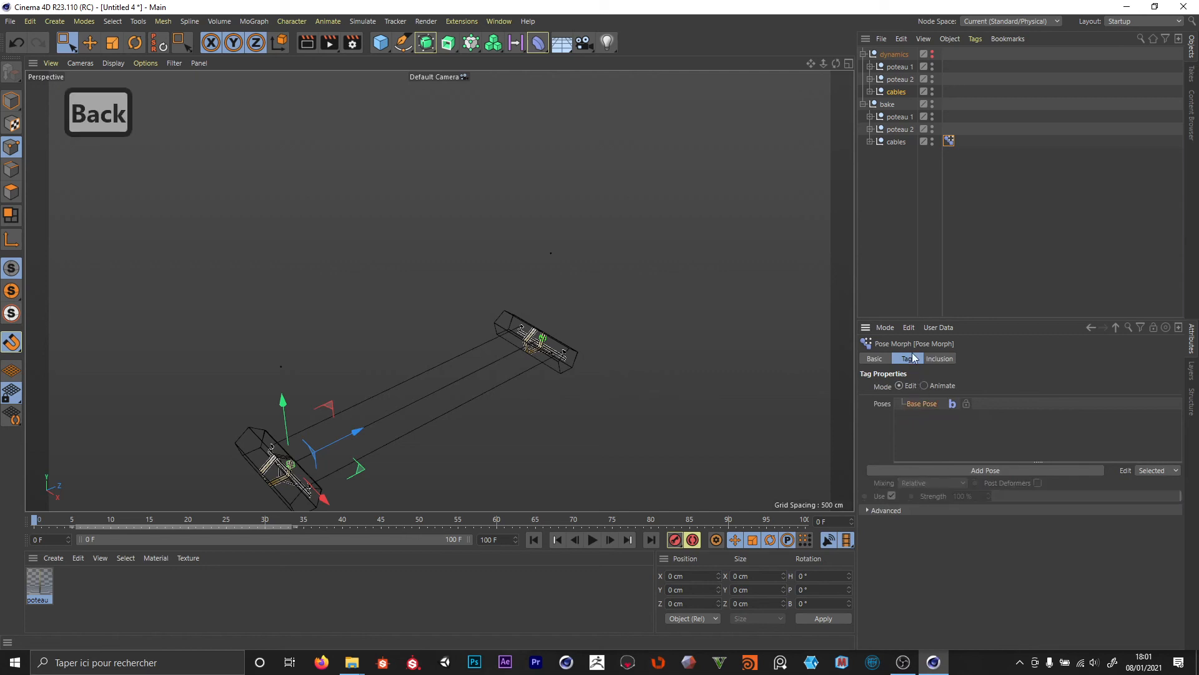
drag(895, 93, 920, 413)
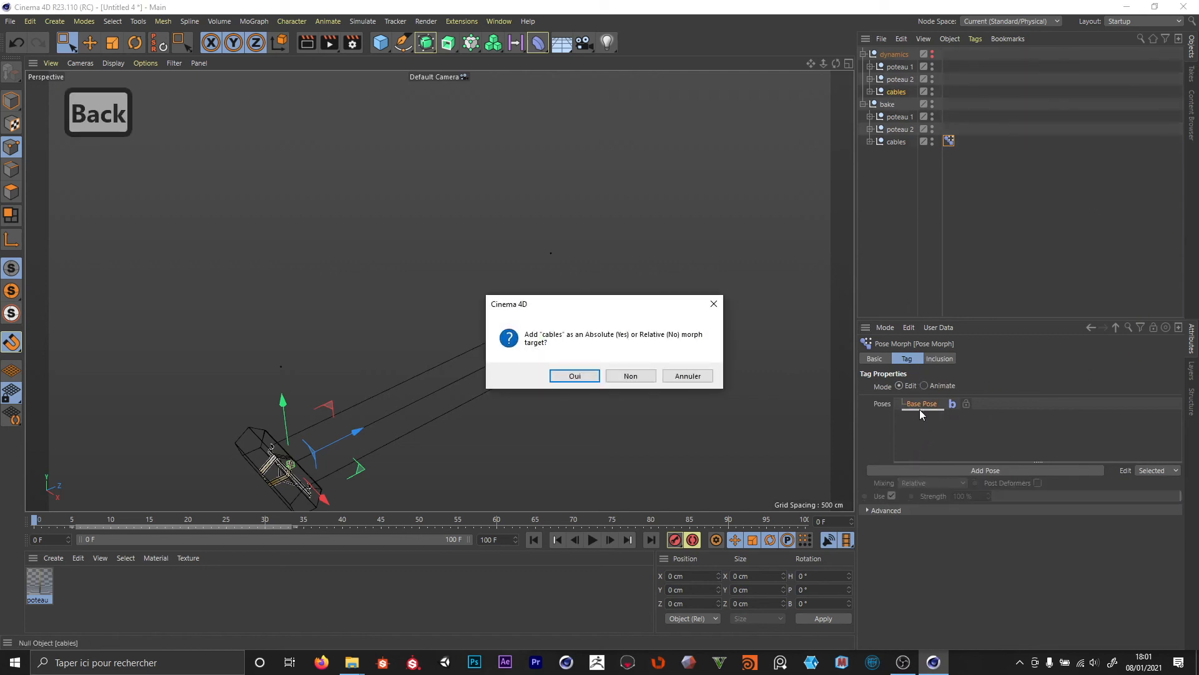
click(573, 376)
click(903, 207)
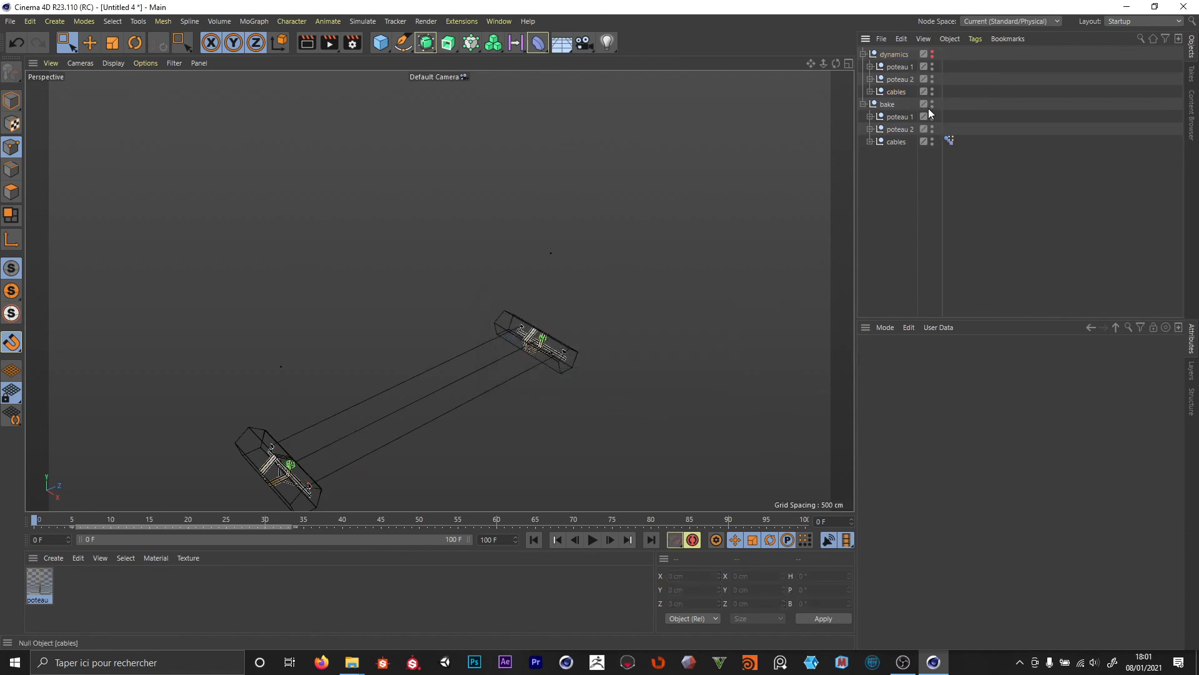
- Inspect the Pose Morph tag's poses and play the animation briefly to check the morphed cables' motion
click(949, 140)
click(593, 541)
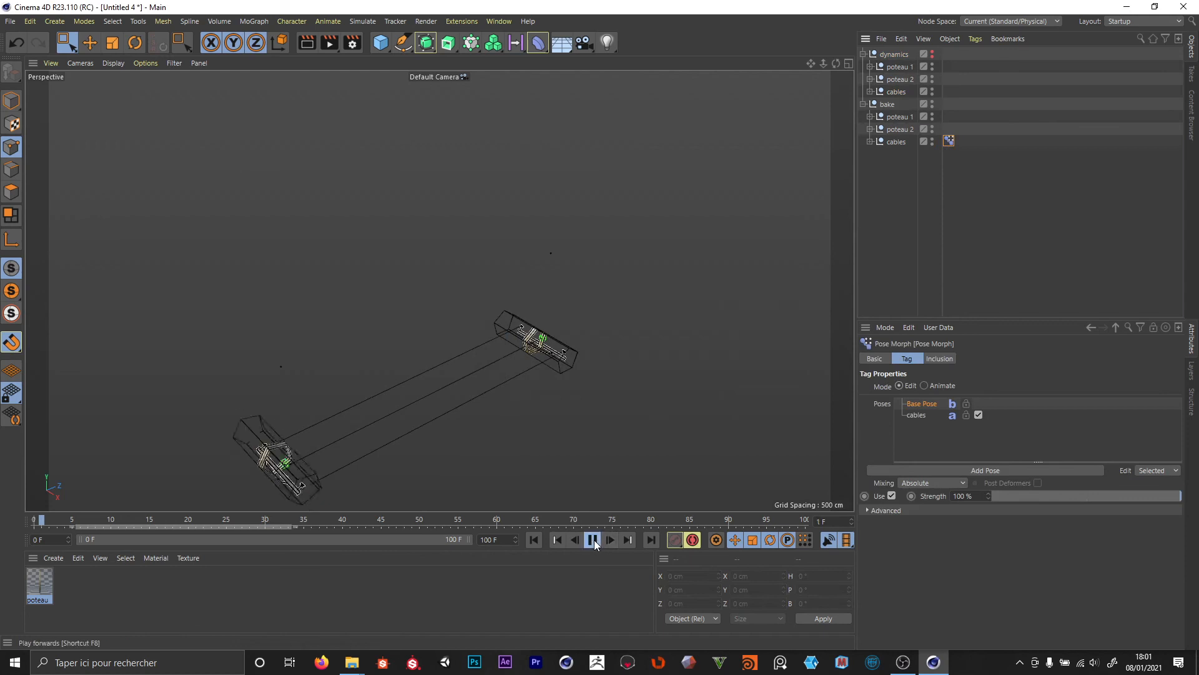
click(593, 541)
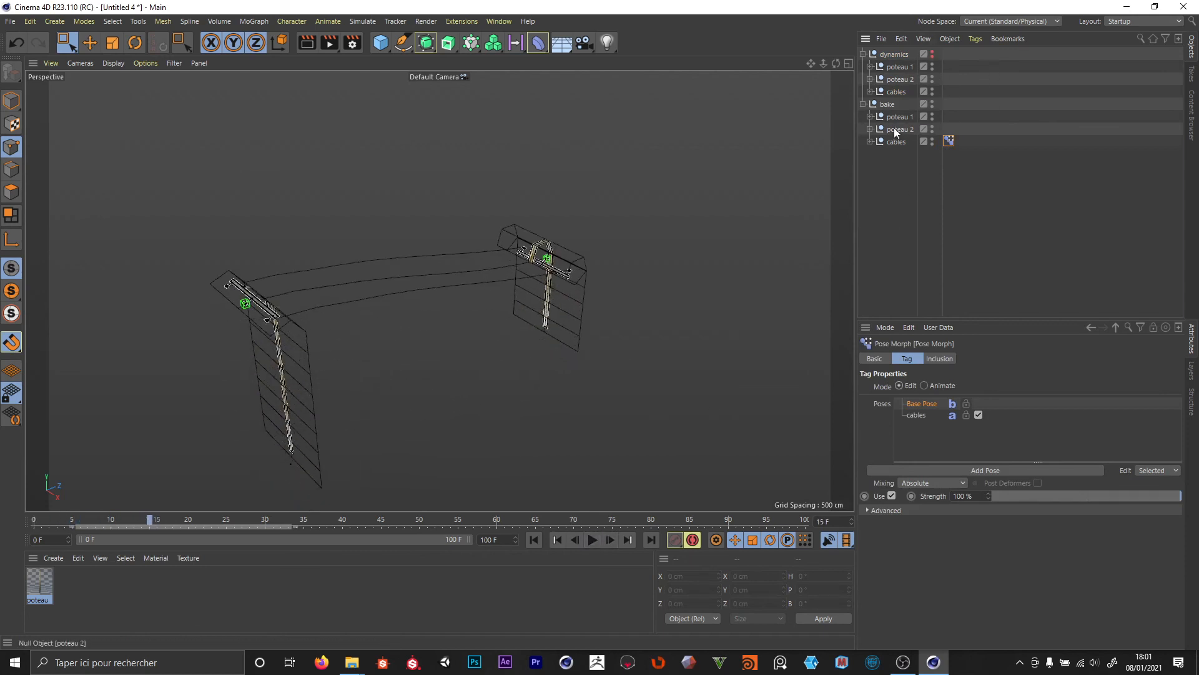
- Turn on the display color for cable1, cable2 and cable3 in bake, choose a light green with hue 116°, and return to frame 0
click(870, 141)
click(902, 153)
shift+click(903, 179)
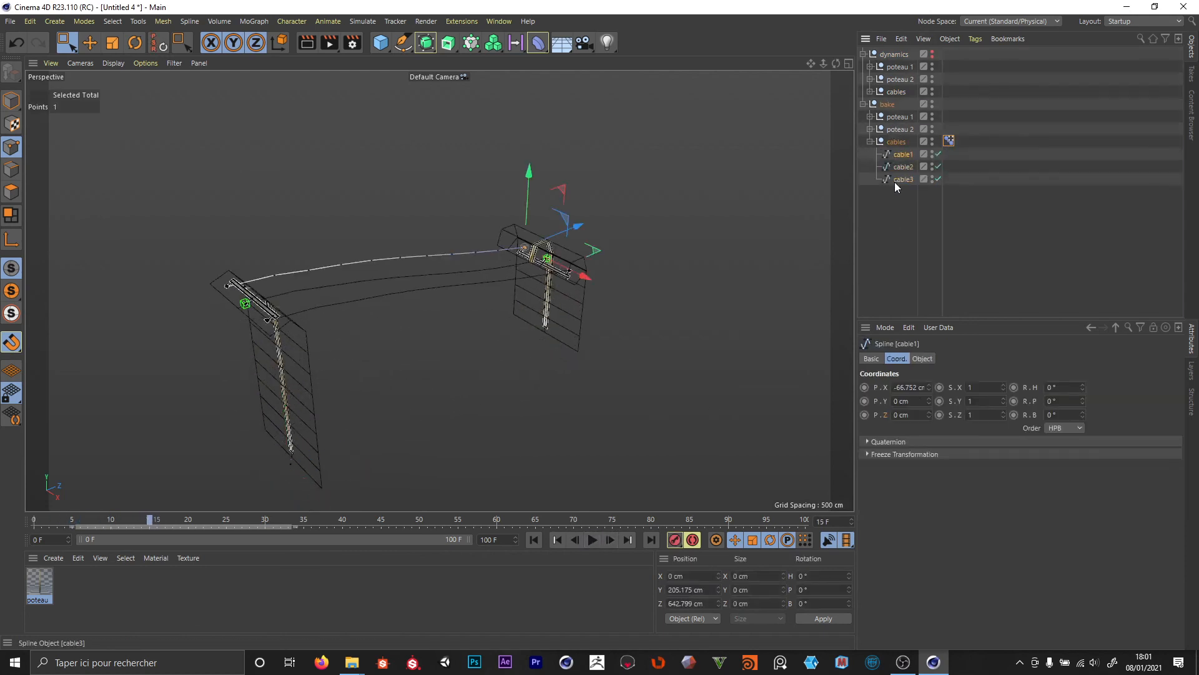
click(871, 358)
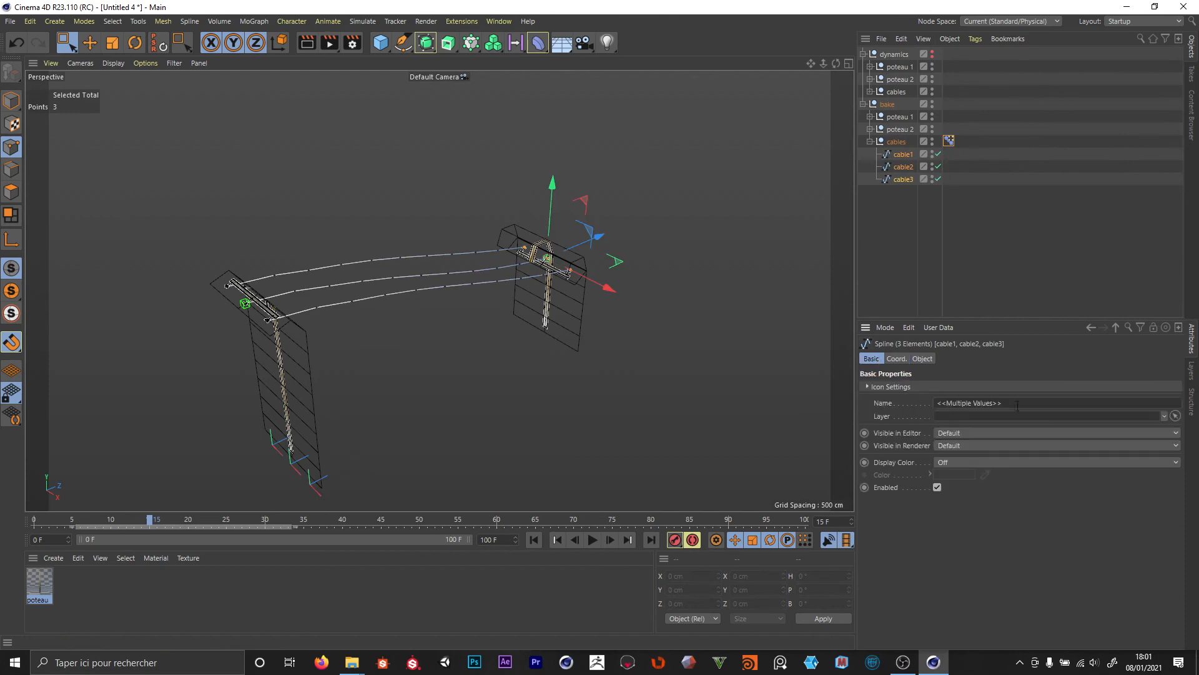
click(963, 462)
click(952, 494)
click(948, 488)
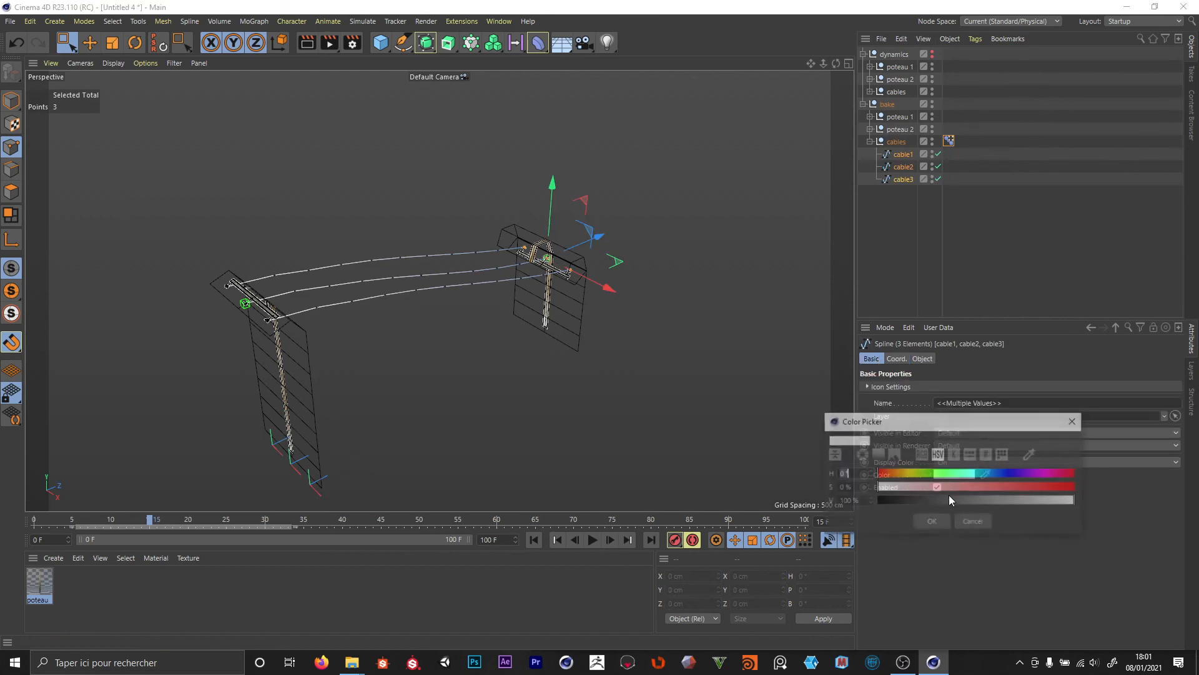
drag(923, 476, 942, 473)
click(960, 488)
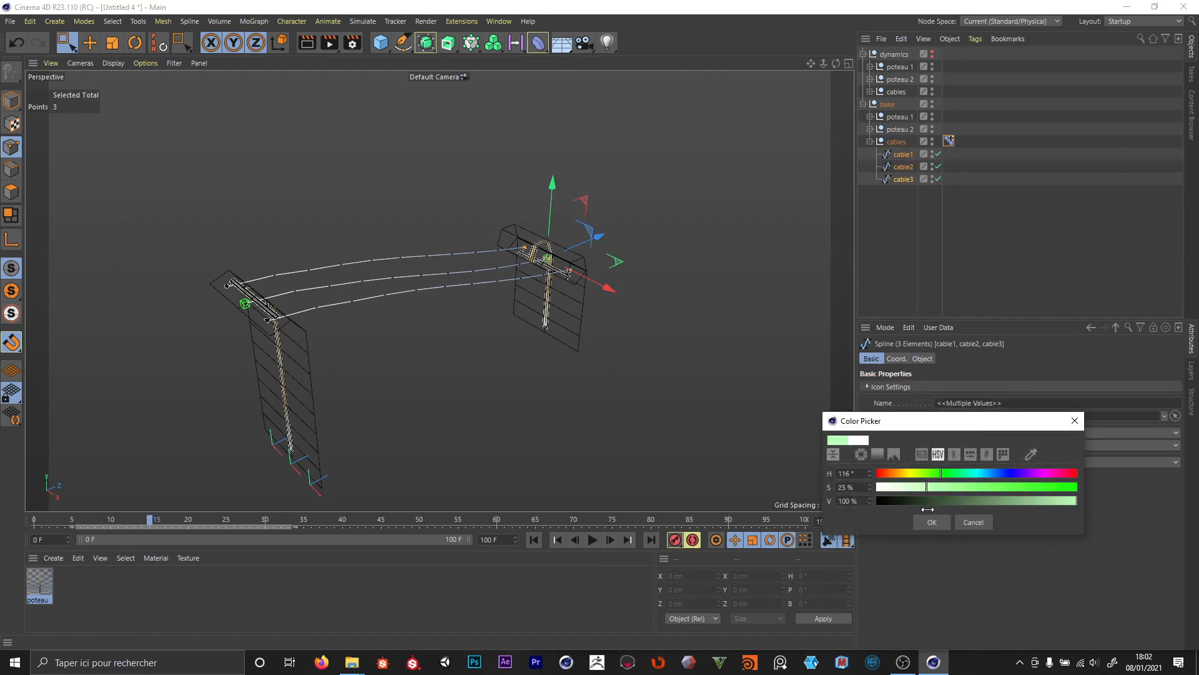
click(928, 522)
click(912, 257)
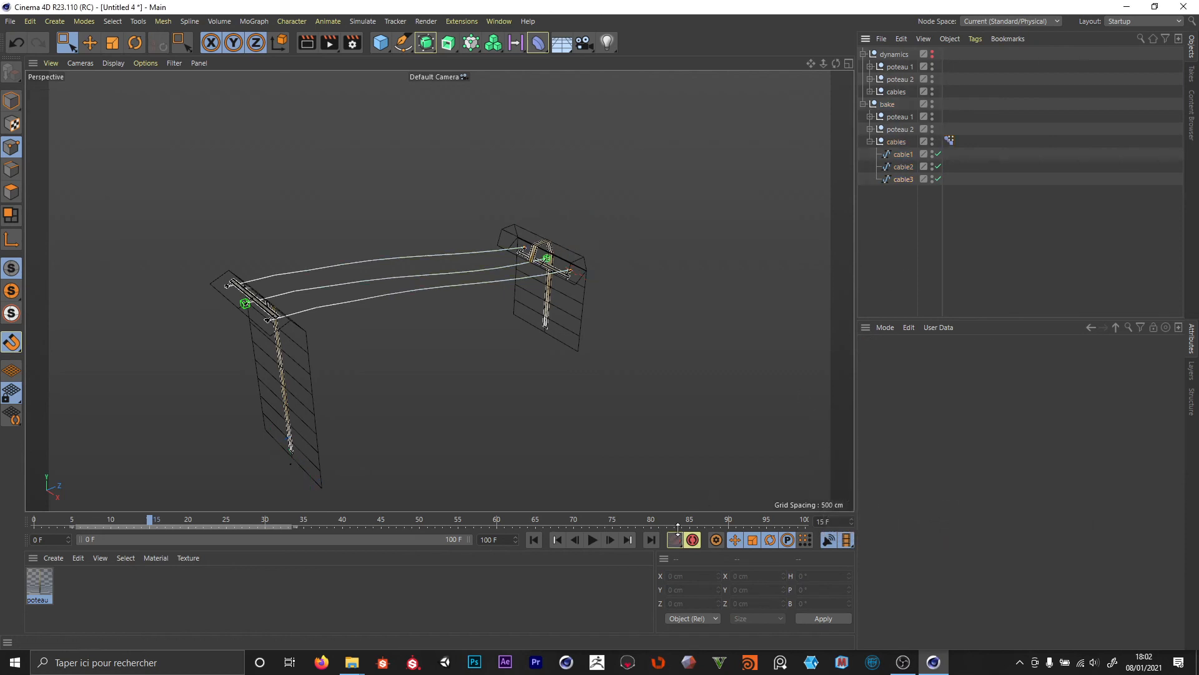
click(533, 541)
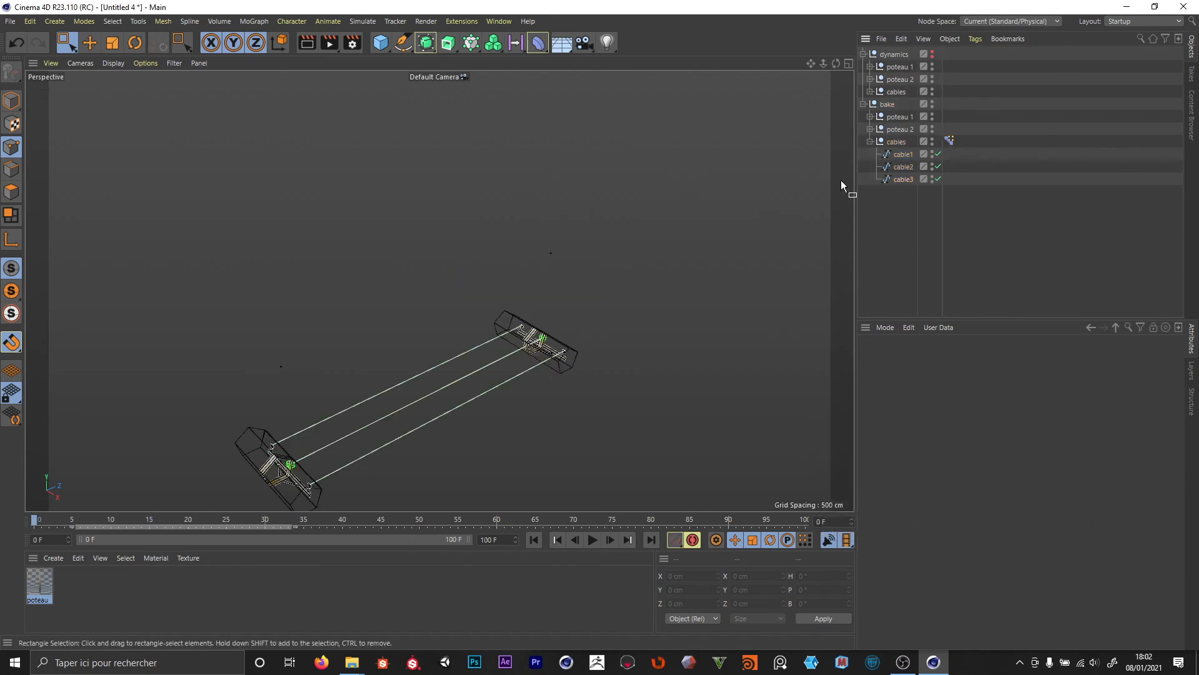
- Raise the saturation of the three bake cables' display color to a fully saturated green
click(903, 155)
shift+click(902, 178)
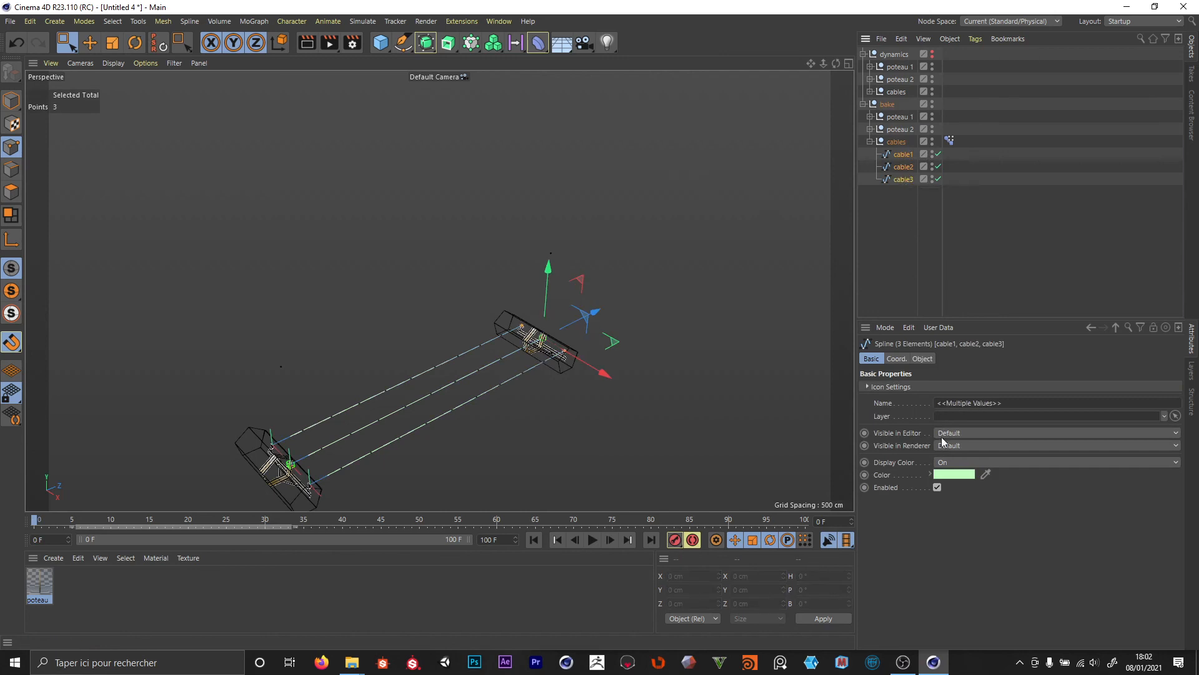
click(953, 478)
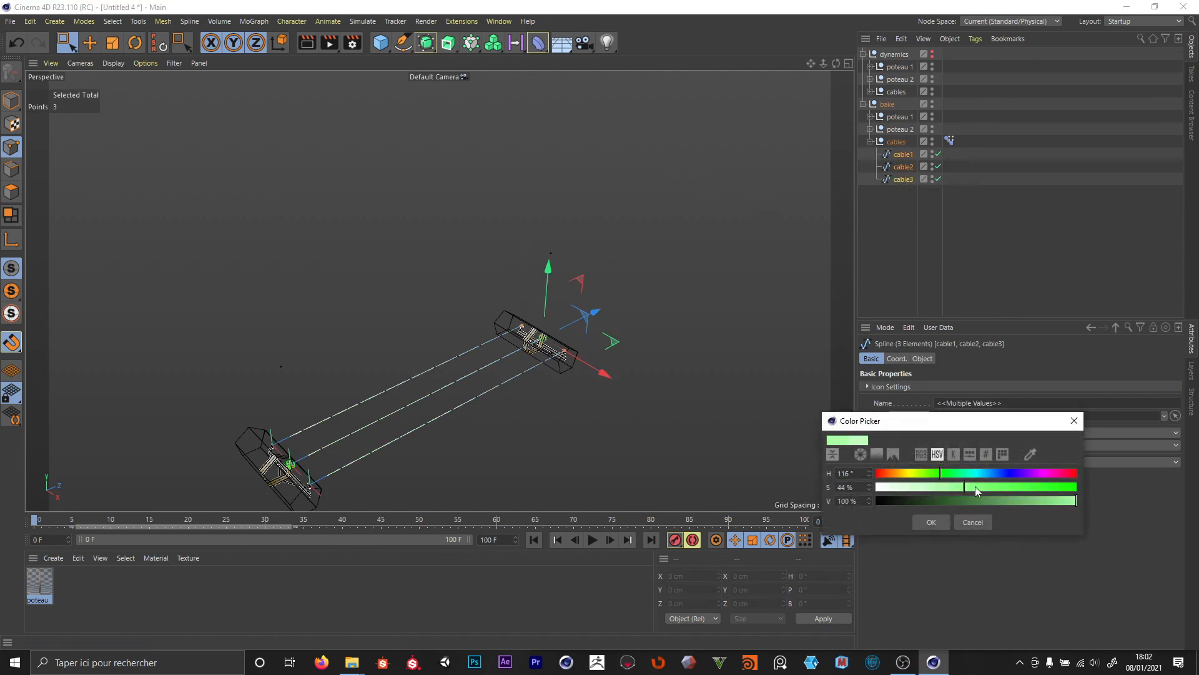
drag(975, 487, 1075, 487)
click(930, 522)
click(921, 231)
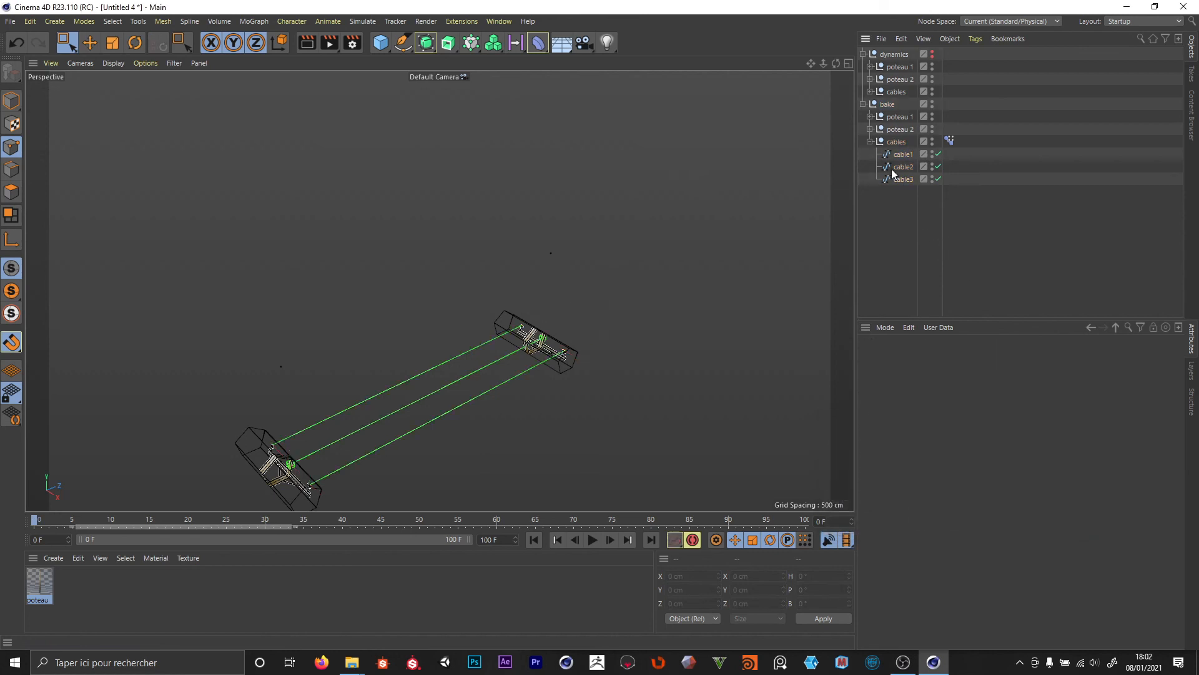
- Enable point-level animation recording and record a keyframe at frame 0 for the bake group's cable1, cable2 and cable3
click(903, 154)
shift+click(913, 184)
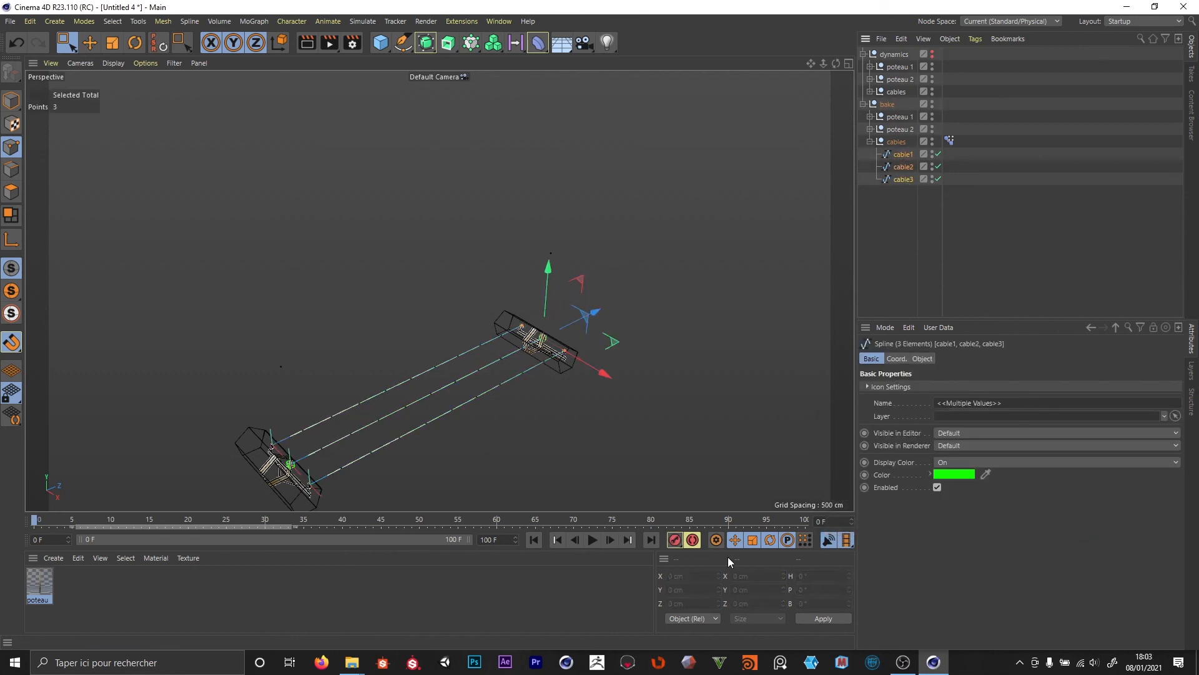
click(806, 541)
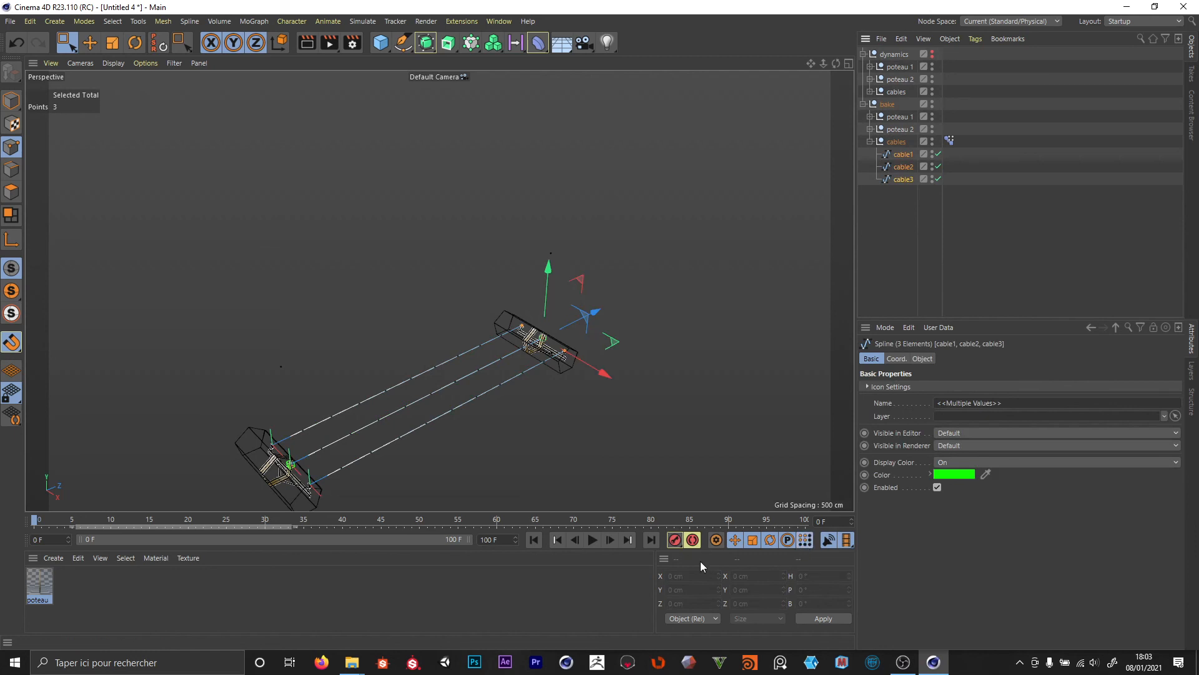
click(675, 541)
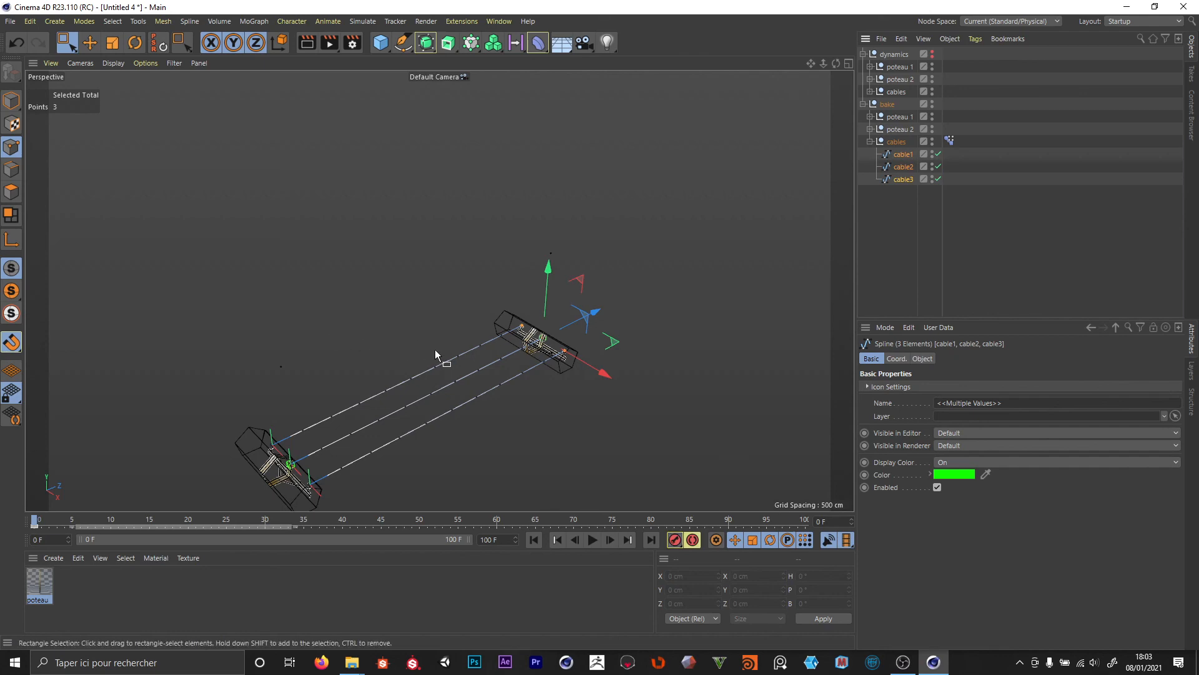
- Switch to the Animate layout and add the bake group's three cables to the timeline
click(1131, 21)
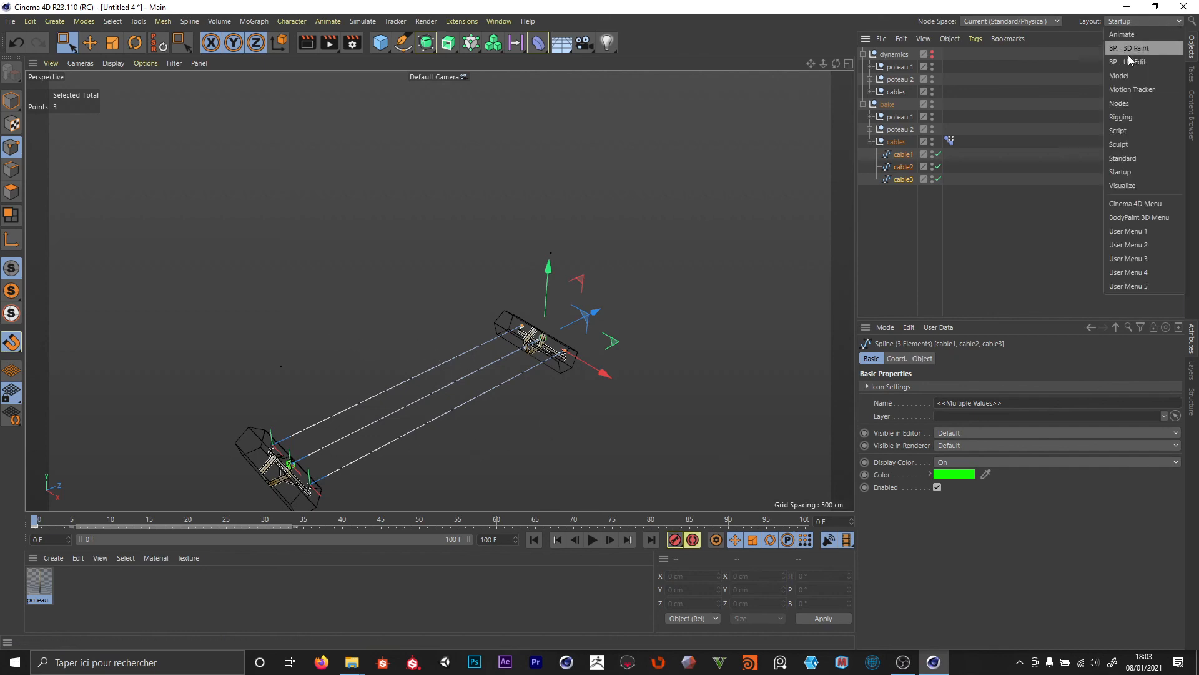
click(1134, 36)
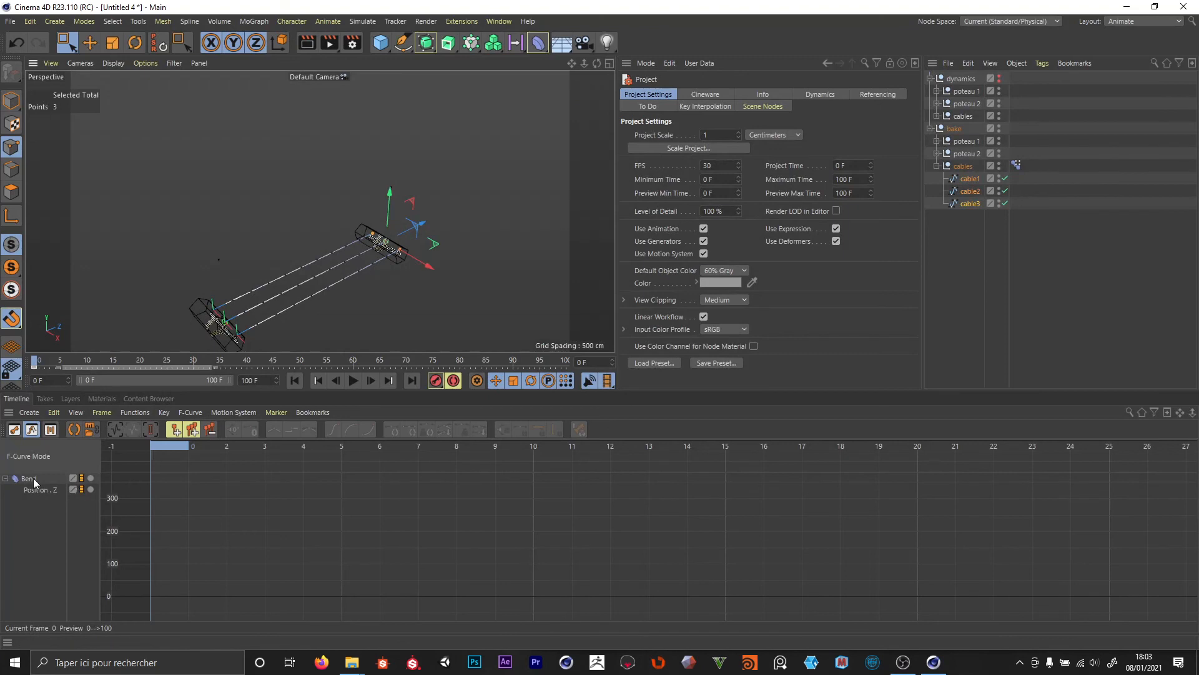
click(35, 486)
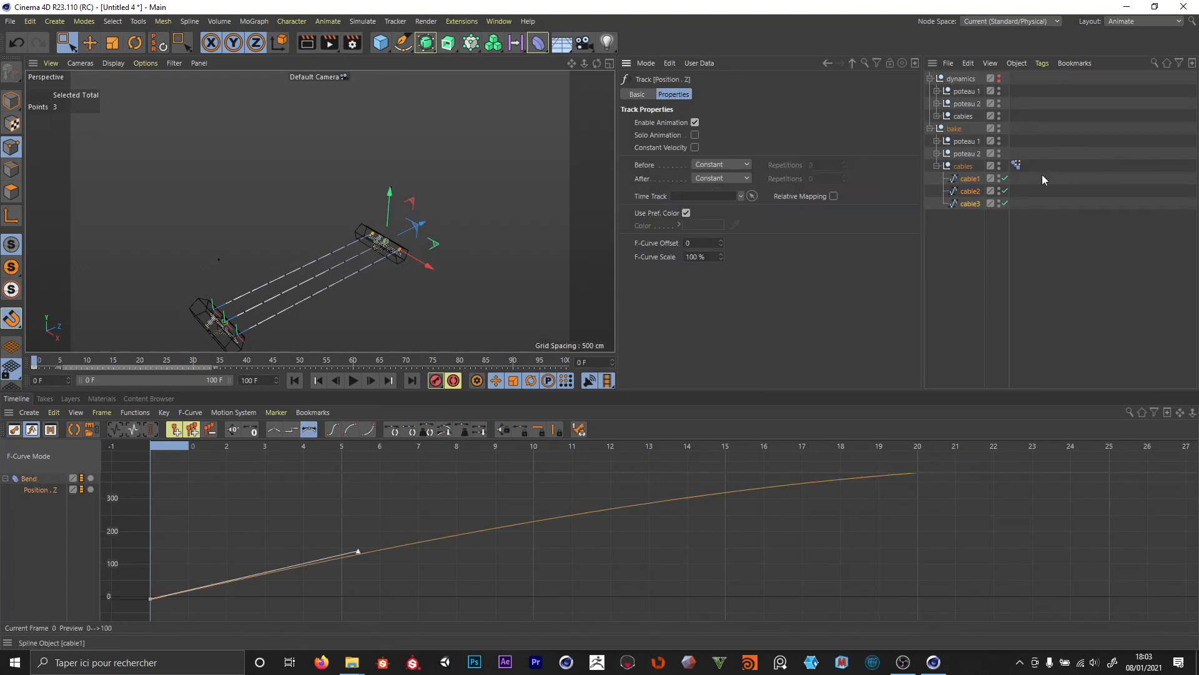
drag(968, 180, 33, 532)
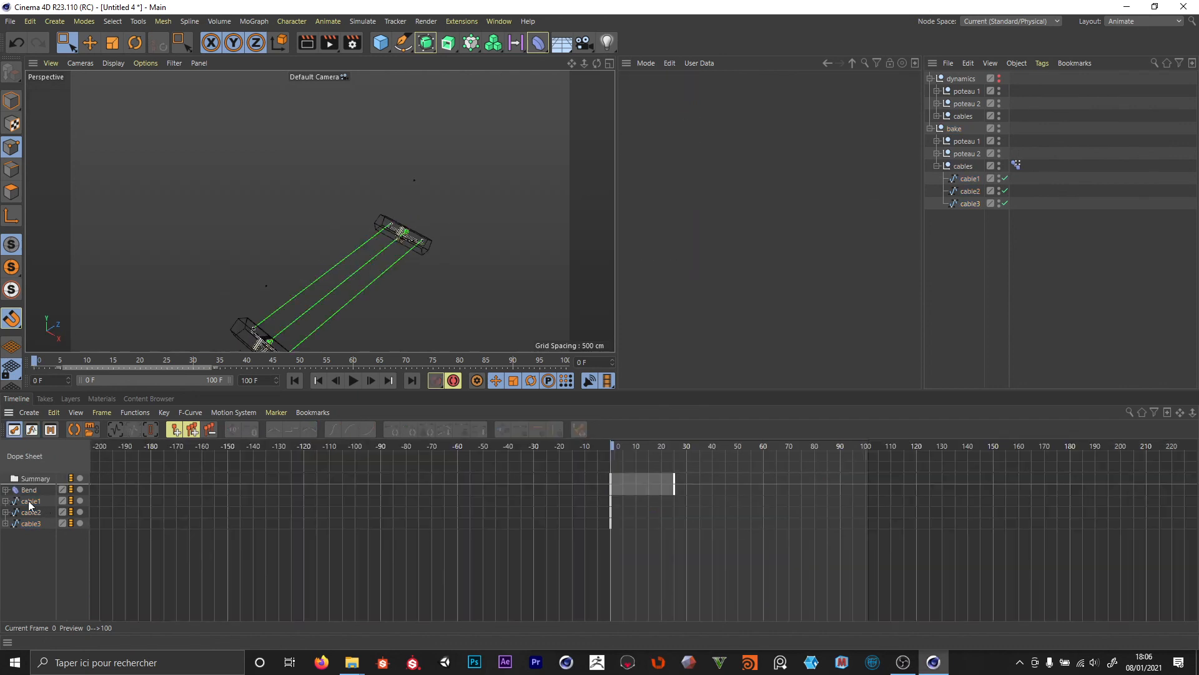
- Bake cable1 over frames 0 to 100 with only PLA included, expressions baked and no copy created
click(29, 503)
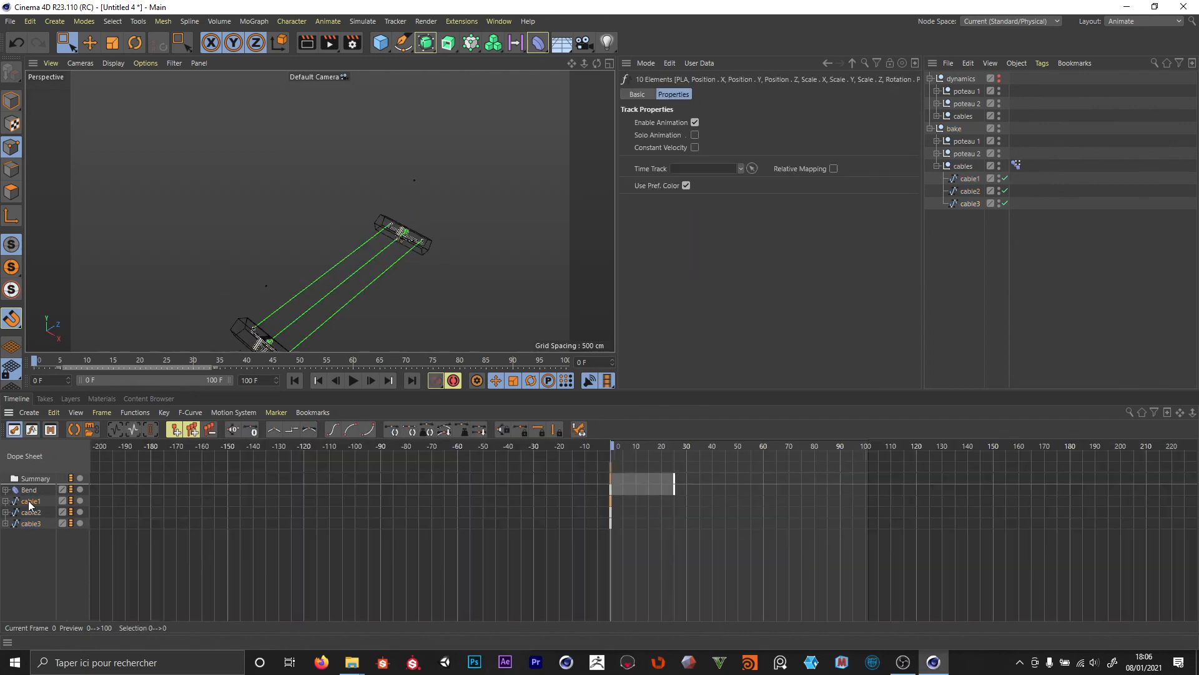
click(135, 412)
click(171, 154)
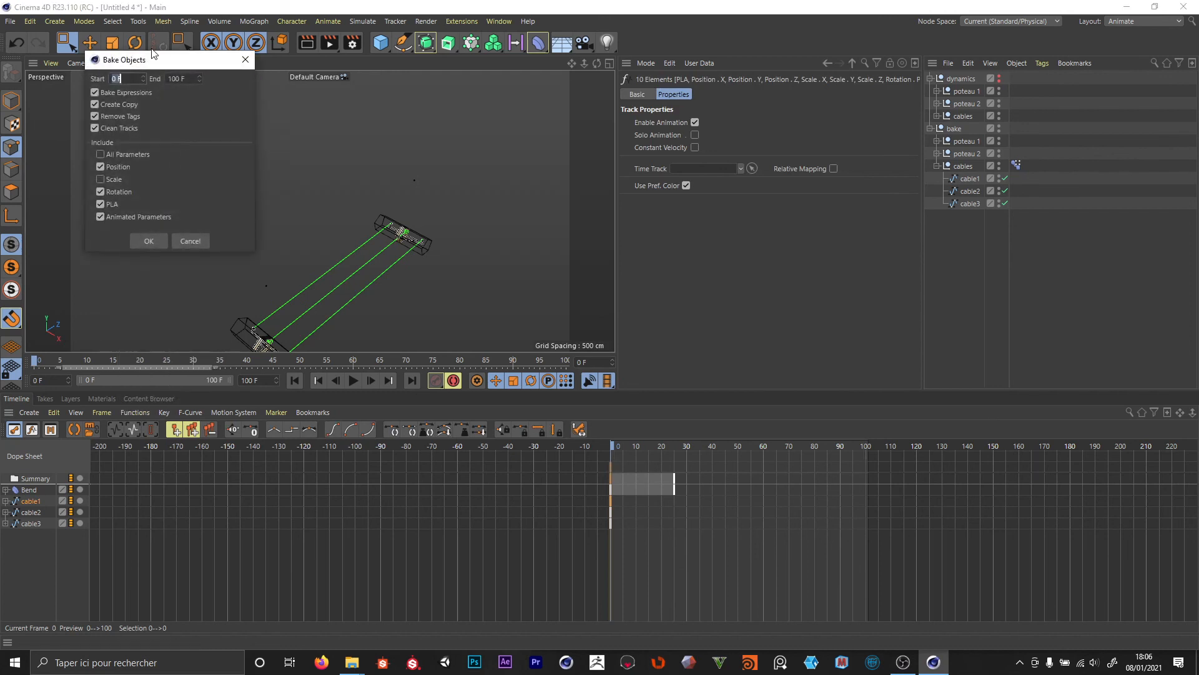
click(100, 166)
click(99, 216)
click(95, 104)
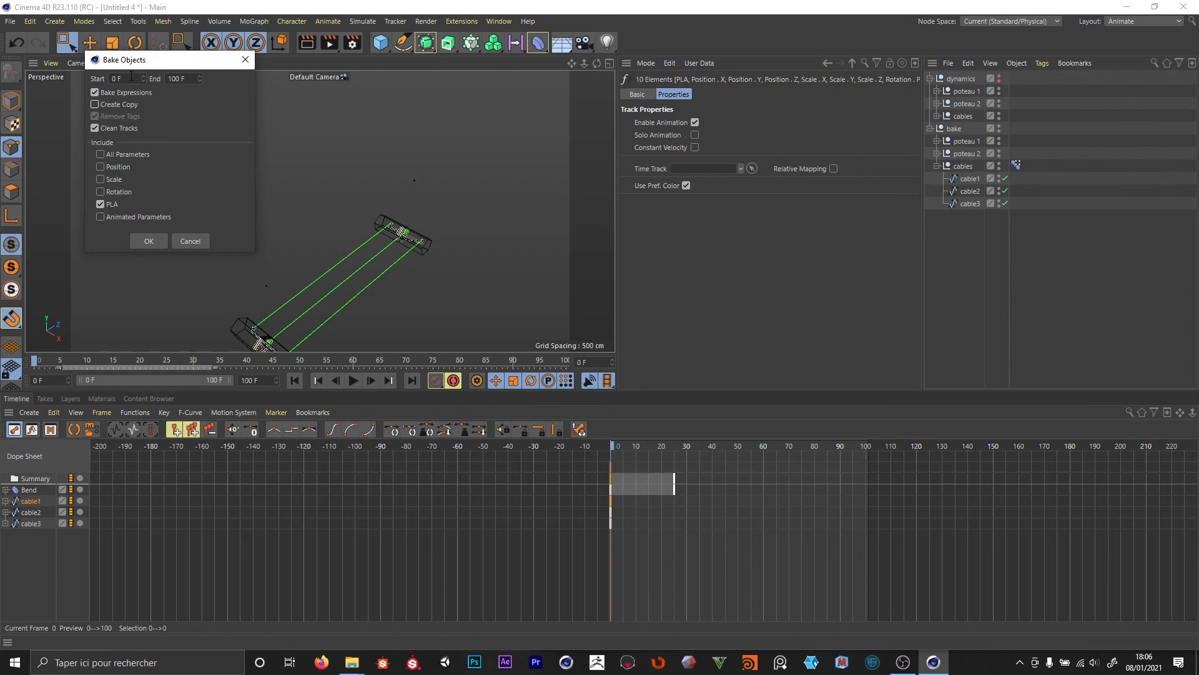
click(147, 243)
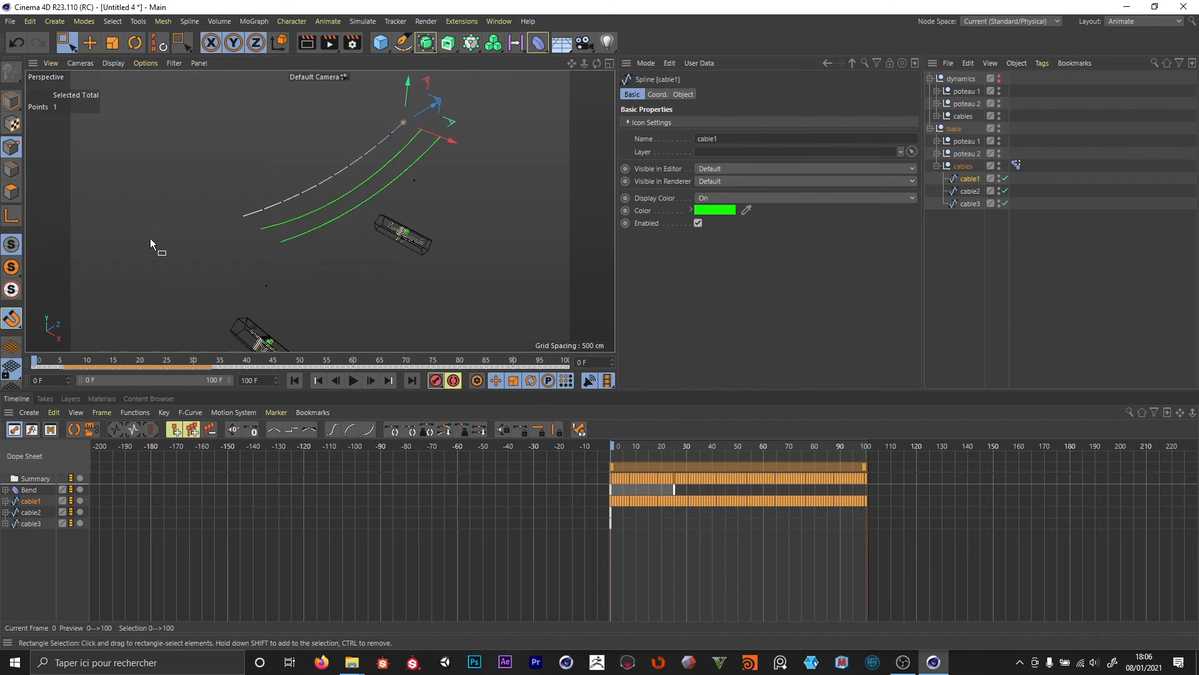
- Bake cable2 in place over frames 0 to 100, including PLA and excluding Position and Rotation
click(34, 514)
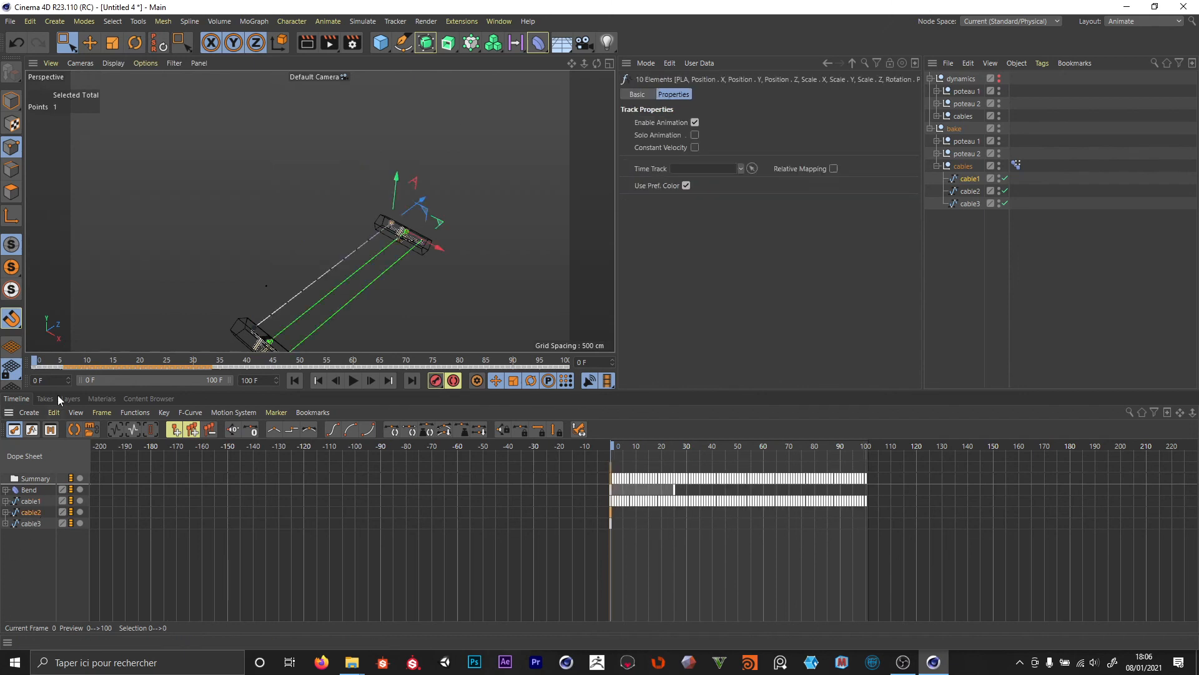
click(142, 413)
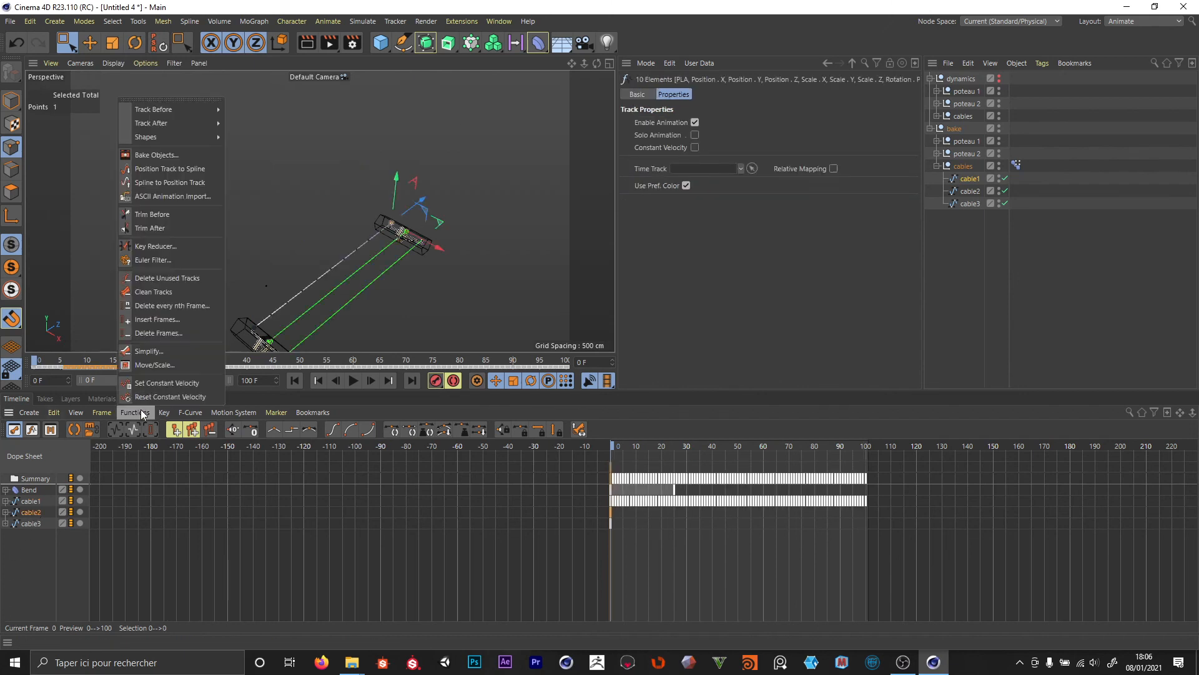
click(173, 155)
click(104, 168)
click(104, 193)
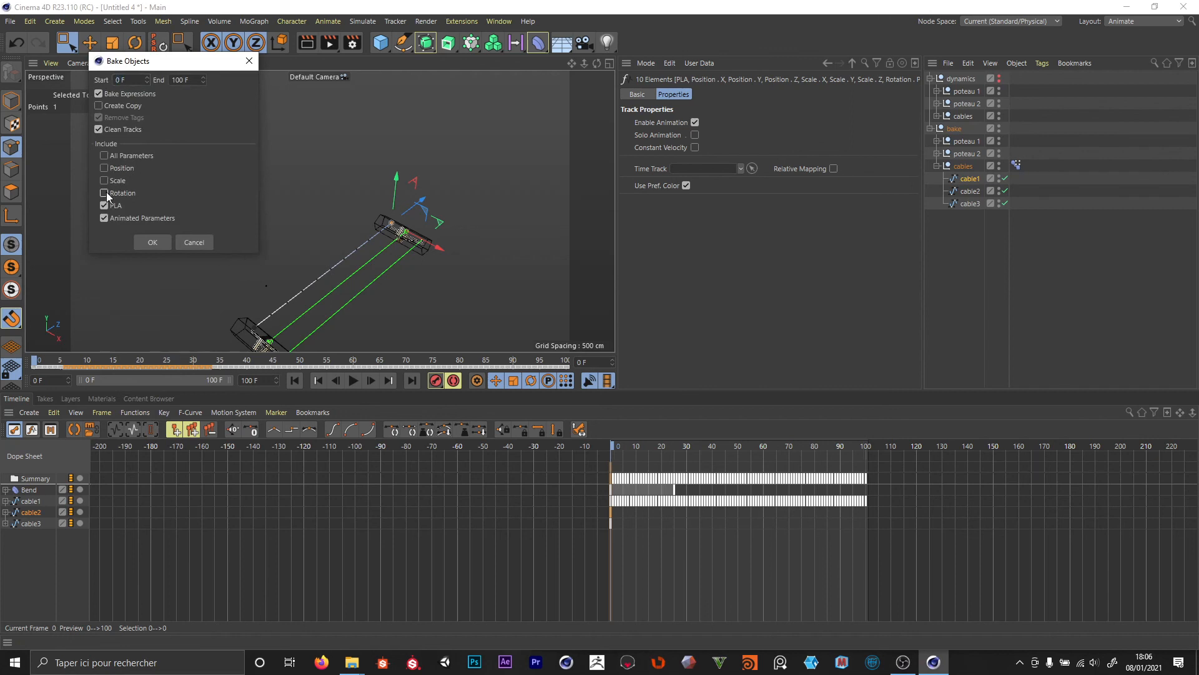
click(152, 243)
- Bake cable3's PLA in place over frames 0 to 100, excluding Position
click(29, 524)
click(135, 412)
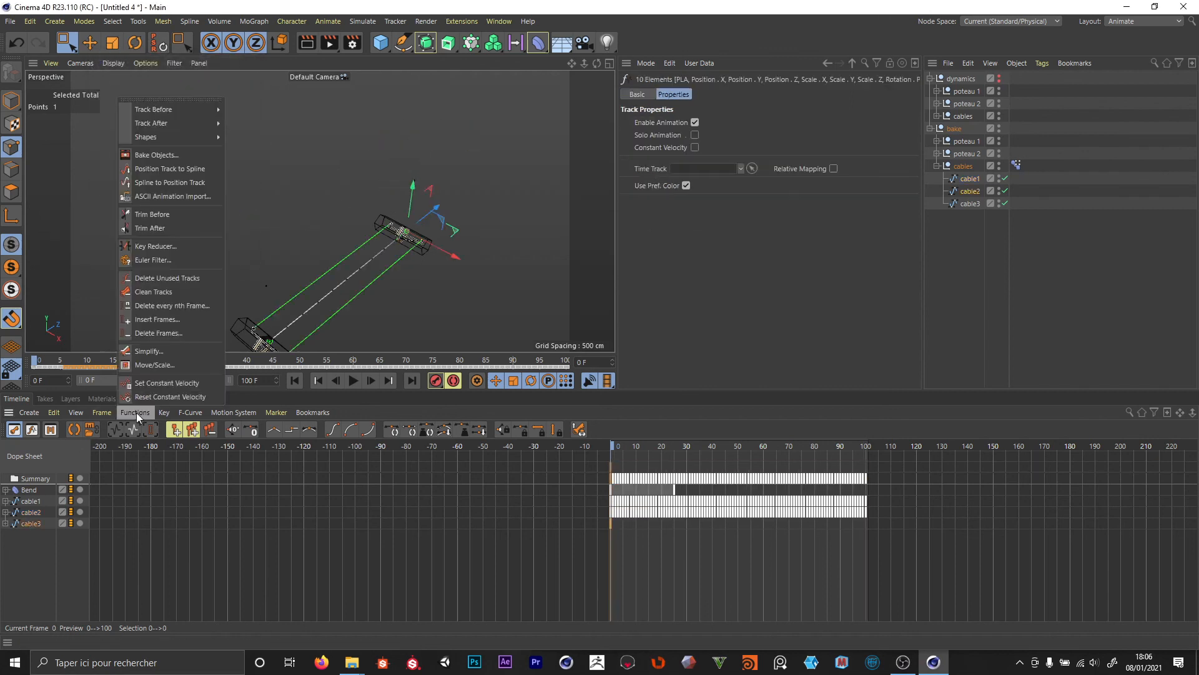
click(164, 156)
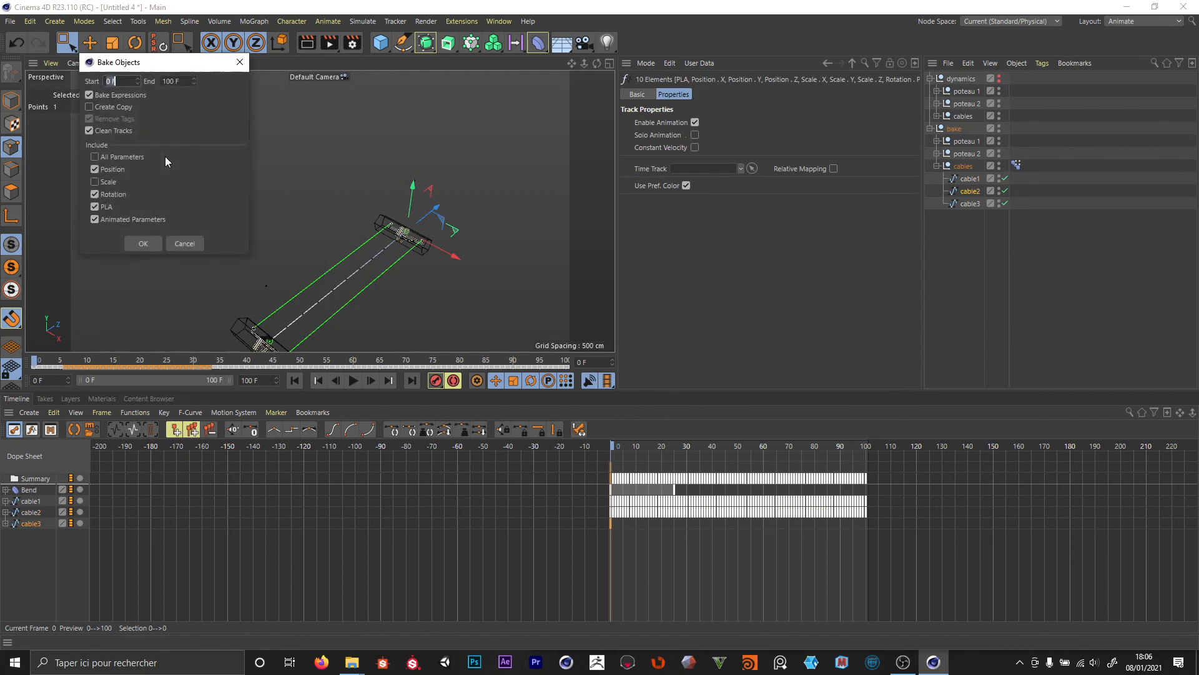
click(95, 170)
click(143, 243)
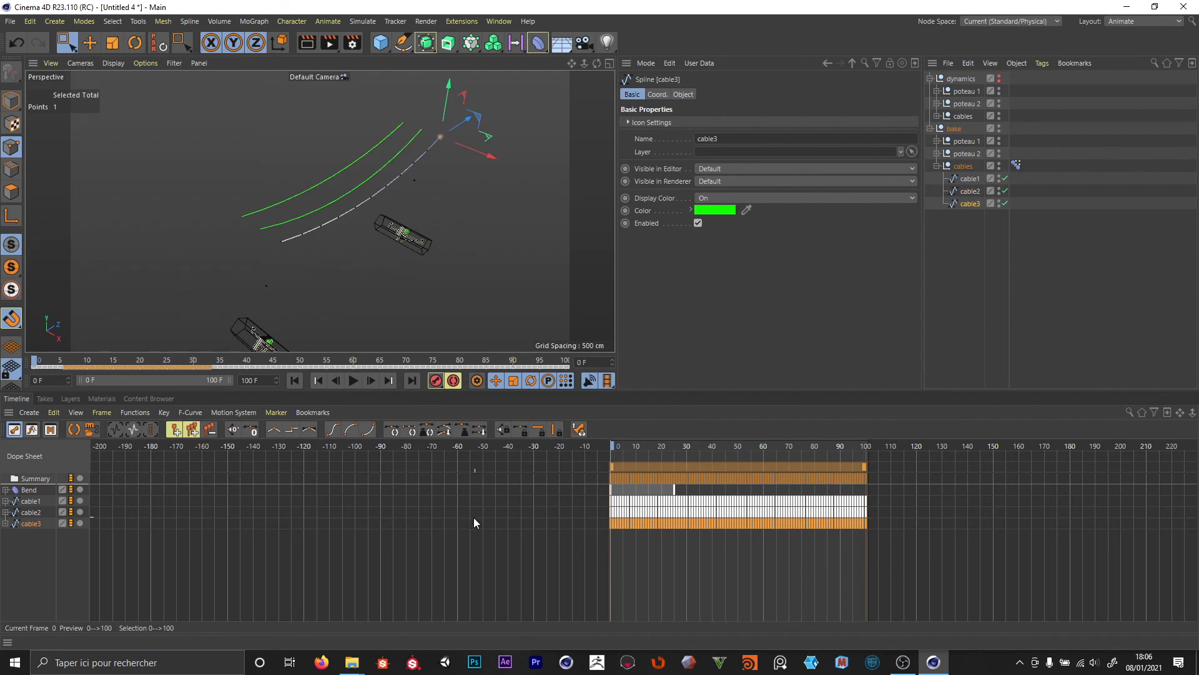
- Scrub the timeline to about frame 53 to check the baked cables' motion against the poles
click(961, 287)
drag(627, 447, 752, 447)
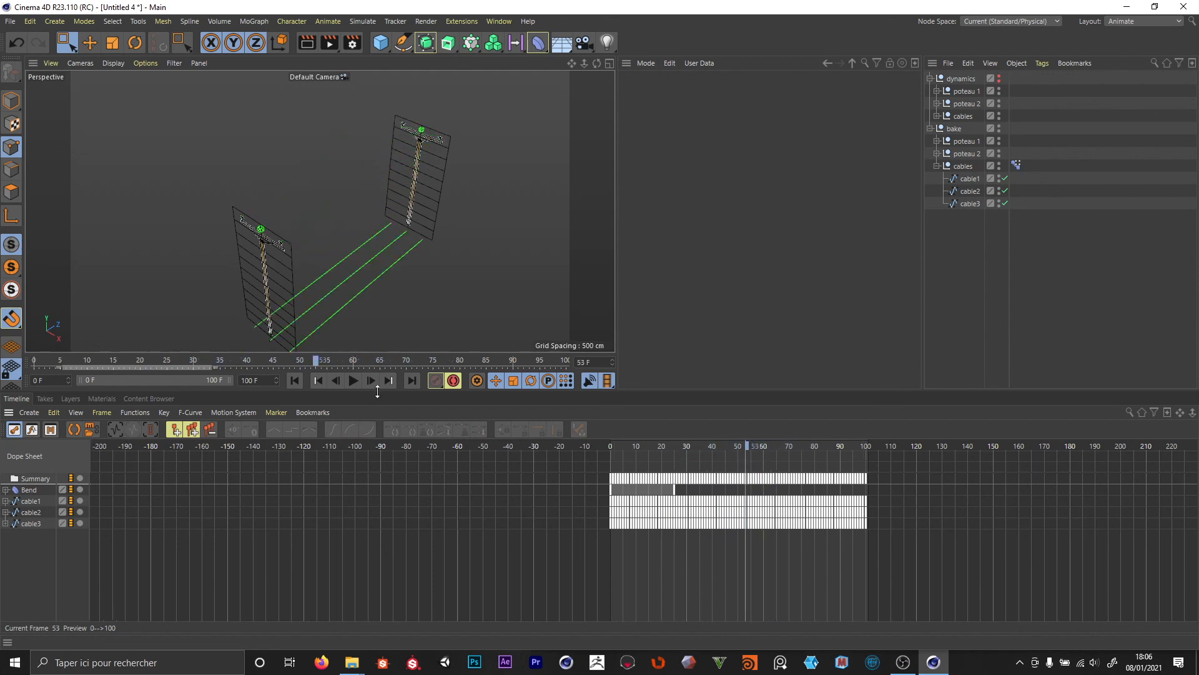
- Delete the Pose Morph tag from the bake group's cables null at frame 0, and scrub to frame 16 to check the baked motion
click(295, 380)
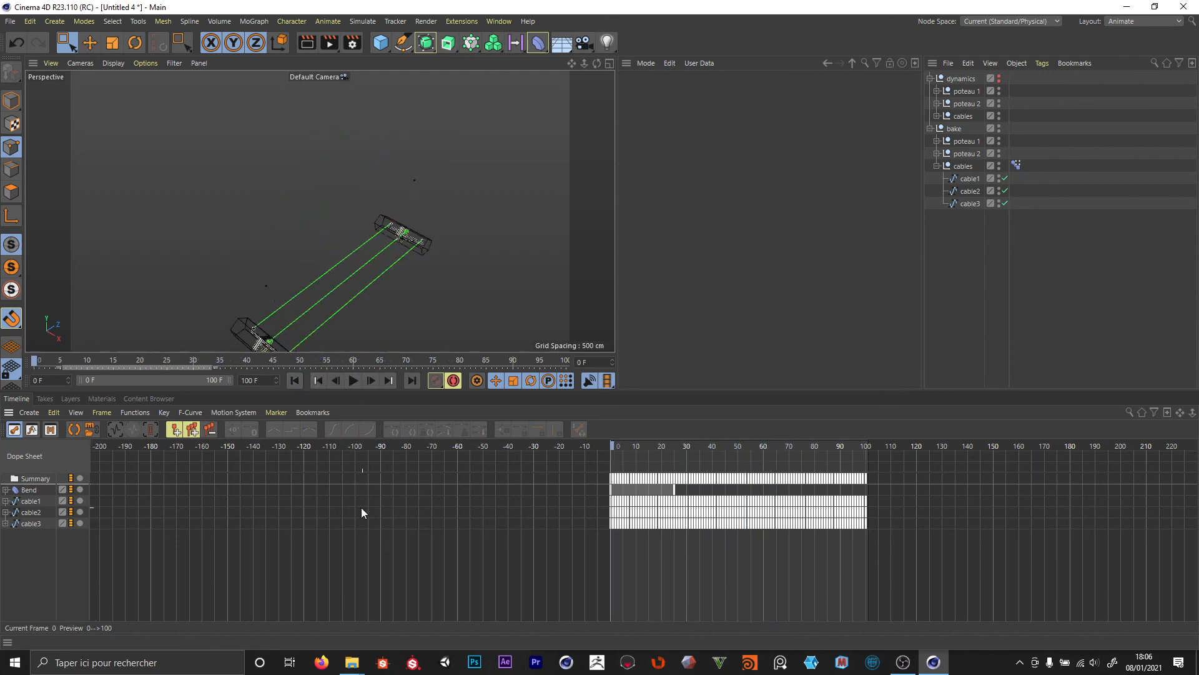
click(1018, 165)
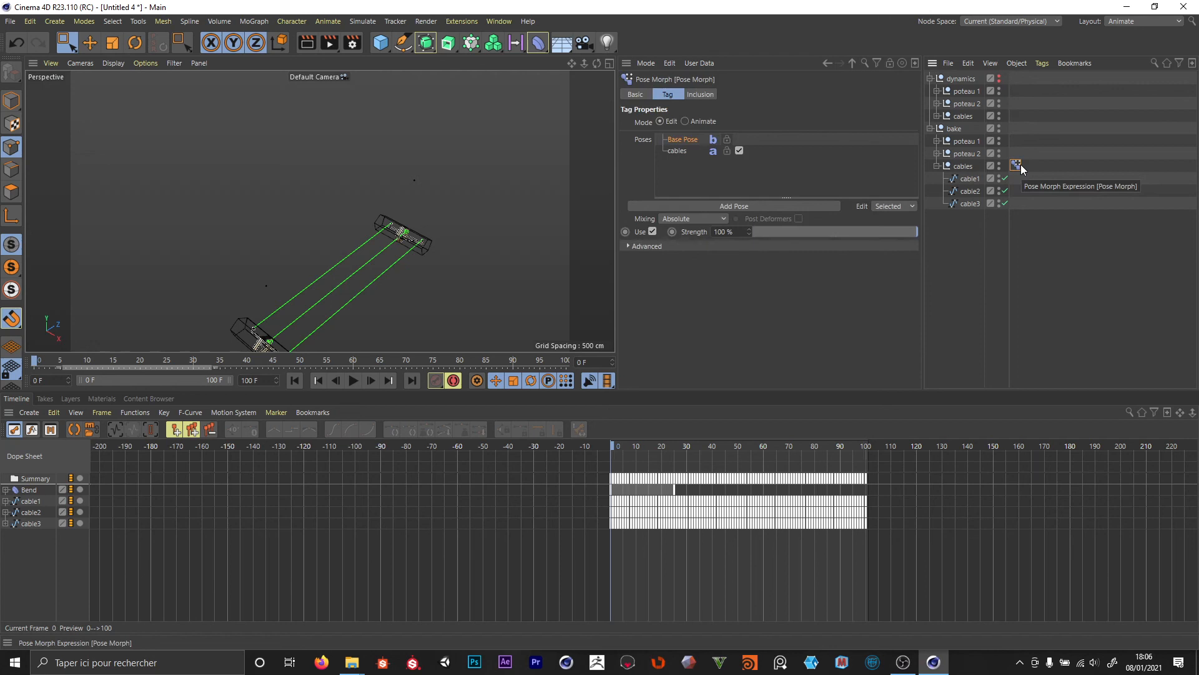
key(BackSpace)
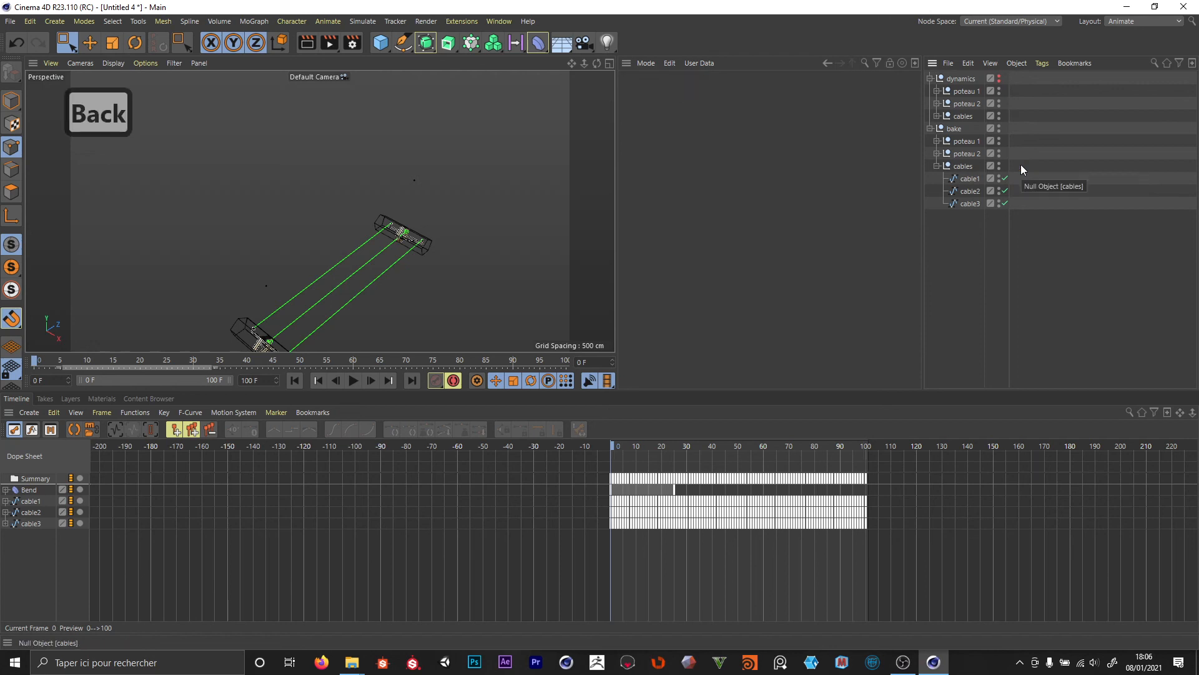
drag(36, 361, 118, 361)
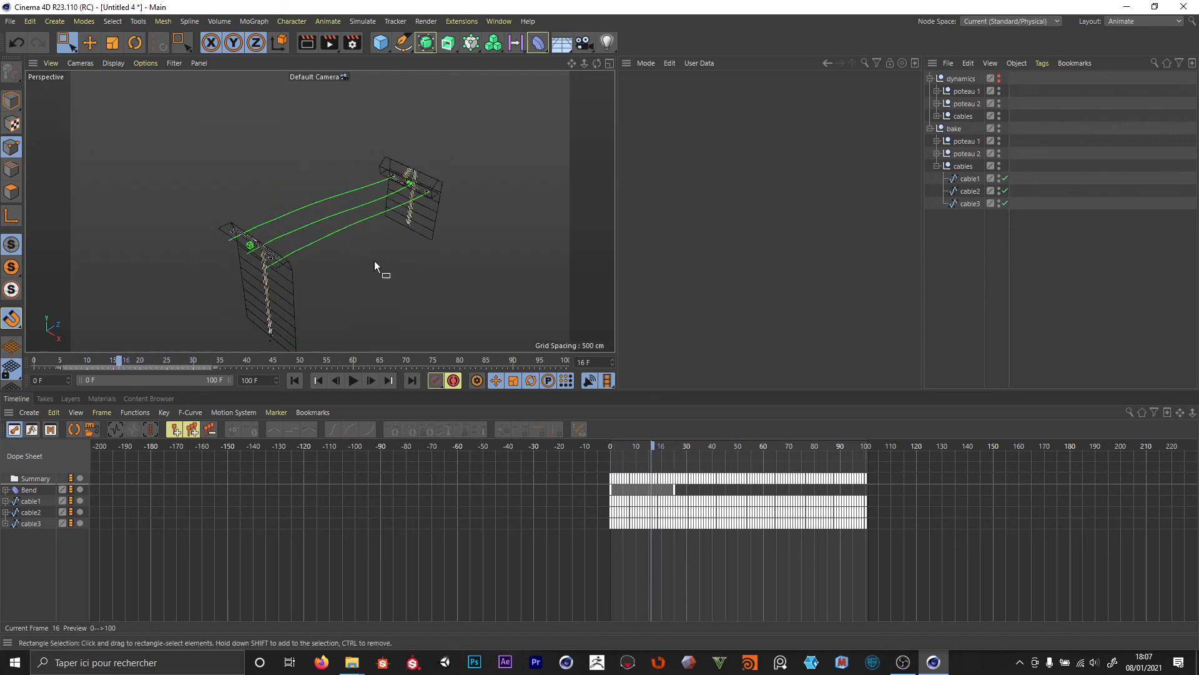
- Step frame by frame from 0 to 13 close to one pole's head to examine how the baked cable ends follow it
click(295, 380)
alt+drag(381, 259, 183, 240)
alt+right_drag(273, 289, 369, 246)
alt+middle_drag(265, 322, 285, 286)
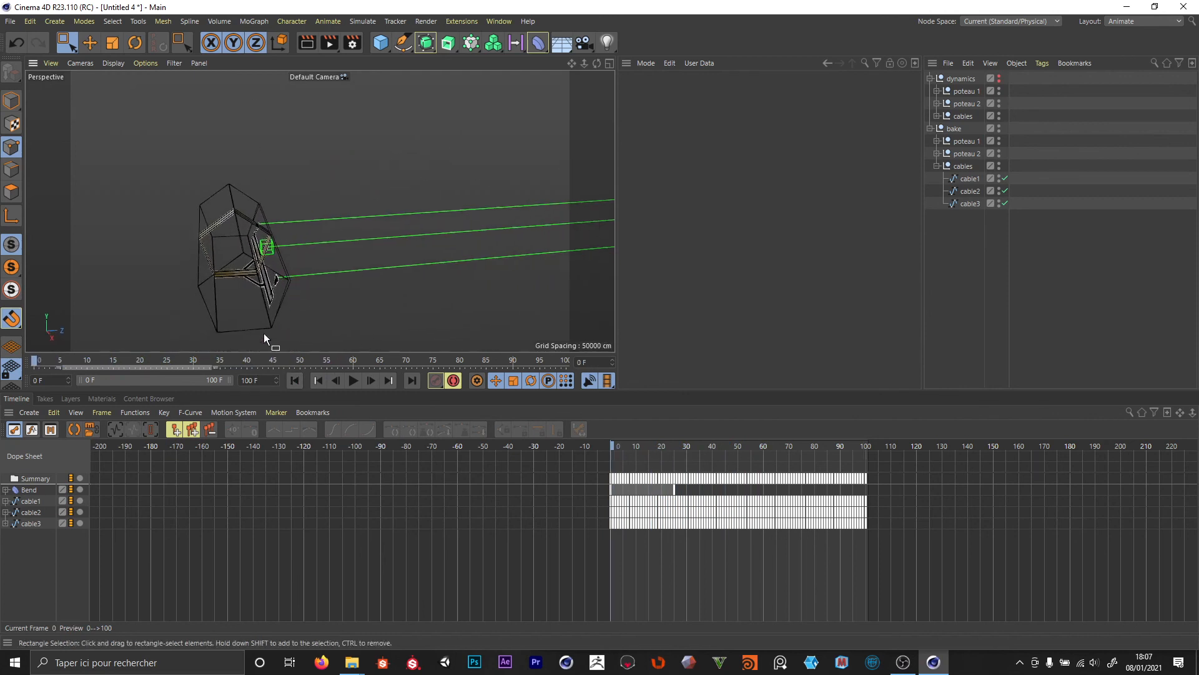
key(g)
key(g)
key(g)
key(g)
key(g)
key(g)
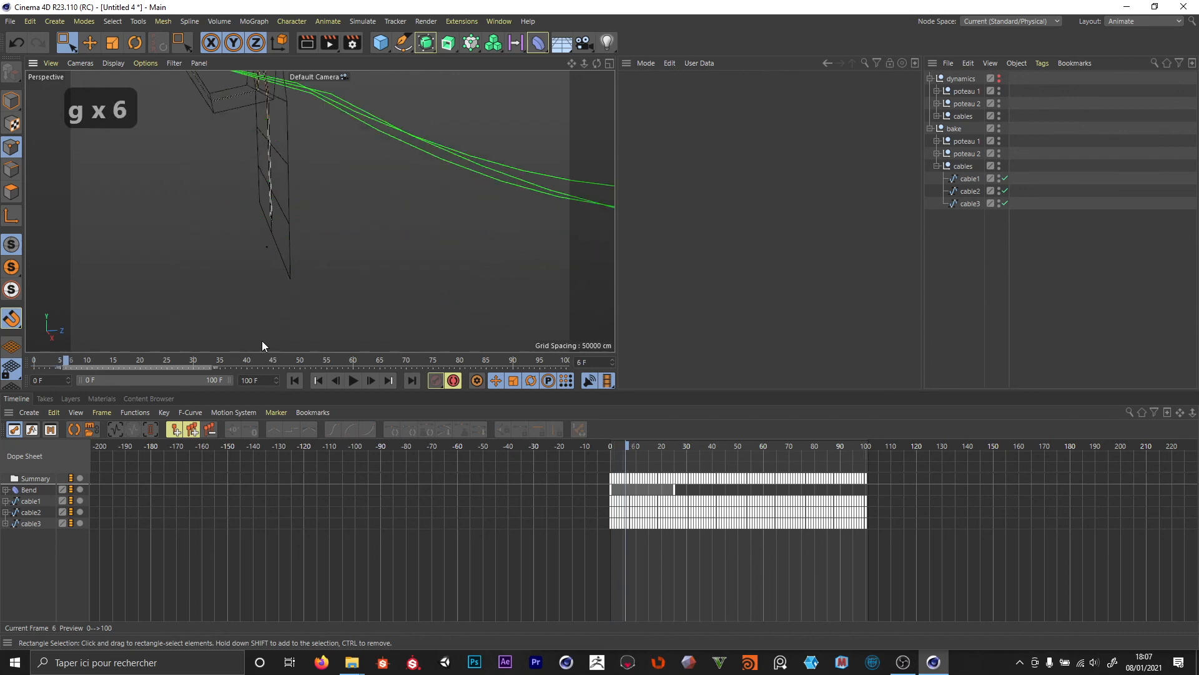
key(g)
key(g)
mouse_move(286, 205)
alt+mouse_down()
mouse_move(308, 322)
mouse_move(311, 235)
mouse_move(327, 209)
mouse_move(305, 206)
alt+mouse_up()
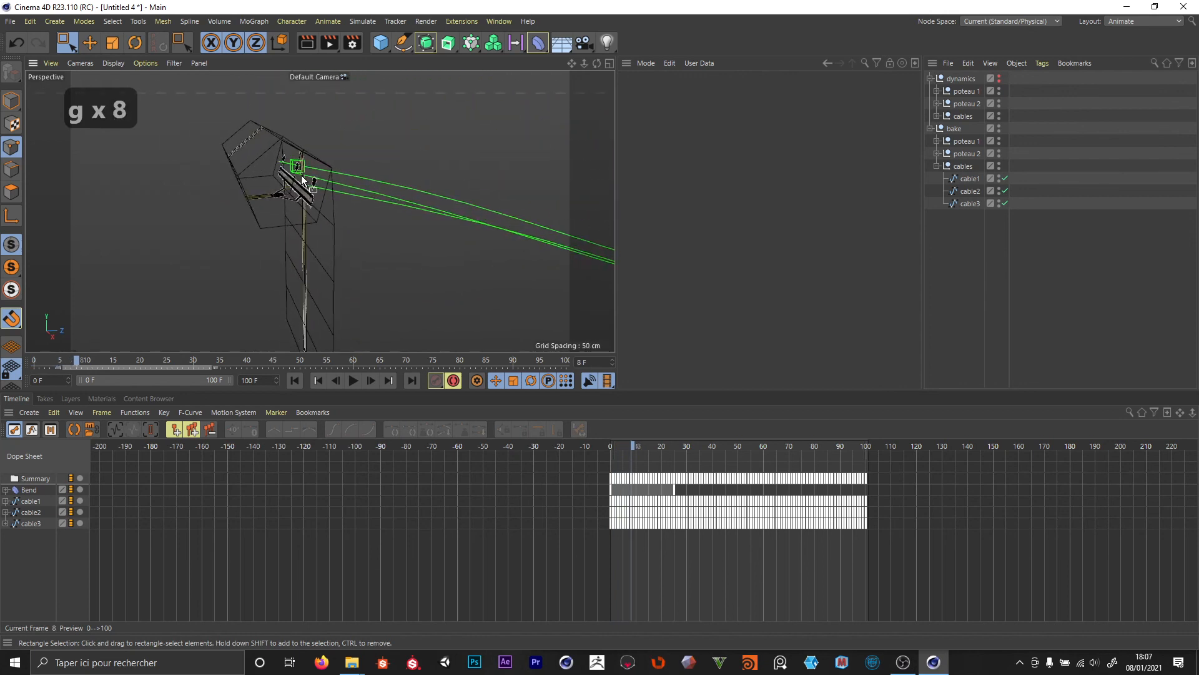
key(g)
key(g)
key(g)
key(g)
key(g)
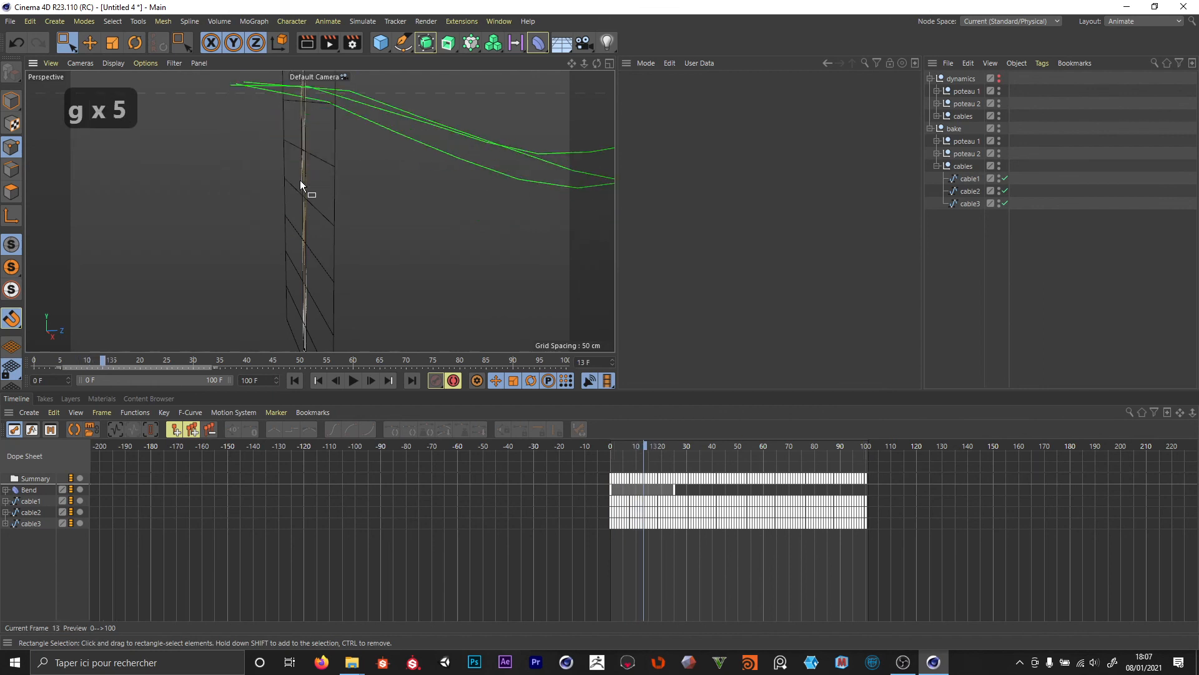
alt+drag(306, 191, 318, 229)
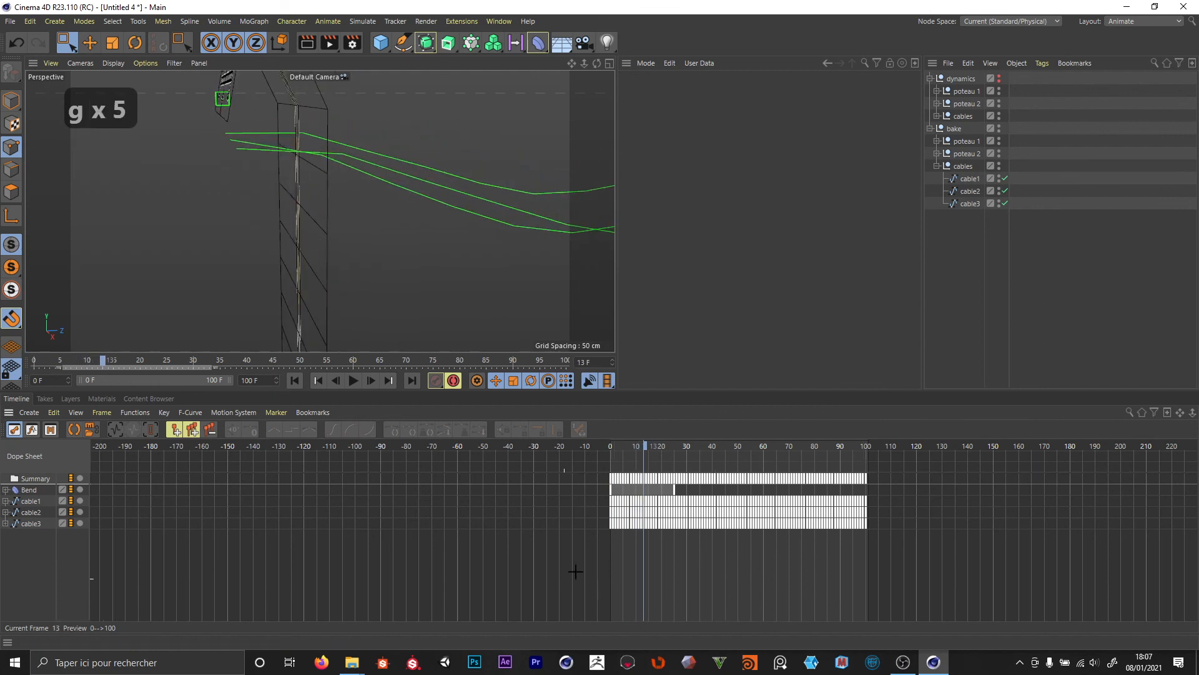
- Shift all baked keys of cable1, cable2 and cable3 one frame earlier so they start at frame -1
drag(565, 579, 889, 502)
alt+right_drag(638, 509, 750, 509)
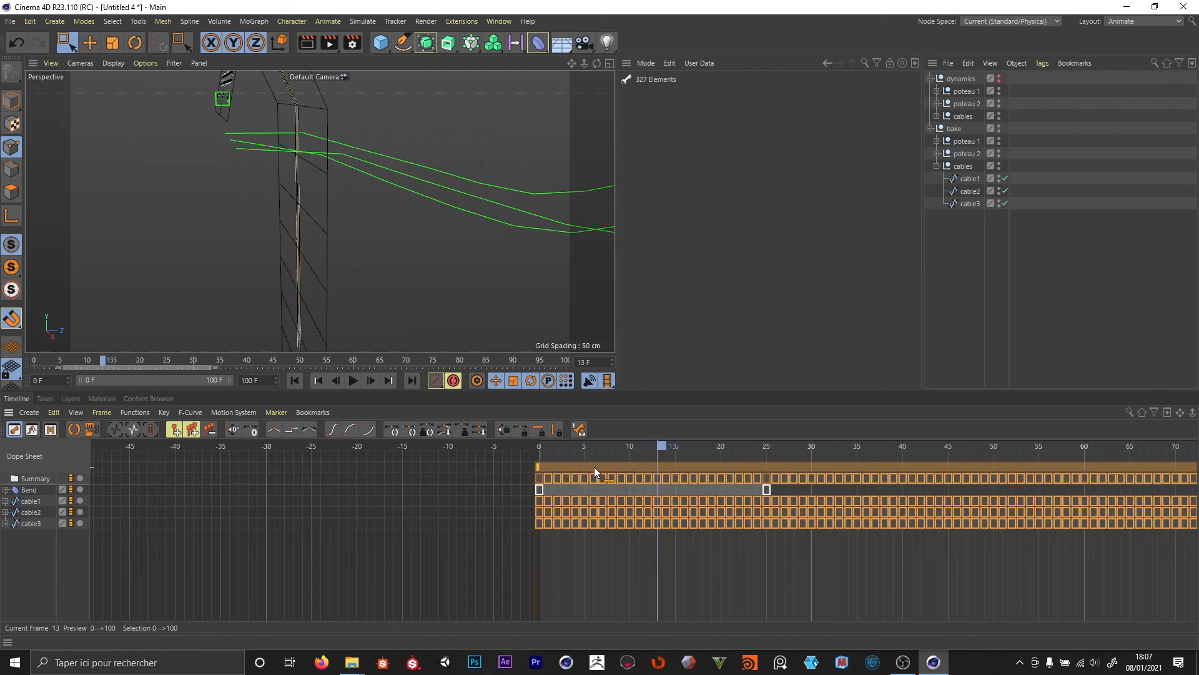
drag(594, 466, 584, 466)
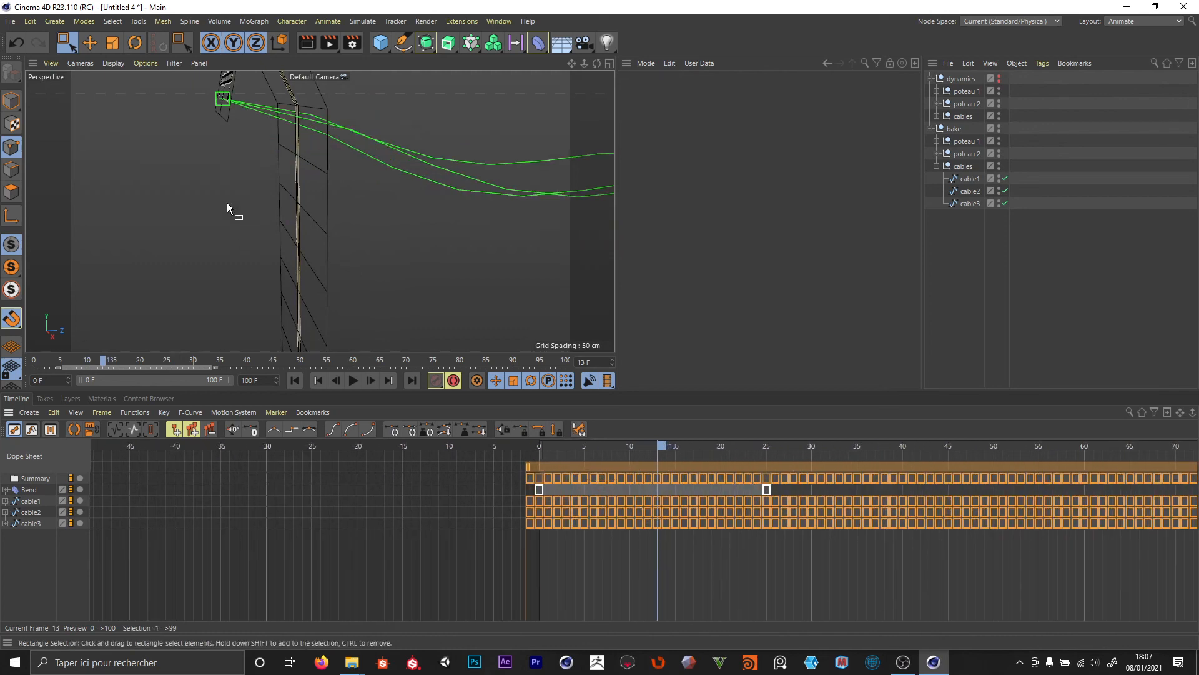
- Inspect the cable attachments on both poles at frame 13 and play the animation to check their alignment
alt+middle_drag(240, 149, 263, 254)
alt+drag(244, 225, 279, 221)
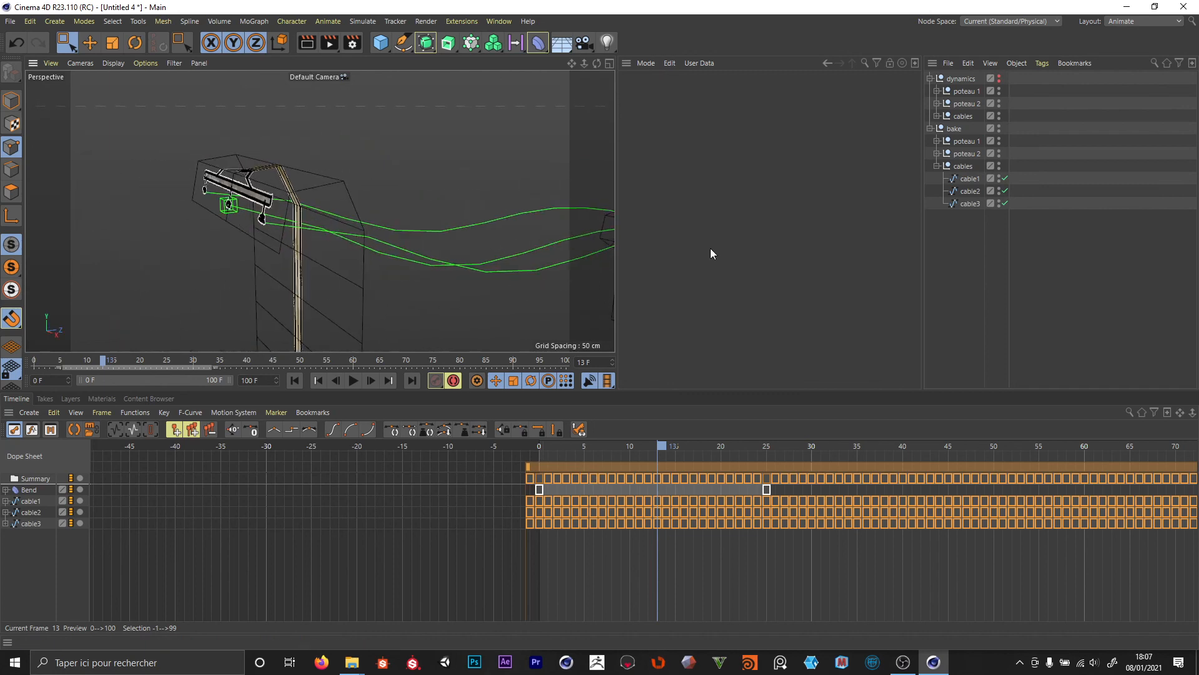
alt+right_drag(153, 235, 89, 249)
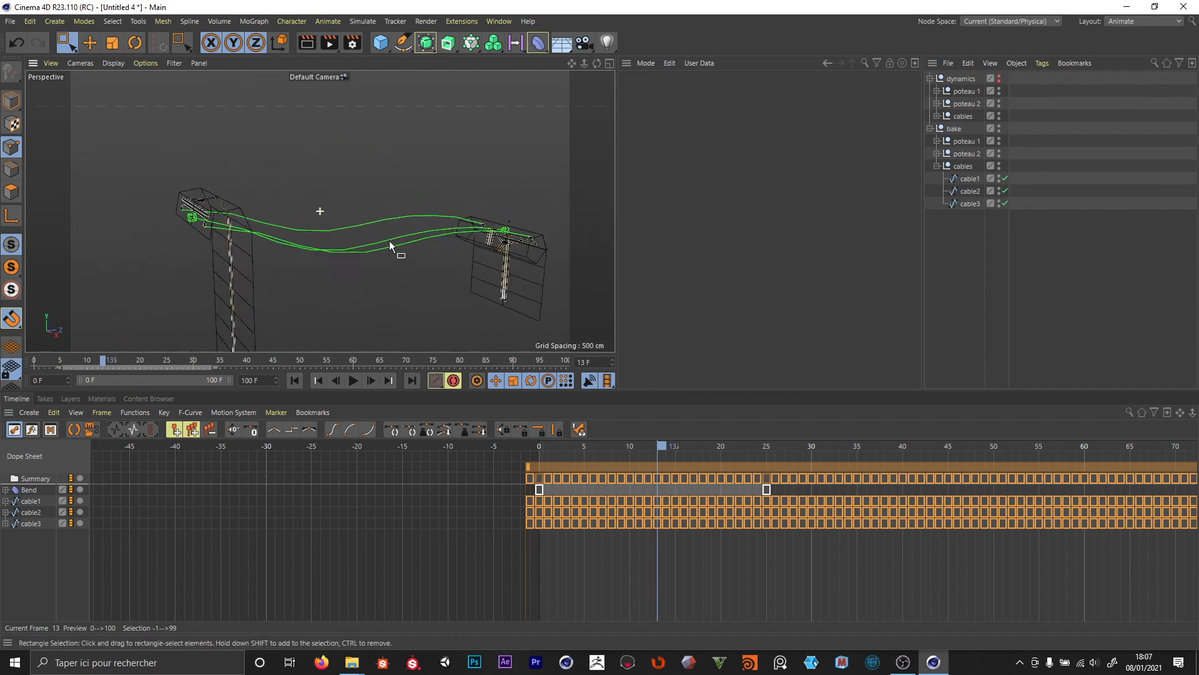
mouse_move(390, 245)
alt+mouse_down()
mouse_move(375, 201)
mouse_move(371, 287)
mouse_move(395, 248)
alt+mouse_up()
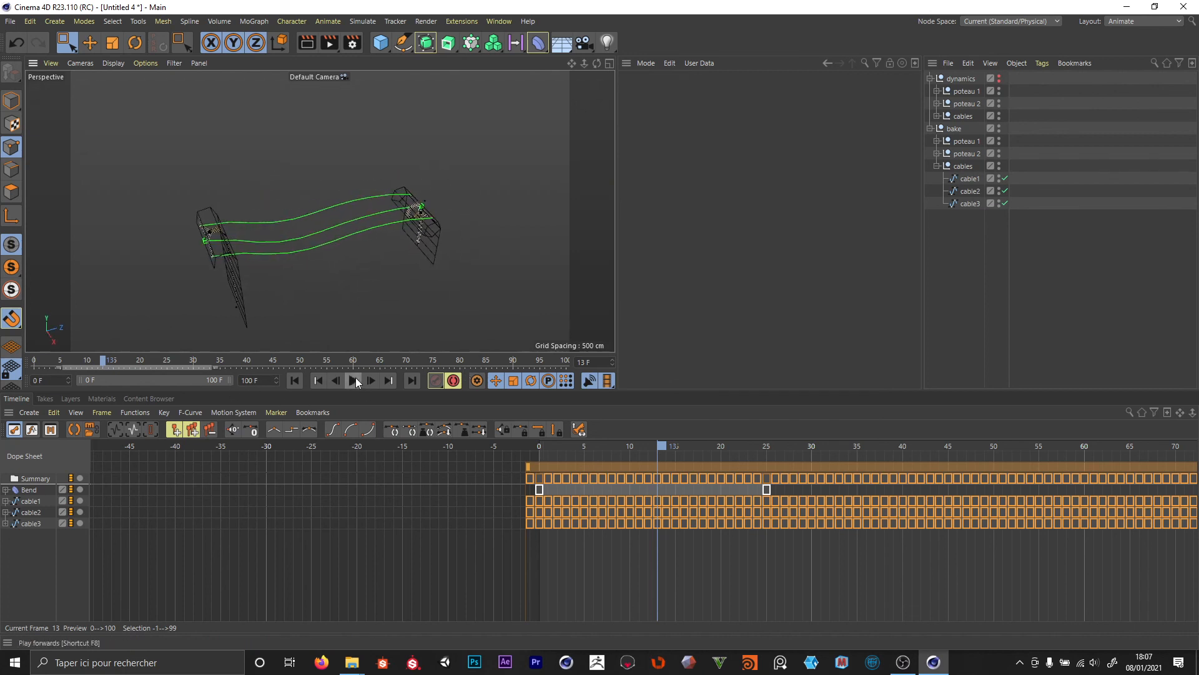
click(354, 380)
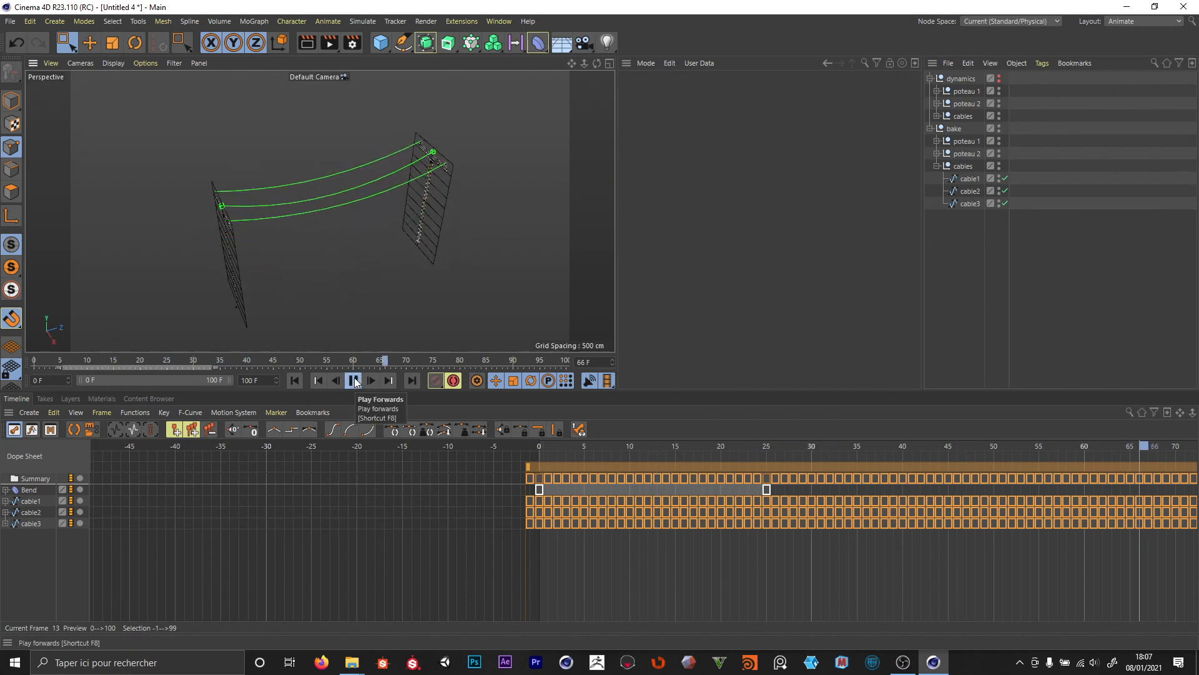